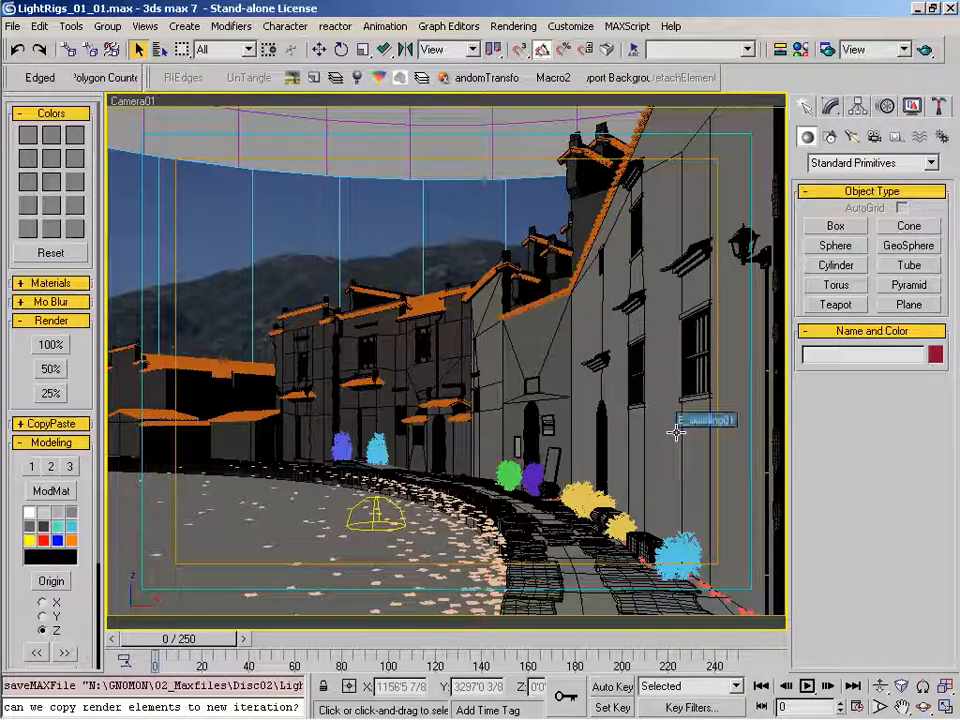
Open theOnion layer manager and hide the Plants, Rubble, WaterLeaves, Mountains, Env_RoofTiles and OverHangs layers.
click(313, 77)
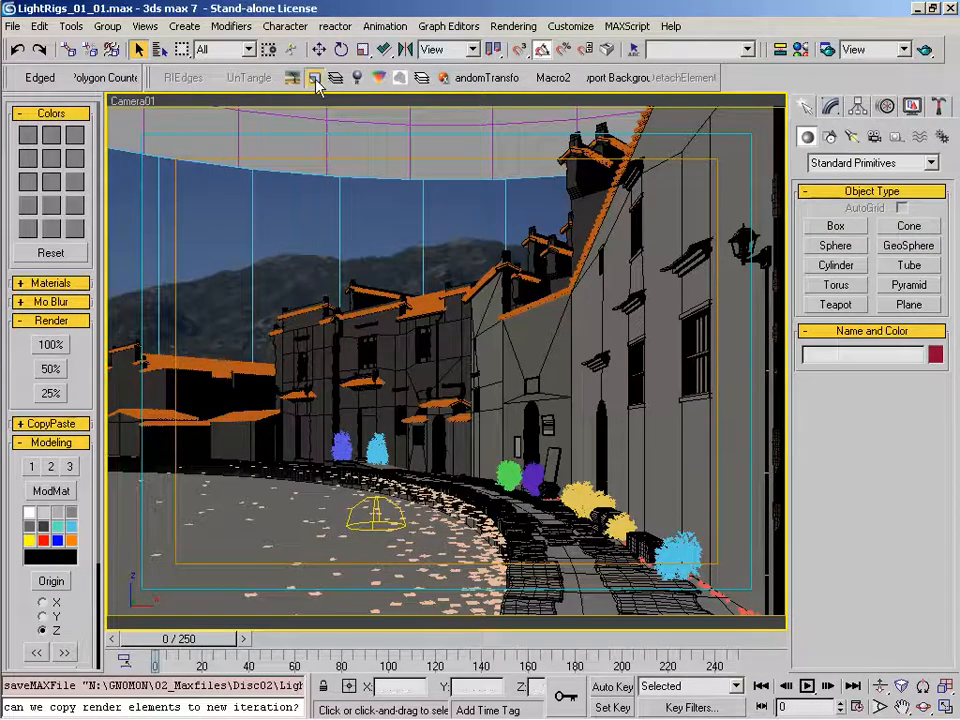
drag(221, 161, 211, 163)
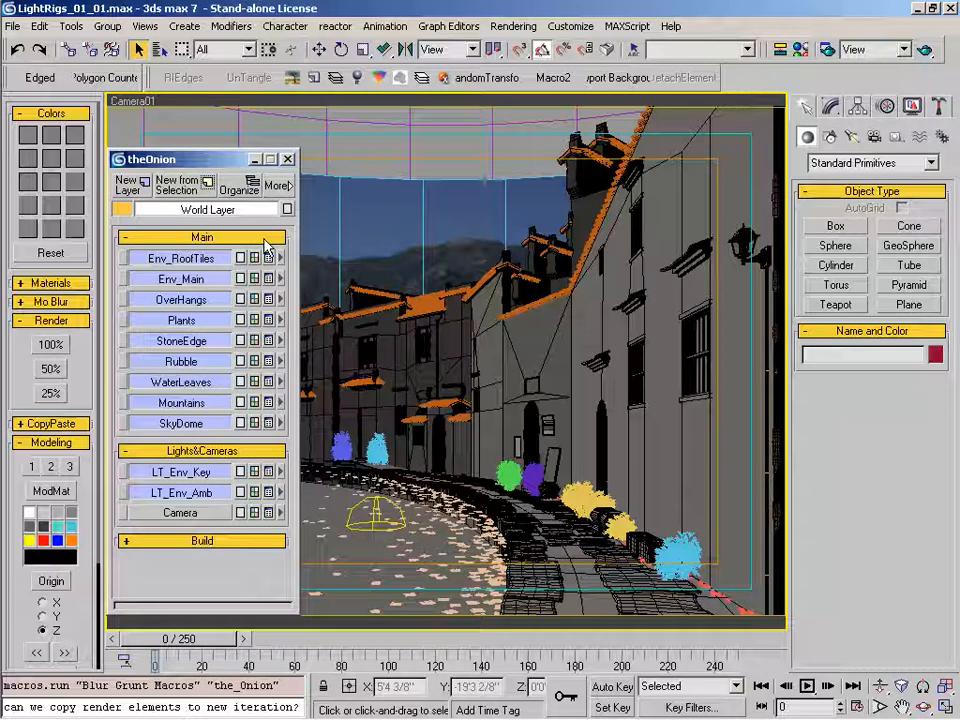
click(212, 321)
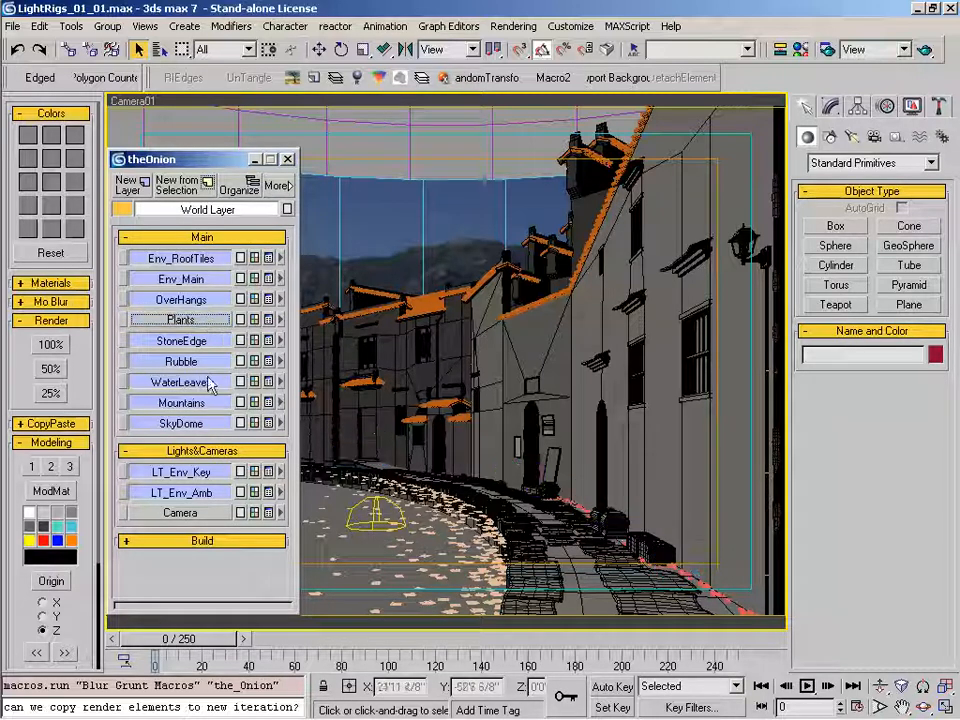
click(204, 366)
click(205, 385)
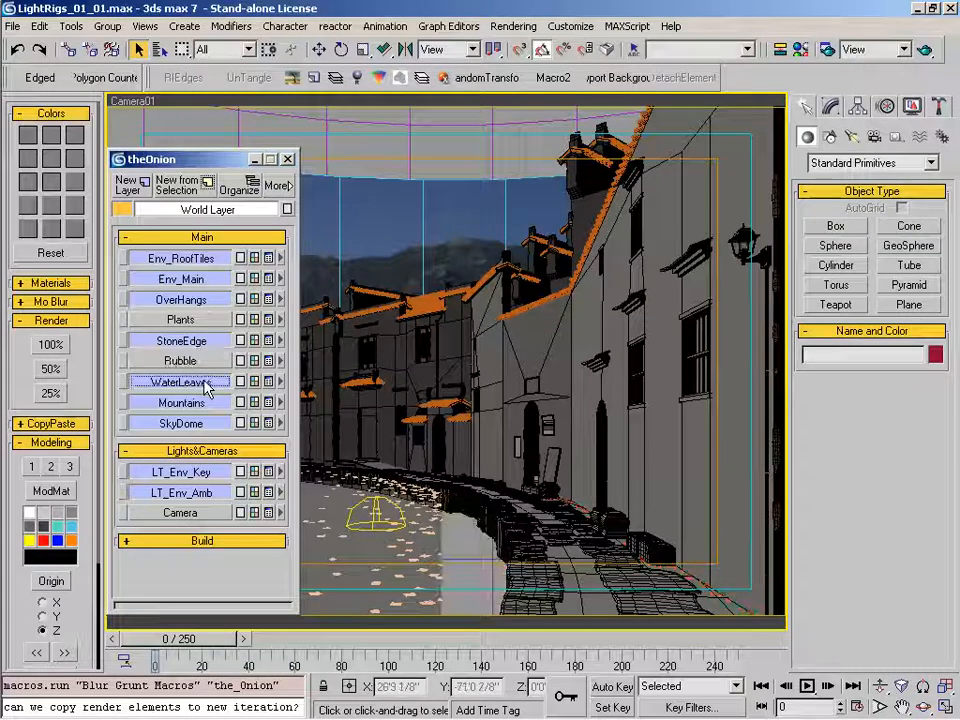
click(205, 405)
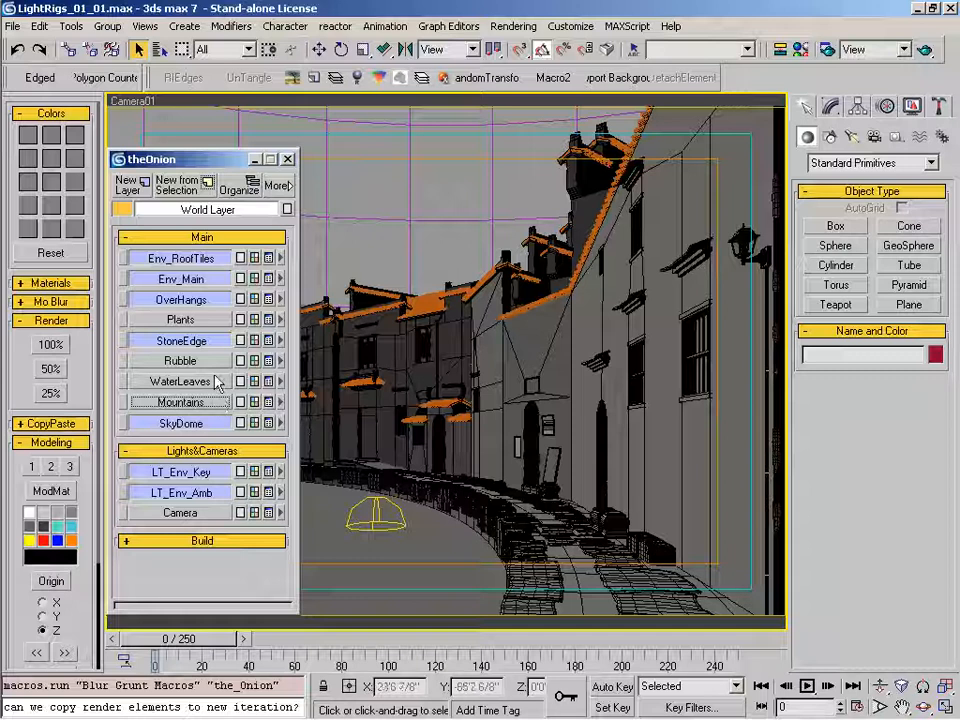
click(212, 259)
click(212, 259)
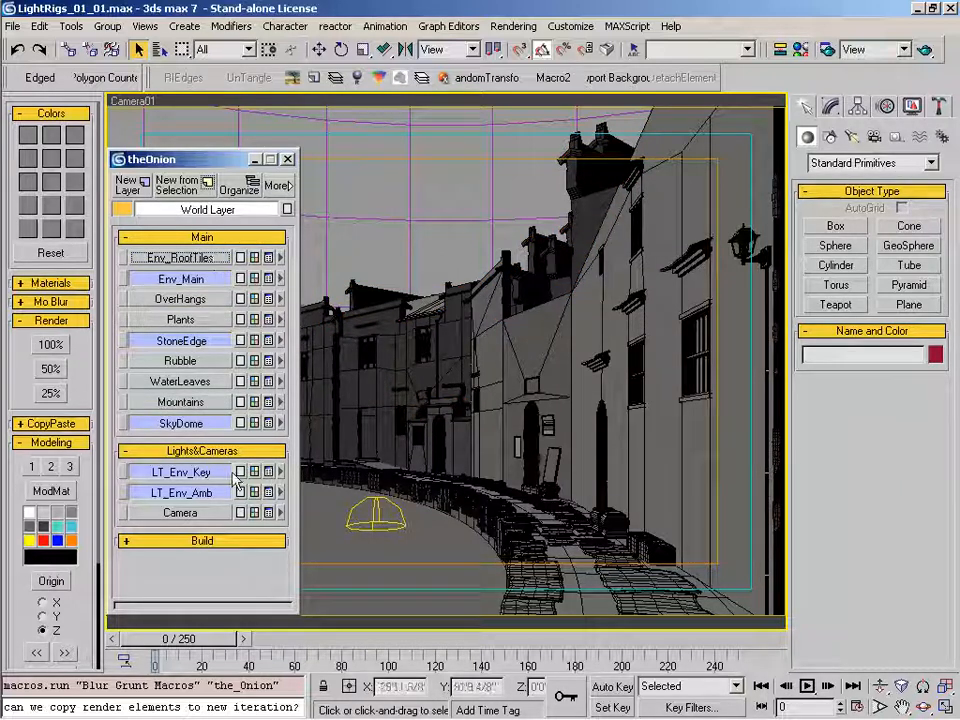
Select the lights on the LT_Env_Key and LT_Env_Amb layers, delete them, and close the layer manager.
click(282, 474)
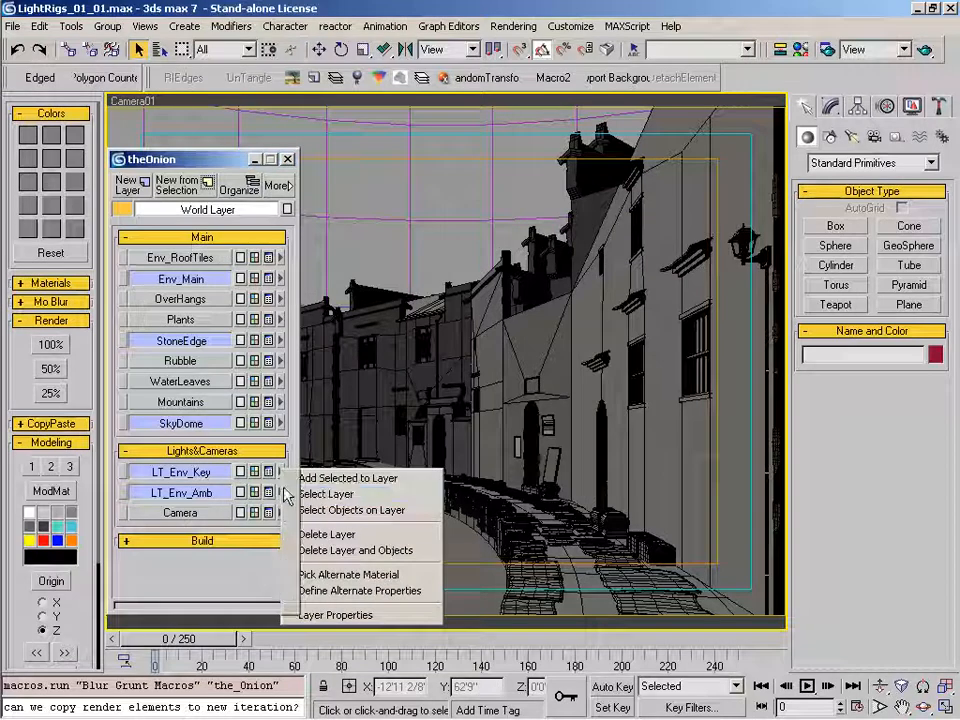
click(298, 493)
ctrl+click(376, 497)
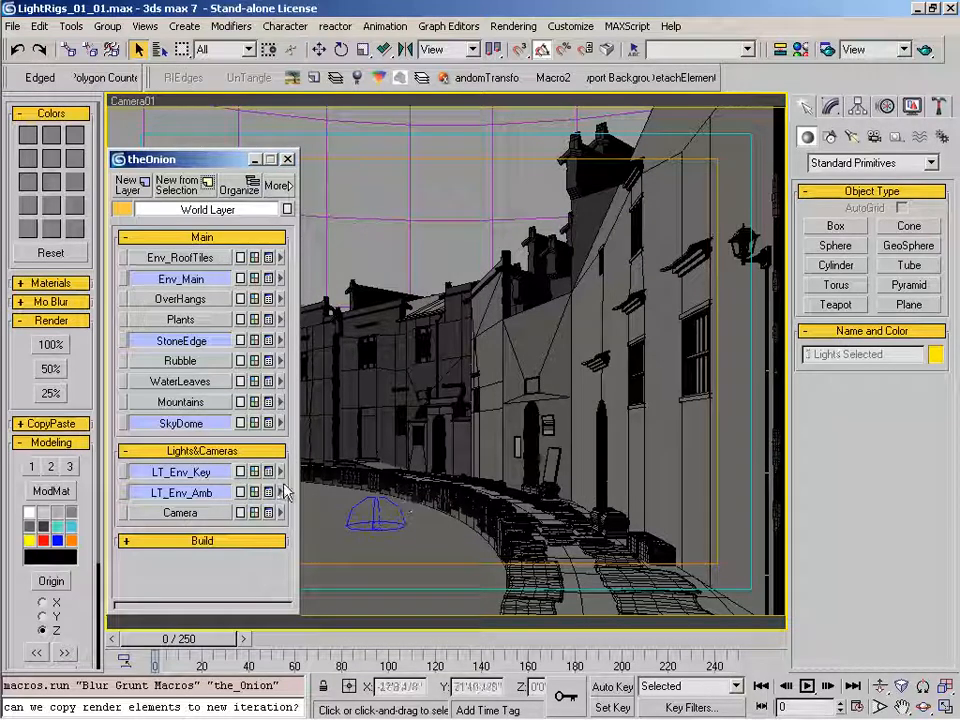
key(Delete)
click(289, 159)
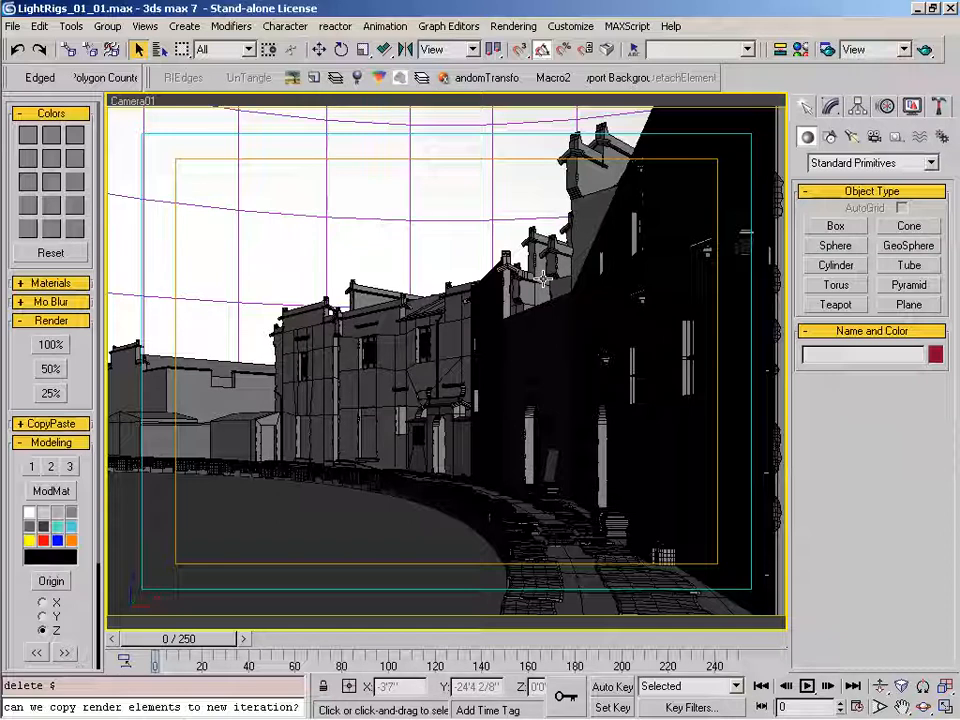
Open the render settings and turn off Displacement in the V-Ray global switches.
right_click(543, 280)
click(415, 178)
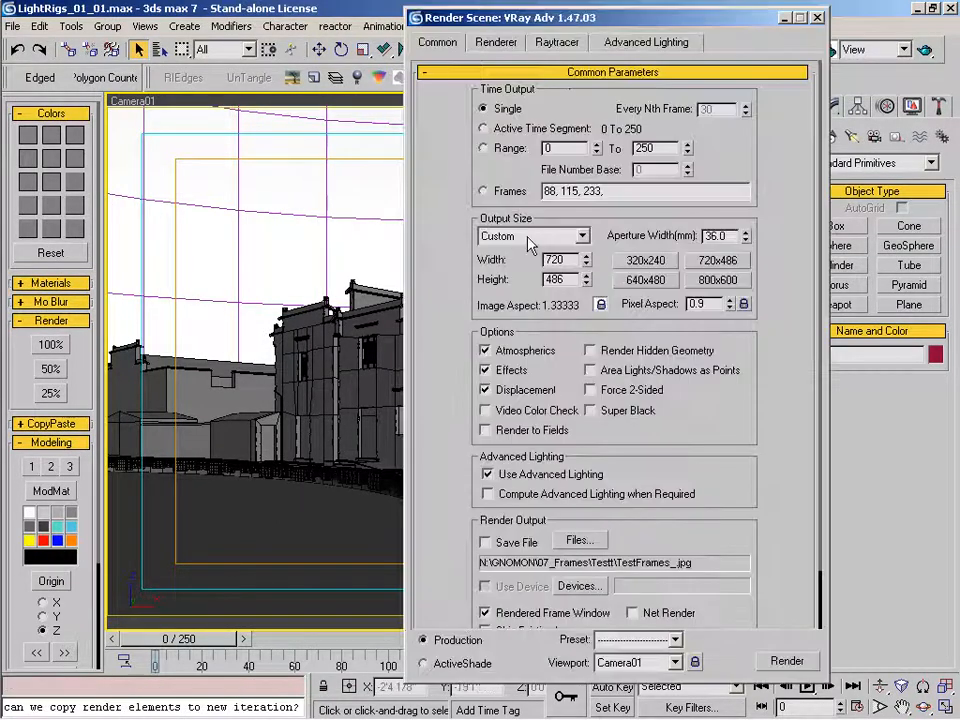
drag(428, 11, 323, 3)
click(386, 34)
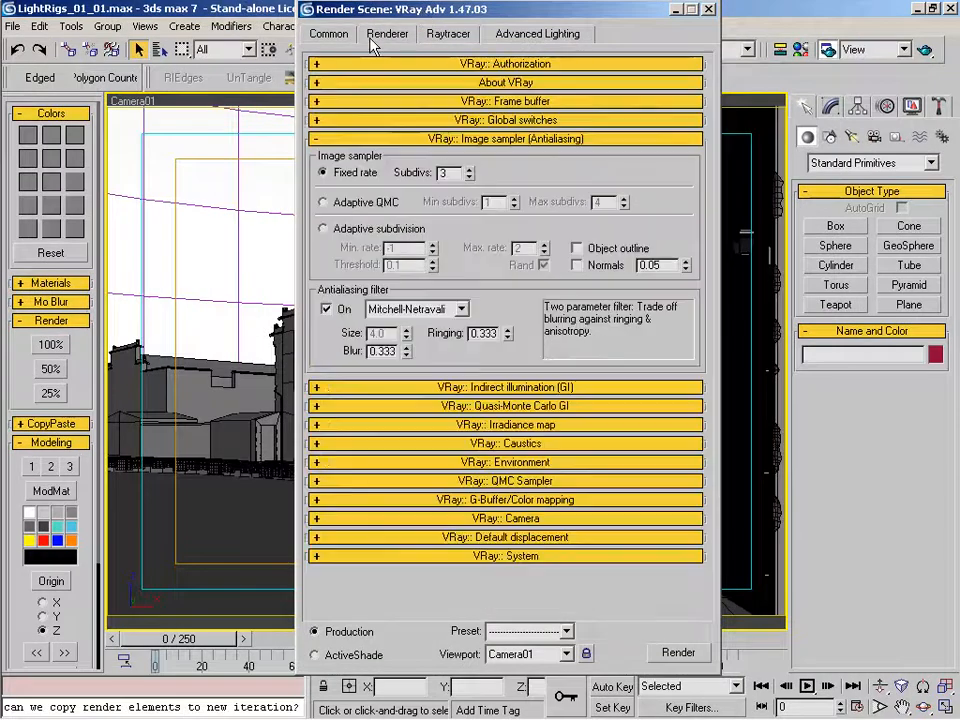
click(447, 121)
click(362, 155)
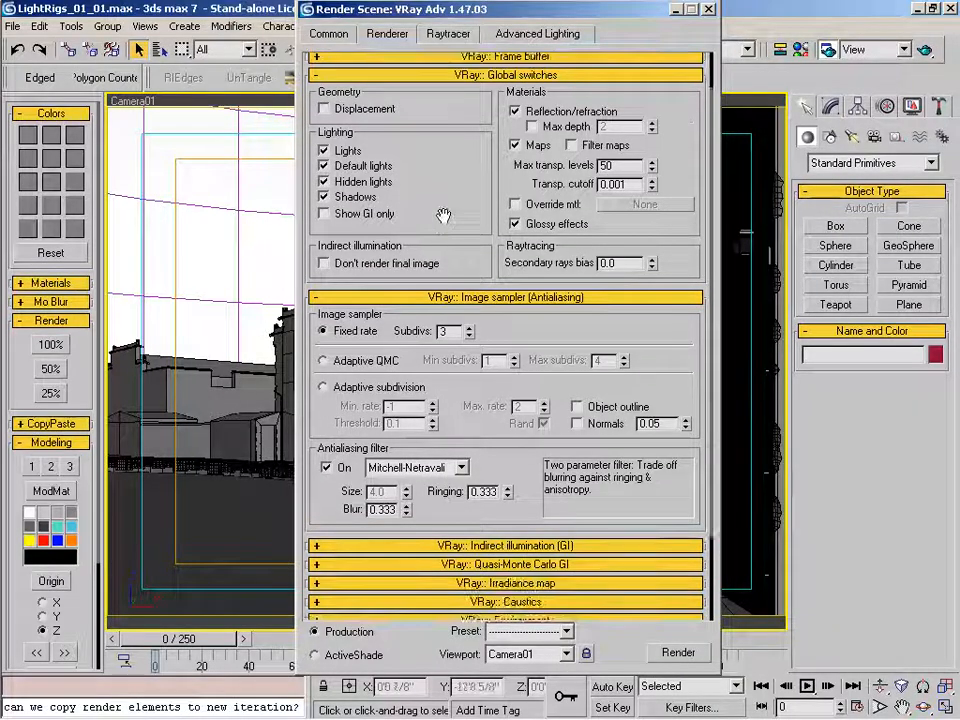
Set the fixed-rate image sampler's Subdivs to 1, close the render settings and hold the scene.
scroll(443, 268, down, 3)
click(469, 294)
click(469, 294)
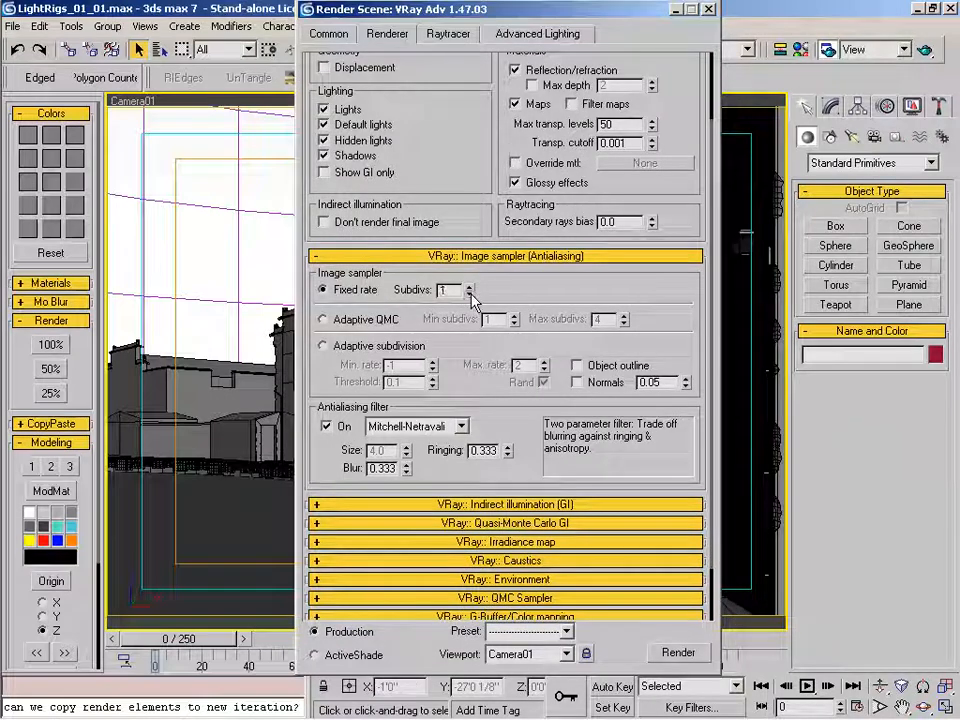
drag(530, 294, 536, 380)
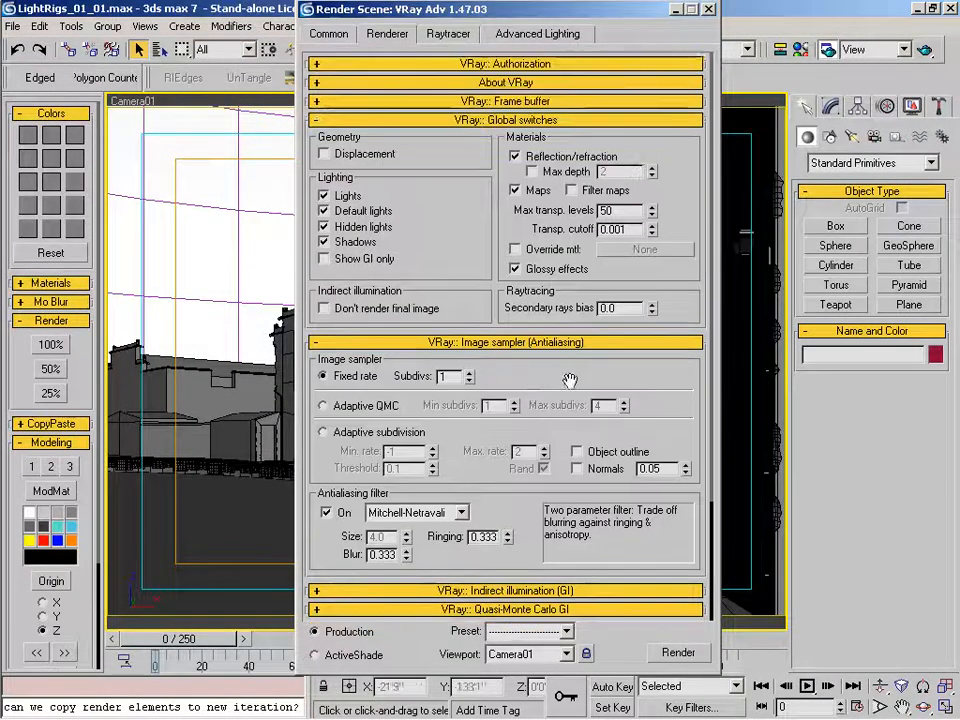
click(708, 10)
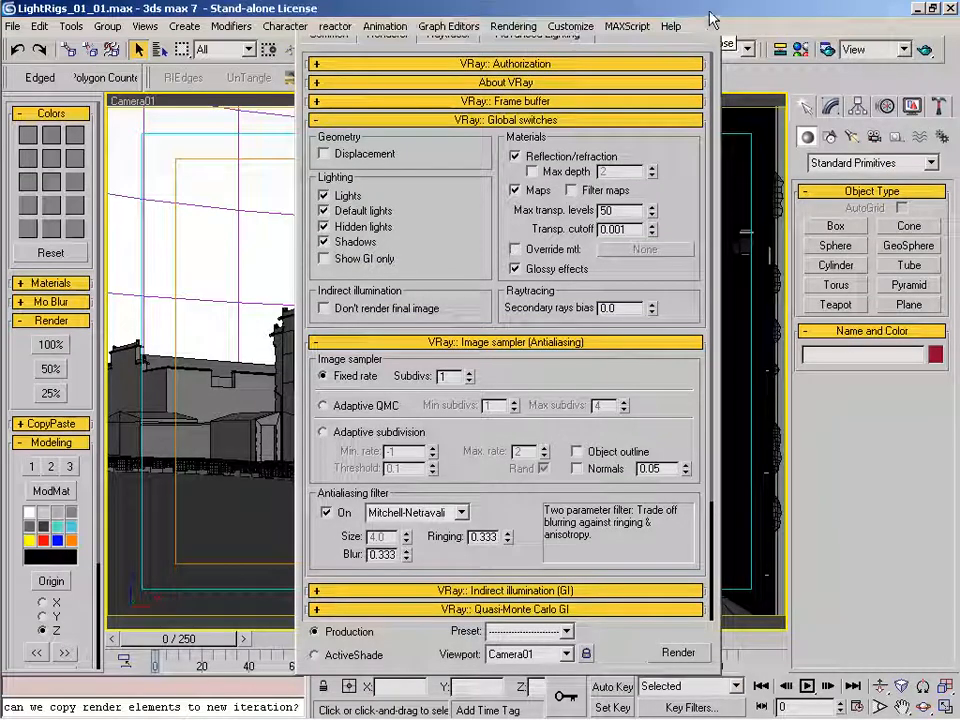
key(ctrl+alt+h)
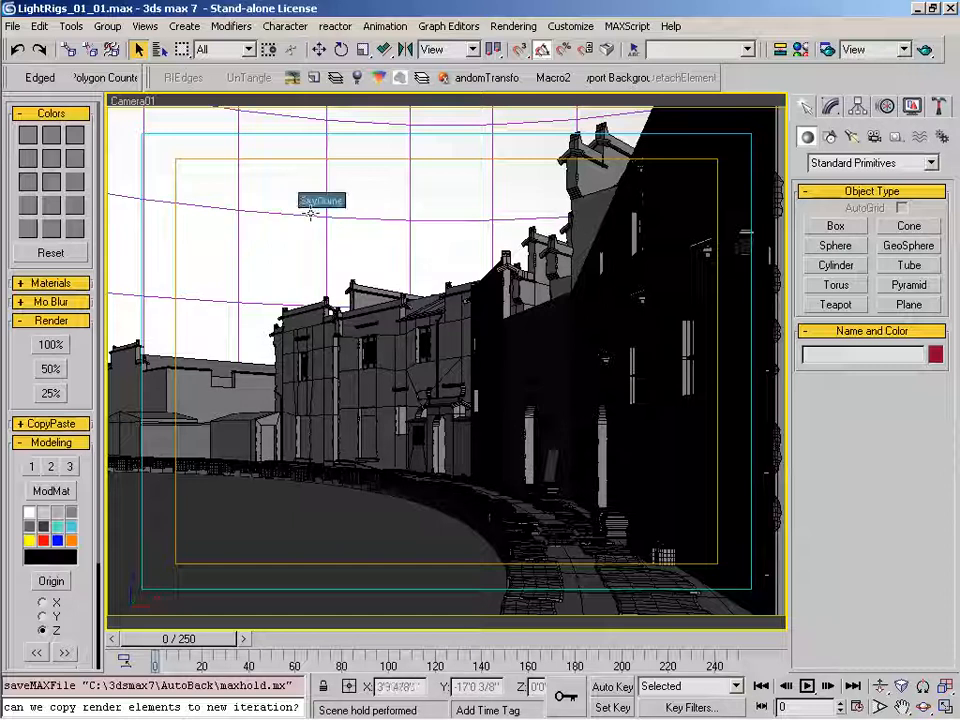
Create a standard omni light over the water area in the camera view.
click(852, 140)
click(836, 266)
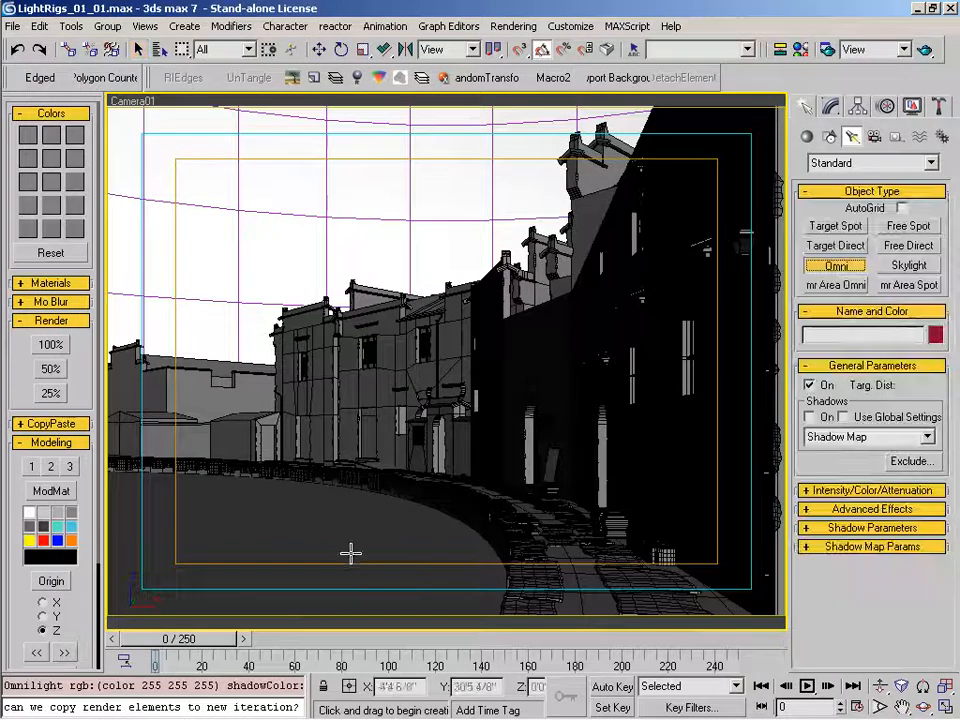
click(340, 518)
Set the omni light's color to RGB 153, 178, 217, and lighten it to 196, 211, 233 by raising its whiteness.
click(832, 110)
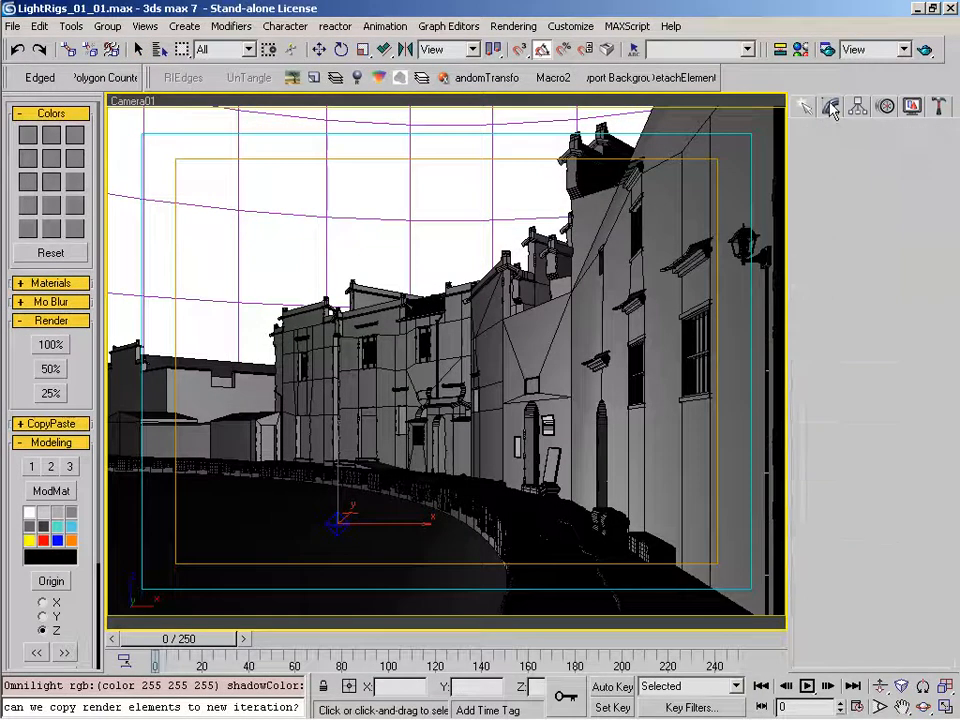
scroll(877, 537, down, 2)
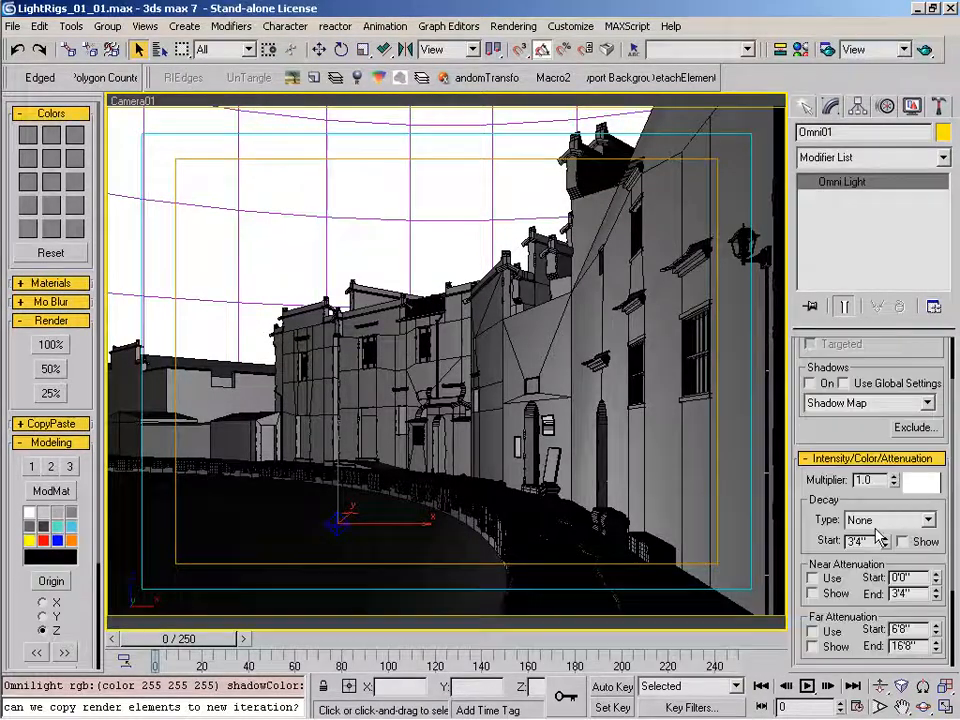
click(921, 482)
text(153)
key(Tab)
text(178)
key(Tab)
text(217)
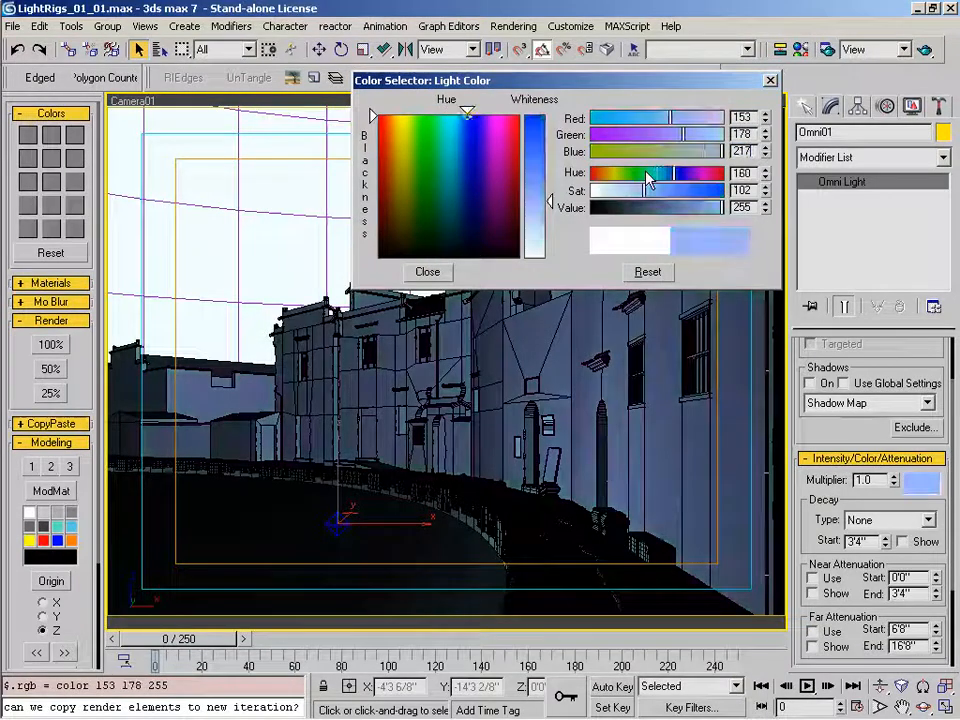
key(Return)
drag(548, 216, 548, 228)
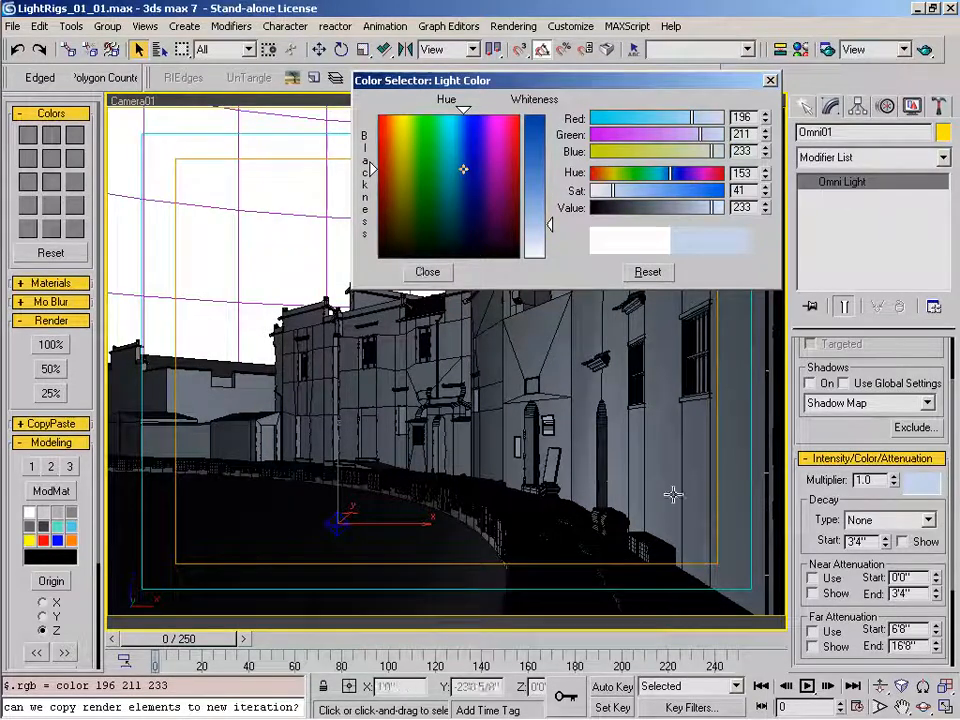
key(Escape)
Make the omni light affect Ambient Only in its advanced effects.
drag(864, 428, 850, 308)
click(873, 559)
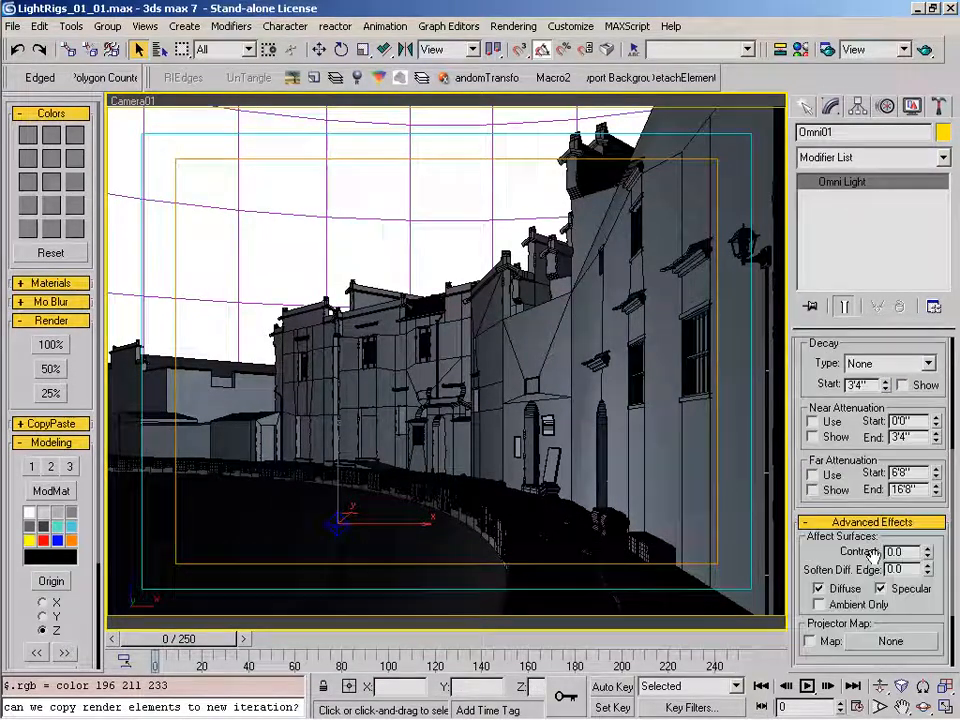
mouse_move(873, 553)
mouse_down()
mouse_move(871, 495)
mouse_move(823, 517)
mouse_move(827, 603)
mouse_up()
click(819, 546)
drag(824, 435, 829, 470)
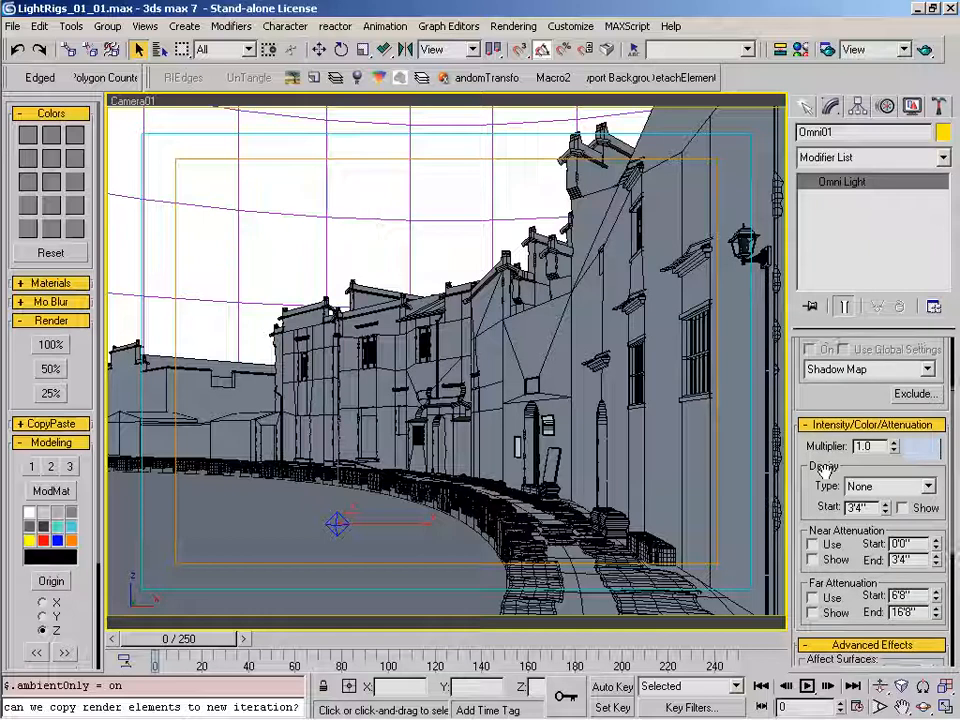
drag(822, 463, 823, 486)
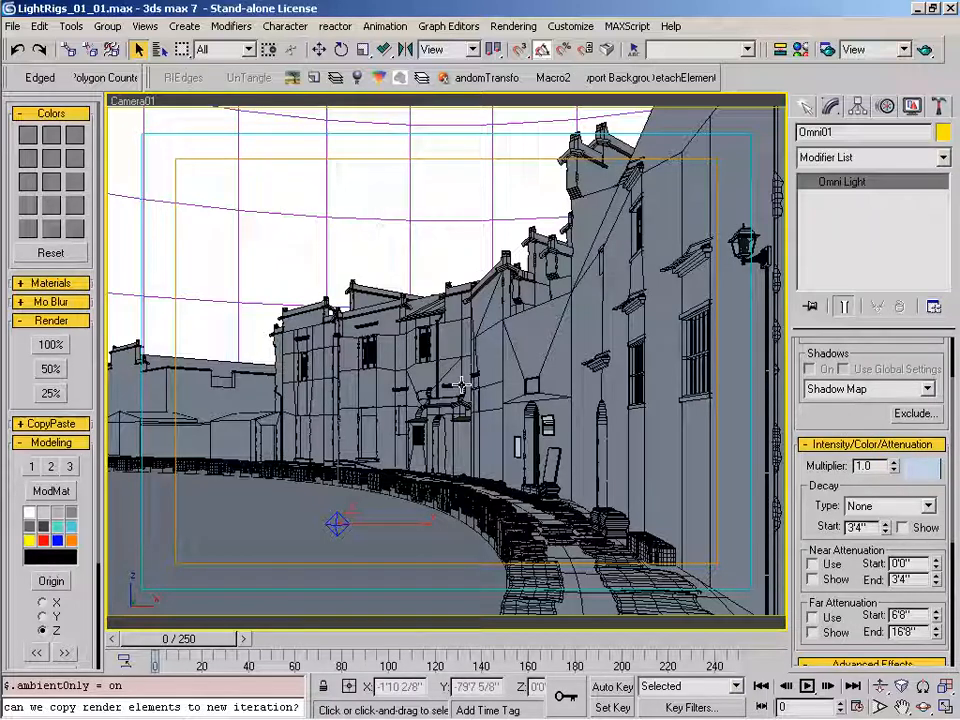
Render the Camera01 view at 50% size.
right_click(430, 324)
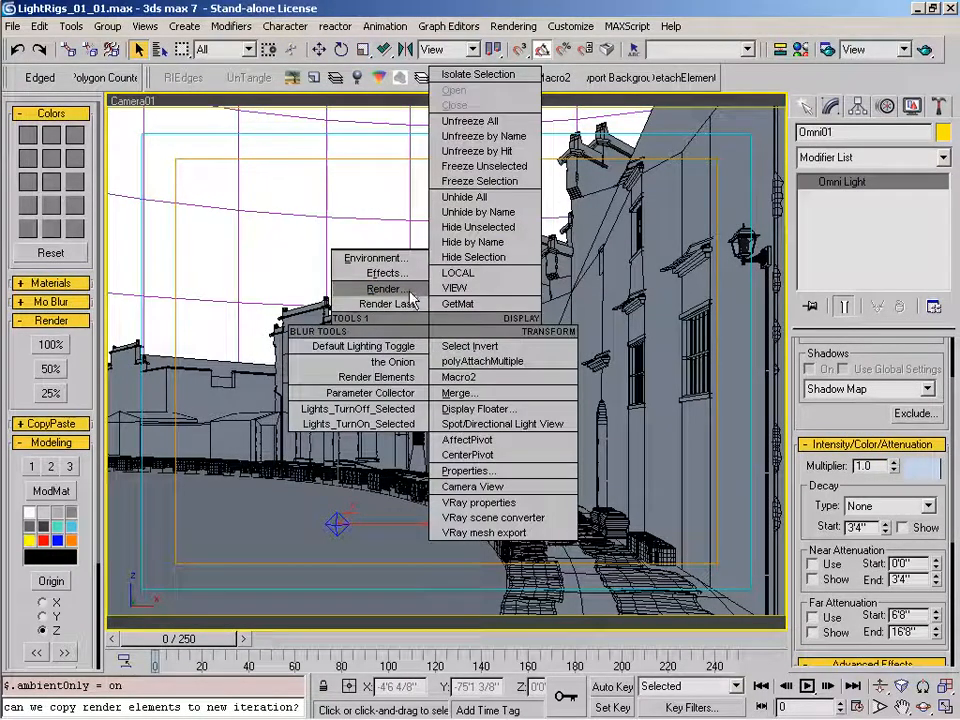
click(211, 258)
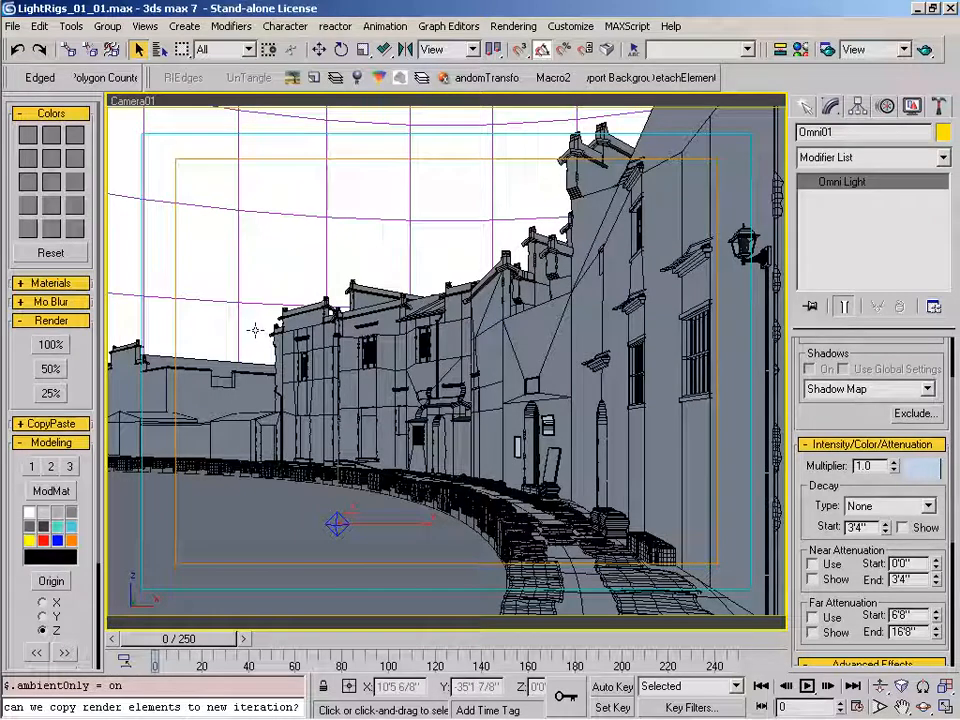
click(51, 369)
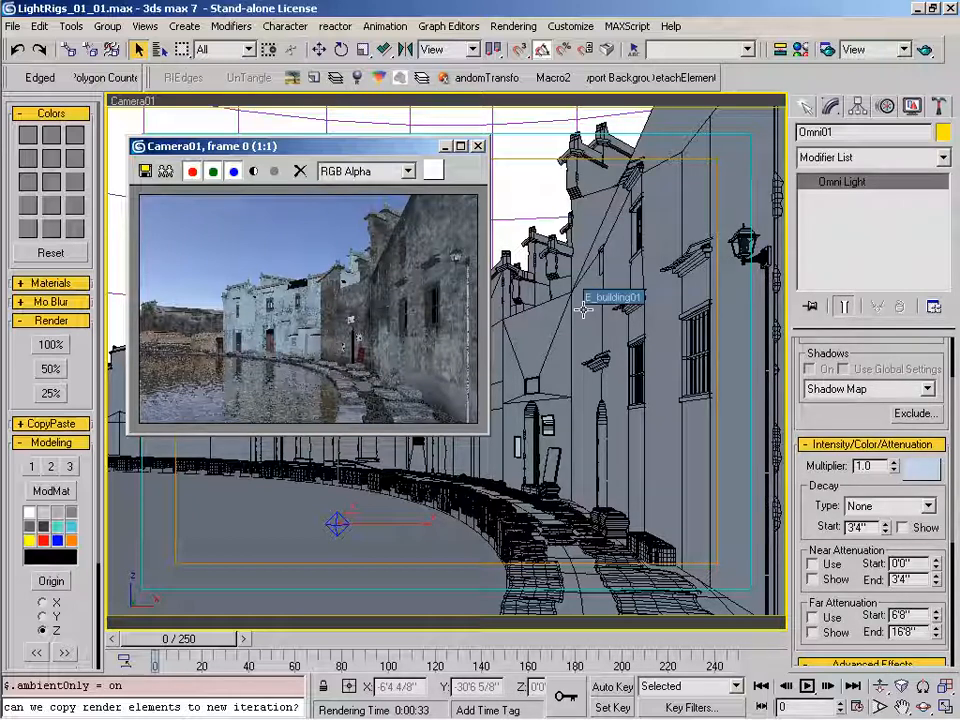
Review the V-Ray global switches and image sampler settings, and close the rendered frame.
right_click(540, 235)
click(512, 224)
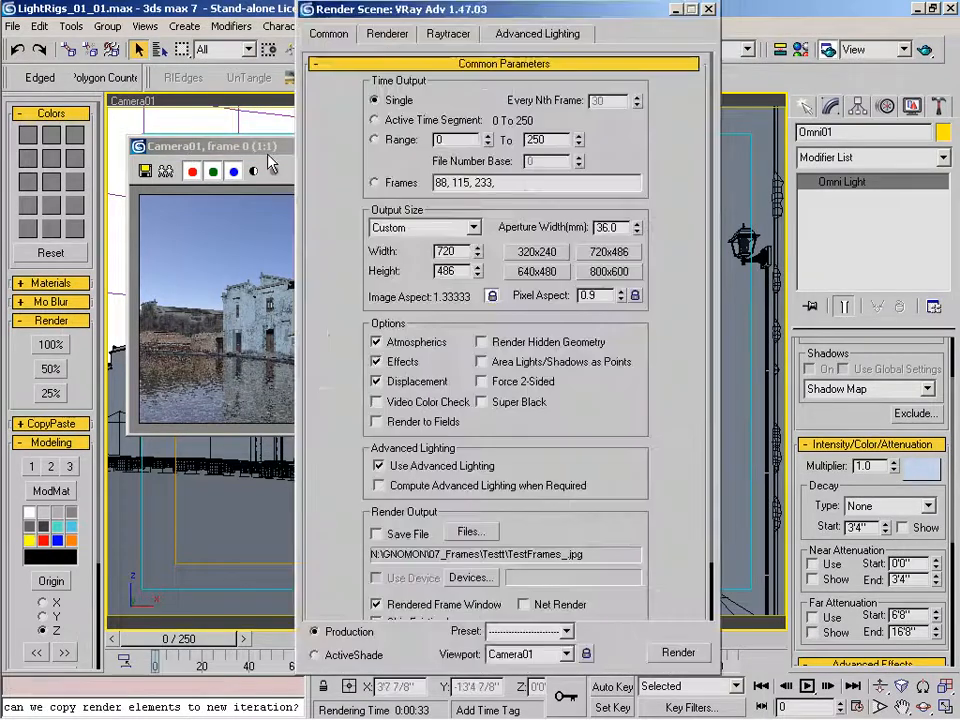
click(387, 33)
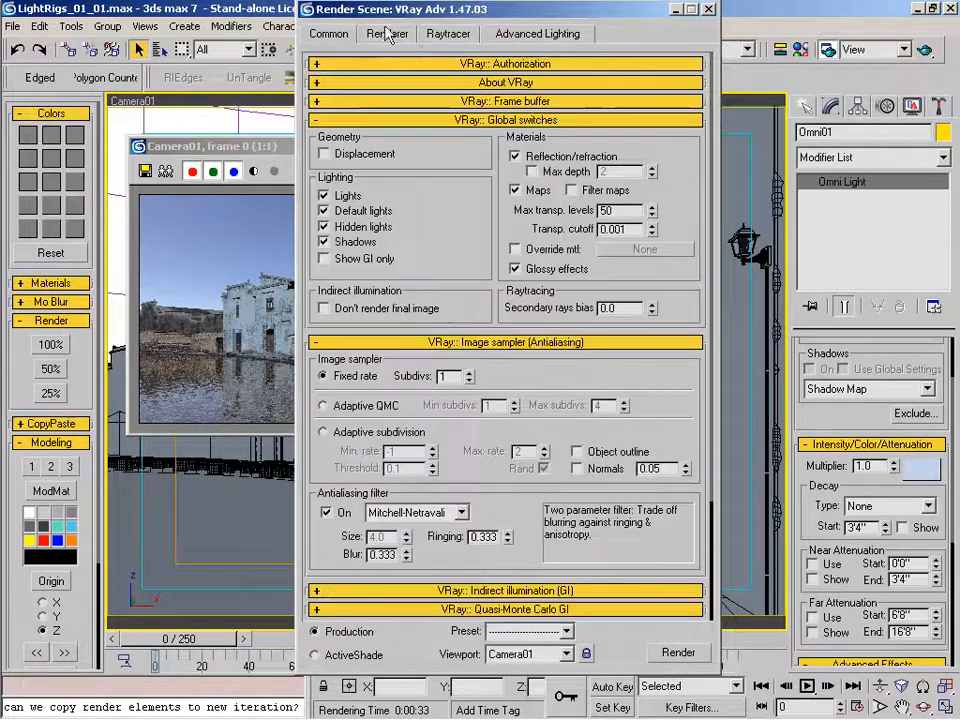
click(711, 9)
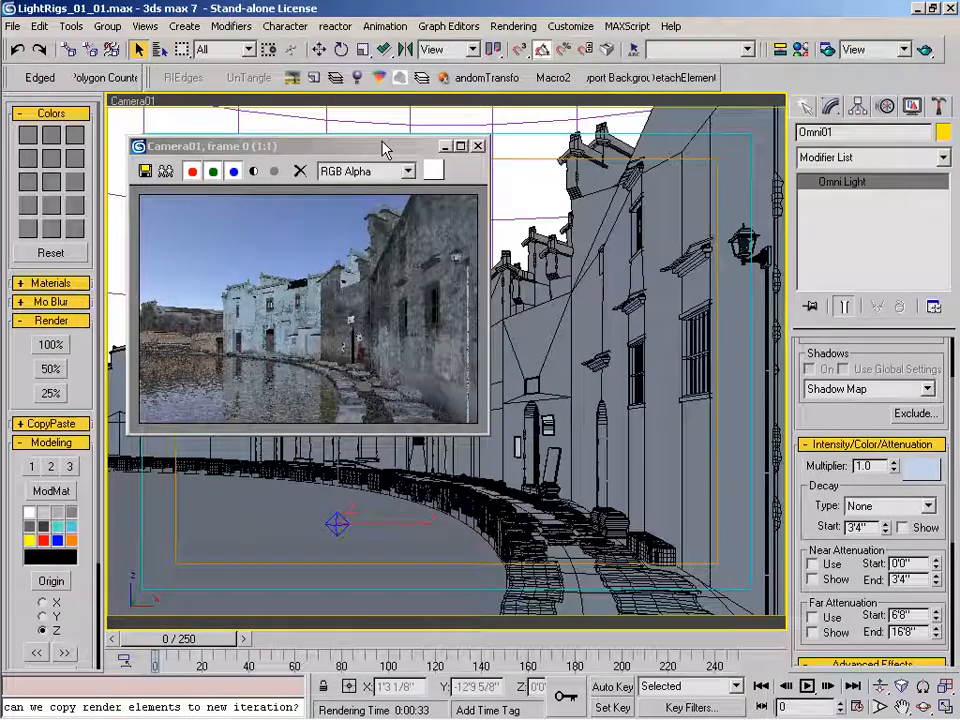
drag(383, 148, 398, 148)
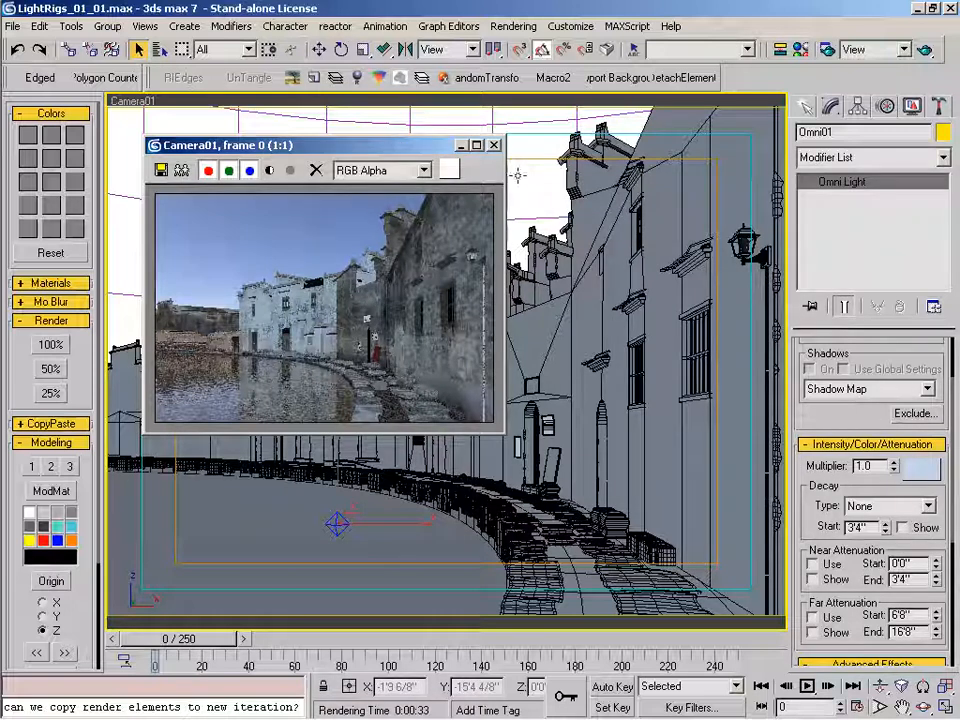
click(495, 146)
In a zoomed-out wireframe Top view, create a target direct light about 652 feet from its target at the waterside village.
click(806, 106)
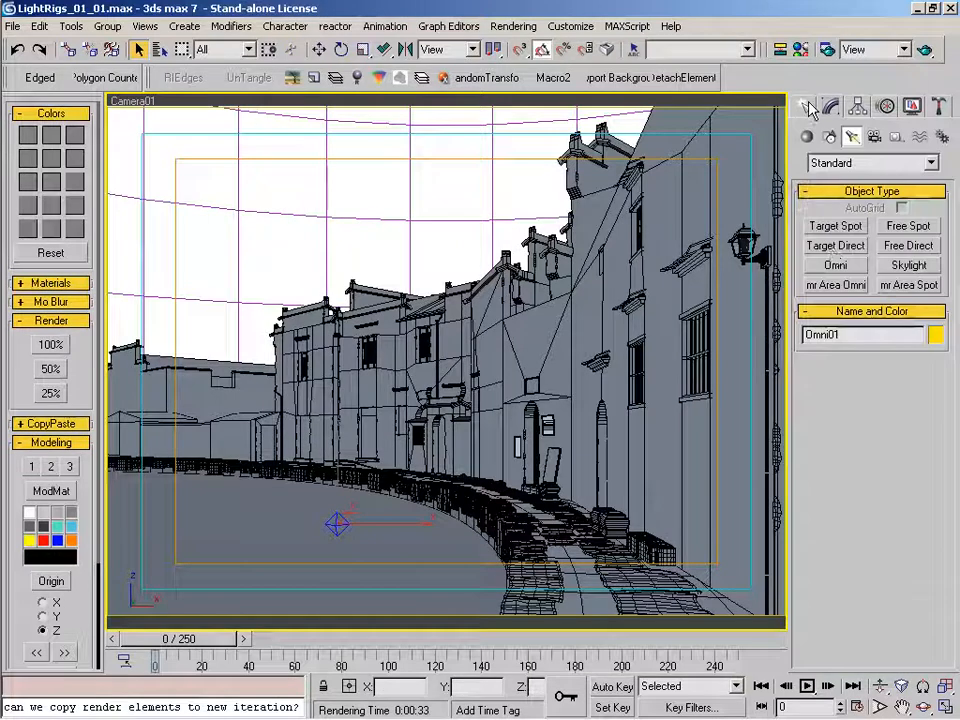
click(834, 247)
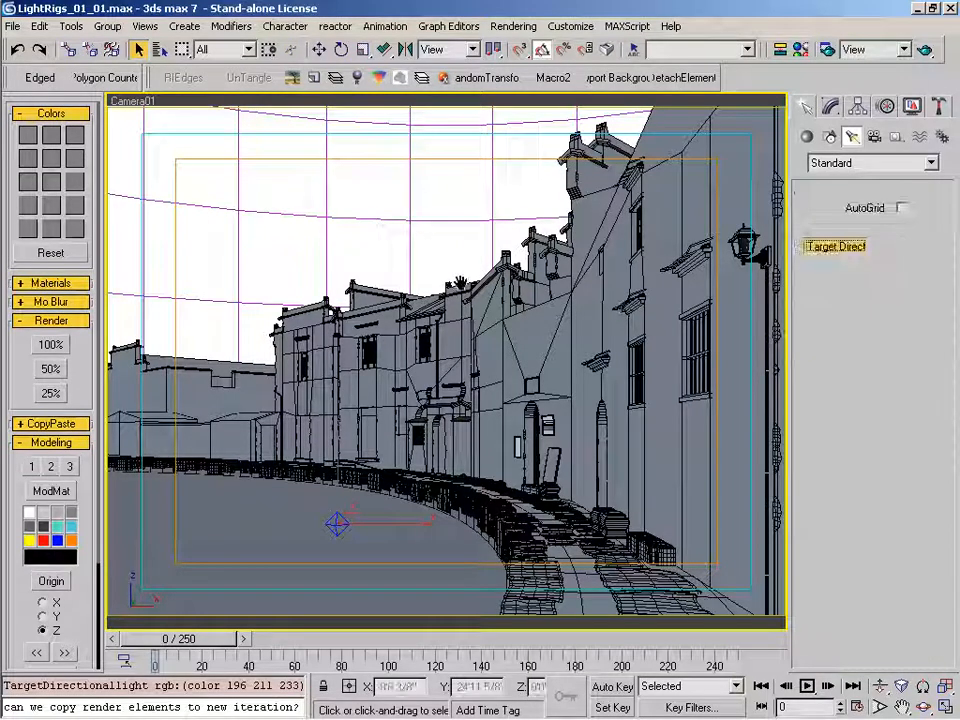
key(t)
key(z)
key(alt+z)
drag(504, 264, 508, 372)
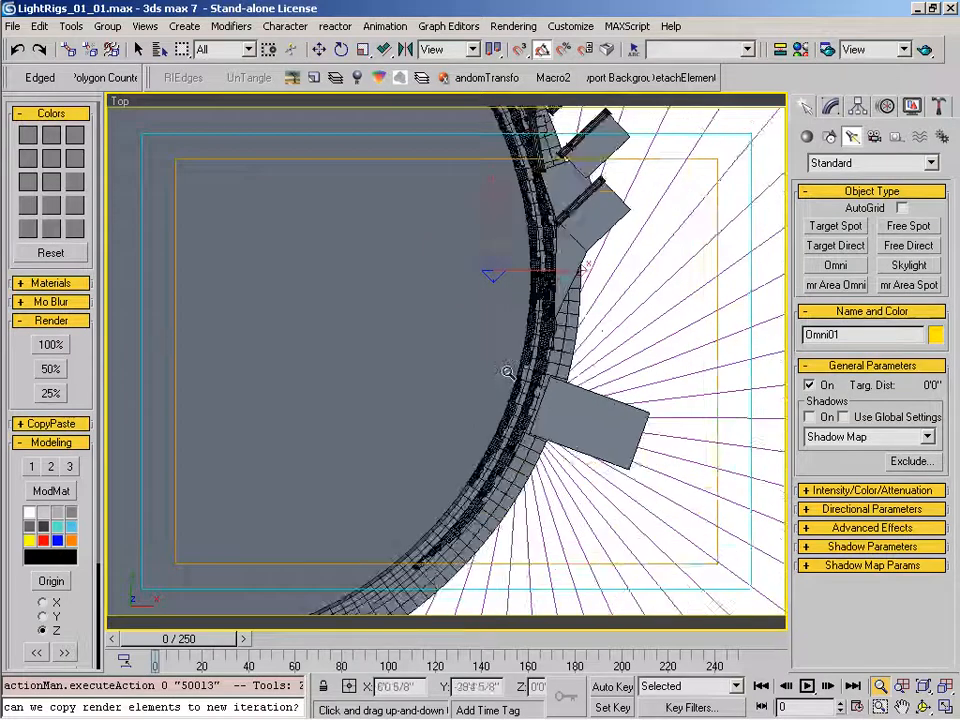
drag(477, 260, 495, 426)
right_click(389, 216)
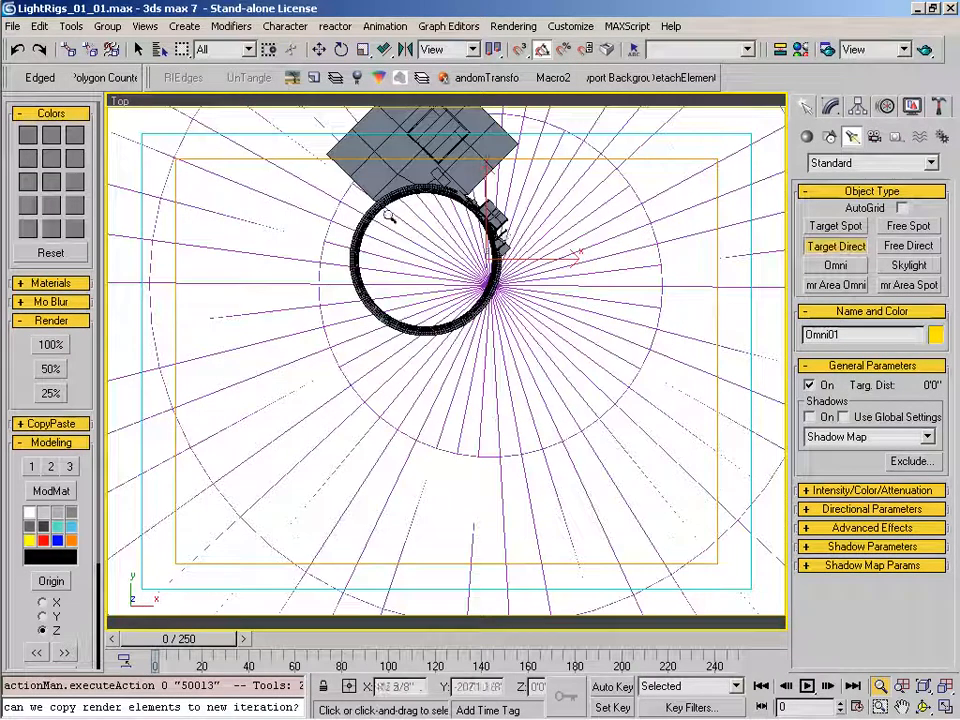
key(F3)
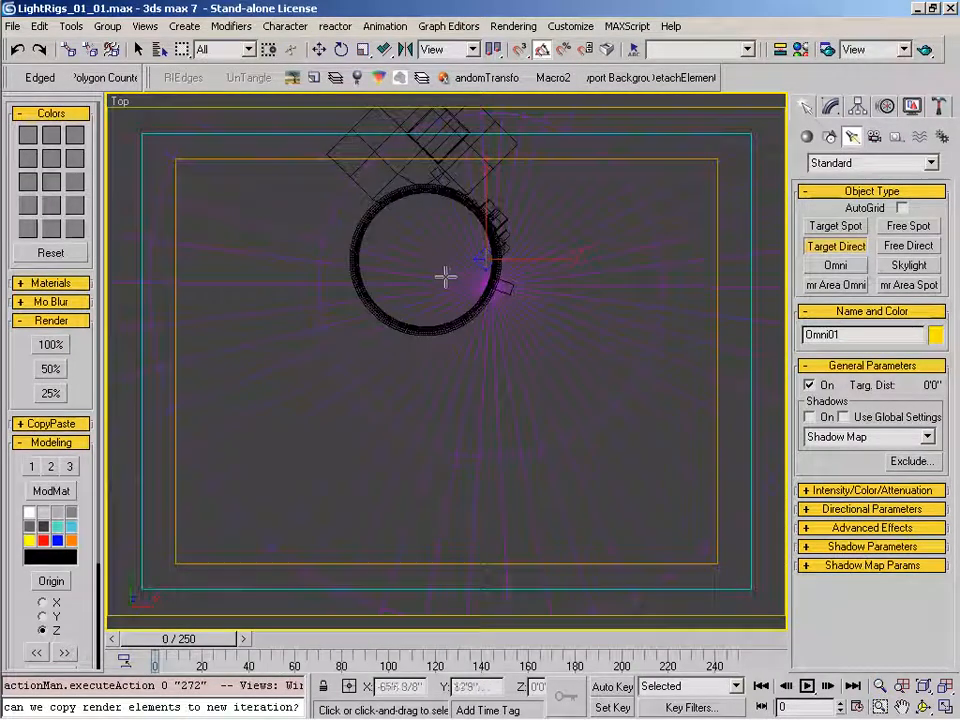
middle_drag(343, 231, 484, 378)
drag(191, 226, 606, 361)
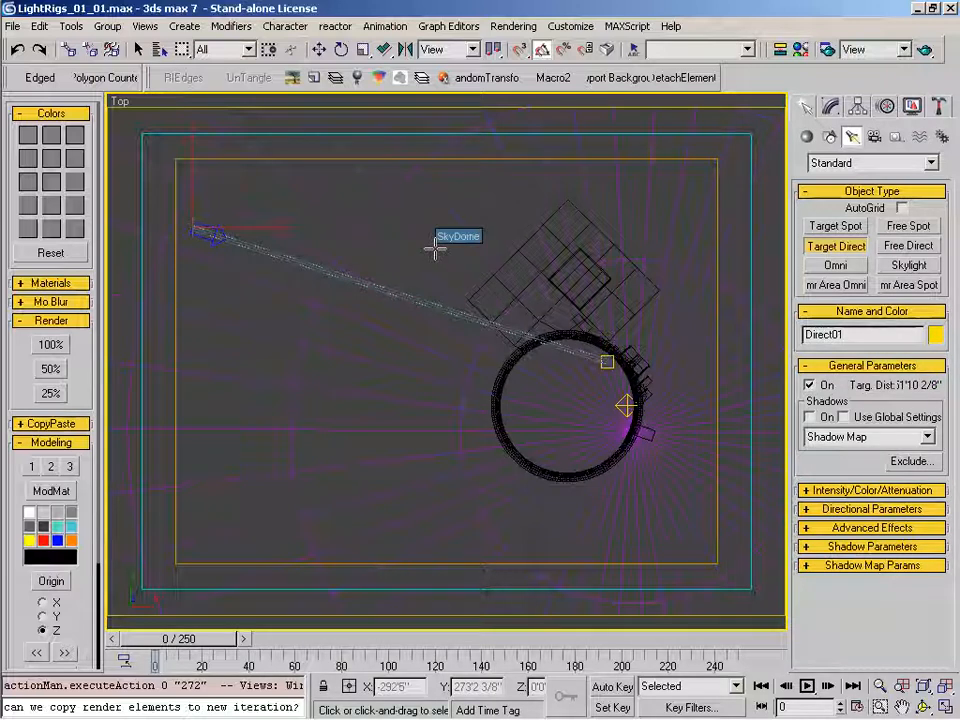
right_click(250, 223)
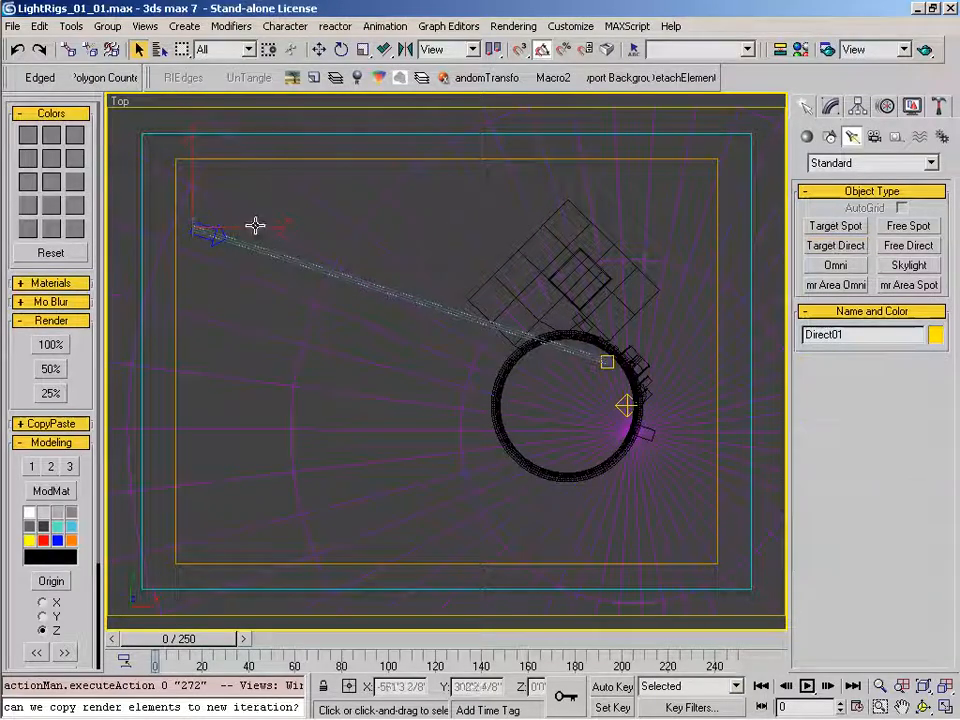
Set the direct light's color to a slightly warm white, RGB 255, 255, 243.
click(831, 107)
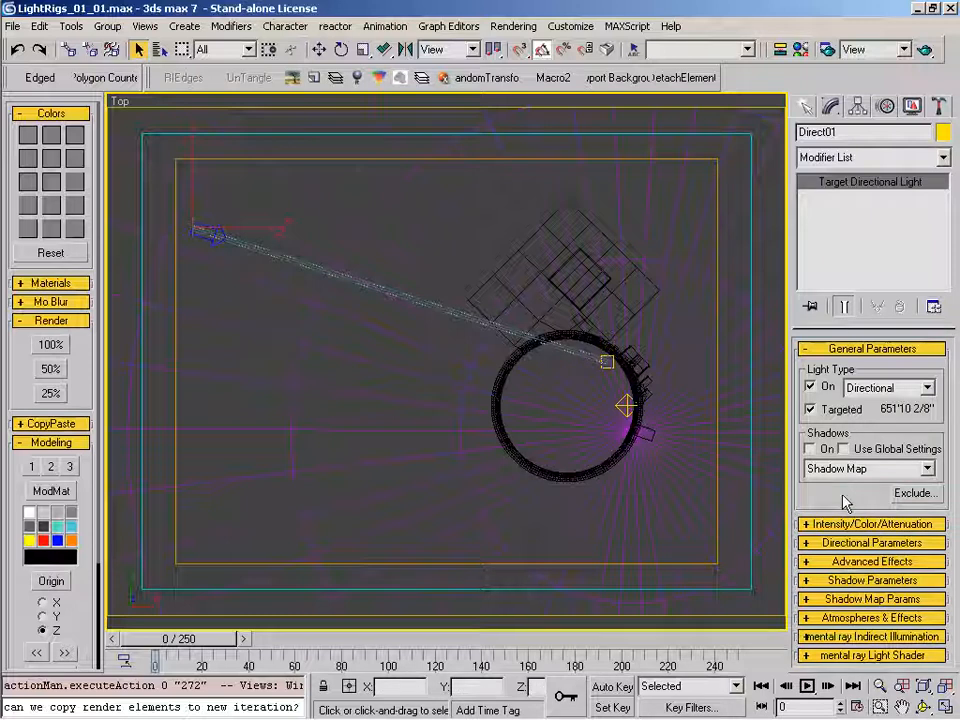
click(868, 524)
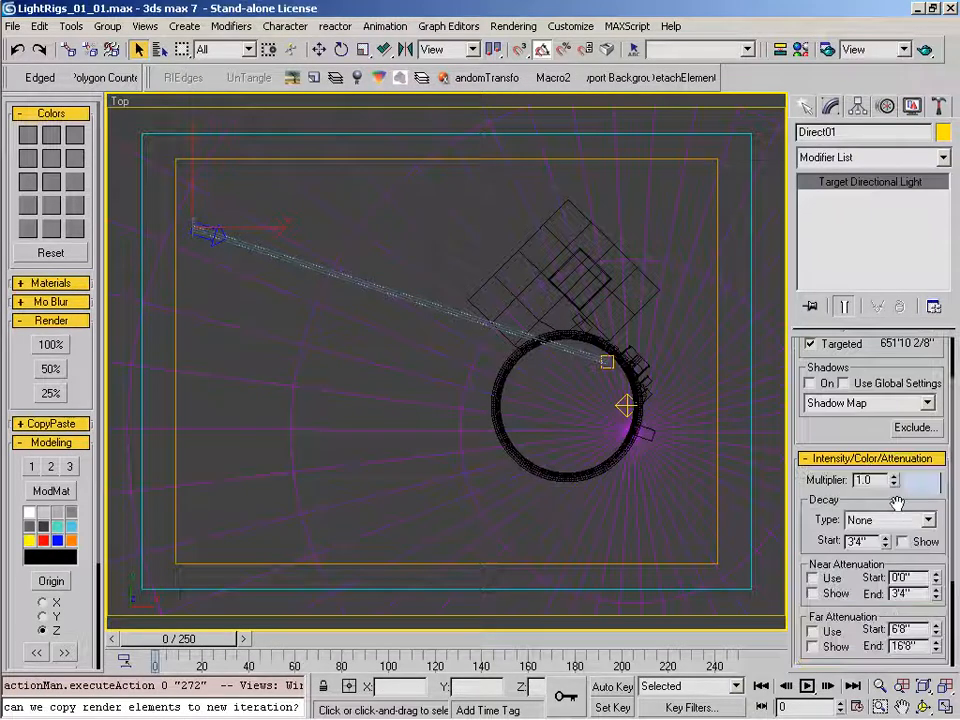
click(921, 483)
mouse_move(712, 118)
mouse_down()
mouse_move(703, 122)
mouse_move(726, 120)
mouse_up()
click(716, 152)
click(437, 271)
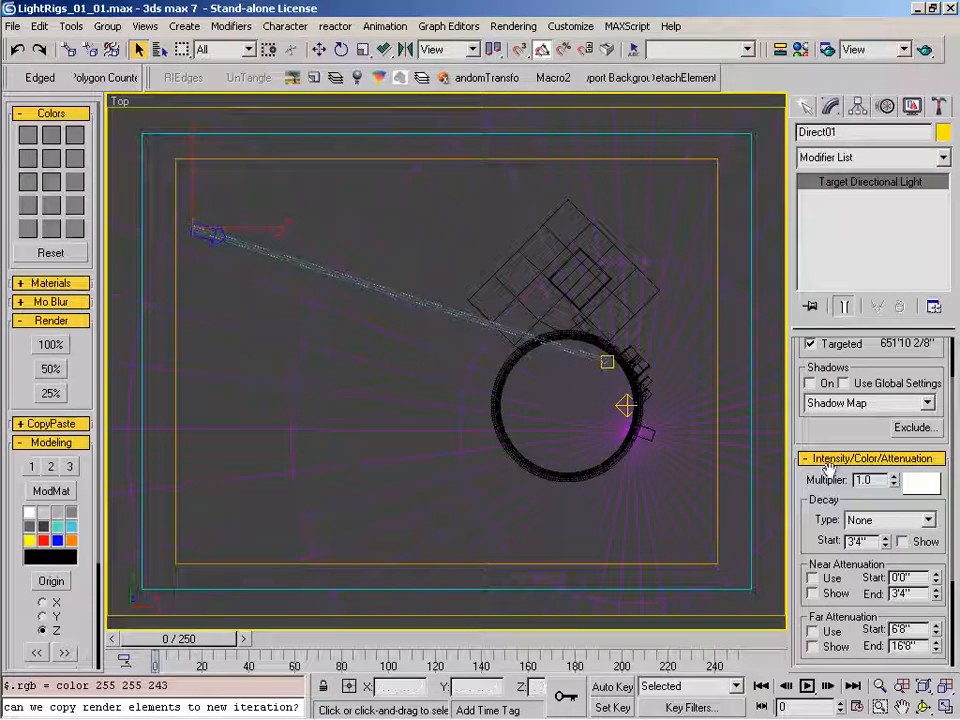
Turn on shadows for the direct light and widen its falloff to 222'1" to cover the village and pond.
click(824, 383)
scroll(825, 395, down, 3)
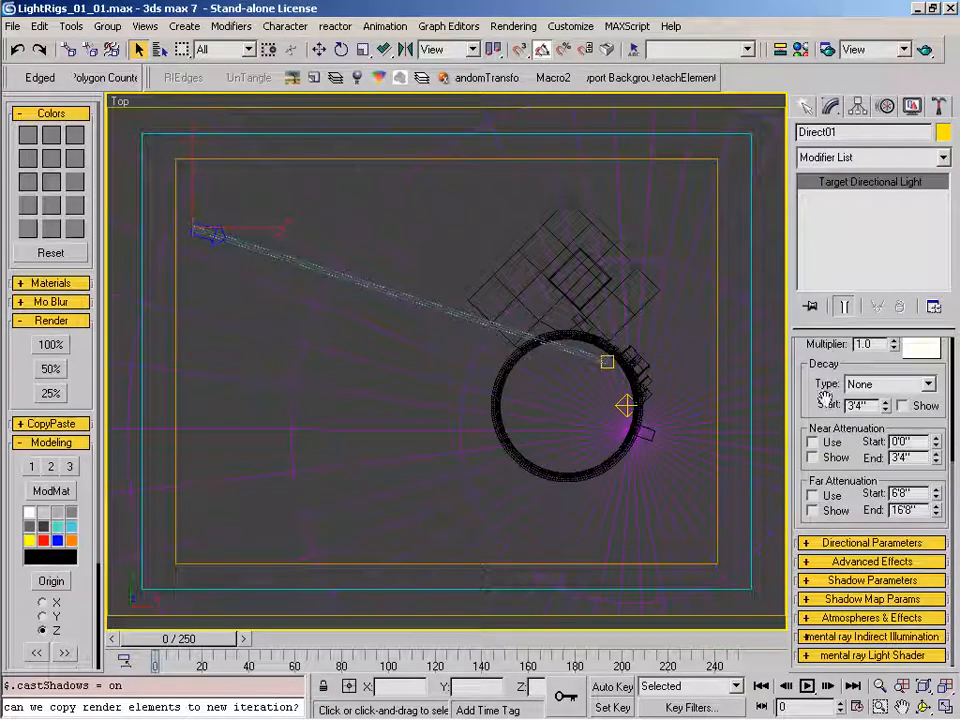
click(870, 543)
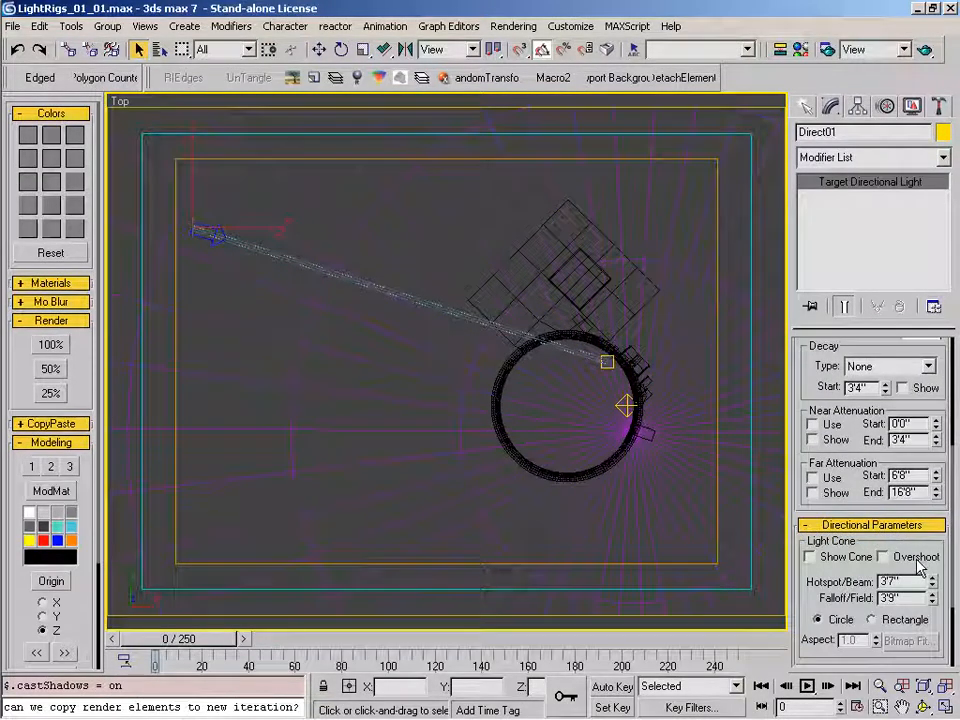
drag(934, 596, 934, 535)
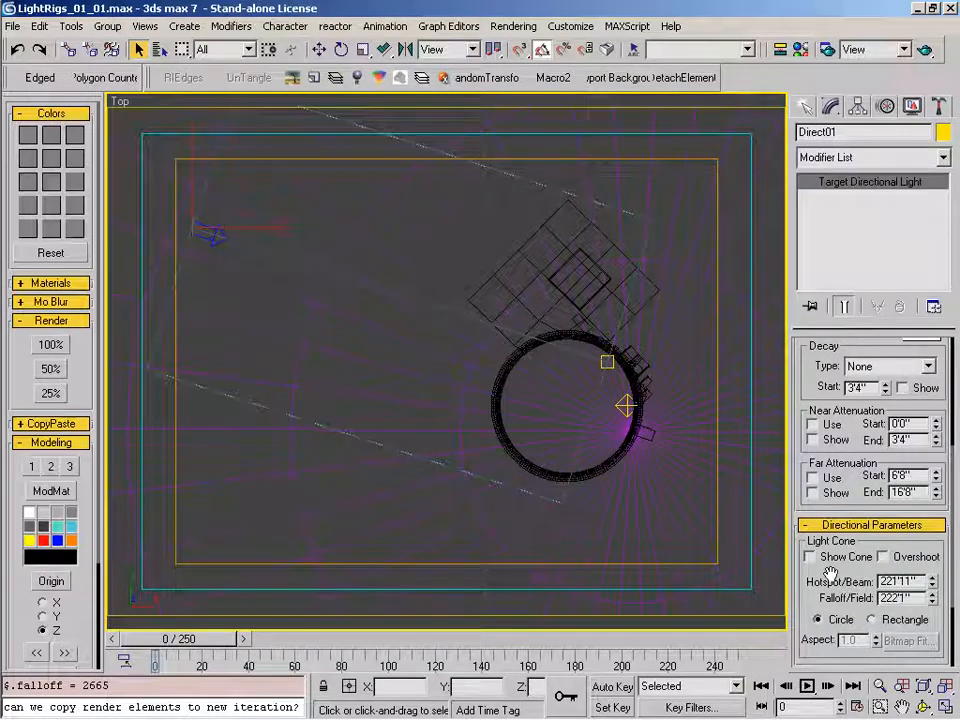
drag(830, 575, 827, 544)
Look through the direct light and orbit it to a higher angle above the village and pond.
right_click(470, 305)
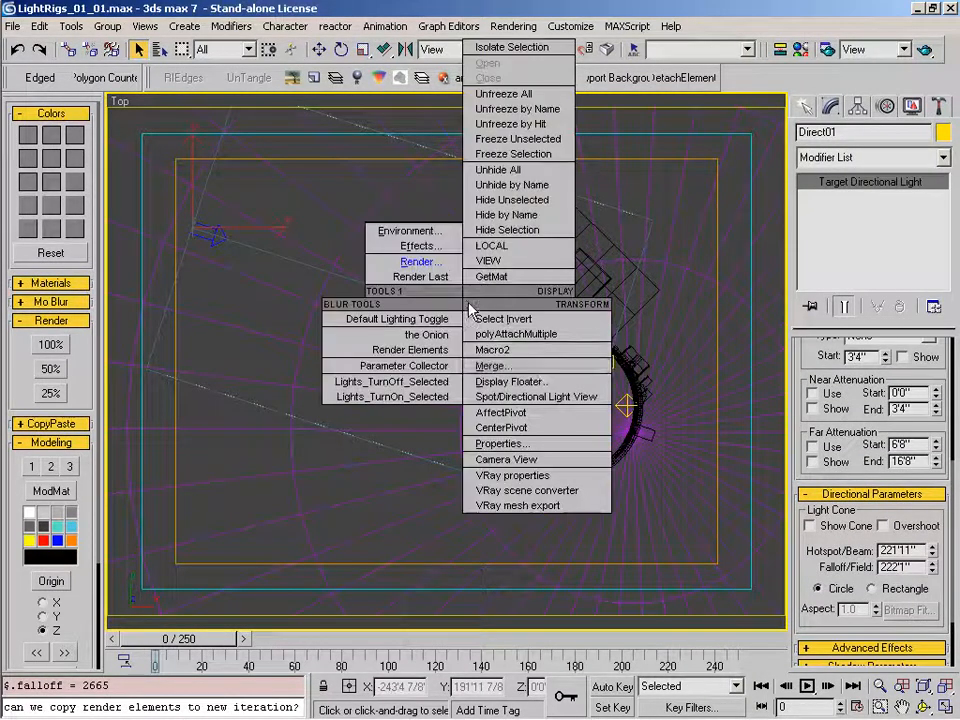
click(565, 397)
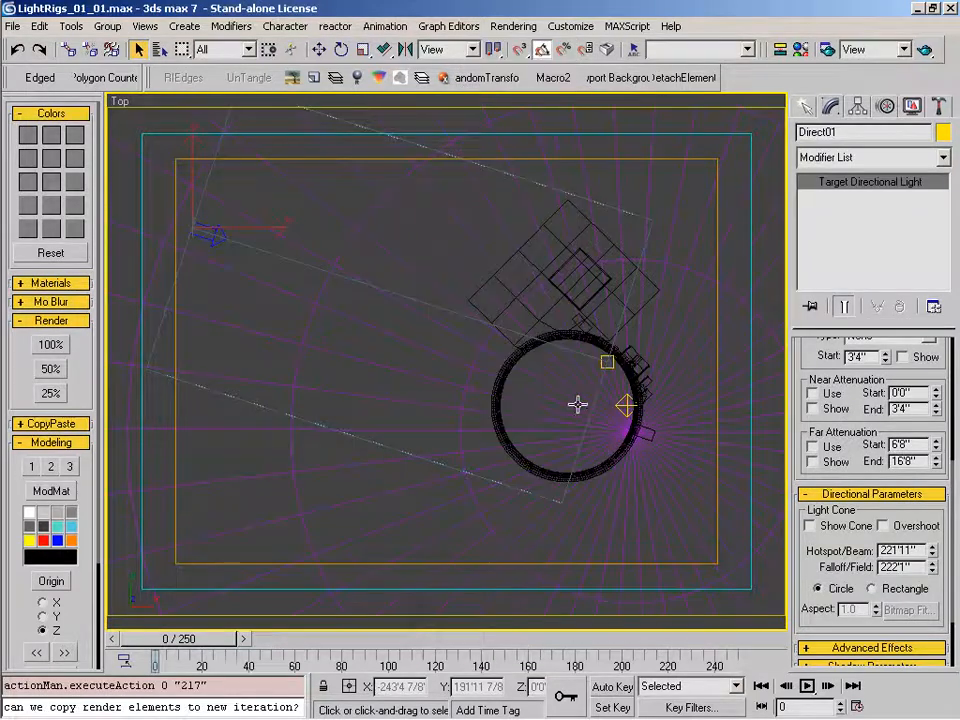
key(ctrl+r)
drag(441, 347, 561, 459)
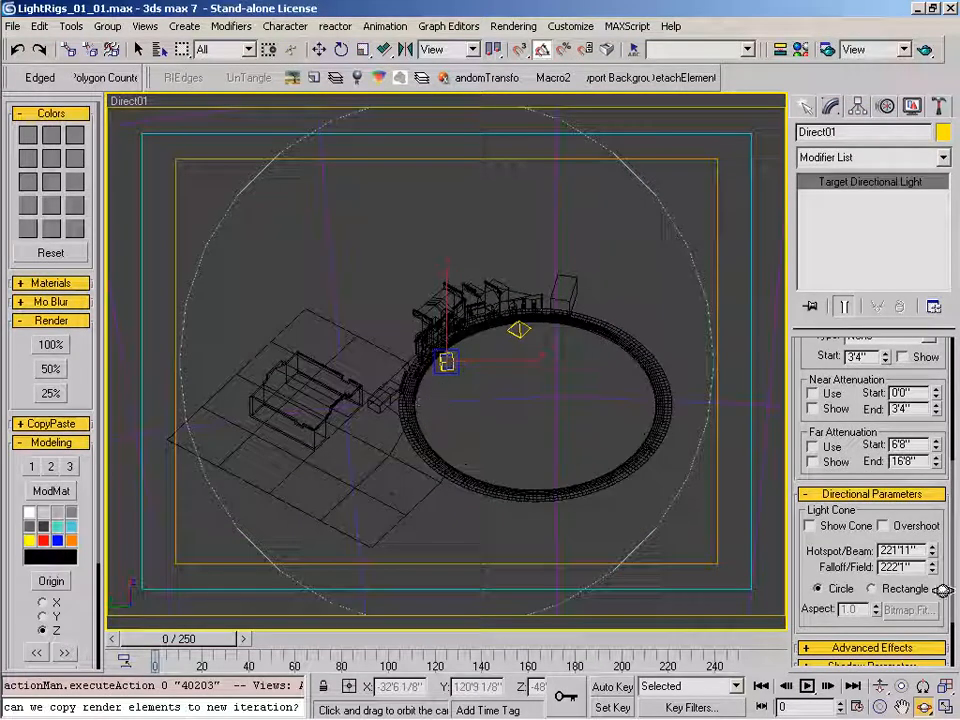
Narrow the direct light's falloff to 142'7" and fine-tune its angle around the target while looking through the light.
drag(932, 567, 630, 393)
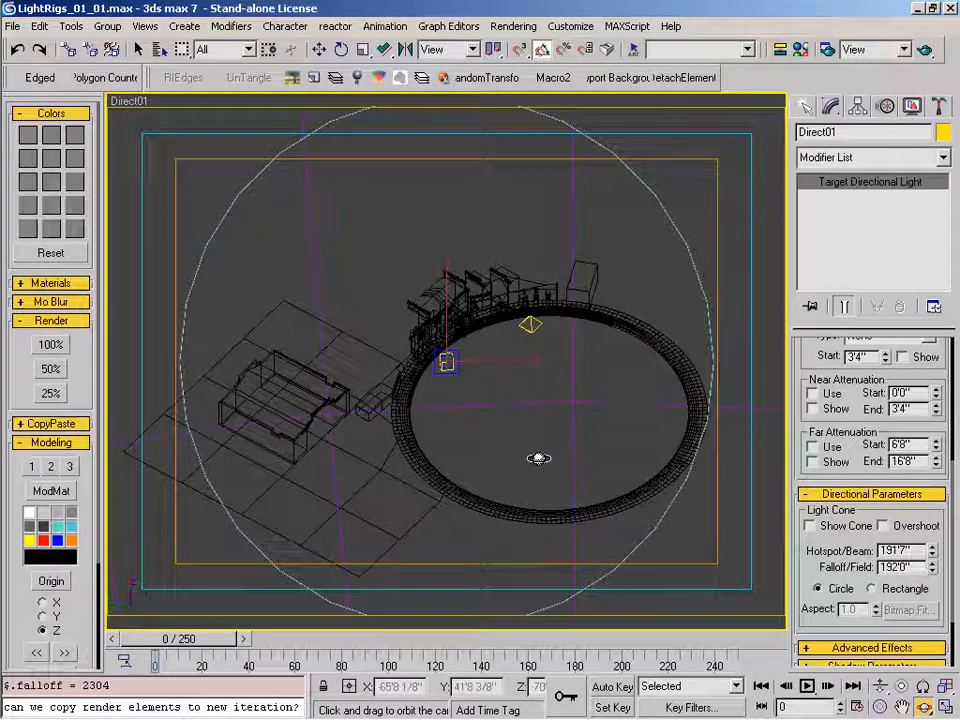
middle_drag(463, 420, 668, 499)
click(932, 563)
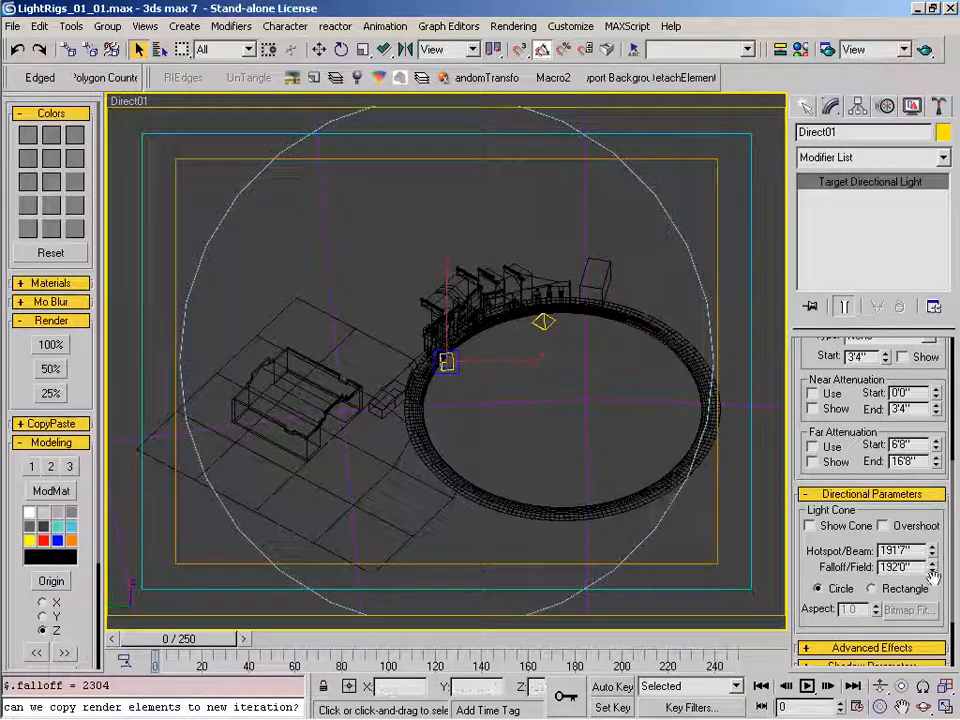
drag(932, 570, 932, 663)
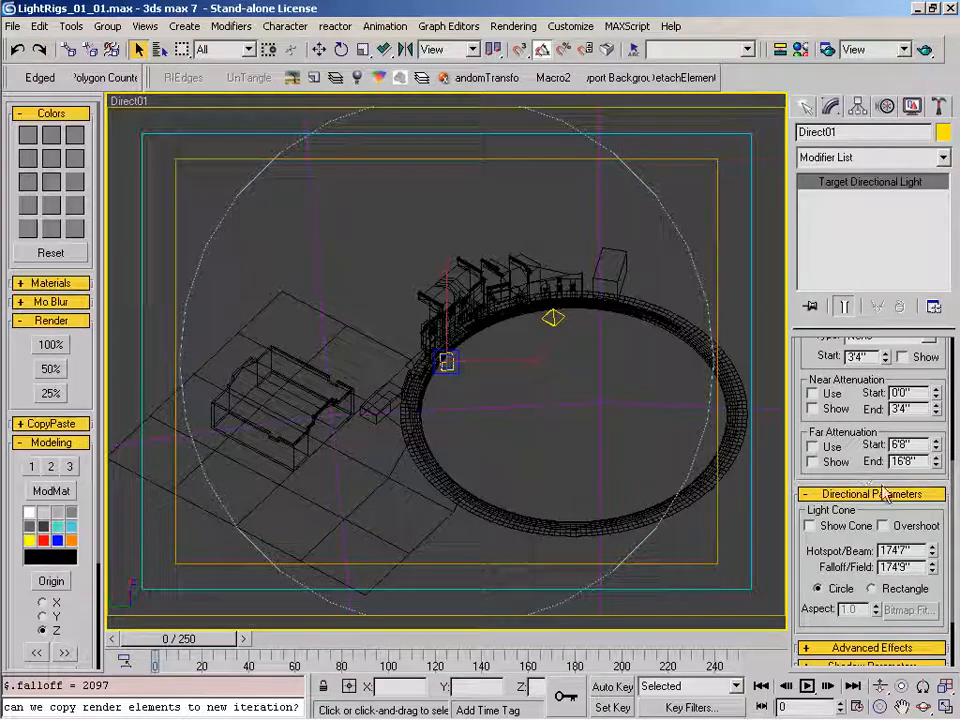
drag(932, 570, 932, 625)
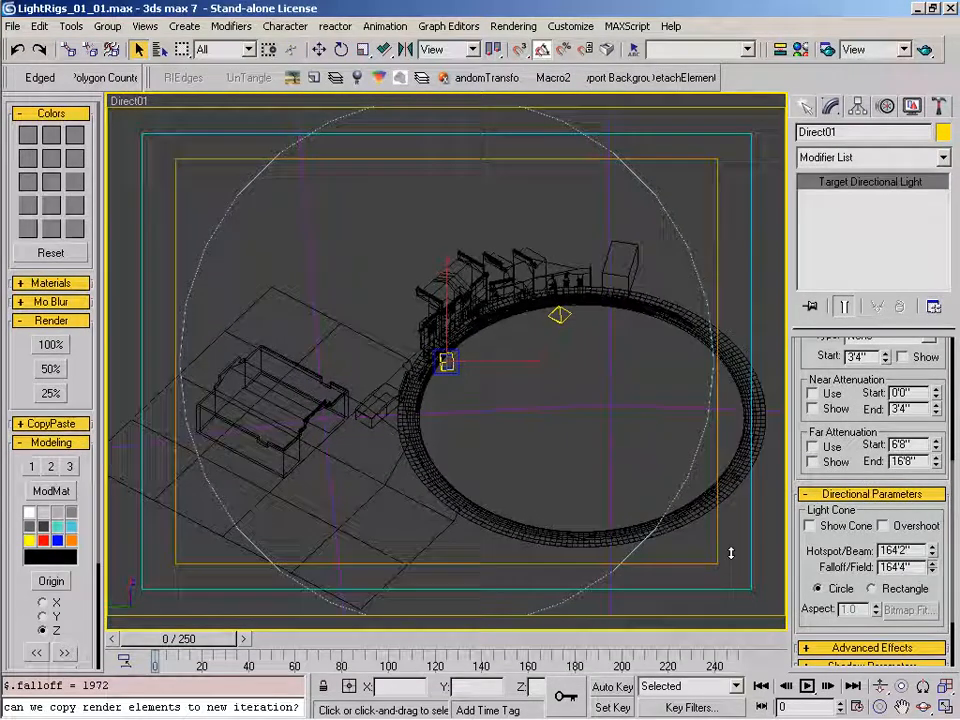
middle_drag(419, 304, 423, 298)
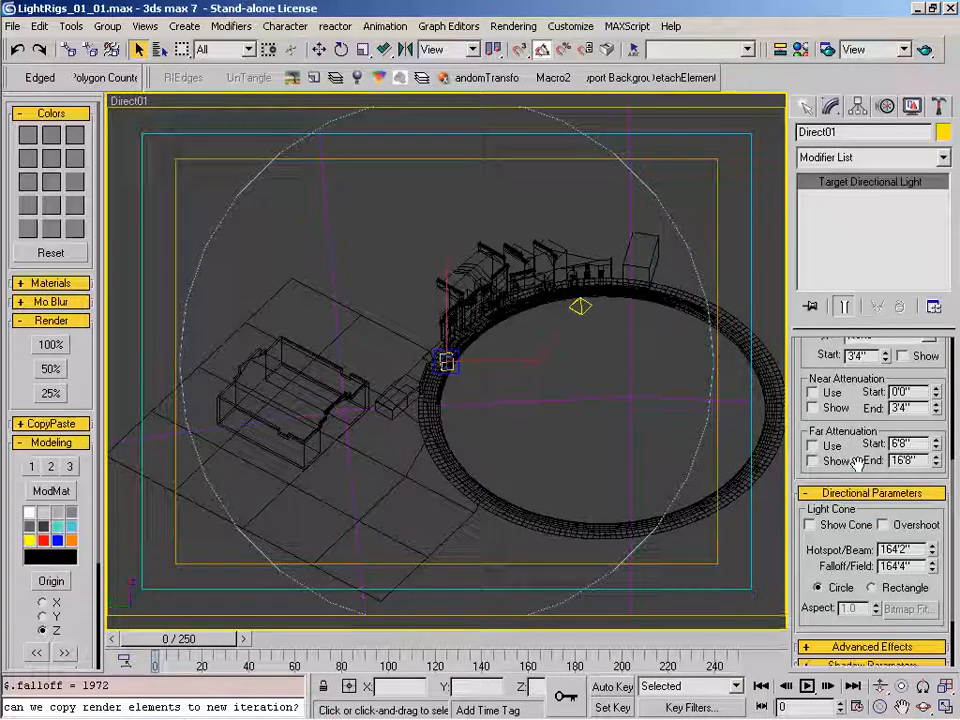
drag(857, 463, 857, 493)
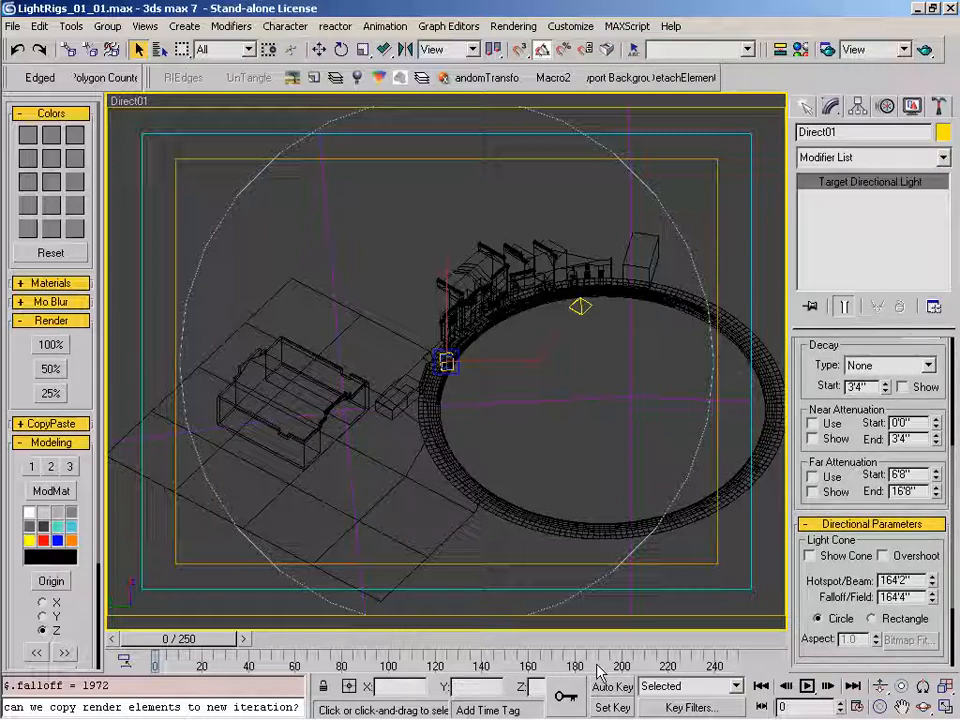
drag(935, 600, 924, 134)
middle_drag(501, 257, 514, 225)
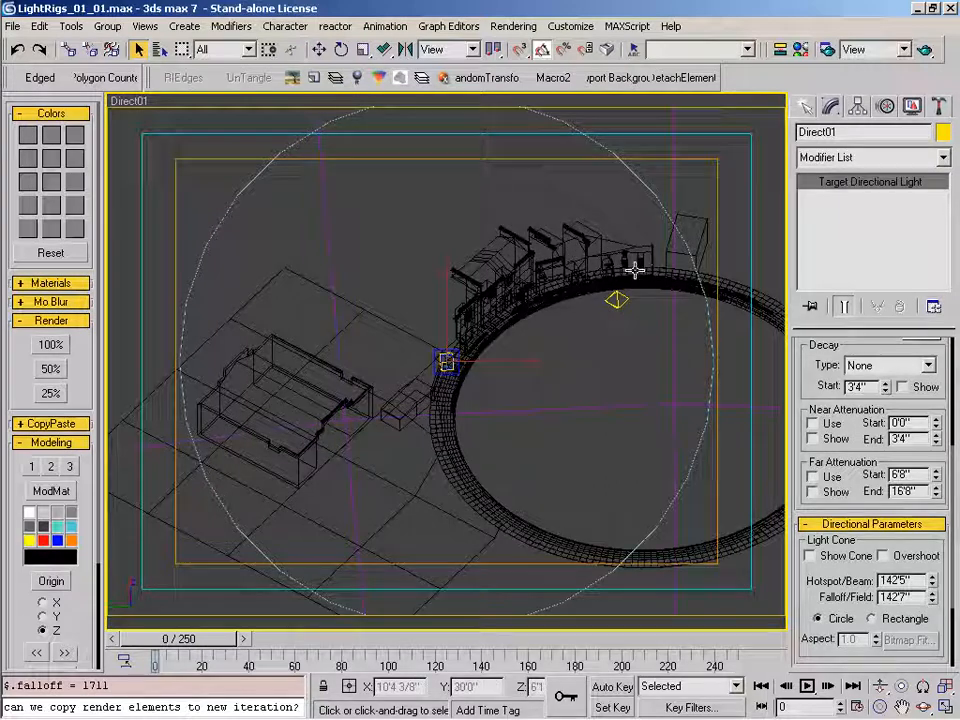
Return the viewport to the Camera01 view.
scroll(795, 369, up, 5)
key(c)
click(455, 288)
double_click(458, 290)
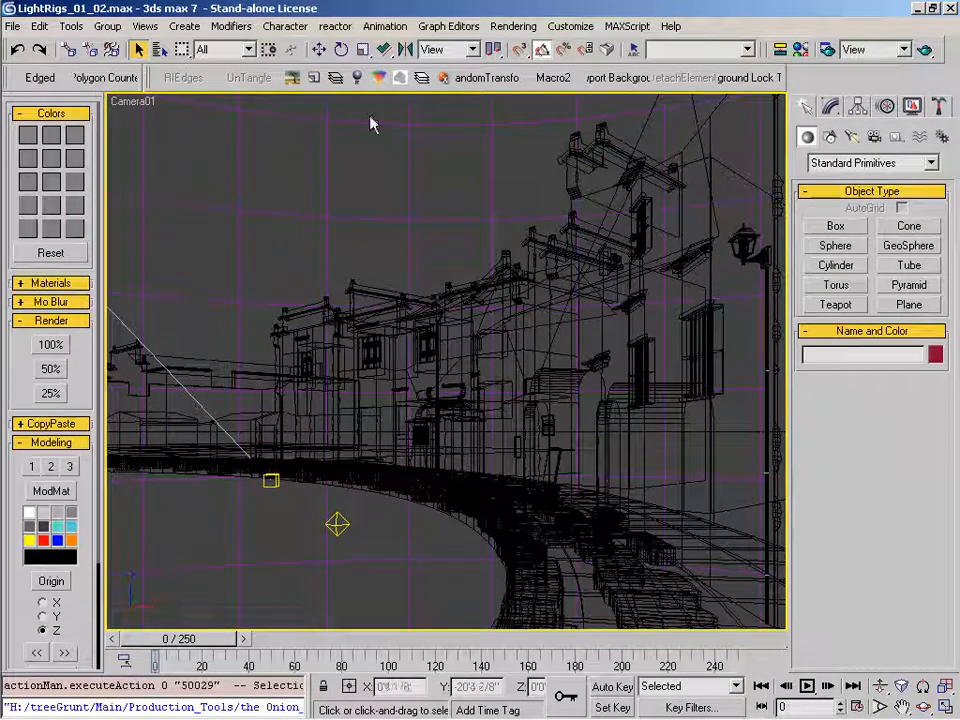
Add the omni light to the LT_Env_Amb layer in theOnion layer manager.
click(313, 77)
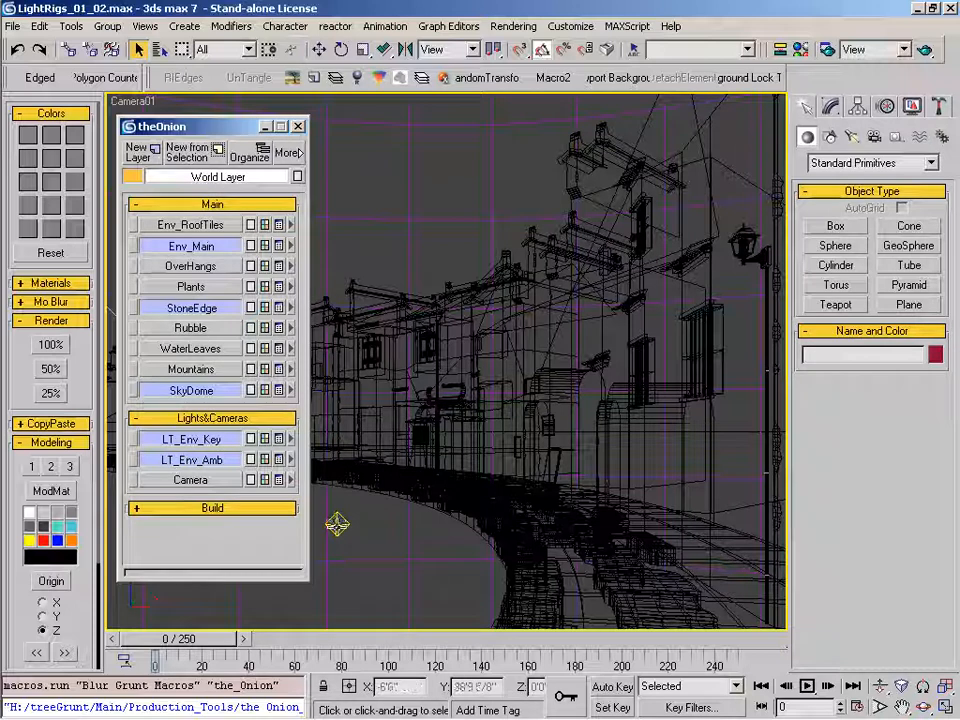
click(336, 523)
click(293, 467)
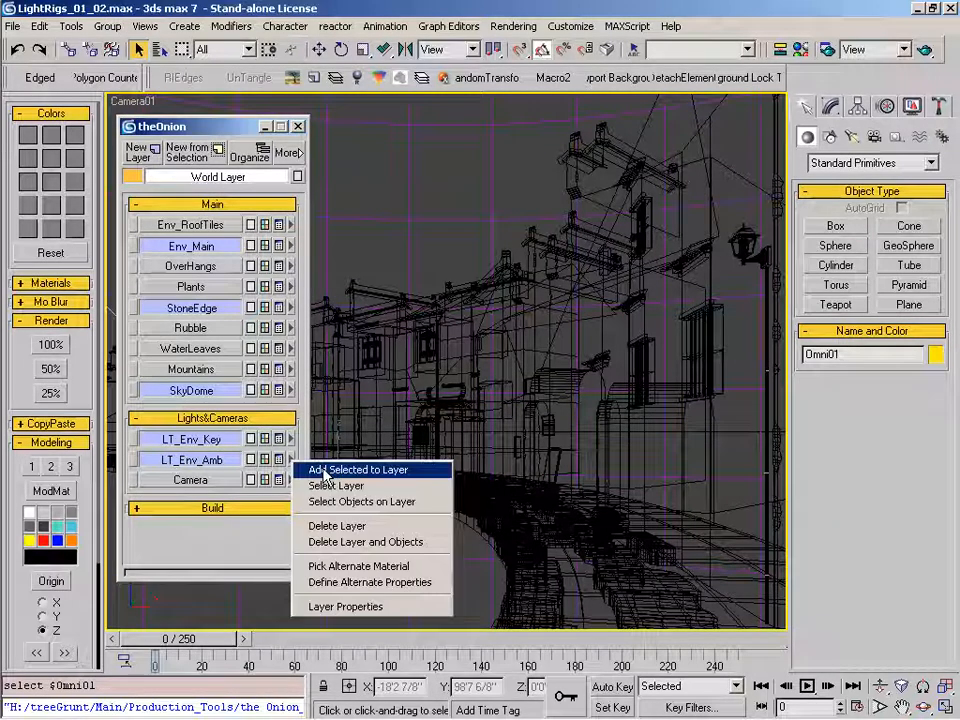
click(325, 468)
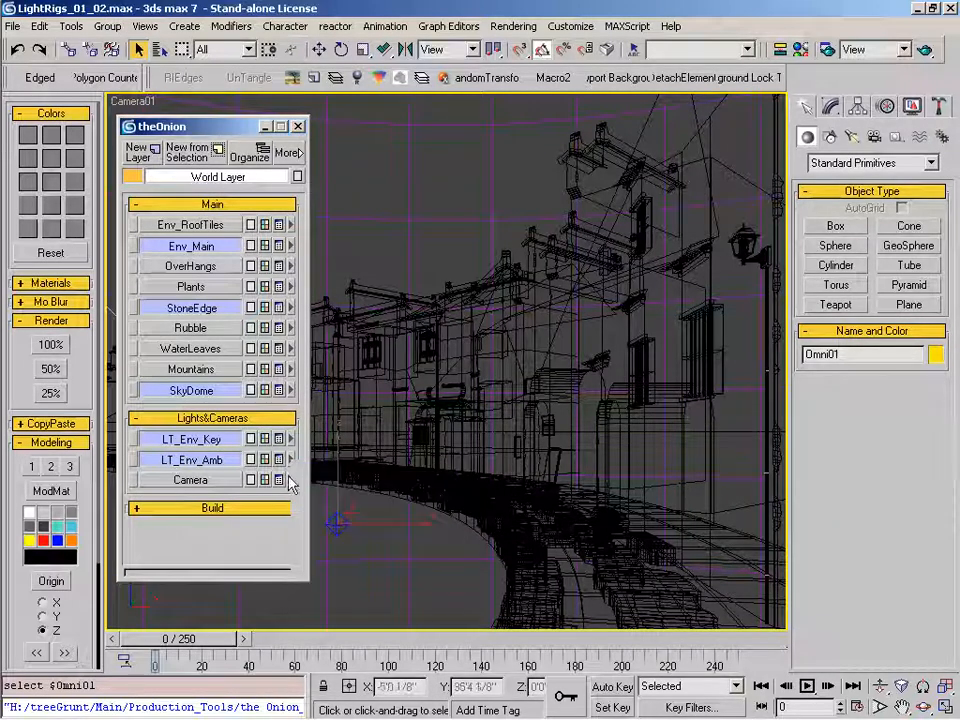
Select Direct01 and its target by name and add them to the LT_Env_Key layer.
drag(200, 126, 525, 129)
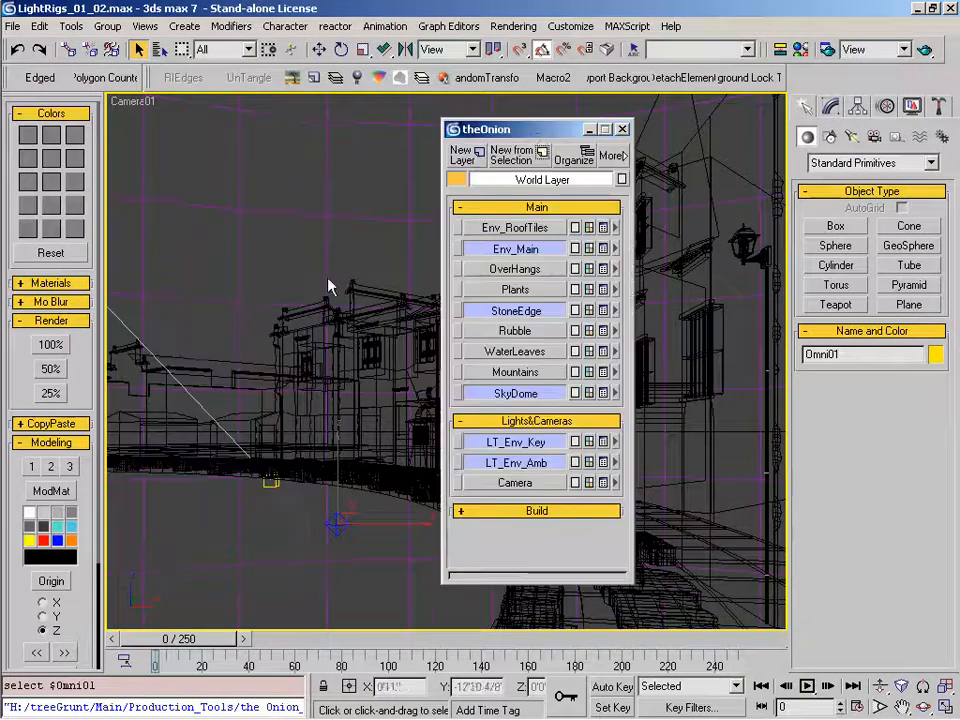
key(h)
drag(366, 221, 372, 236)
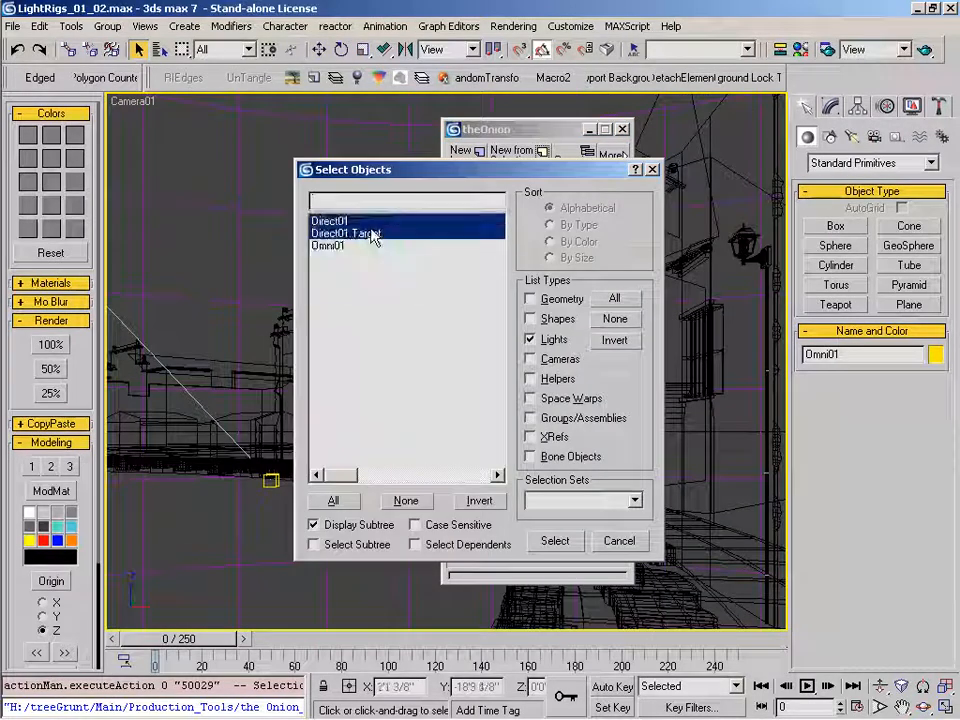
click(555, 540)
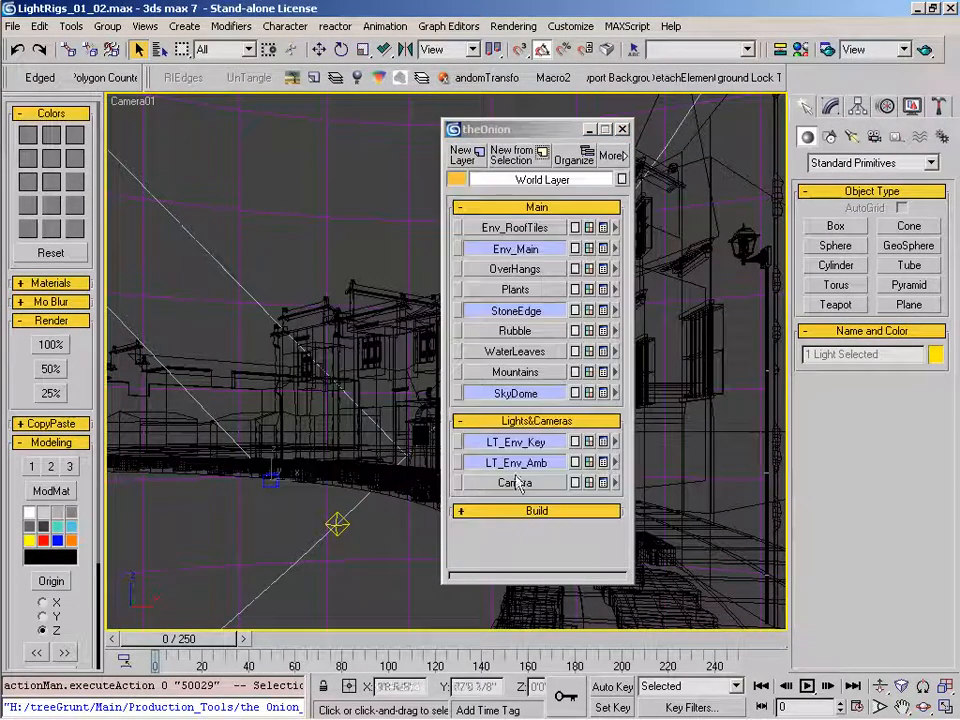
click(616, 440)
click(615, 430)
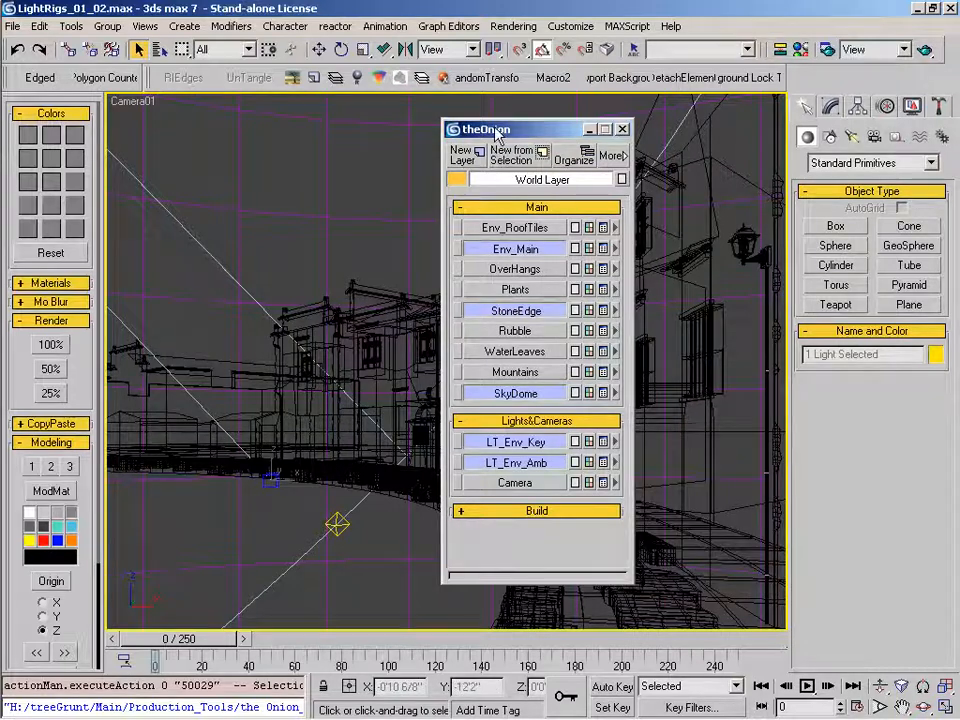
Hide the LT_Env_Key layer, close theOnion, and render the Camera01 view at 50% size.
drag(505, 130, 215, 127)
click(225, 440)
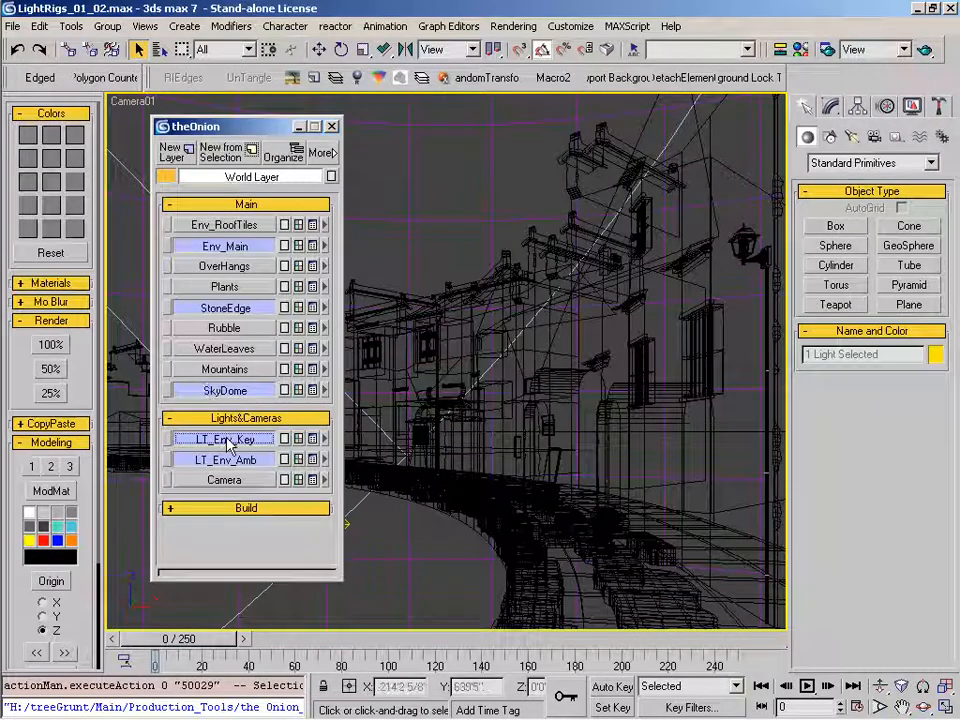
click(332, 128)
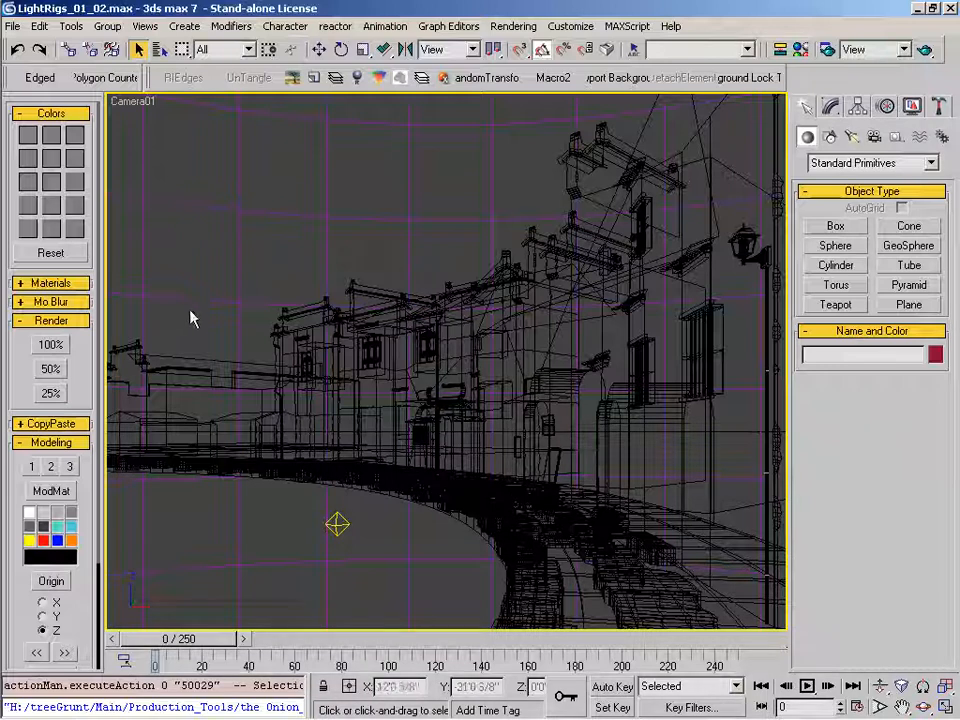
click(52, 369)
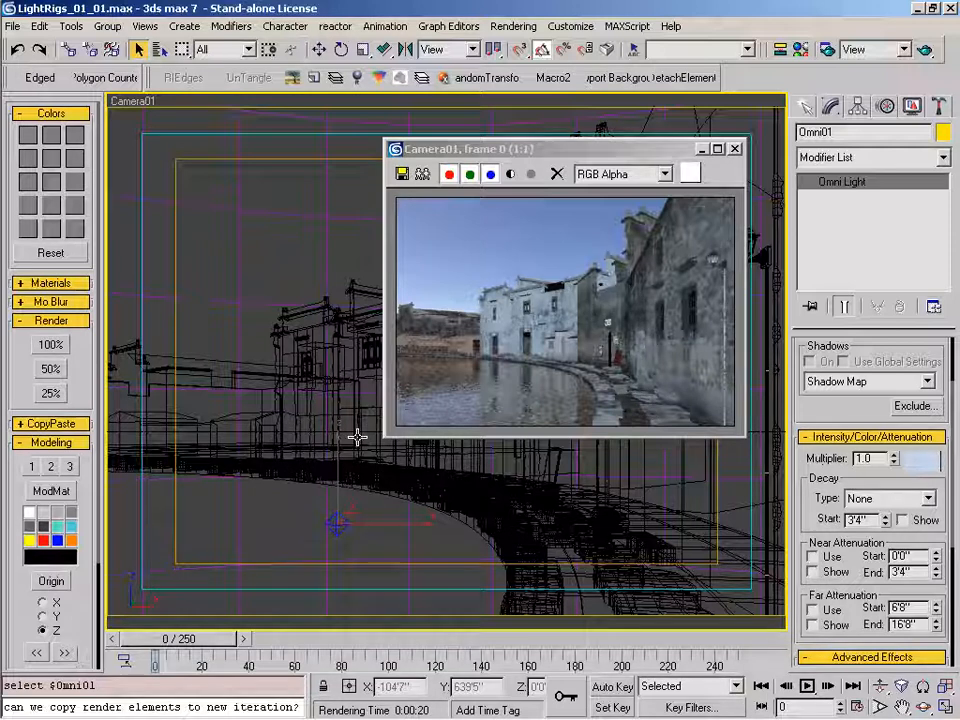
mouse_move(823, 462)
mouse_down()
mouse_move(837, 439)
mouse_move(837, 460)
mouse_up()
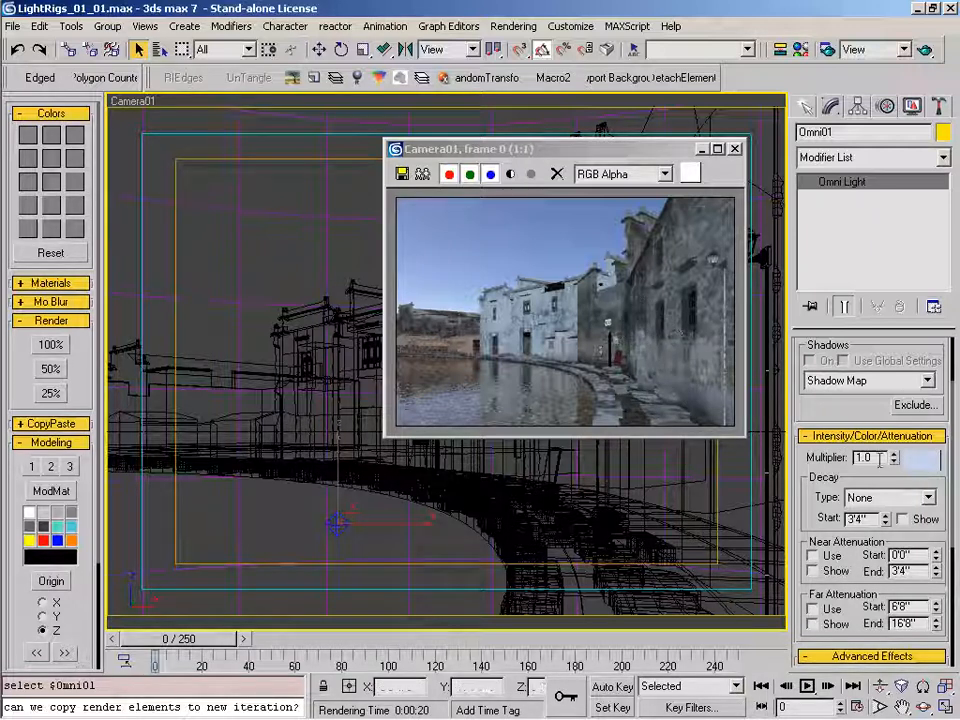
Set the multiplier of the omni light to 0.75.
drag(880, 457, 817, 457)
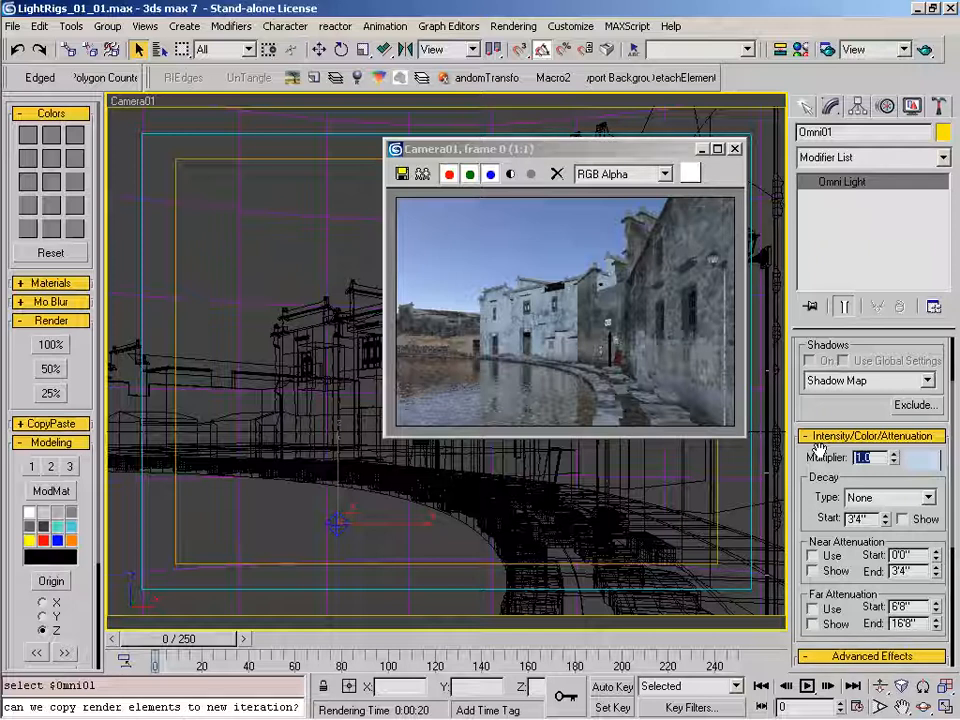
text(0.75)
key(Return)
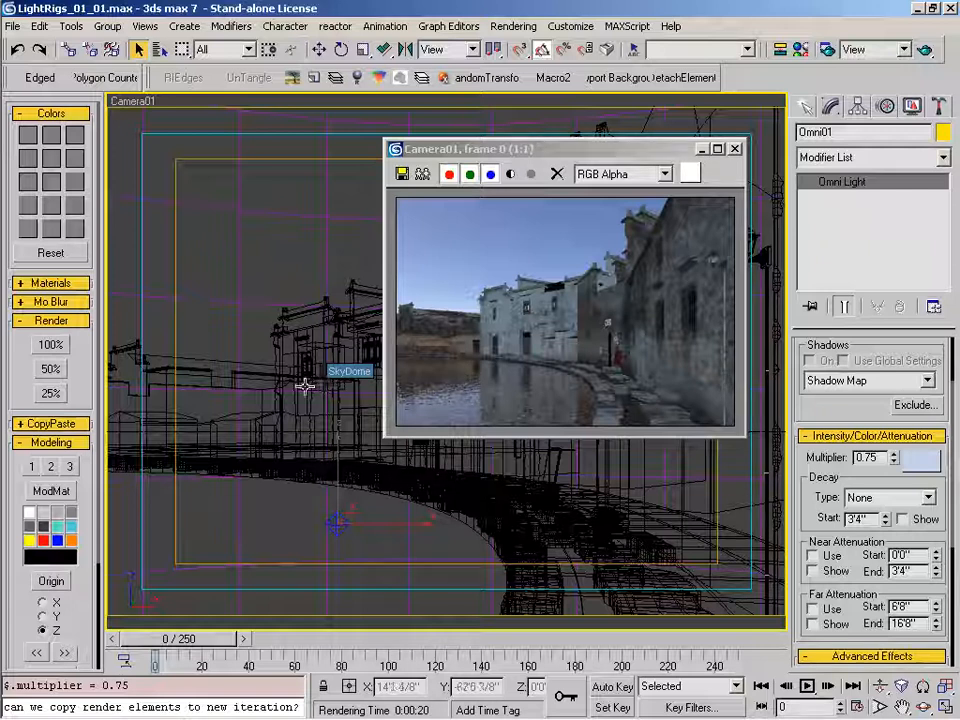
Unhide the LT_Env_Key layer in theOnion and close the layer manager.
click(313, 77)
click(212, 478)
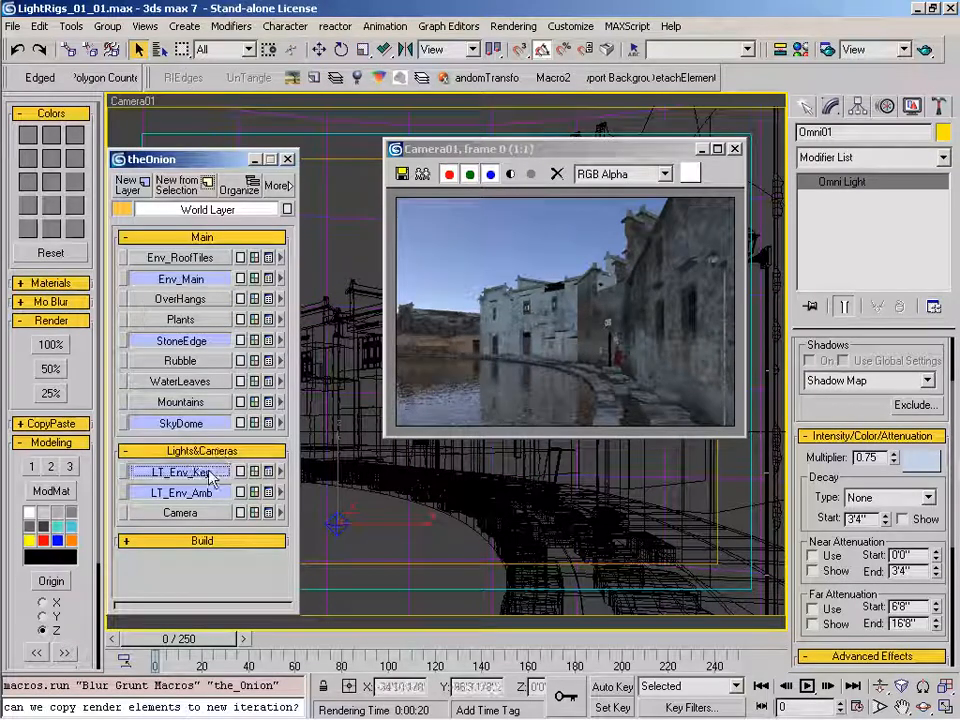
click(288, 159)
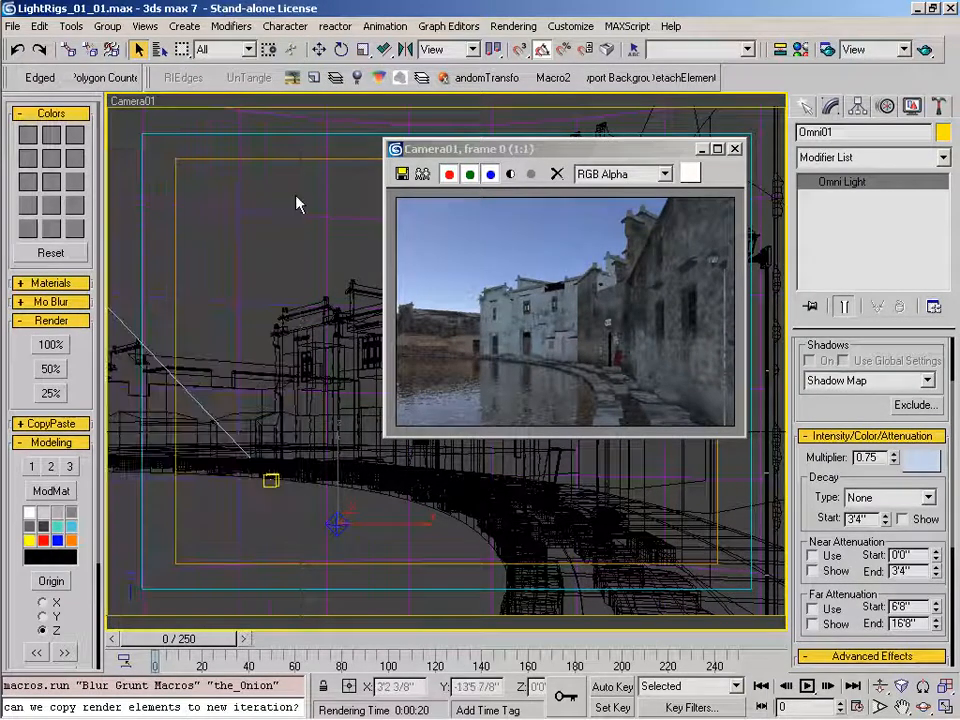
Select Direct01 by name and render the Camera01 view at 50% size.
key(h)
double_click(340, 221)
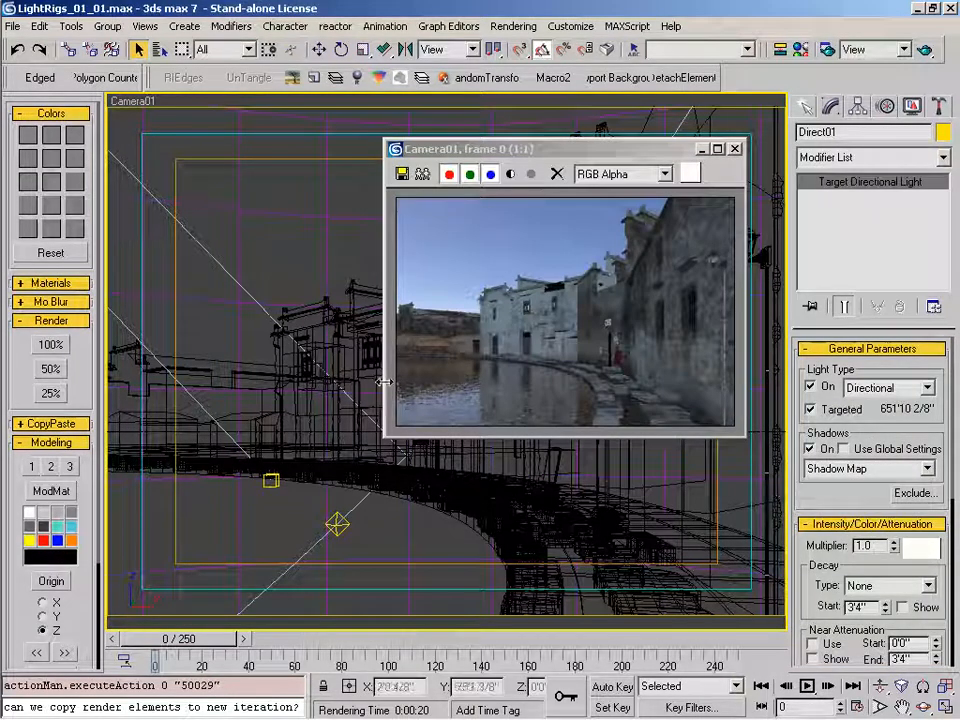
click(50, 369)
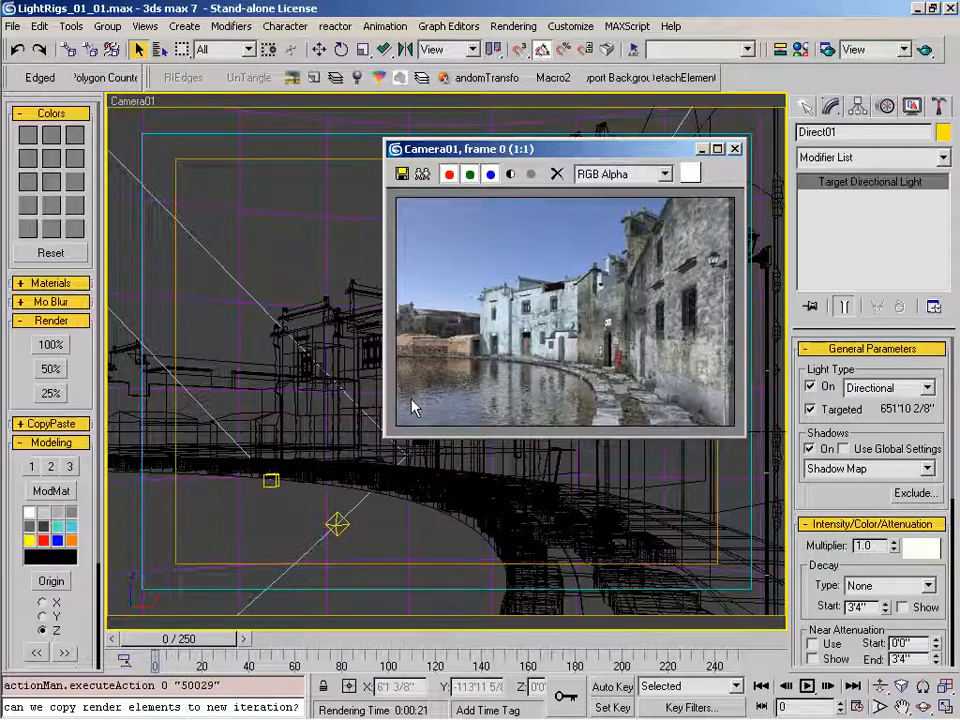
Set the multiplier of Direct01 to 1.1 and the multiplier of Omni01 to 0.7.
drag(881, 547, 806, 545)
text(1.1)
key(Return)
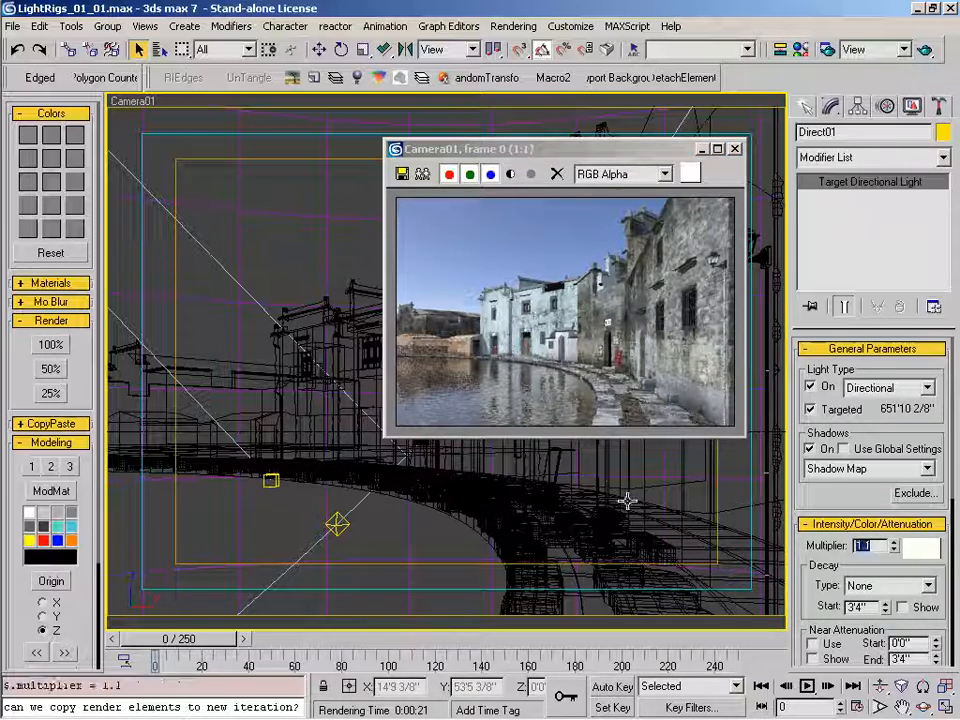
click(338, 525)
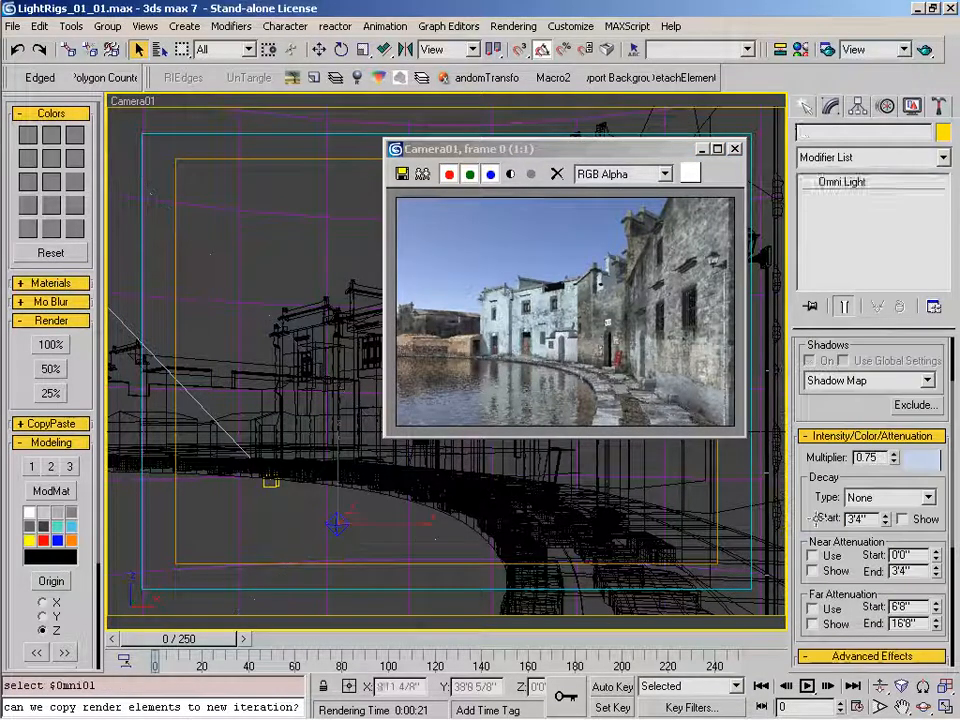
drag(878, 459, 729, 476)
text(.7)
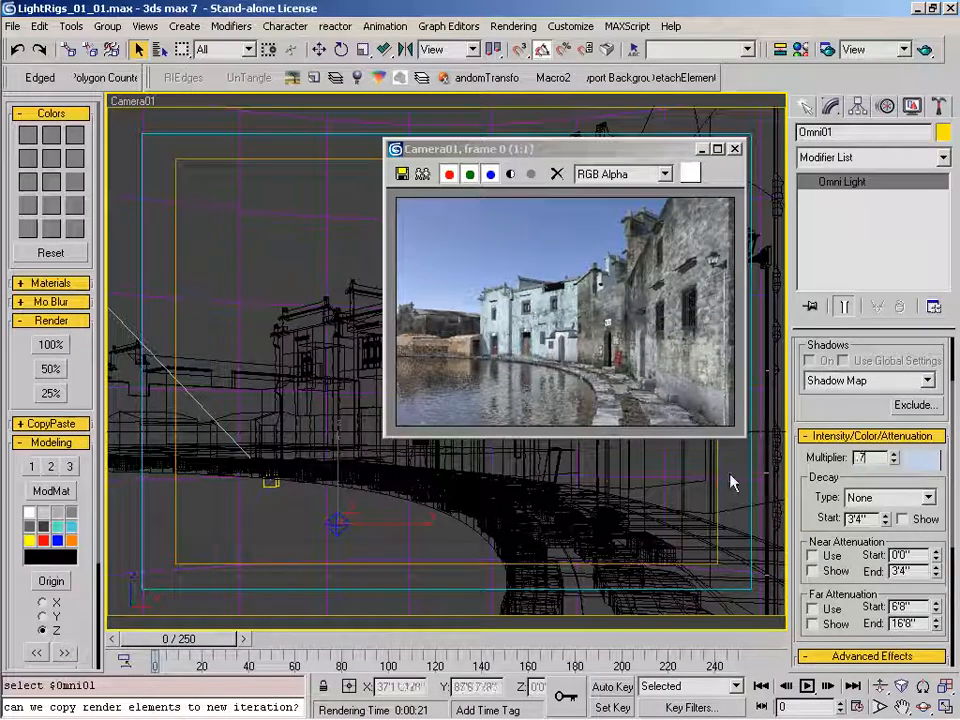
key(Return)
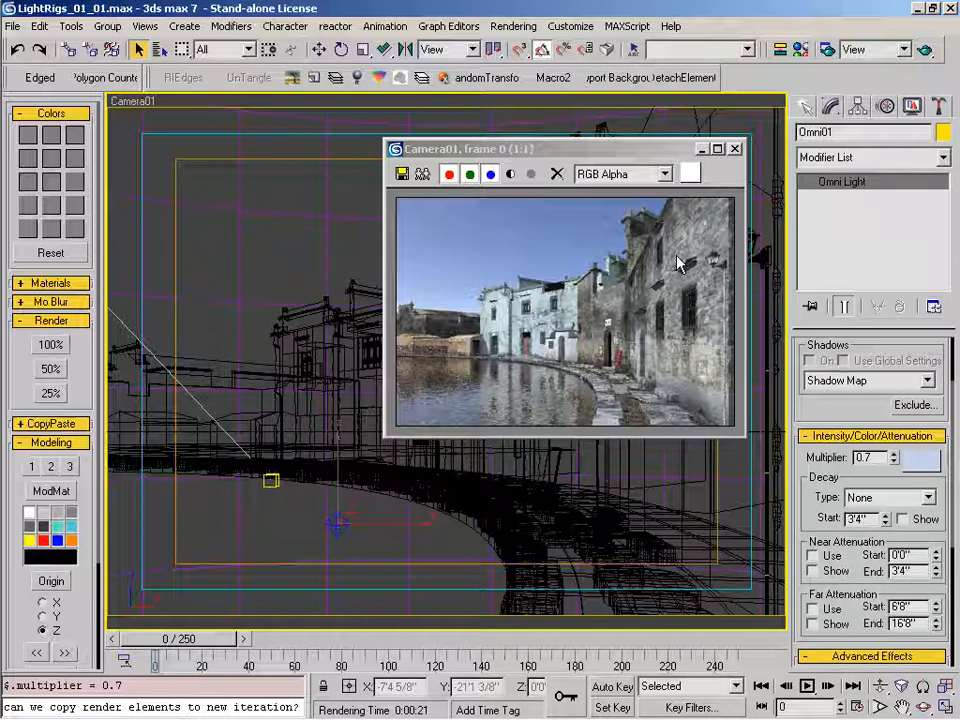
Set the multiplier of Direct01 to 1.25 and of Omni01 to 0.65, and move the rendered frame window aside.
key(h)
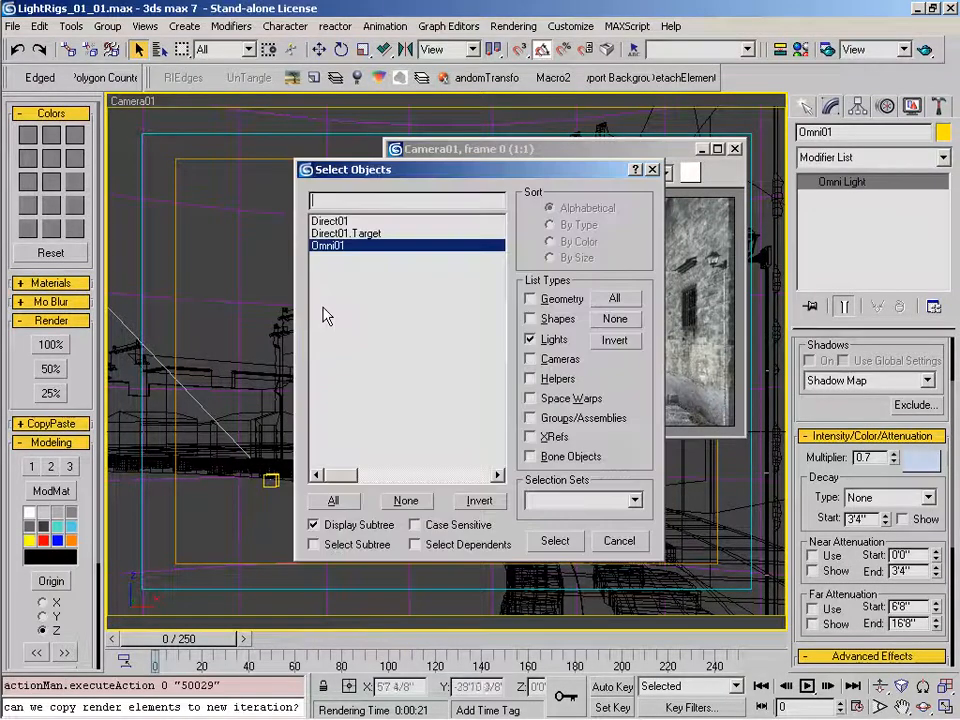
double_click(330, 221)
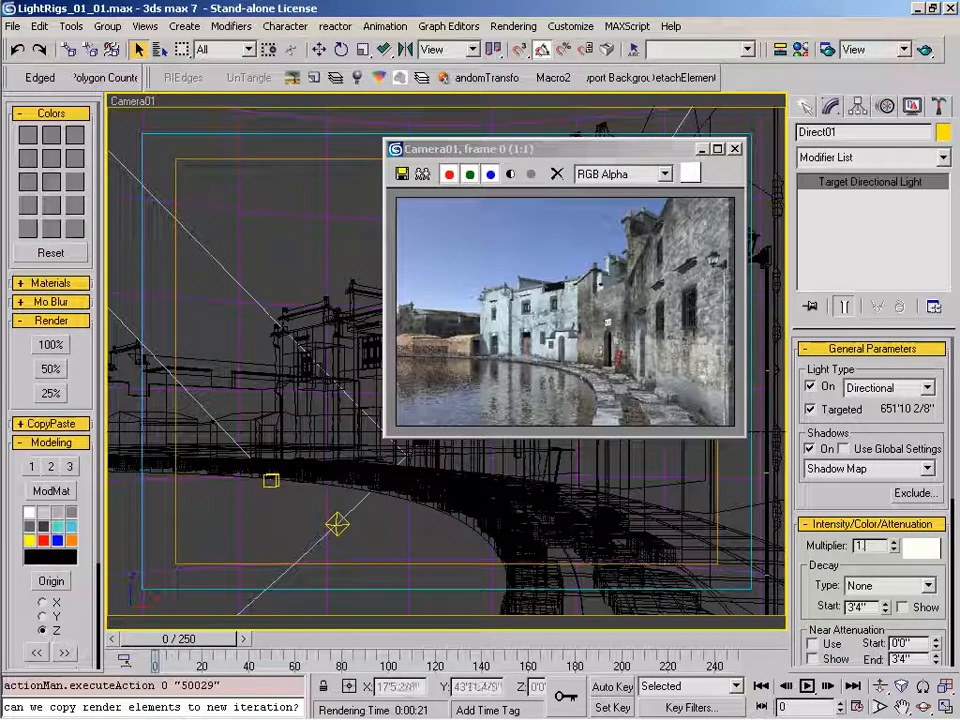
text(.25)
key(Return)
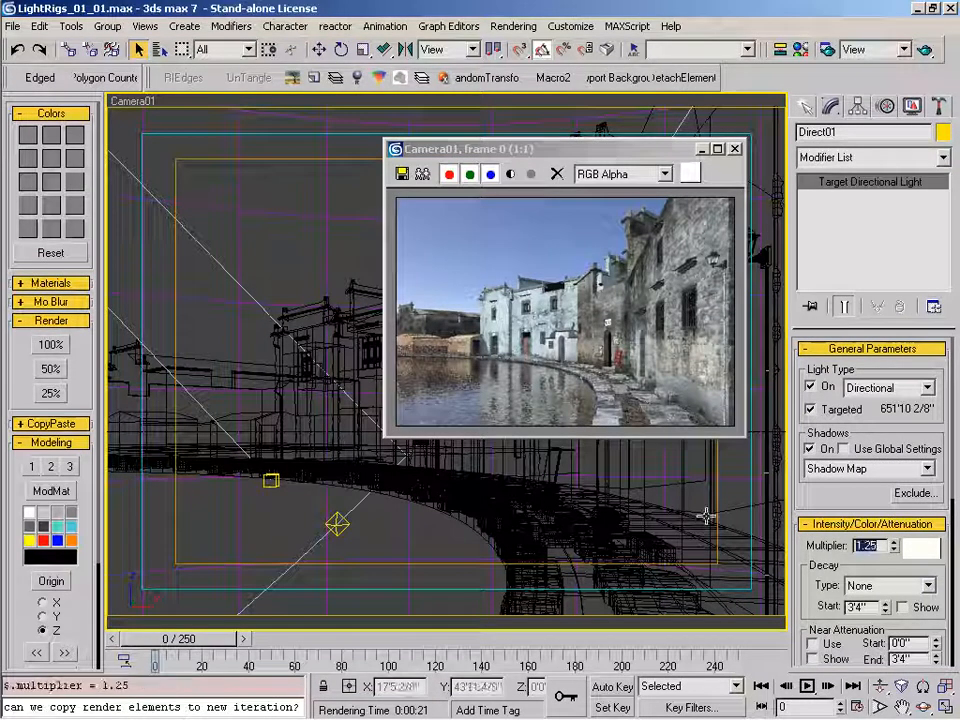
click(337, 527)
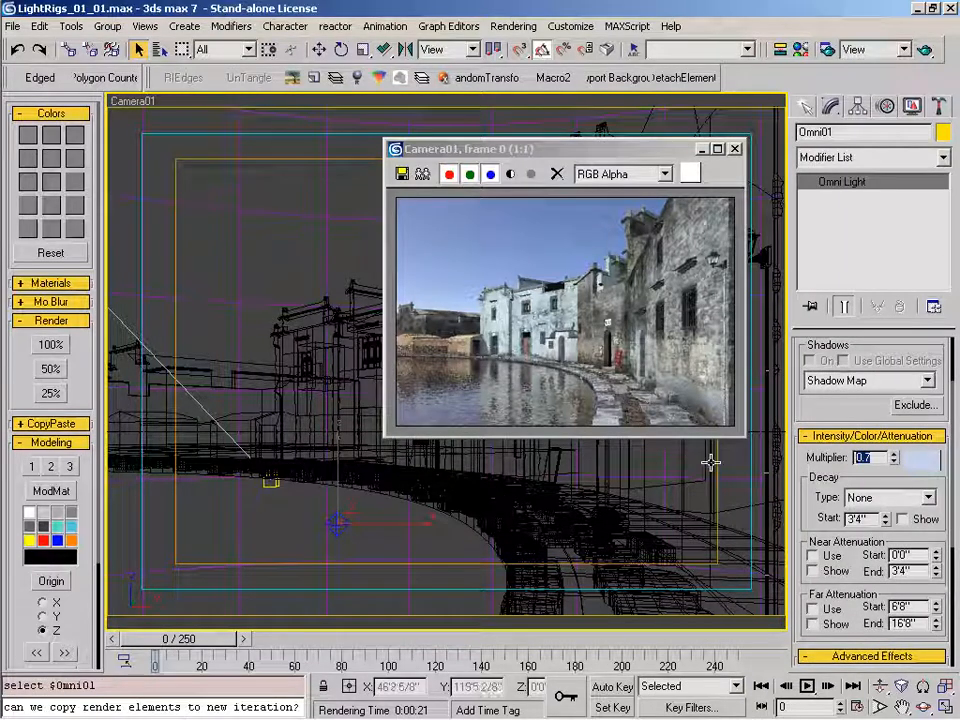
text(0.65)
key(Return)
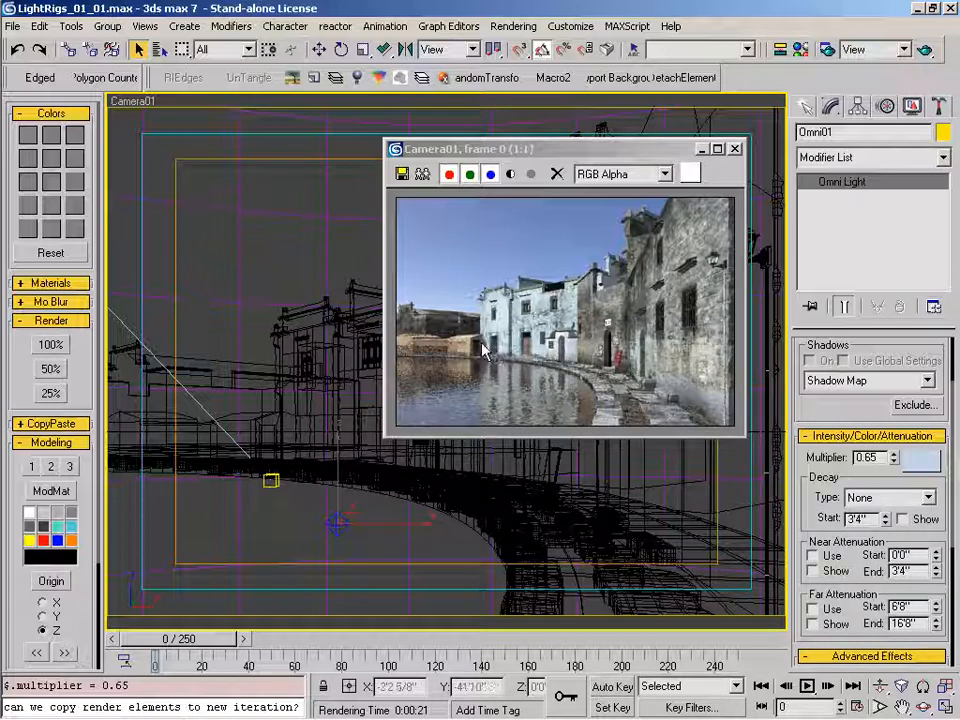
click(615, 155)
drag(487, 155, 486, 153)
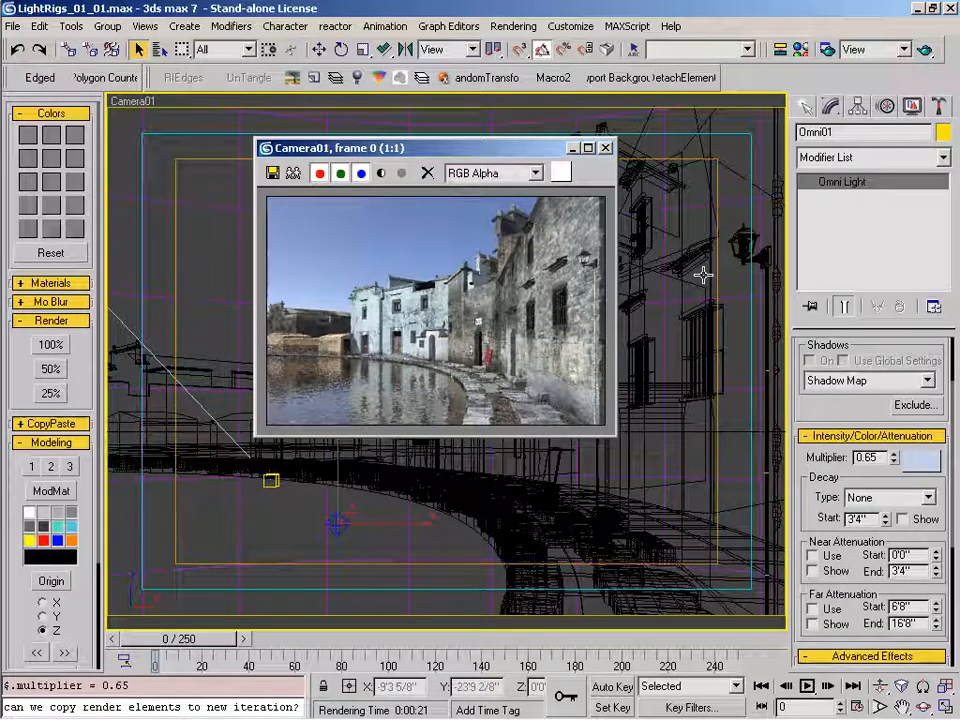
Select Direct01 by name and set its shadow map bias to 0.1 and map size to 2048.
key(h)
click(345, 221)
key(Return)
scroll(836, 507, down, 5)
scroll(836, 507, down, 2)
click(872, 581)
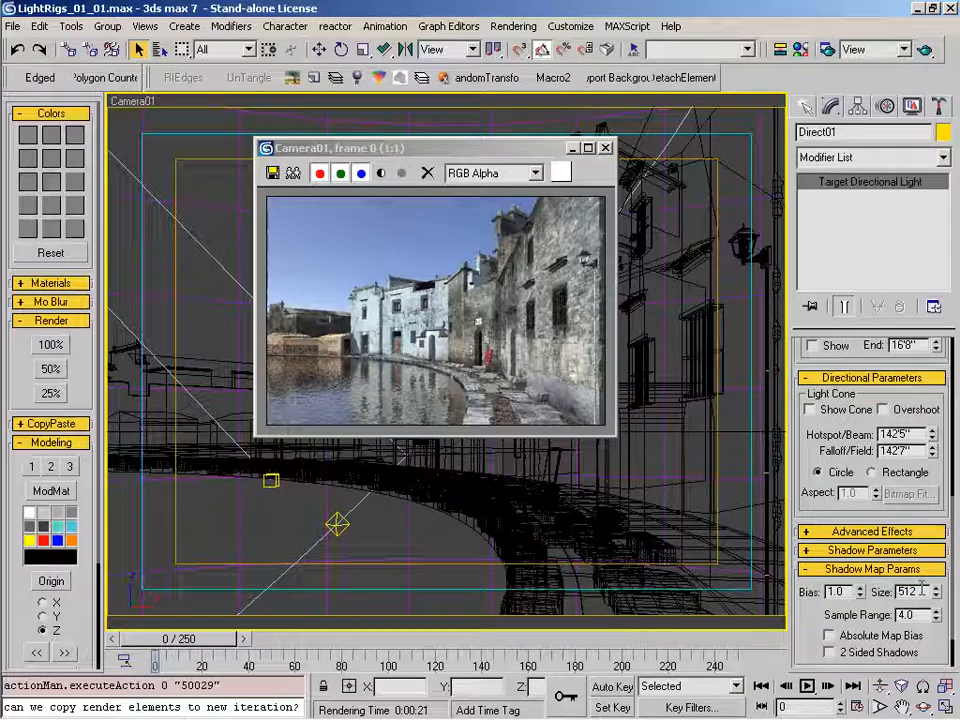
drag(849, 592, 746, 591)
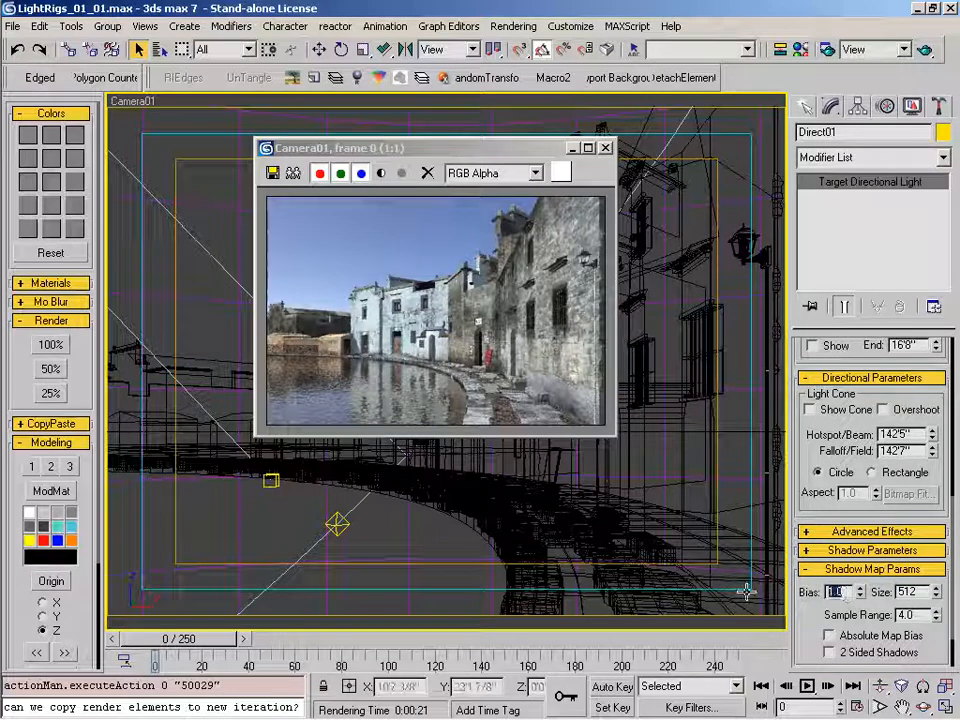
text(0.1)
key(Return)
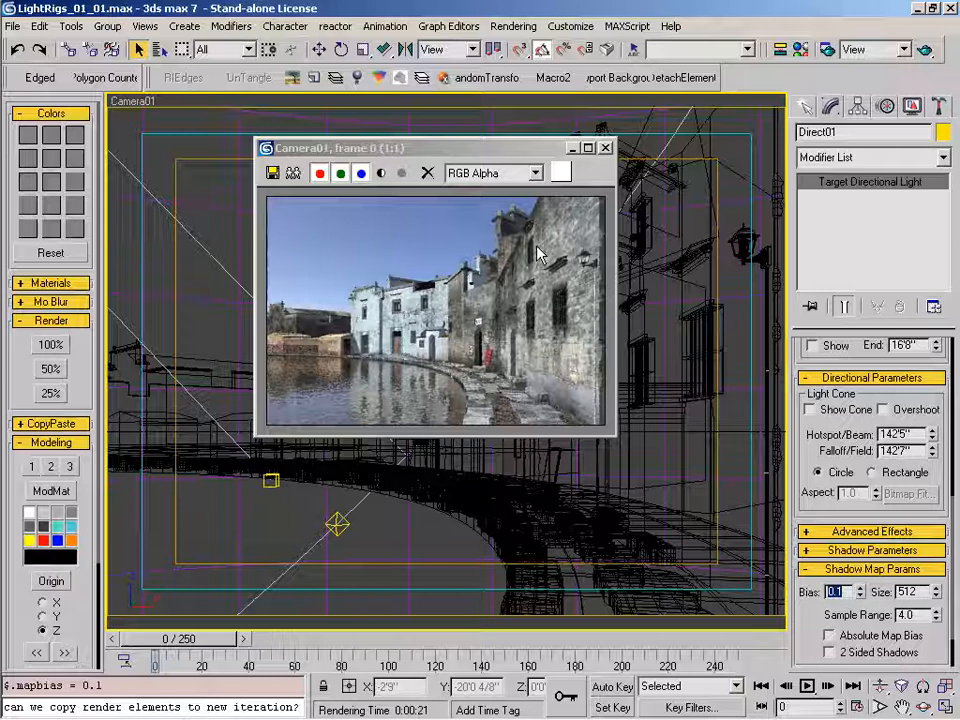
key(Tab)
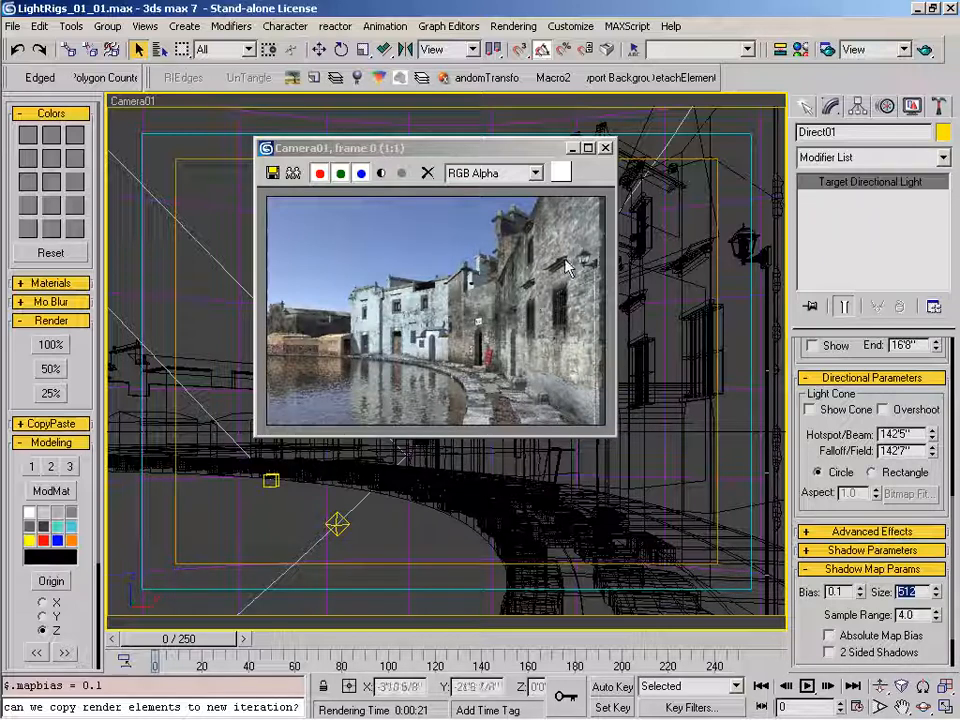
text(2048)
key(Return)
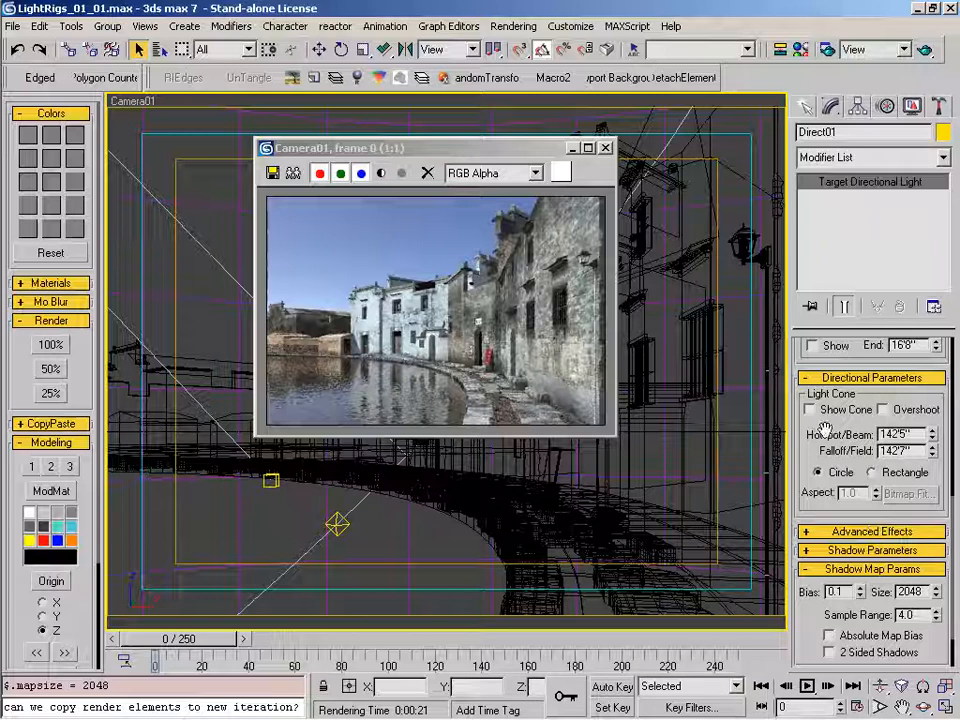
Change the shadow type of Direct01 to VRayShadow.
scroll(820, 432, up, 5)
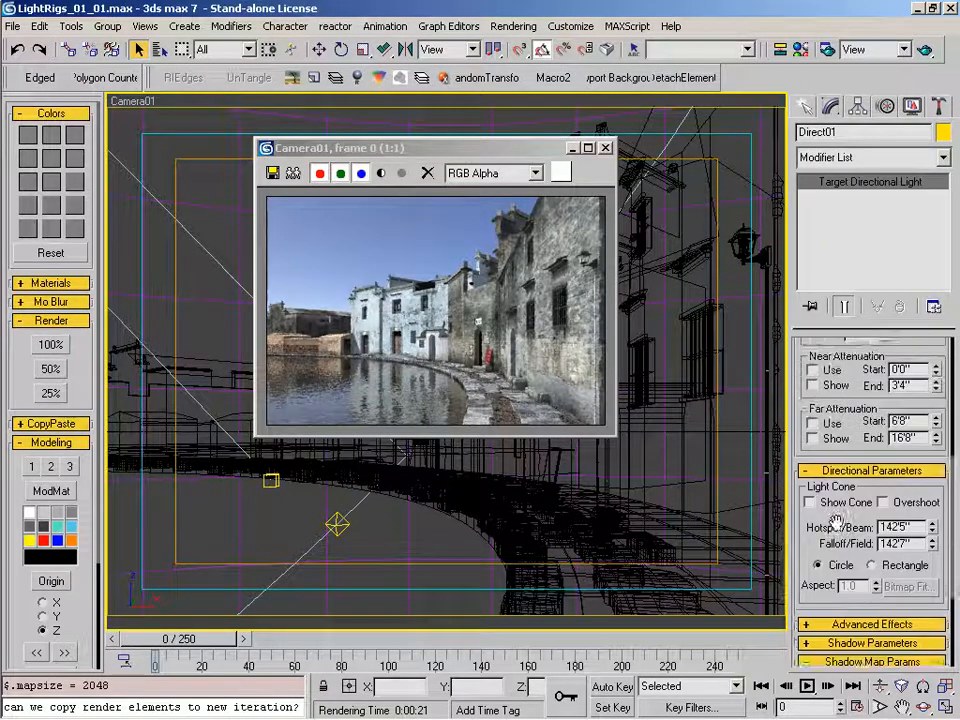
scroll(813, 440, up, 5)
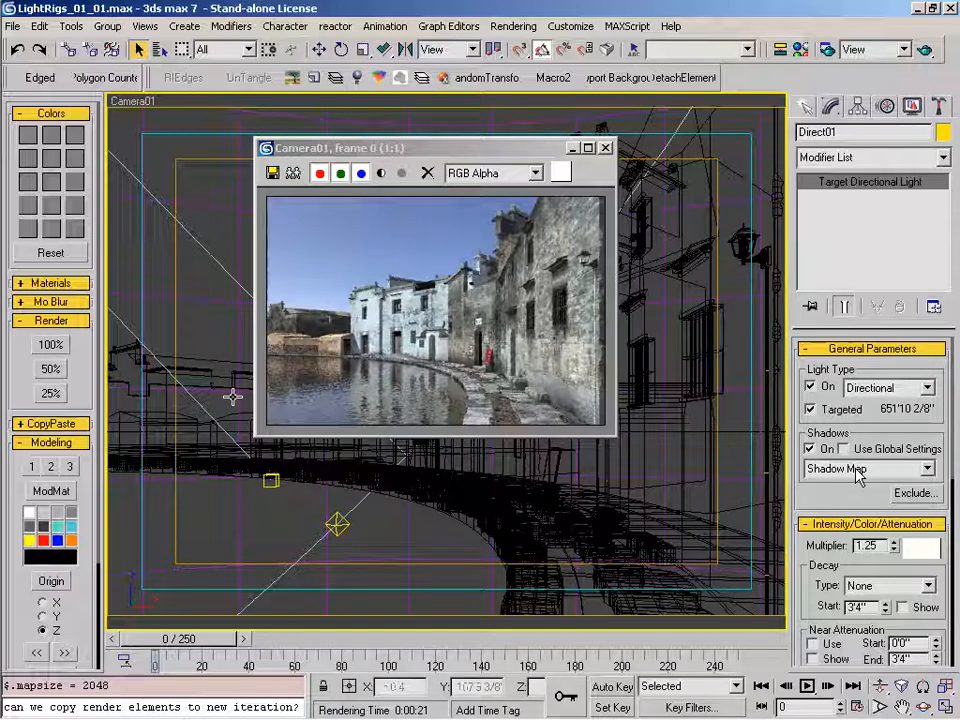
key(Down)
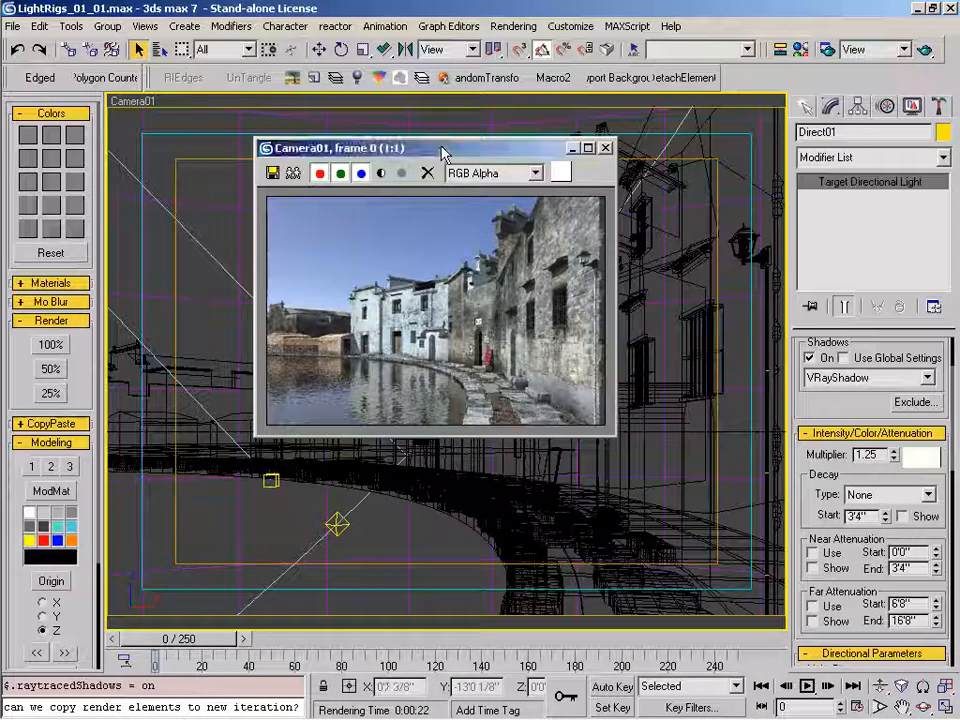
drag(435, 150, 527, 161)
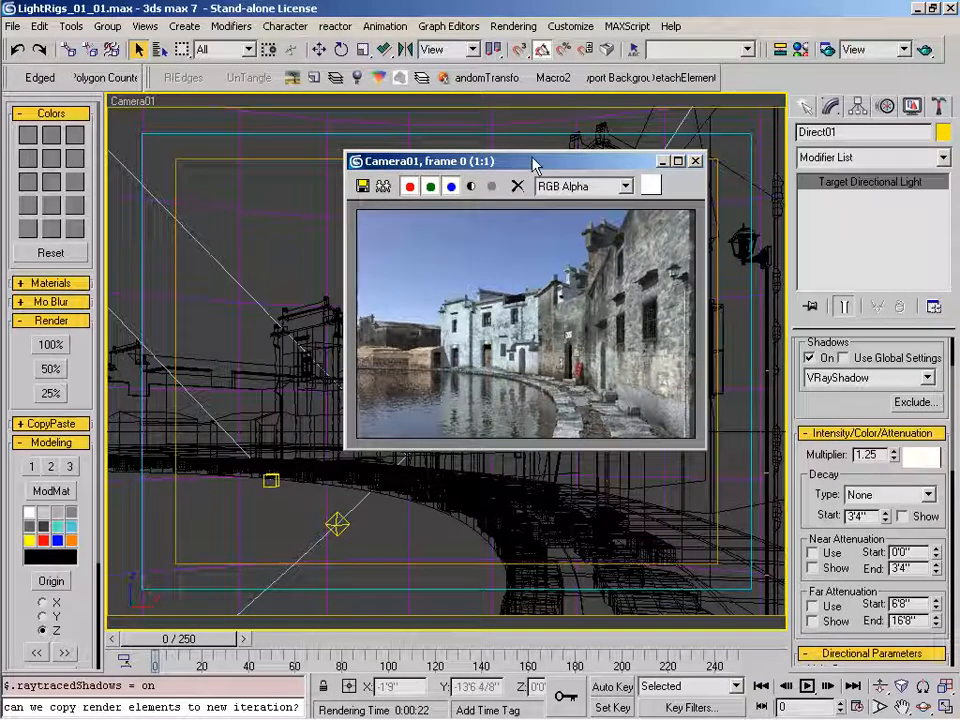
drag(533, 164, 526, 172)
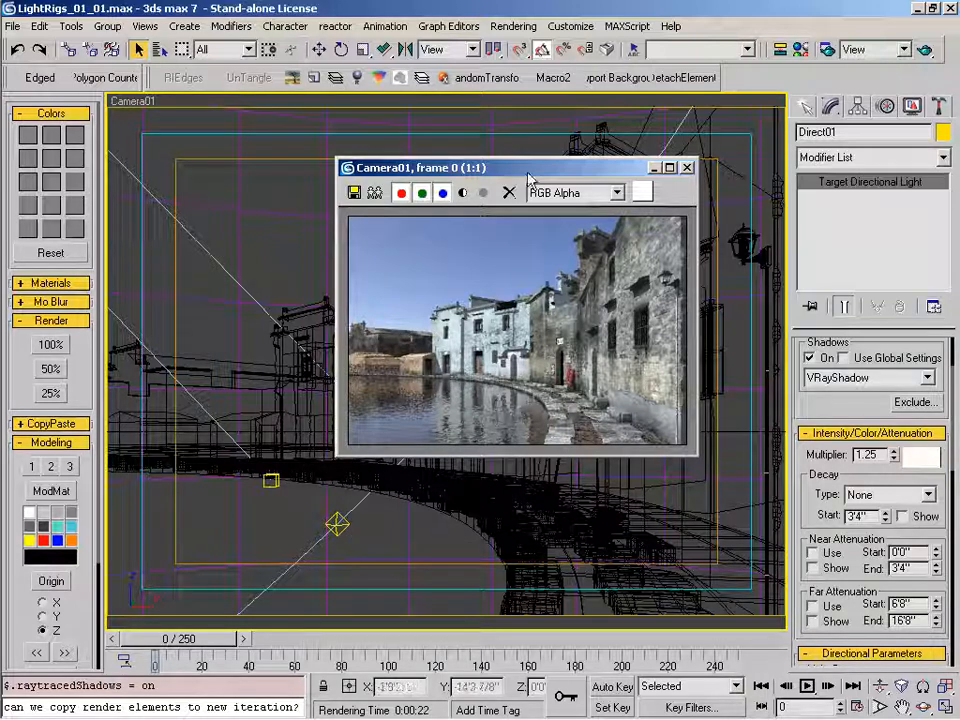
drag(528, 178, 540, 184)
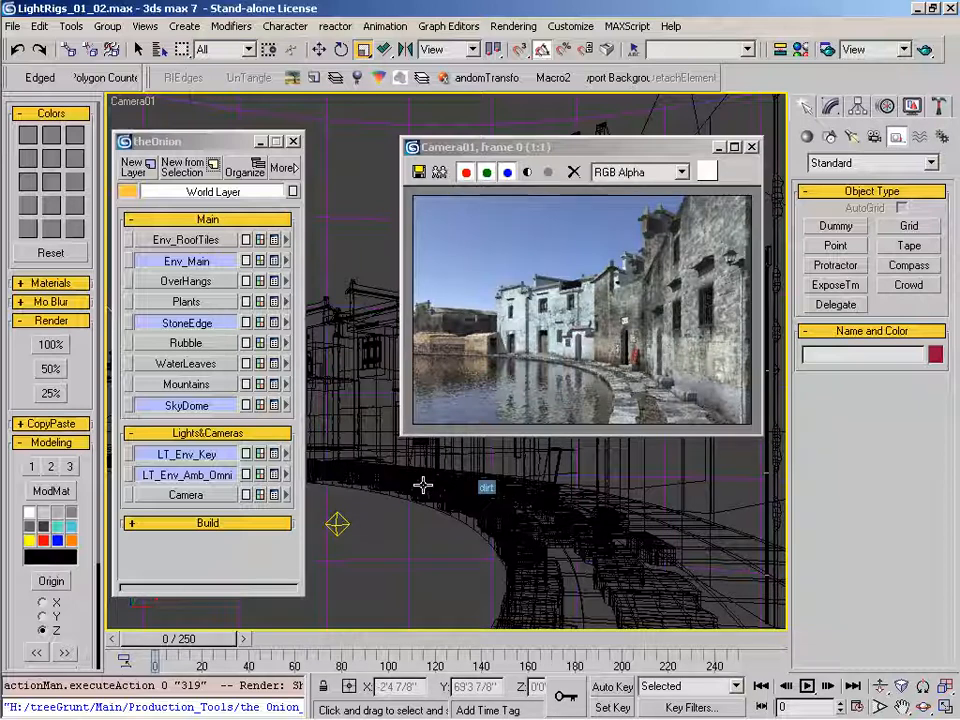
Hide the LT_Env_Key, LT_Env_Amb_Omni, StoneEdge and Env_Main layers in theOnion and close the rendered frame window.
click(213, 456)
click(210, 404)
click(200, 326)
click(186, 261)
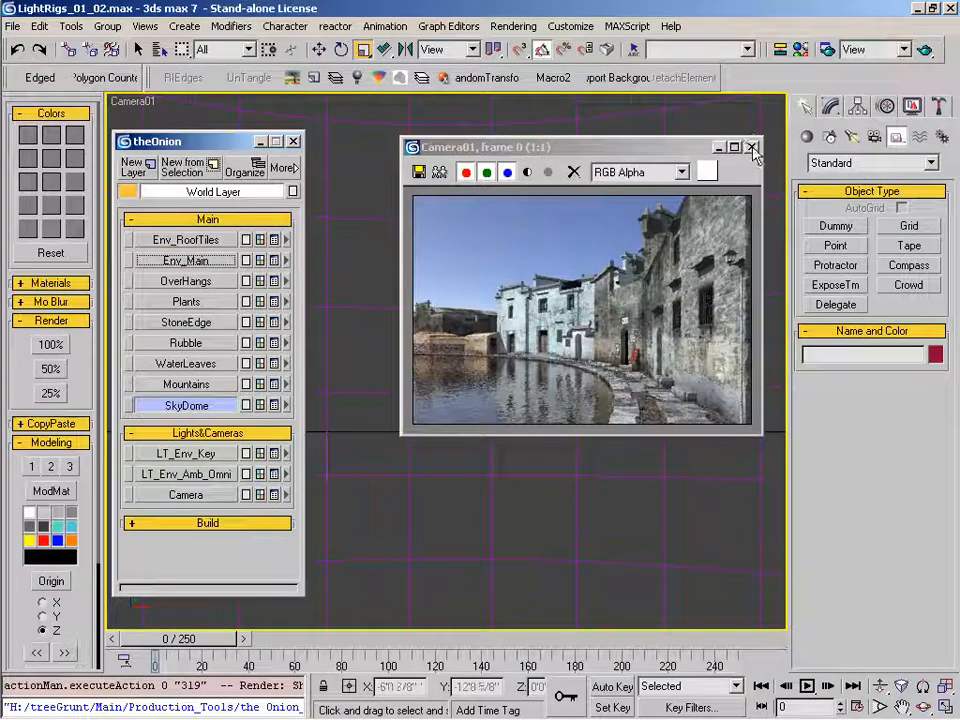
click(752, 147)
Switch the viewport to the Top view, then hide the SkyDome layer and close theOnion.
key(t)
key(z)
key(alt+z)
drag(461, 381, 498, 386)
middle_drag(498, 386, 489, 416)
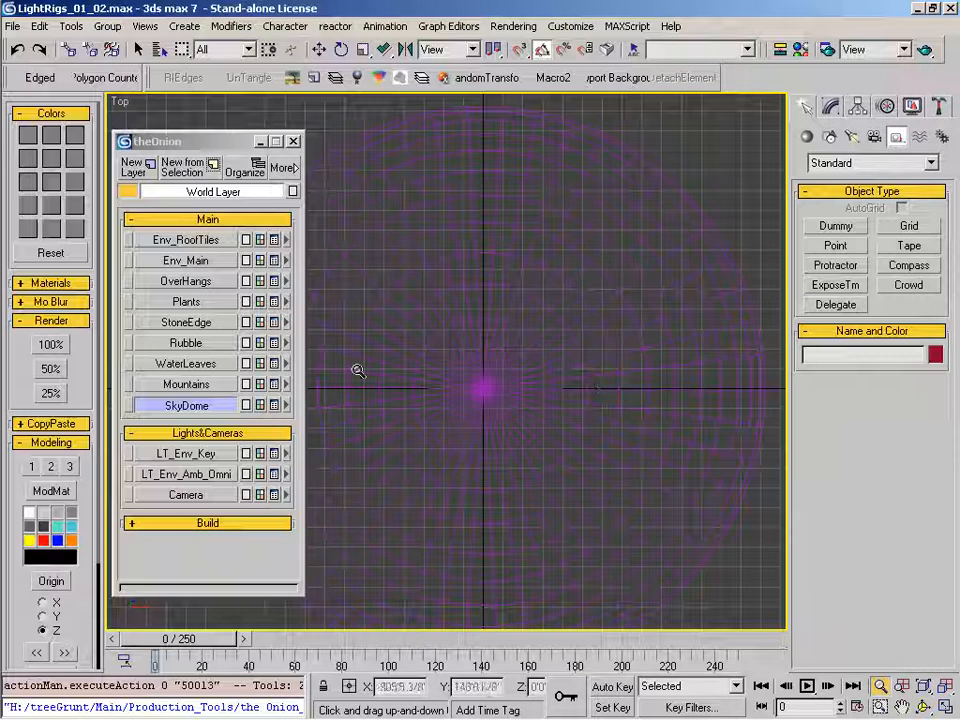
middle_drag(480, 410, 446, 404)
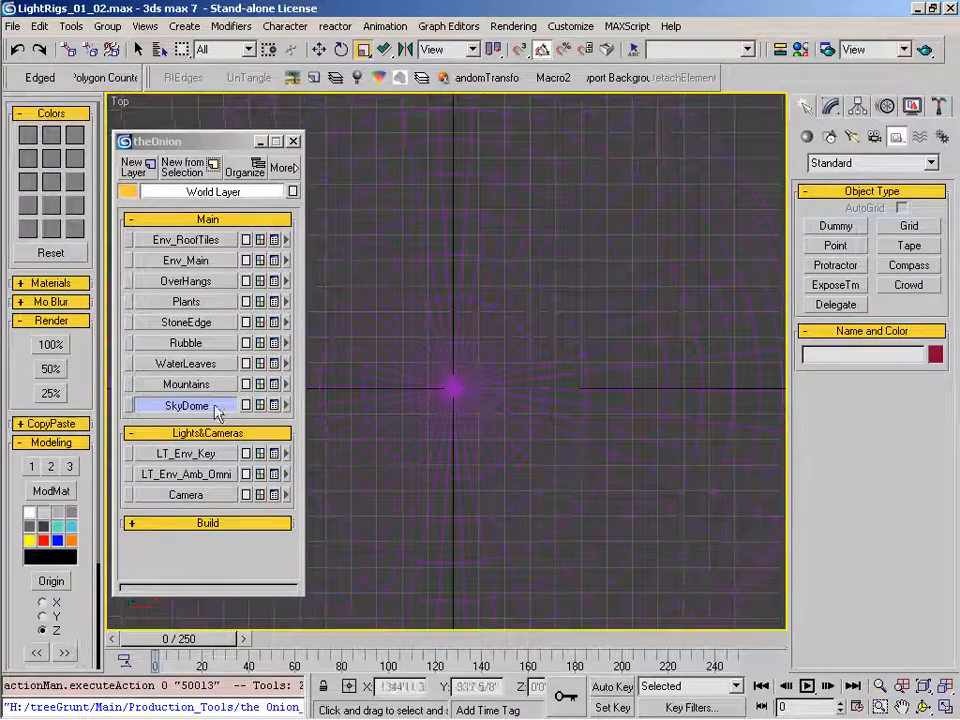
click(196, 405)
click(293, 141)
With snapping on, create a target spotlight on the negative X axis about 576' from its target at the world origin.
key(alt+z)
drag(444, 379, 454, 344)
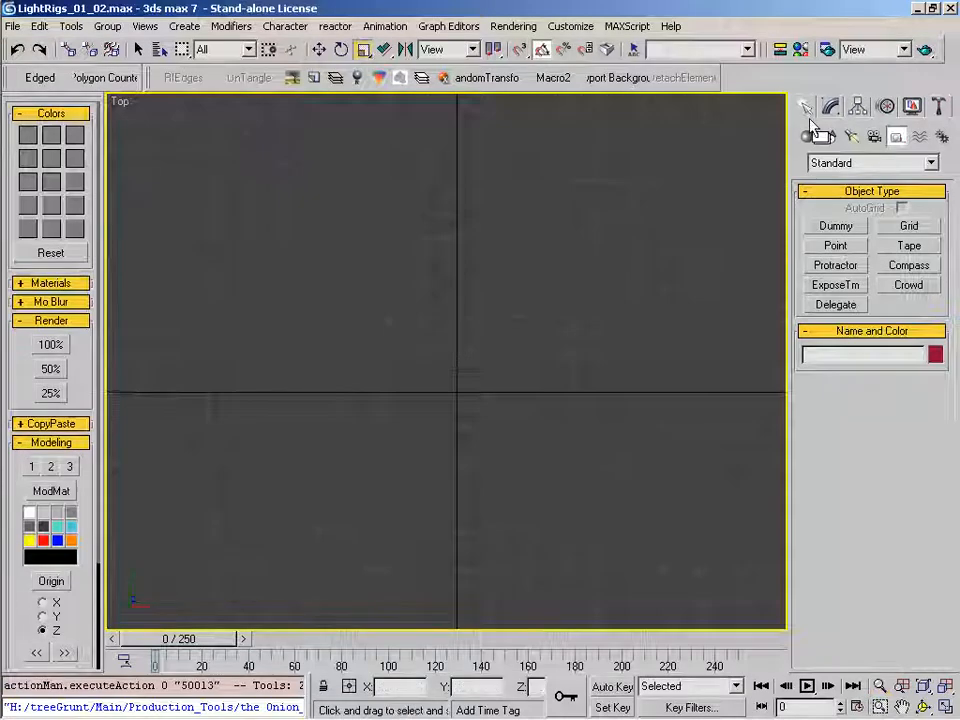
click(851, 136)
click(858, 227)
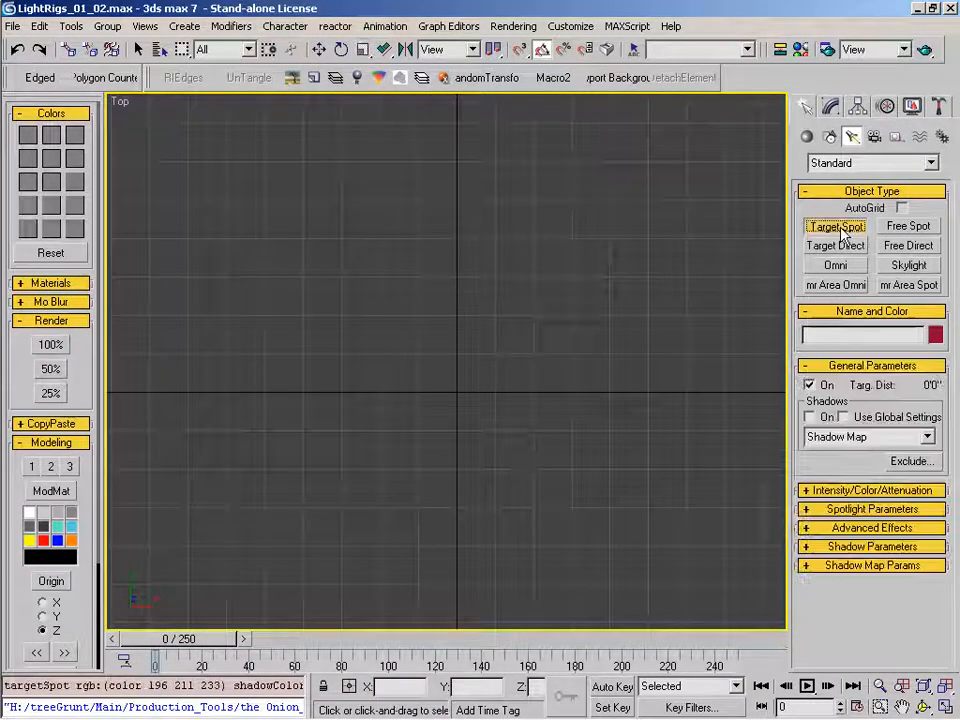
key(s)
drag(294, 401, 446, 401)
right_click(447, 403)
middle_drag(360, 469, 366, 508)
key(alt+z)
drag(390, 467, 411, 435)
right_click(412, 434)
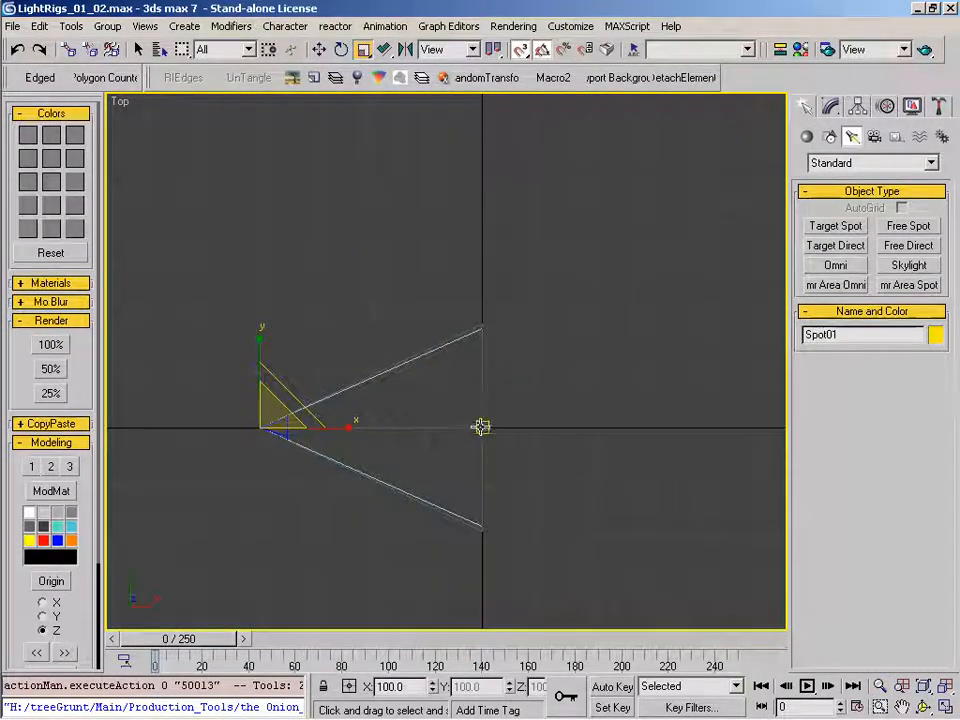
Turn off the Targeted option of Spot01 to make it a free spotlight.
click(836, 107)
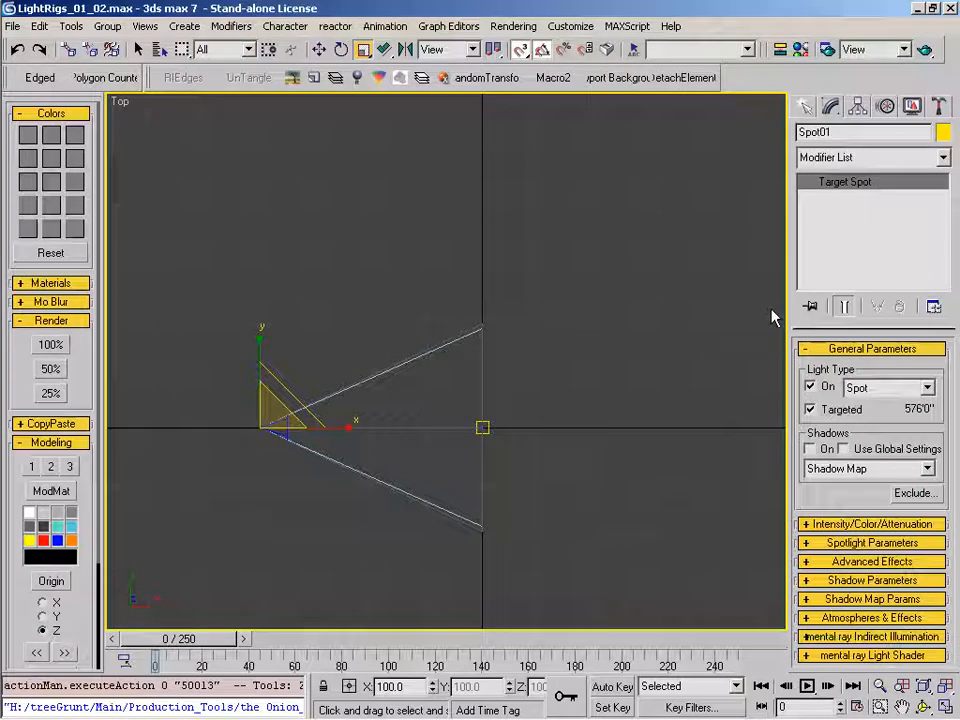
click(840, 412)
middle_drag(492, 500, 488, 485)
Move only the pivot of Spot01 to the world origin by zeroing its absolute X position.
click(858, 107)
click(872, 224)
right_click(319, 49)
right_click(622, 157)
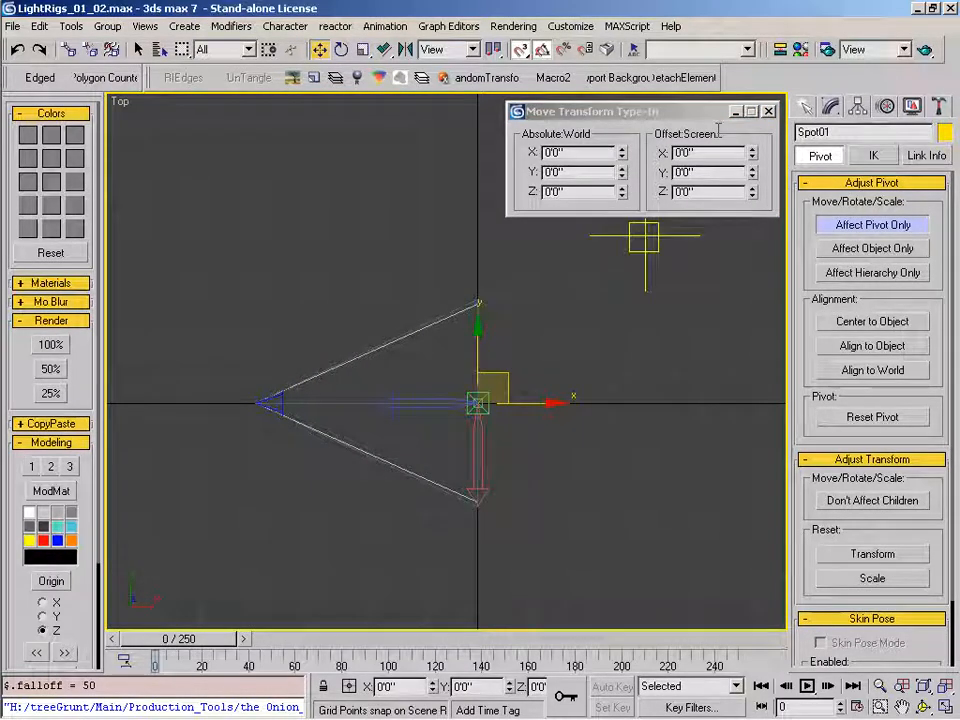
Finish editing the pivot, then rotate-clone Spot01 around the origin in 30-degree increments as 11 instances to form the ground ring.
click(856, 224)
click(768, 111)
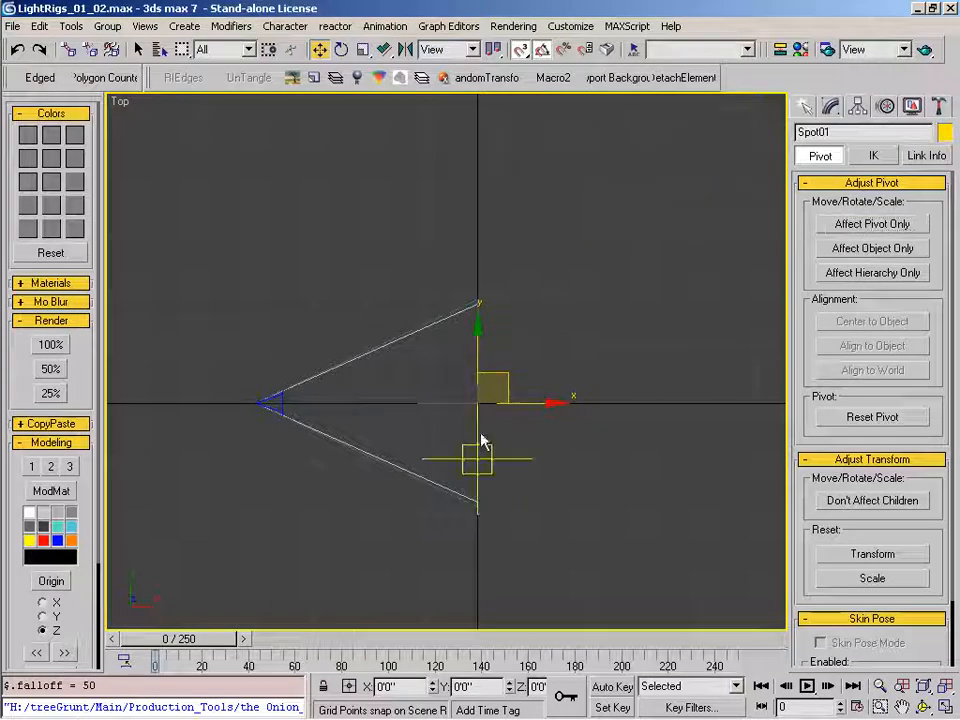
key(e)
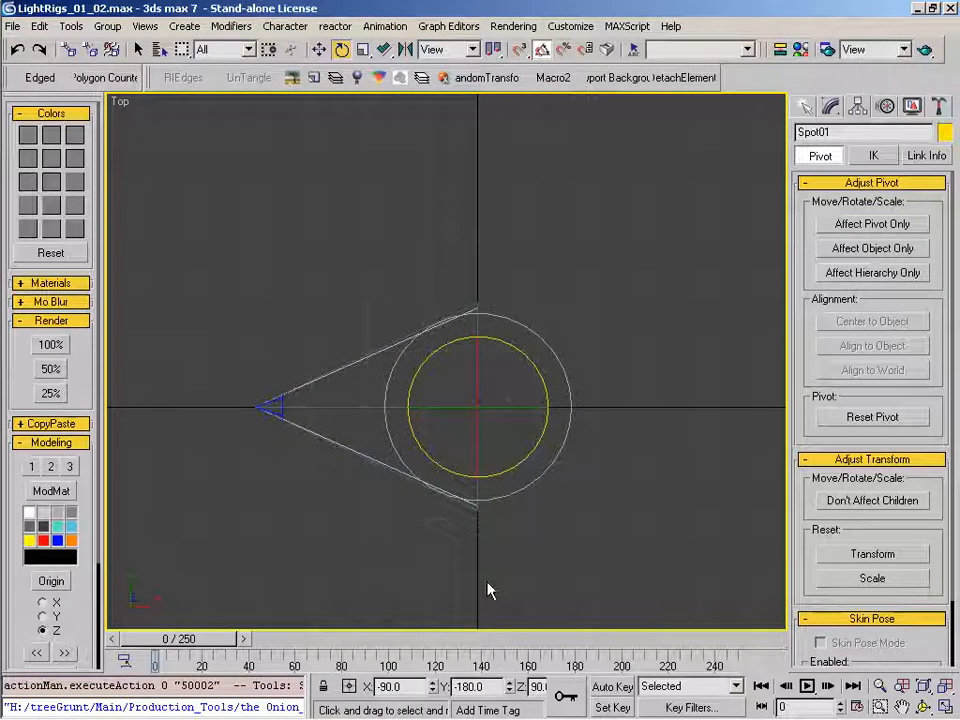
middle_drag(549, 392, 495, 369)
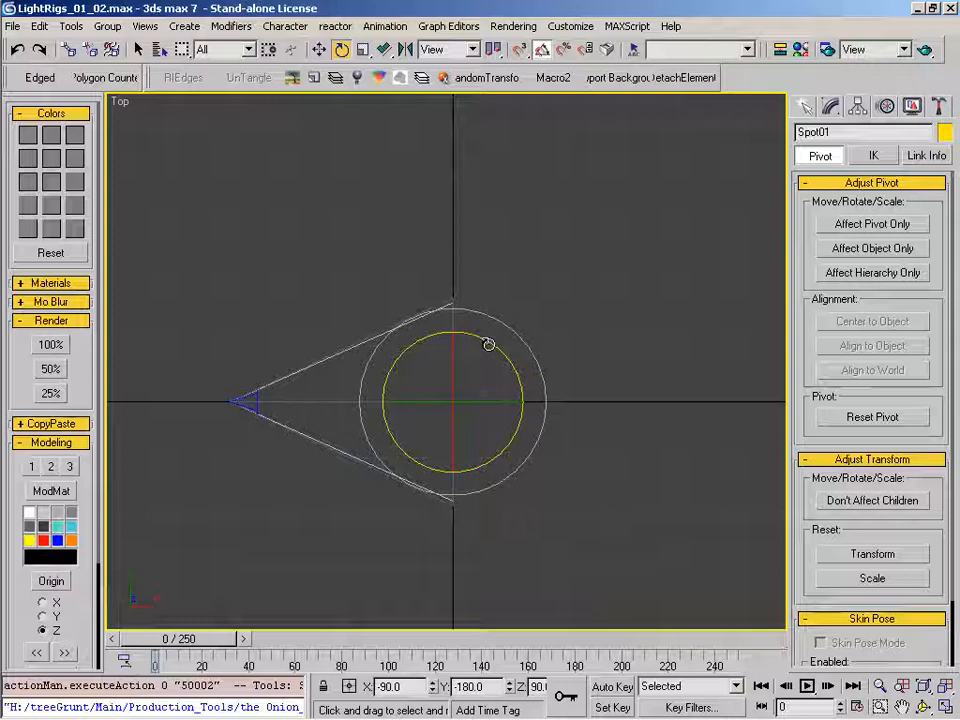
drag(479, 337, 505, 356)
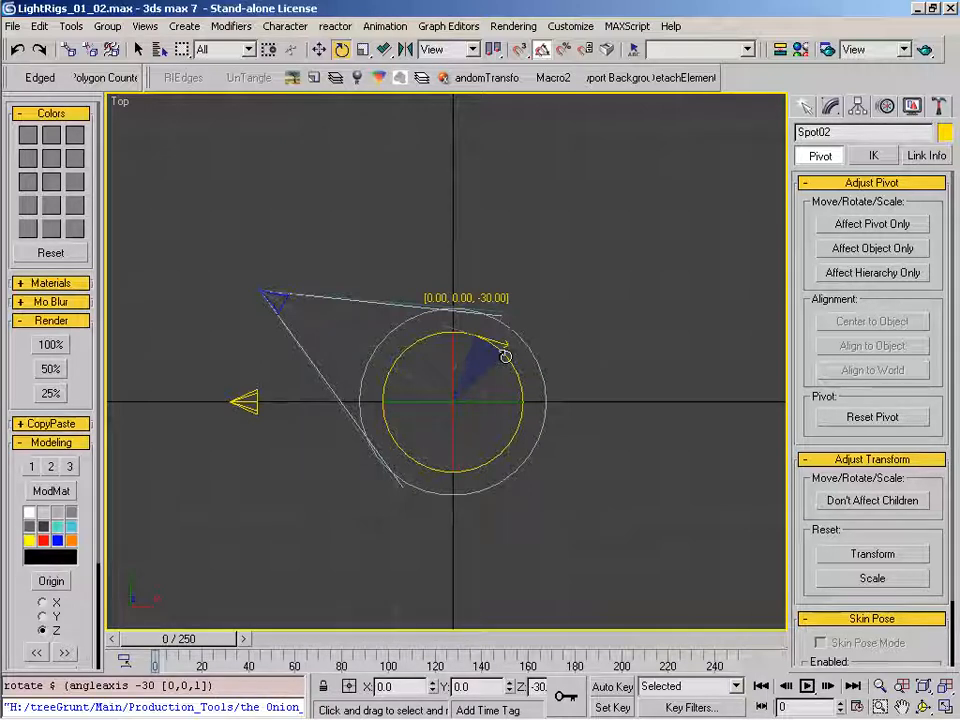
shift+drag(506, 356, 505, 357)
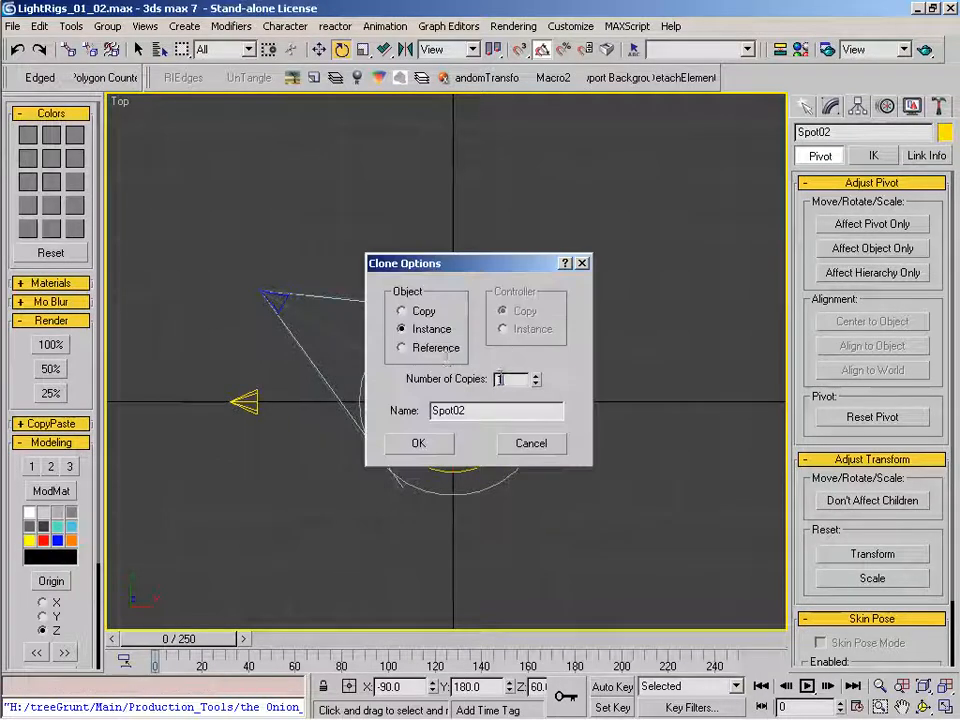
click(437, 451)
scroll(410, 440, down, 3)
scroll(397, 412, up, 2)
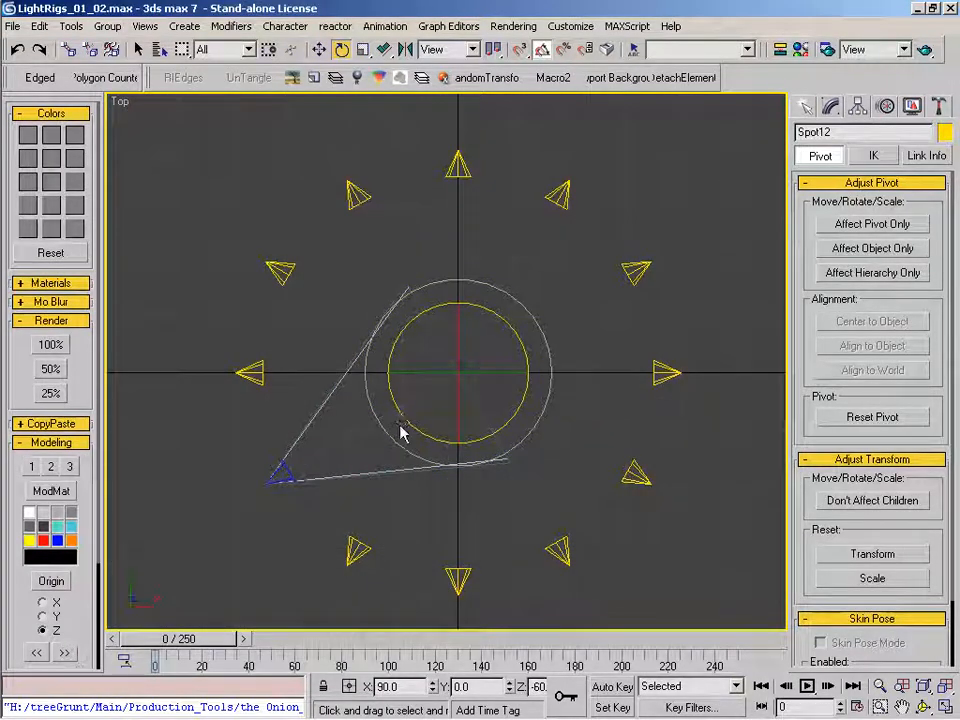
In the Front view, rotate-clone Spot01 upward about the origin in 30-degree increments as two instances.
scroll(400, 430, down, 3)
alt+middle_drag(403, 432, 401, 401)
key(f)
key(z)
key(bracketright)
key(bracketright)
middle_drag(341, 361, 327, 441)
click(264, 407)
shift+drag(443, 369, 465, 387)
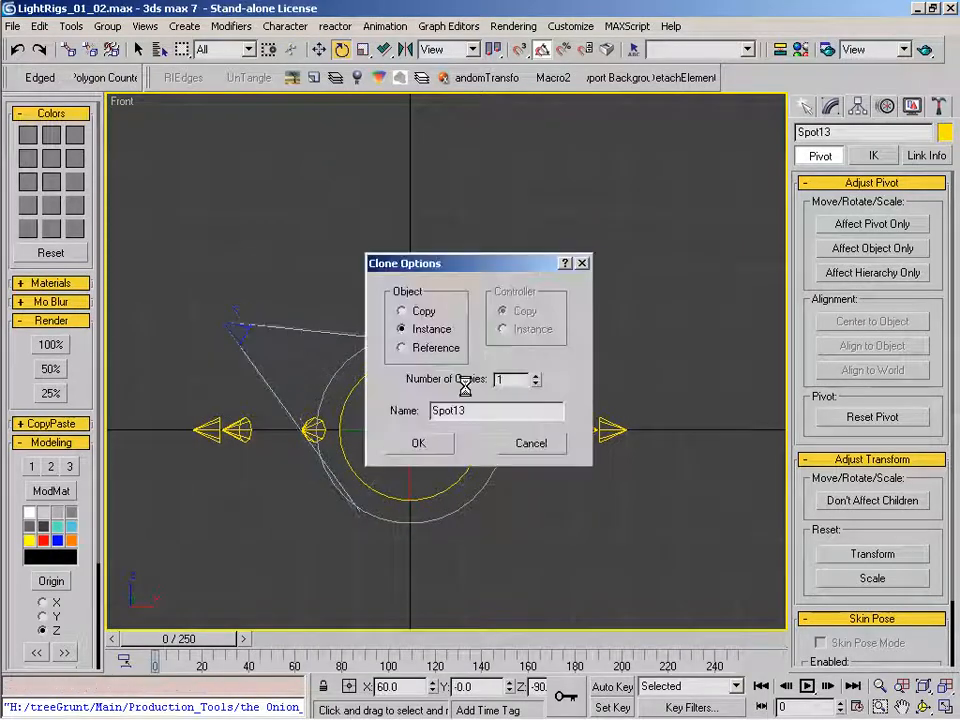
click(536, 377)
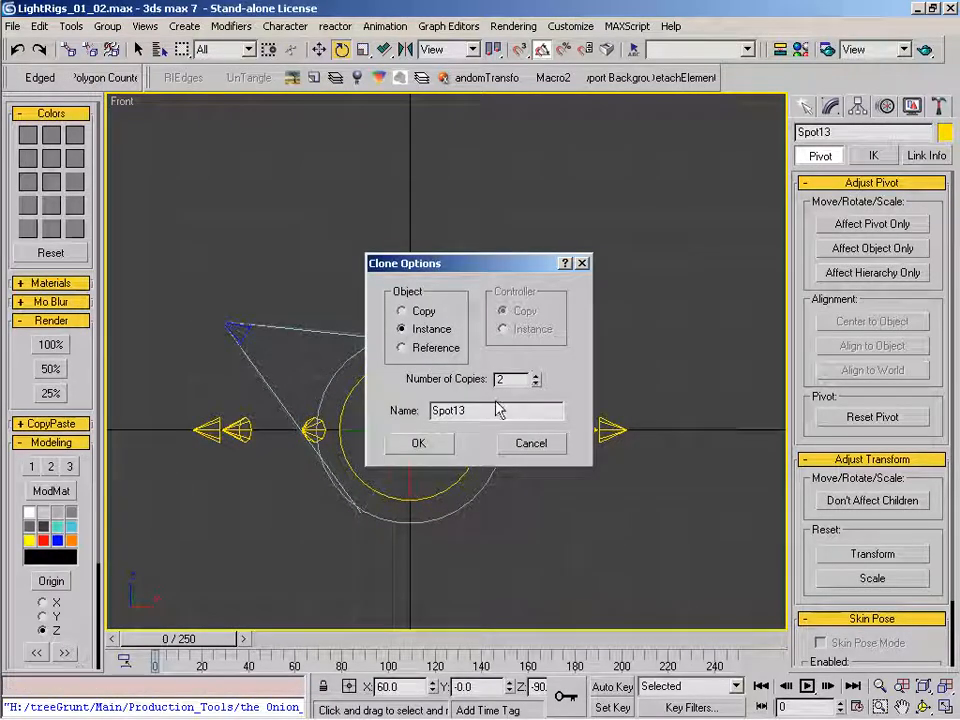
click(420, 443)
In the Top view, rotate-clone Spot13 around the origin in 30-degree increments as 11 instances to complete the middle ring.
click(236, 332)
key(t)
scroll(371, 302, down, 3)
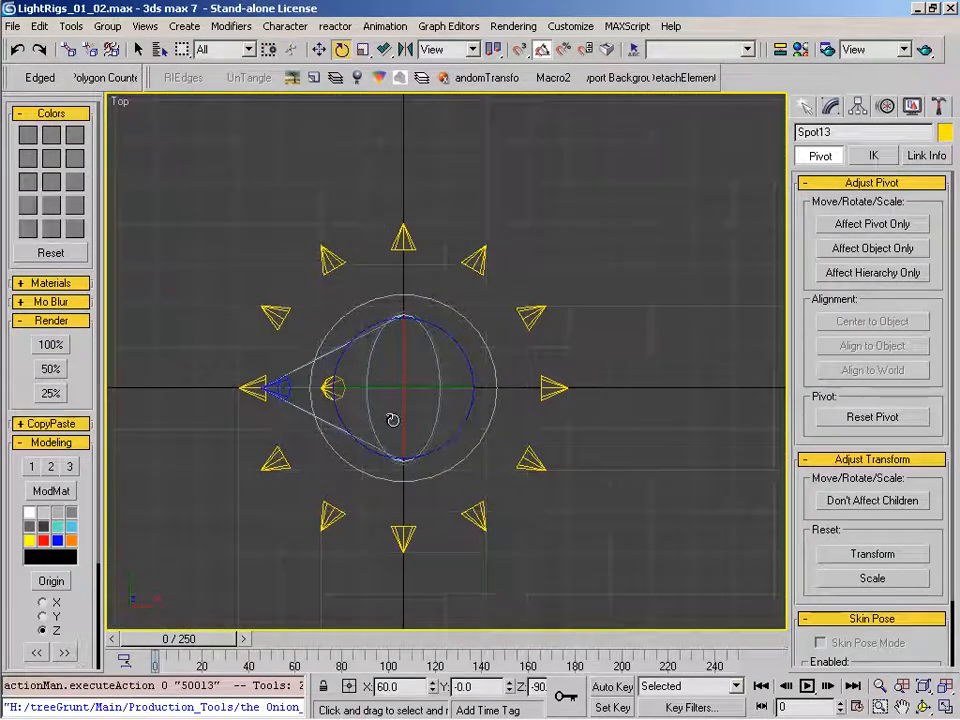
shift+drag(446, 333, 464, 351)
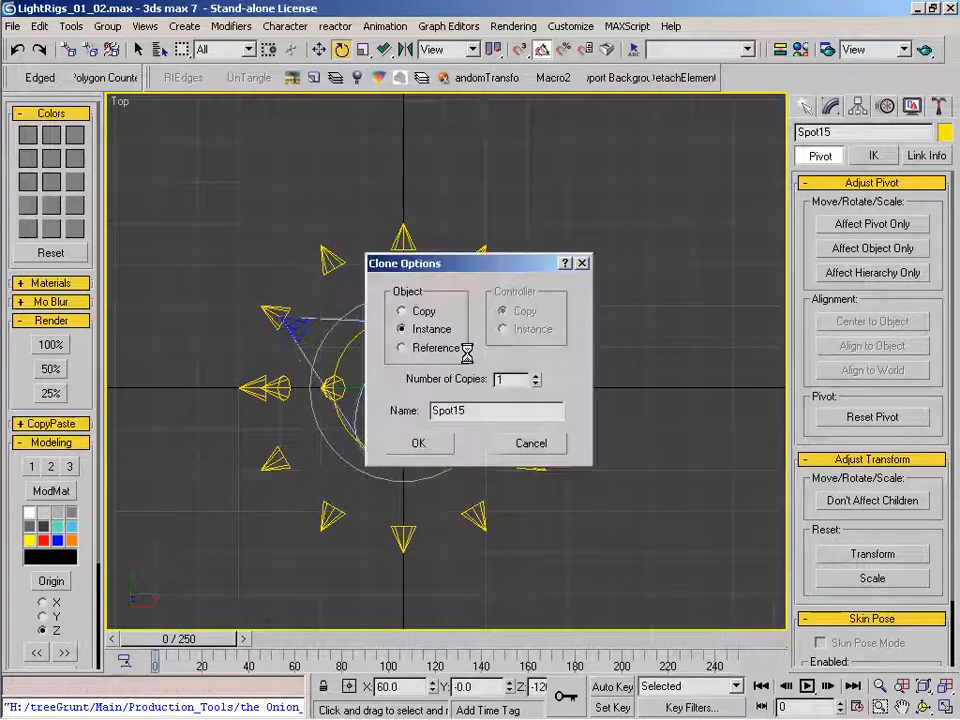
double_click(505, 380)
text(11)
click(417, 446)
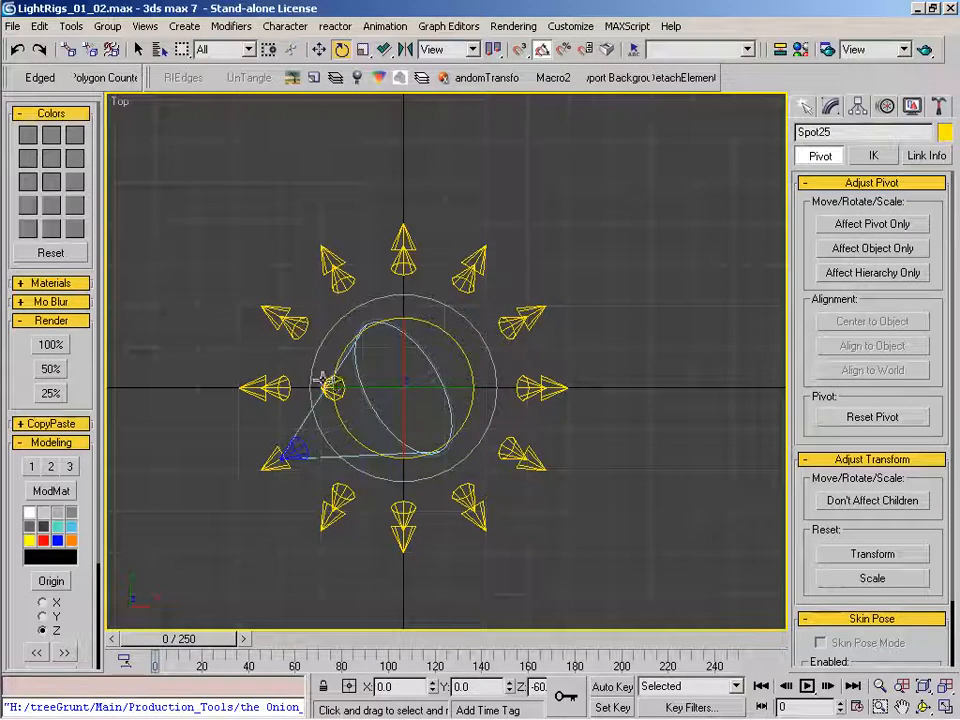
Rotate-clone the single upper-tier spotlight around the origin in 30-degree increments as 11 instances to complete the highest ring.
click(333, 388)
shift+drag(448, 331, 463, 359)
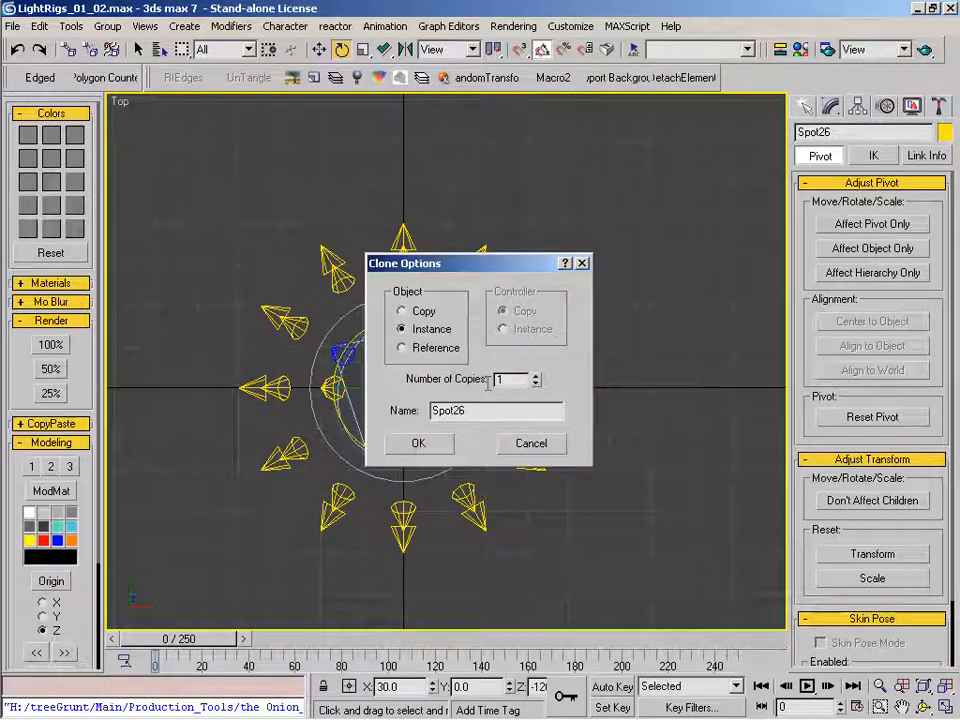
text(1)
click(410, 443)
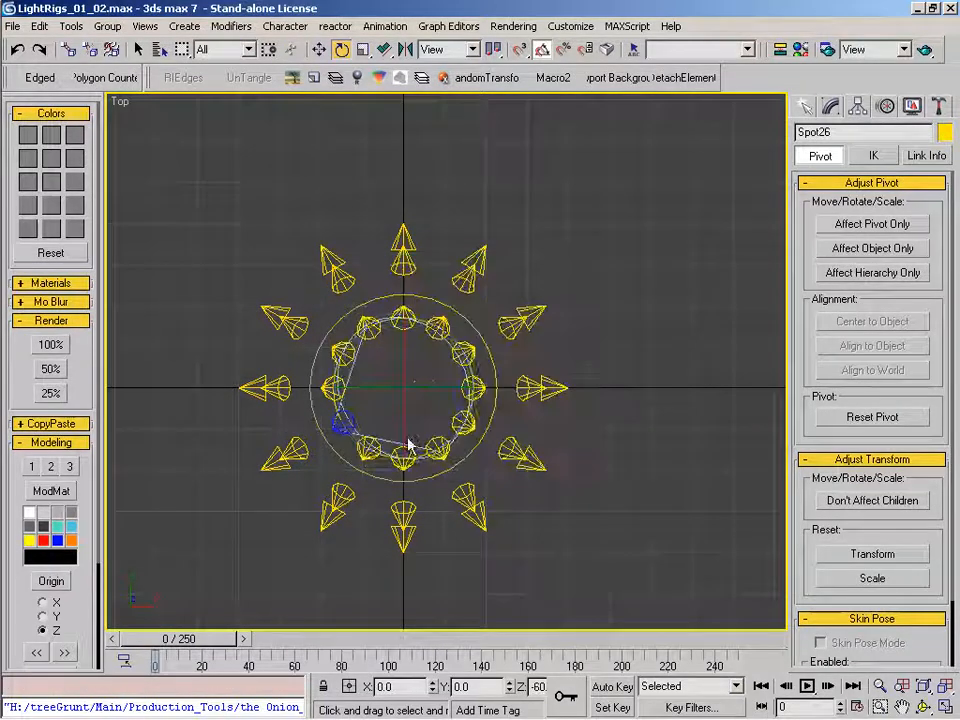
Select the 12 lights of the middle ring and rotate them -15 degrees about Z to stagger them against the other rings.
key(f)
key(z)
scroll(325, 445, down, 3)
drag(168, 295, 613, 371)
middle_drag(349, 403, 359, 421)
key(t)
scroll(385, 345, down, 2)
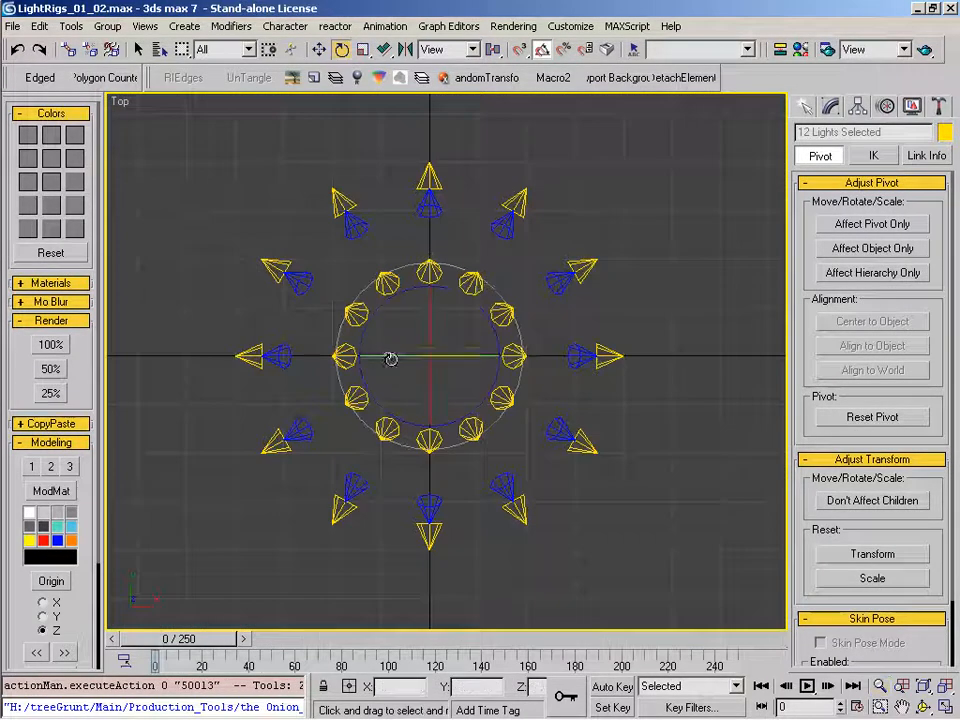
drag(460, 293, 467, 311)
alt+middle_drag(400, 356, 510, 290)
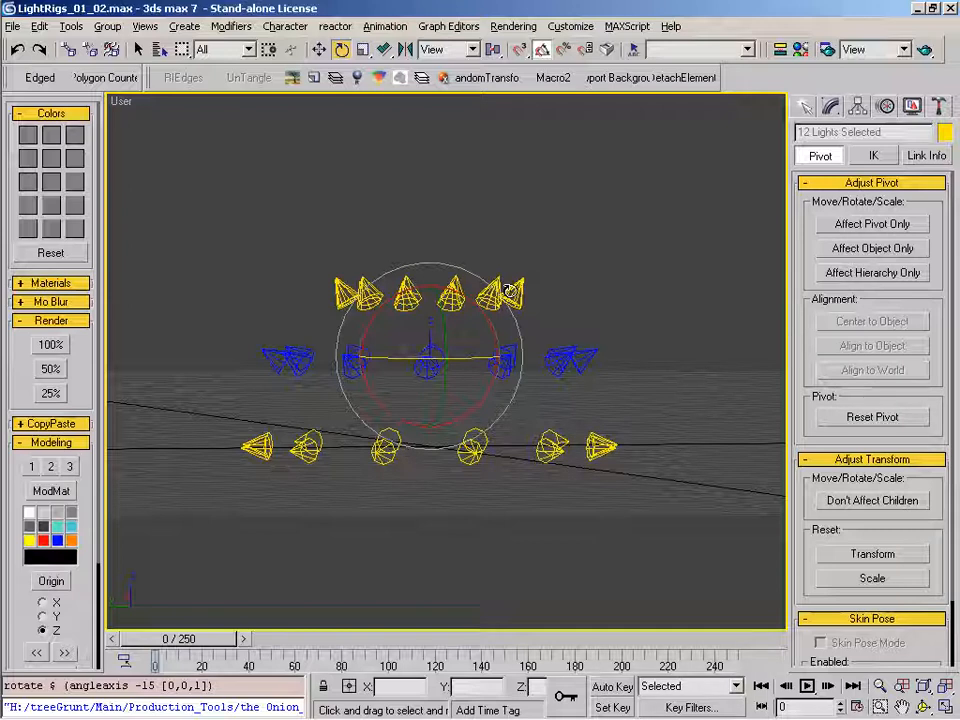
key(shift+z)
Create a dummy helper in the Top view near the middle of the light rings and move it to the world origin.
click(806, 106)
key(t)
key(ctrl+d)
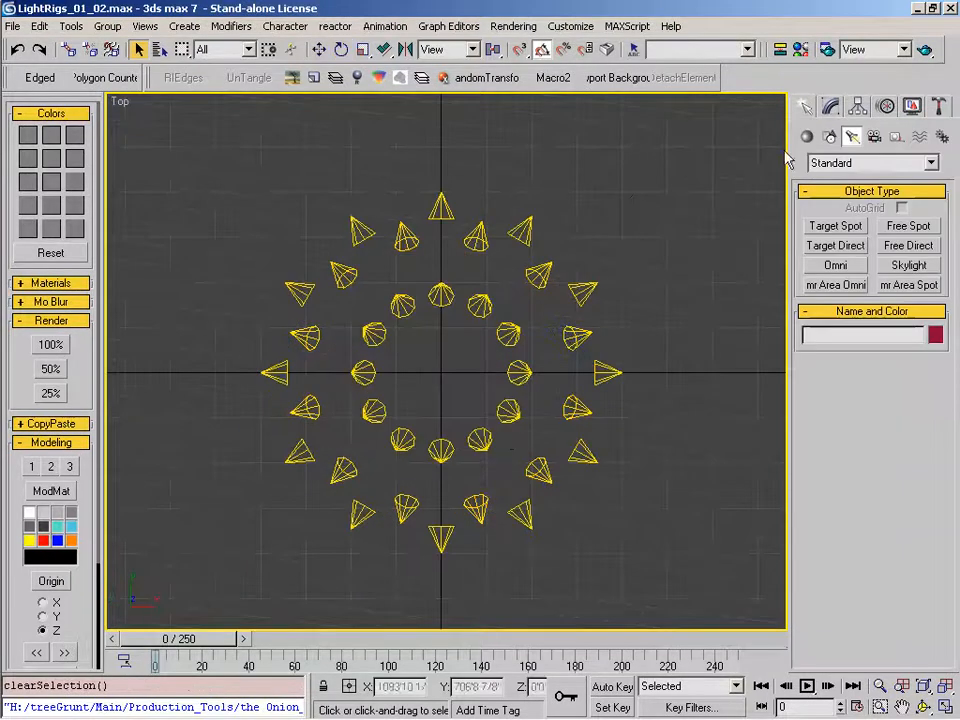
click(896, 137)
click(836, 226)
drag(457, 364, 457, 340)
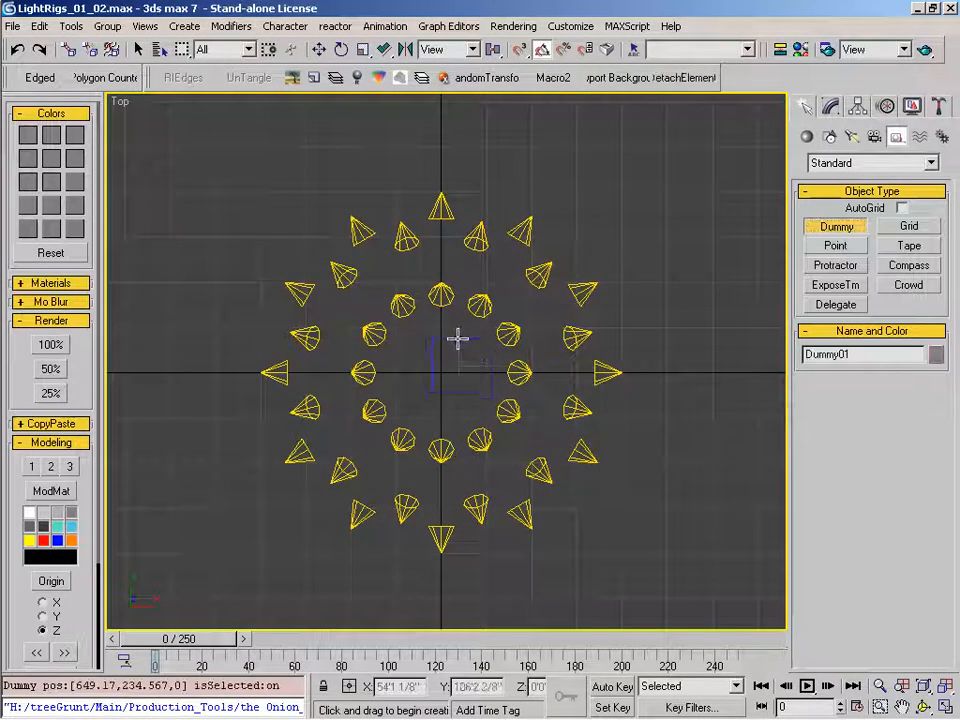
click(58, 583)
Select all 36 spotlights without the dummy and link them to Dummy01 as their parent.
middle_drag(440, 415, 431, 436)
key(alt+z)
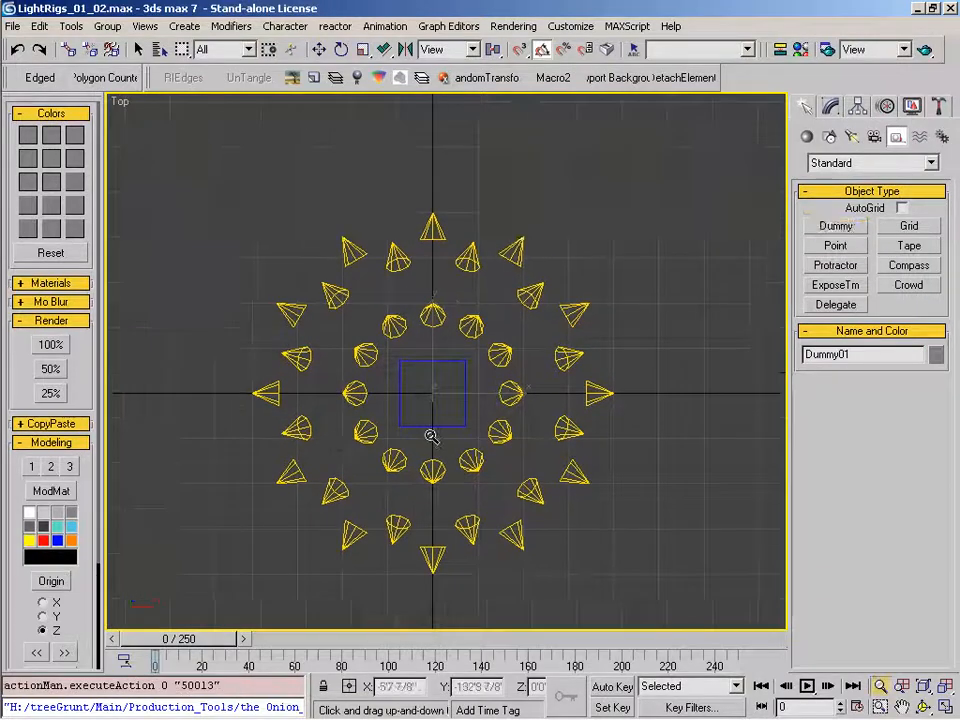
drag(431, 436, 433, 400)
key(f)
key(z)
drag(418, 333, 418, 491)
right_click(441, 439)
right_click(634, 426)
drag(634, 426, 199, 136)
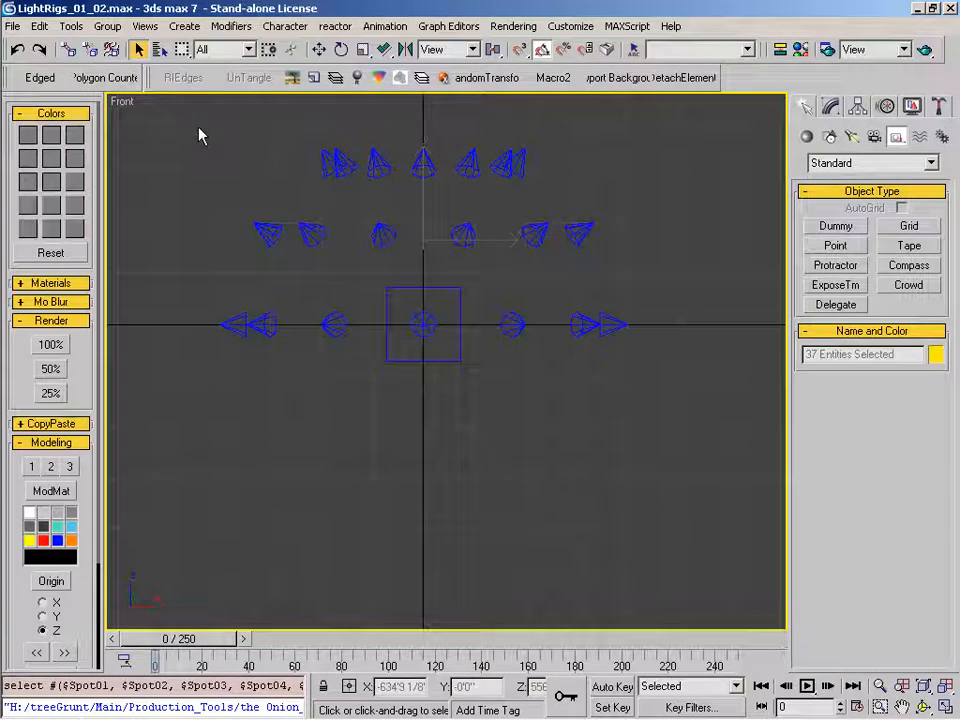
alt+click(455, 358)
click(68, 49)
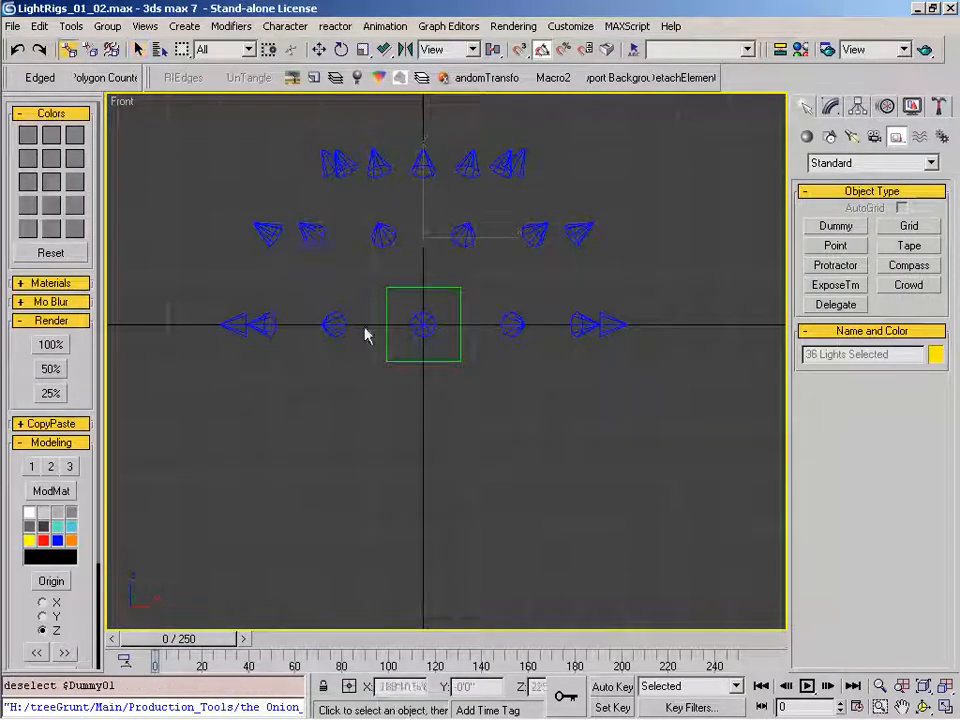
drag(312, 231, 416, 362)
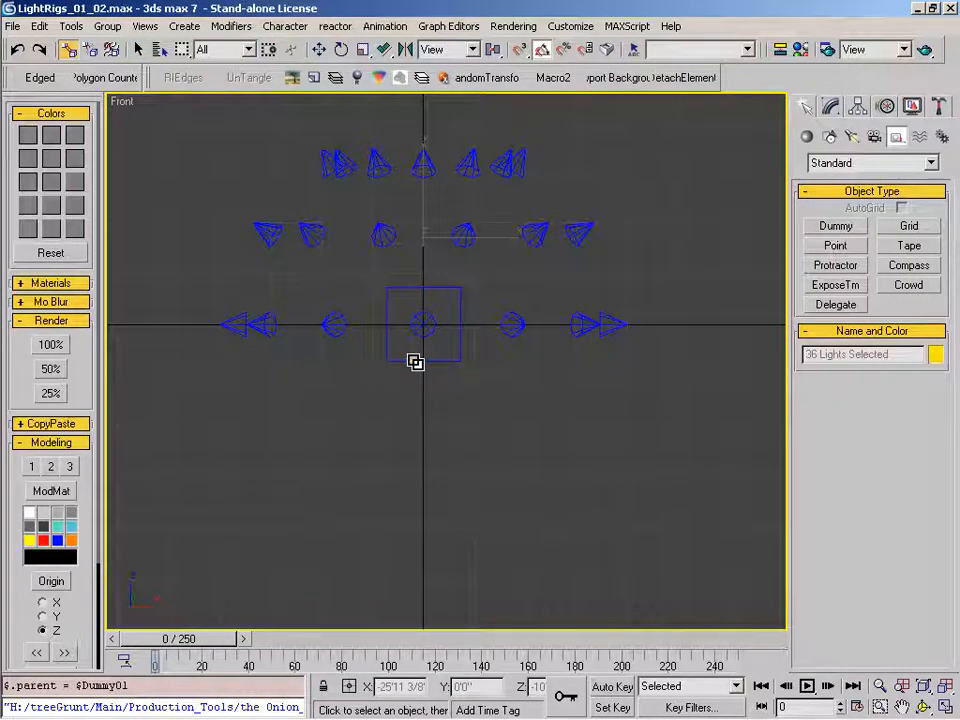
Select Dummy01 and move it with its linked lights about 13' along negative X, then view the rig from the top.
key(q)
middle_drag(448, 385, 453, 423)
drag(512, 441, 392, 399)
key(w)
mouse_move(453, 337)
mouse_down()
mouse_move(434, 315)
mouse_move(464, 295)
mouse_move(439, 332)
mouse_move(454, 314)
mouse_move(446, 338)
mouse_up()
key(t)
key(alt+z)
drag(443, 290, 449, 480)
right_click(452, 364)
middle_drag(452, 360, 450, 453)
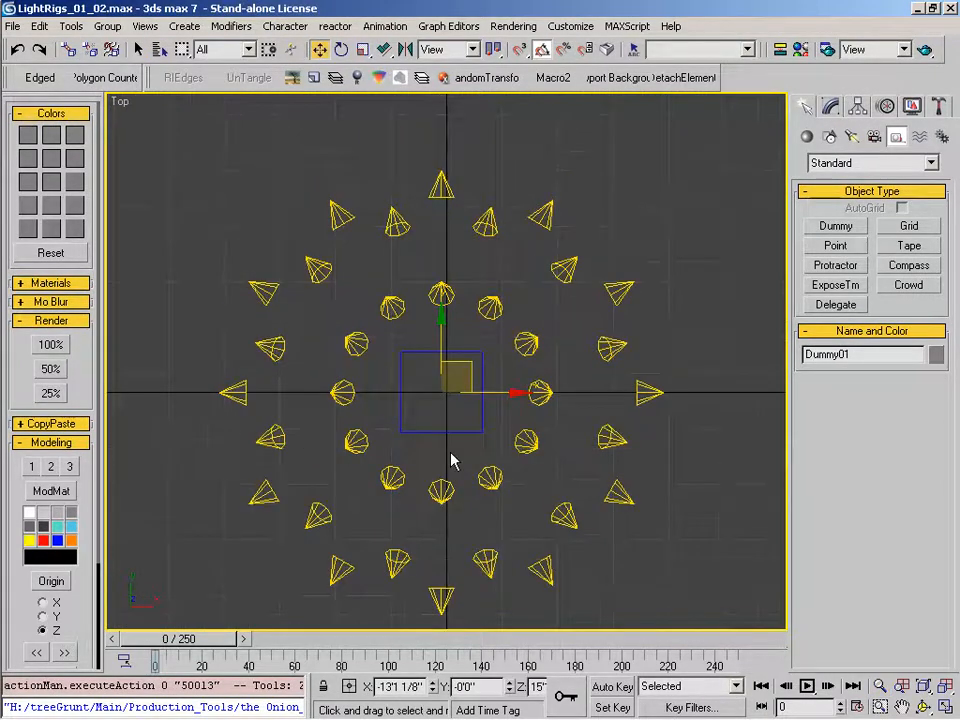
Open theOnion layer manager and turn on the Env_Main layer to show the village geometry.
scroll(451, 460, down, 2)
click(314, 78)
middle_drag(368, 369, 402, 349)
click(159, 261)
Move Dummy01 over the village geometry and uniformly scale the light rig down to about 54%.
middle_drag(449, 397, 485, 399)
key(alt+z)
drag(508, 376, 525, 320)
right_click(525, 324)
drag(525, 366, 486, 342)
key(r)
drag(480, 394, 477, 420)
scroll(475, 403, up, 5)
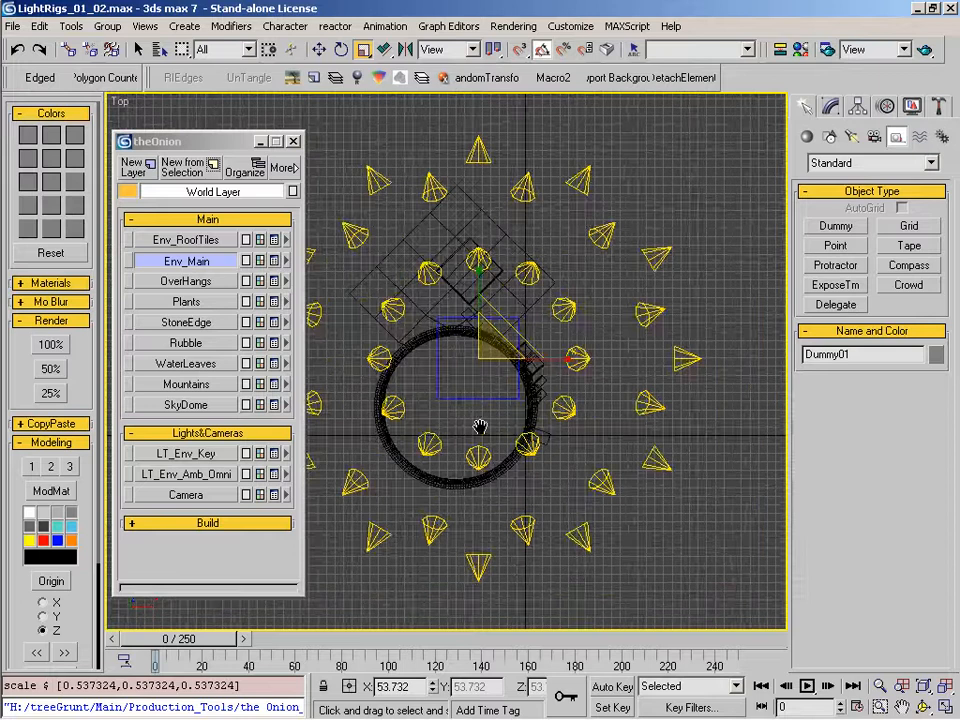
Reposition Dummy01 slightly over the village and uniformly scale the light rig to about 43%.
scroll(490, 356, down, 3)
drag(489, 310, 489, 343)
key(w)
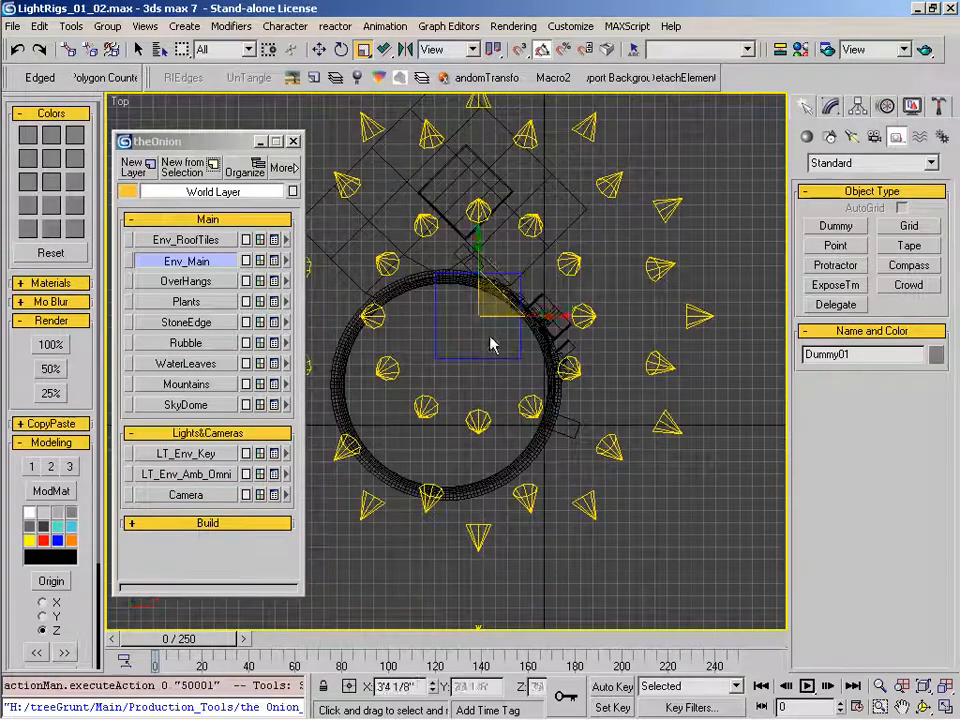
mouse_move(500, 291)
mouse_down()
mouse_move(510, 306)
mouse_move(505, 292)
mouse_move(491, 309)
mouse_up()
key(r)
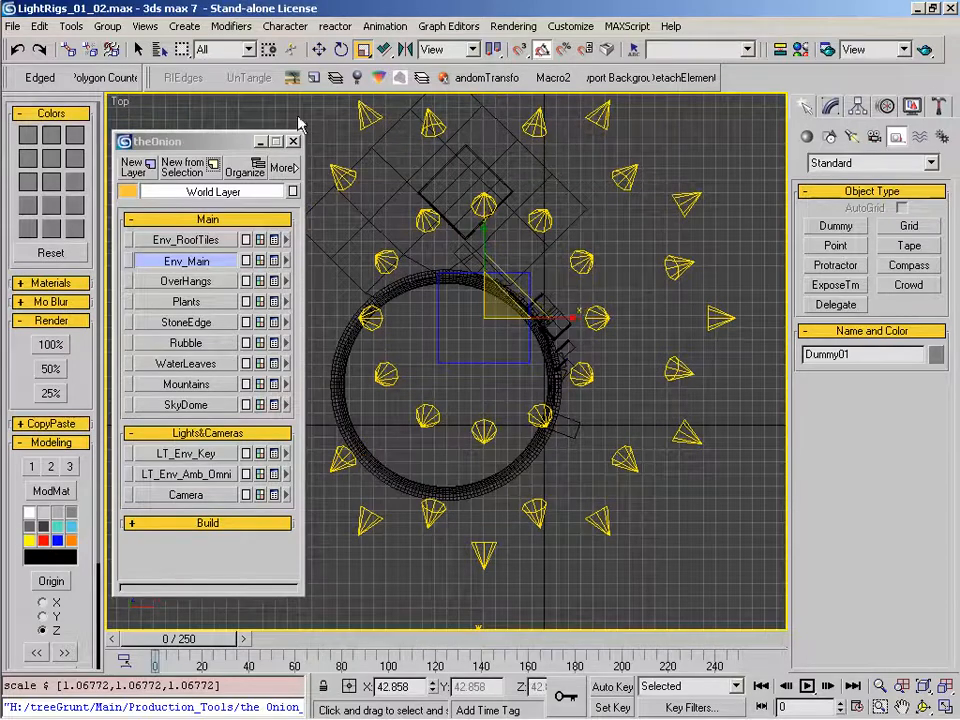
Close theOnion and, in the Front view, lower Dummy01 so the bottom ring of lights sits slightly above ground level.
click(294, 141)
alt+middle_drag(326, 458, 394, 406)
key(f)
key(alt+z)
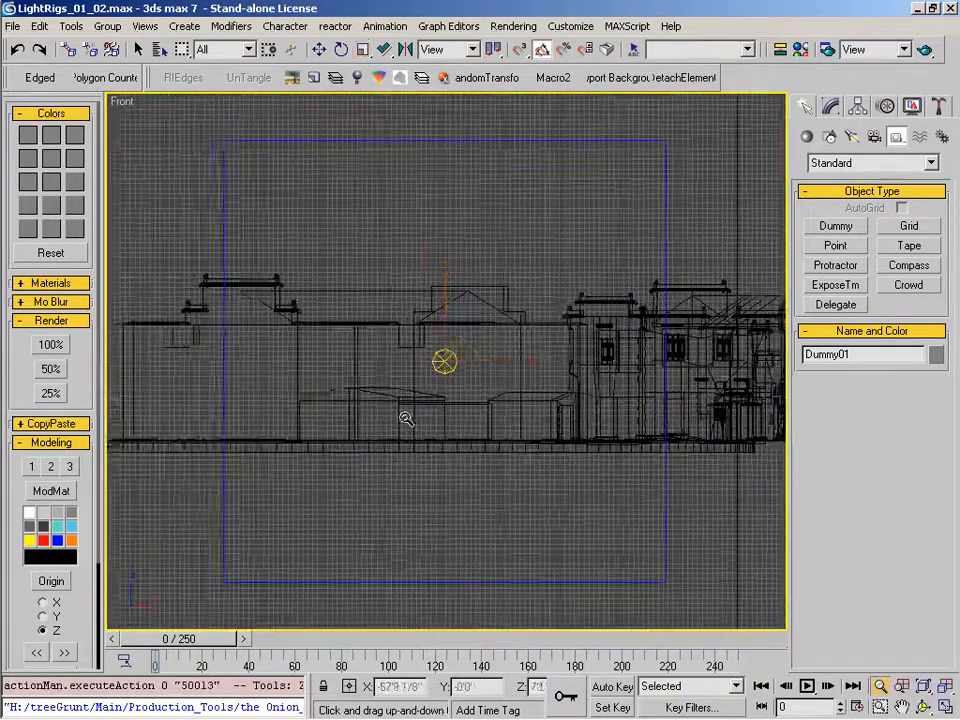
drag(405, 418, 428, 499)
key(w)
drag(410, 312, 407, 302)
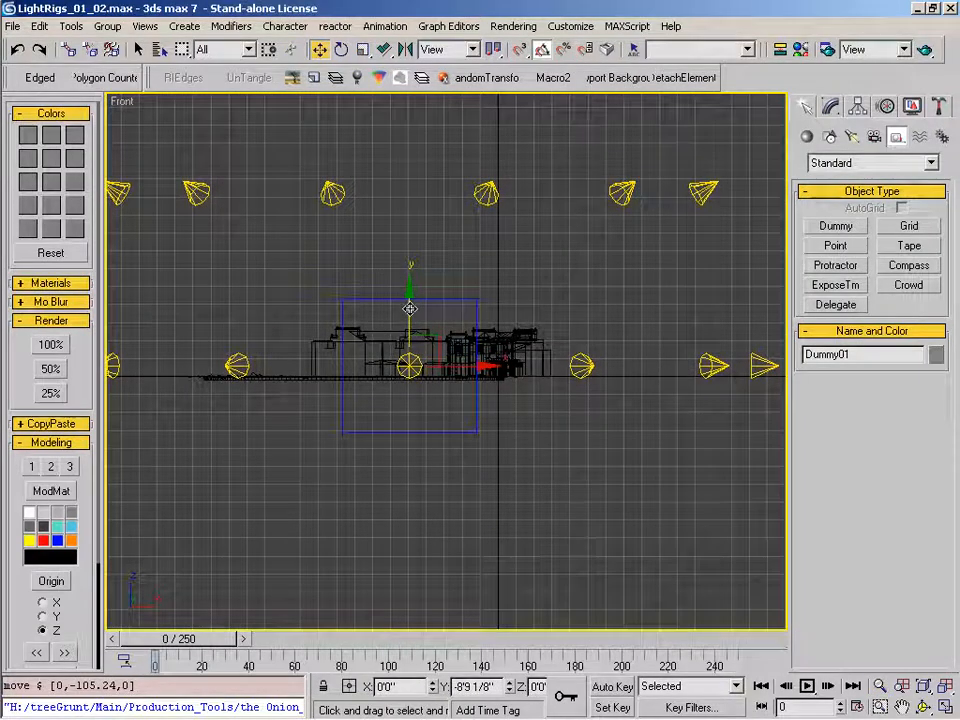
Select Dummy01 together with all 36 spotlights of the dome rig.
middle_drag(388, 332, 401, 382)
key(alt+z)
drag(414, 285, 428, 340)
drag(323, 280, 349, 302)
key(w)
key(ctrl+a)
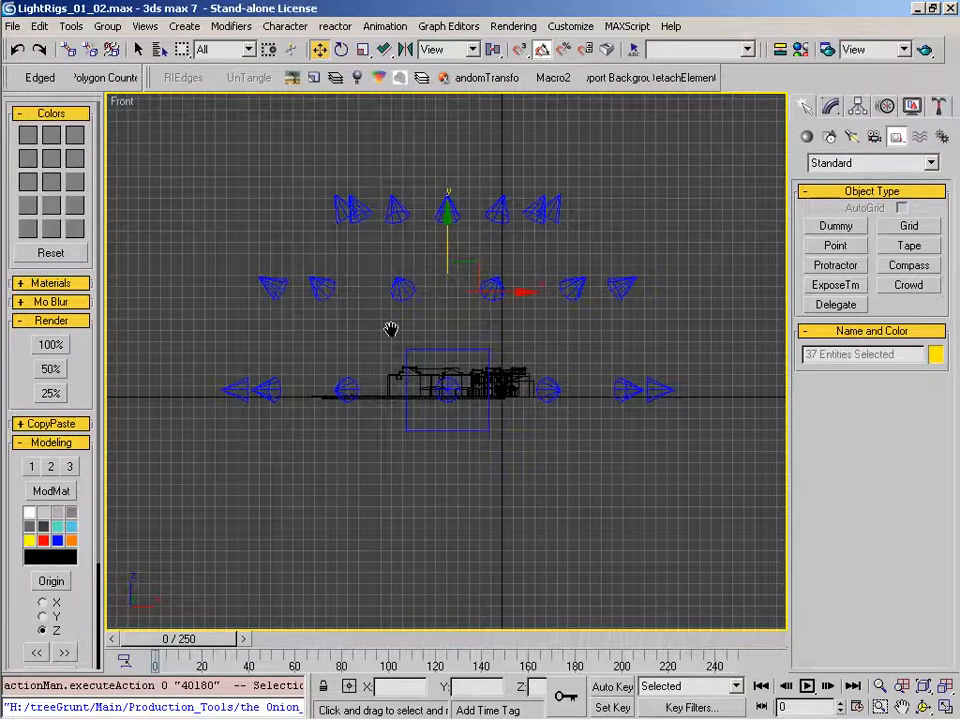
middle_drag(390, 328, 419, 352)
Create a new layer for the dome rig in theOnion and name it LT_Env_Amb_Dome.
click(315, 80)
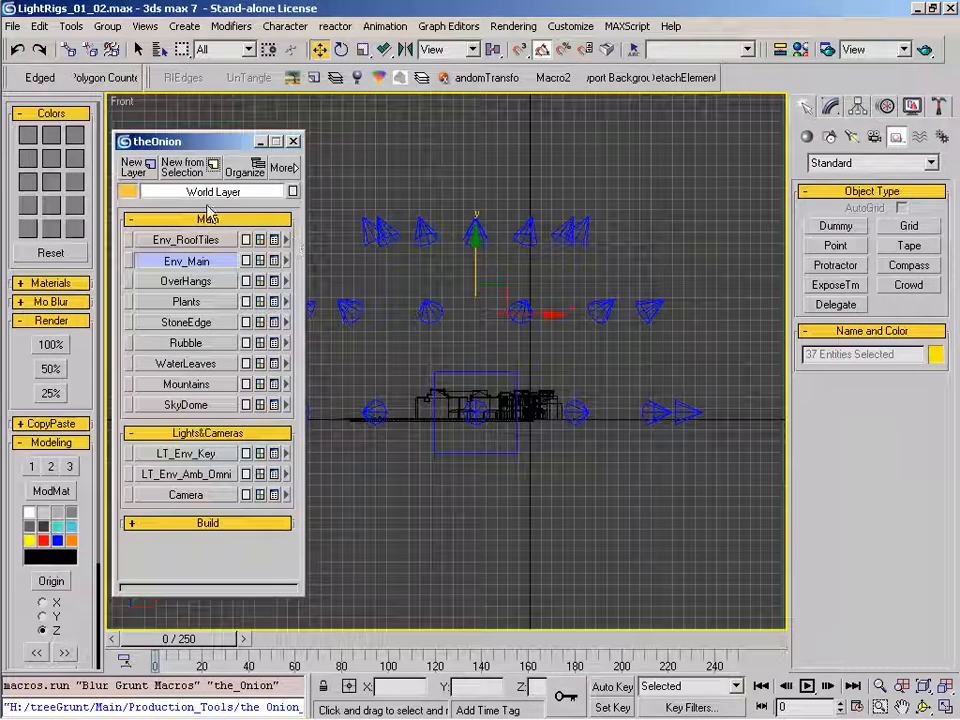
click(155, 163)
right_click(281, 440)
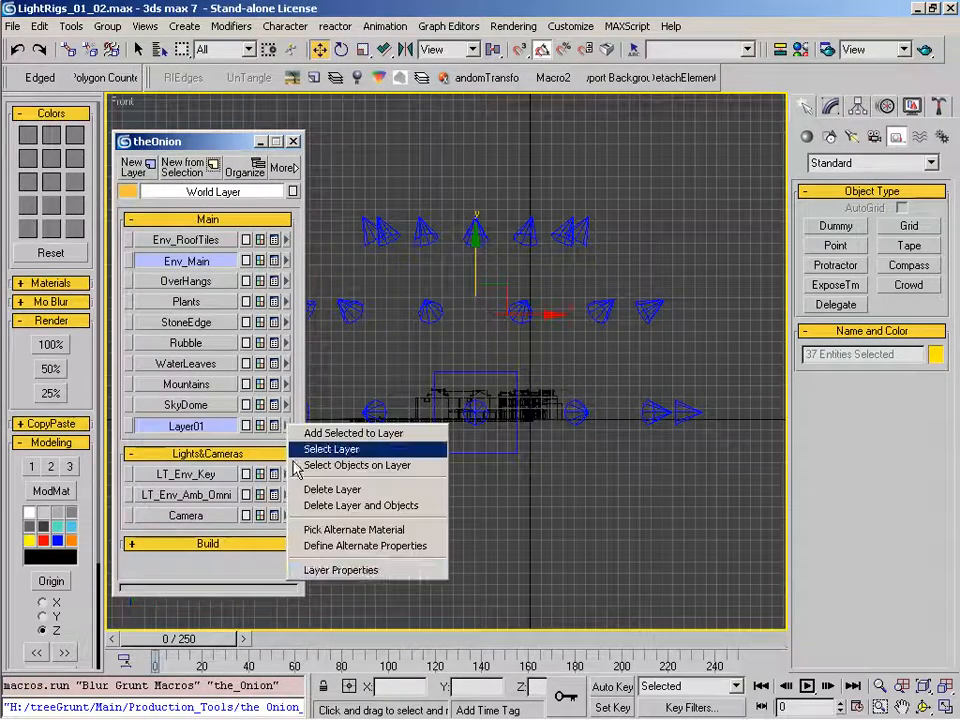
click(316, 568)
double_click(390, 245)
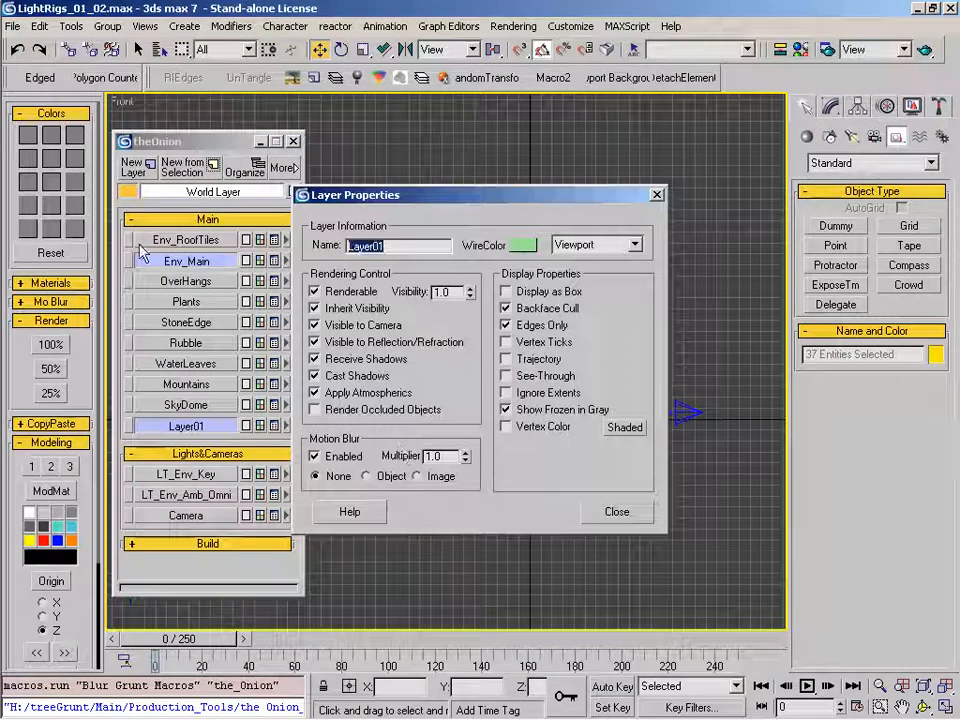
text(LT_Env_Amb_Dome)
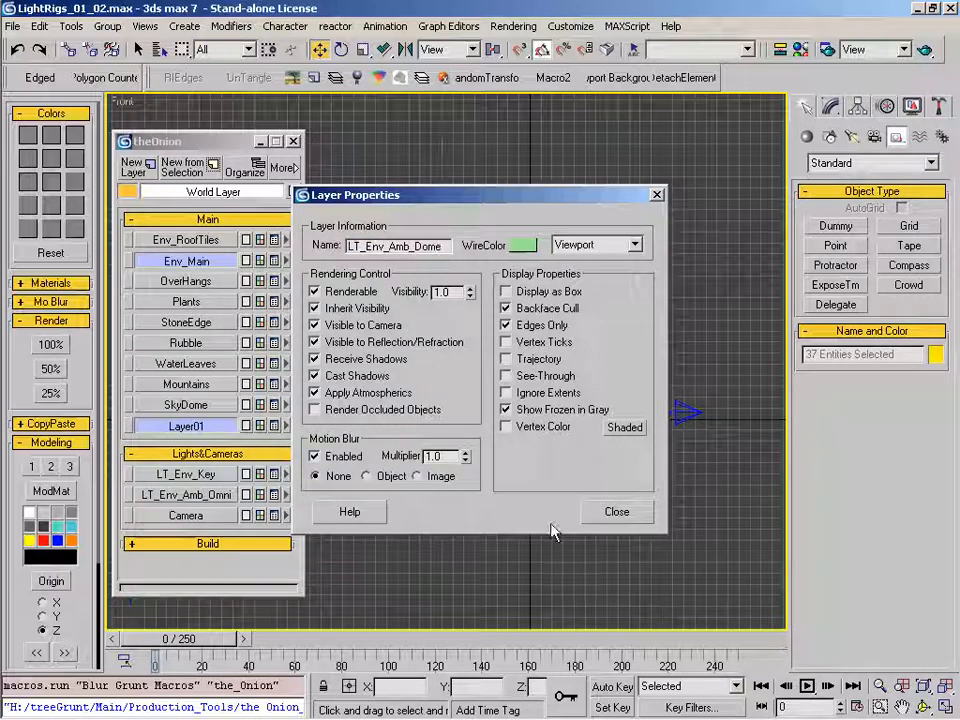
click(615, 512)
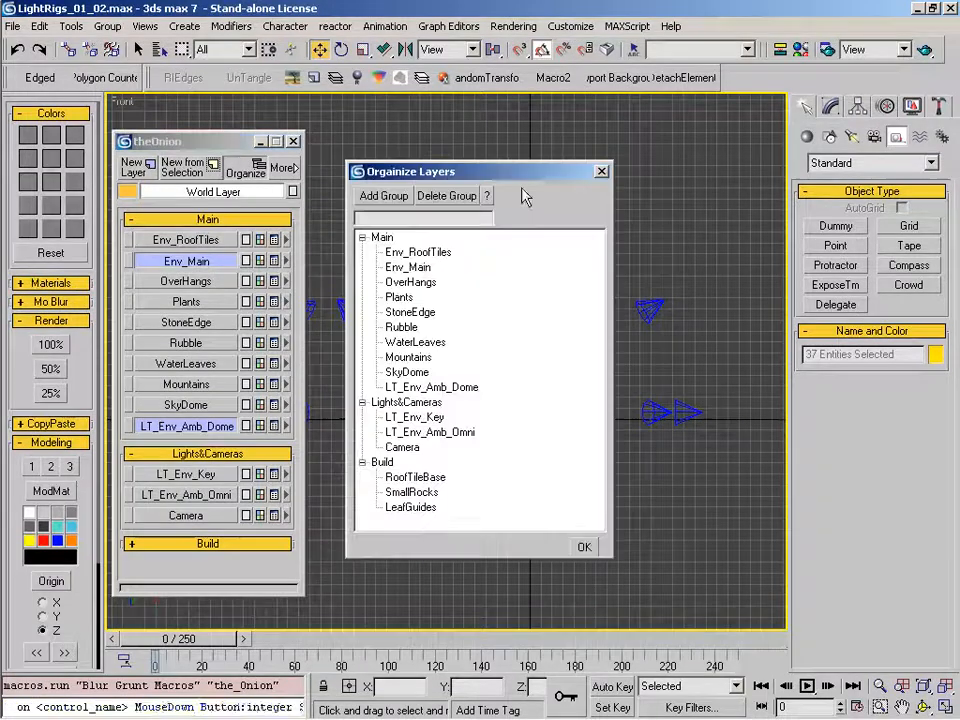
Organize the layers so LT_Env_Amb_Dome sits in the Lights&Cameras group directly below LT_Env_Amb_Omni.
drag(496, 160, 498, 69)
drag(410, 292, 418, 323)
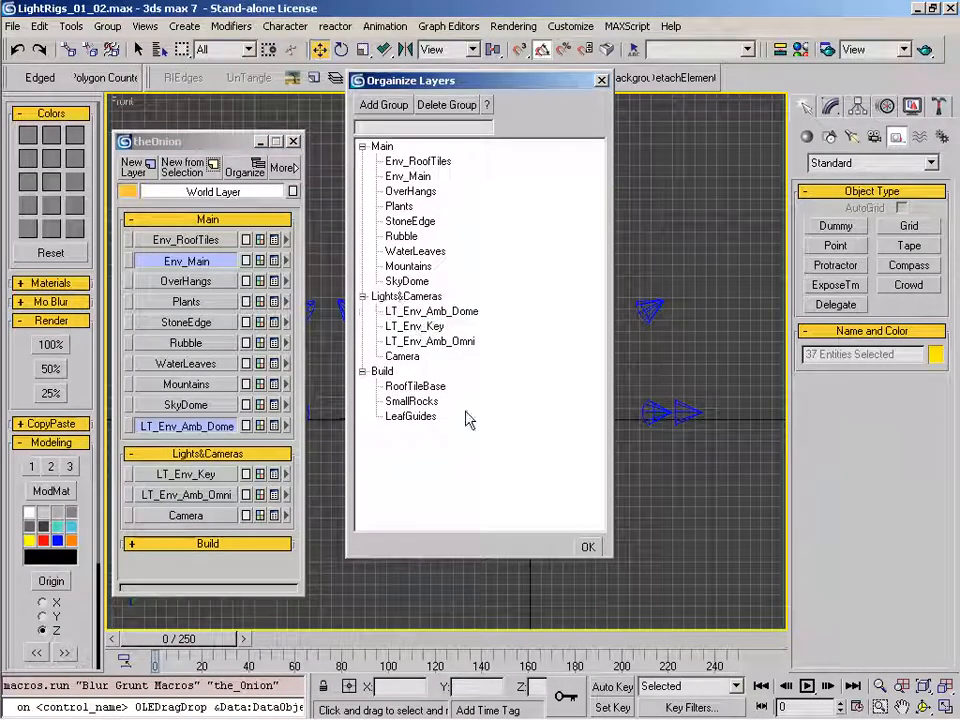
drag(410, 311, 425, 347)
click(588, 546)
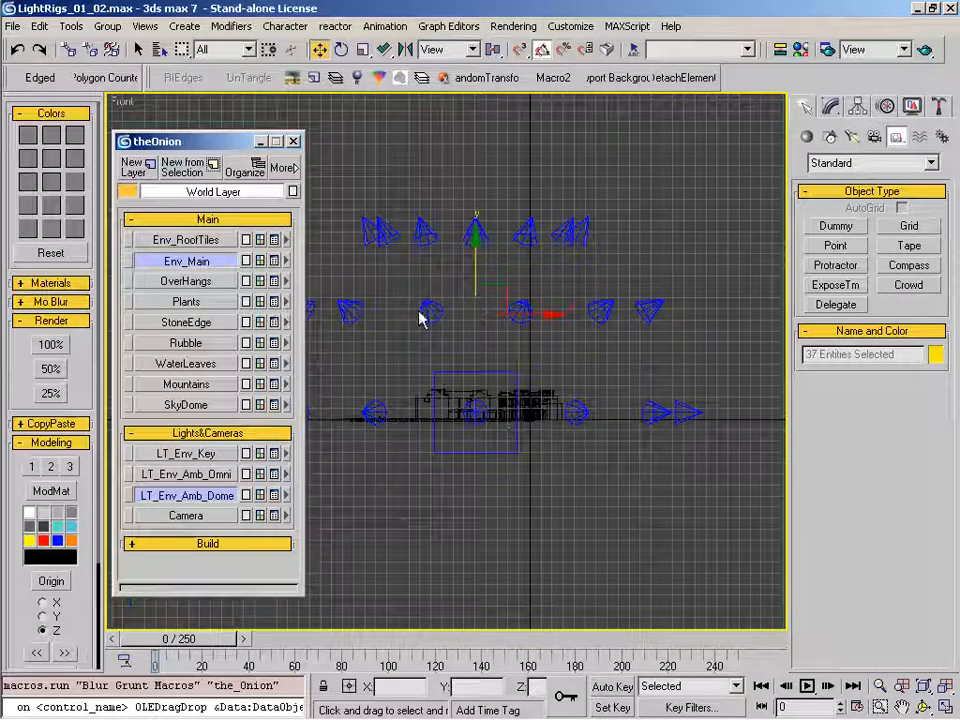
Close theOnion and switch the viewport to the Camera01 view.
click(295, 145)
alt+middle_drag(418, 343, 348, 364)
key(c)
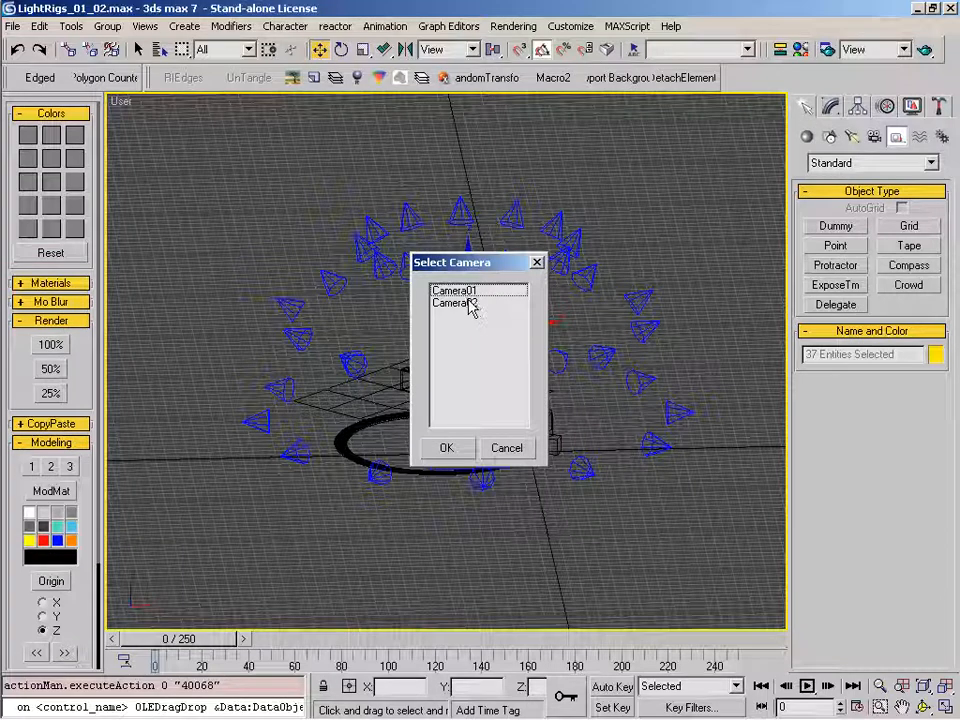
double_click(473, 292)
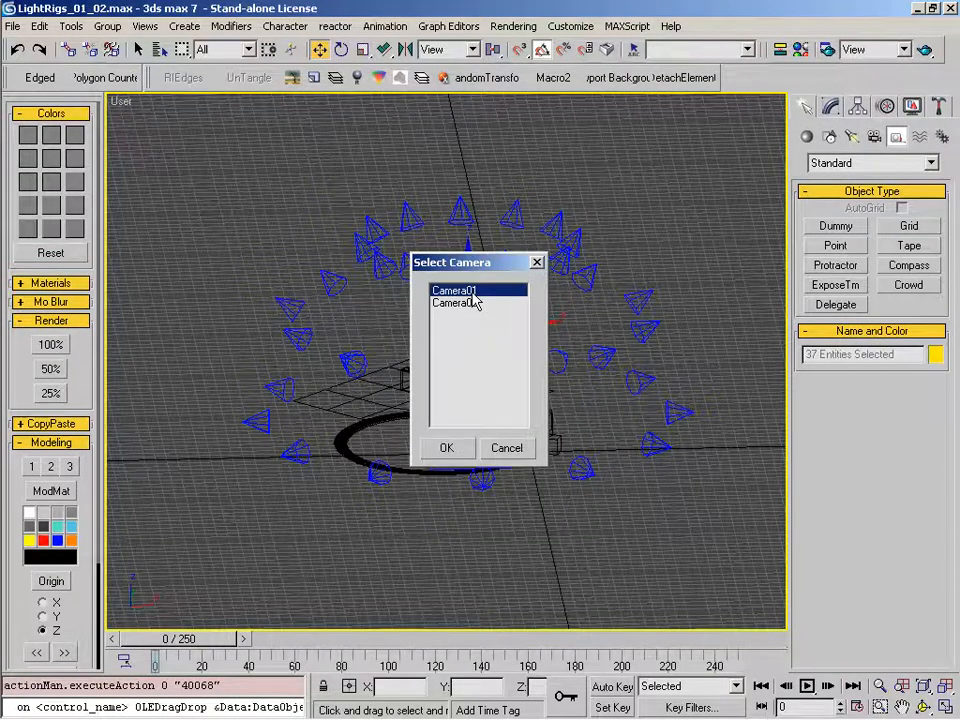
Select one of the instanced dome spotlights in the camera view and turn its shadows on.
click(234, 186)
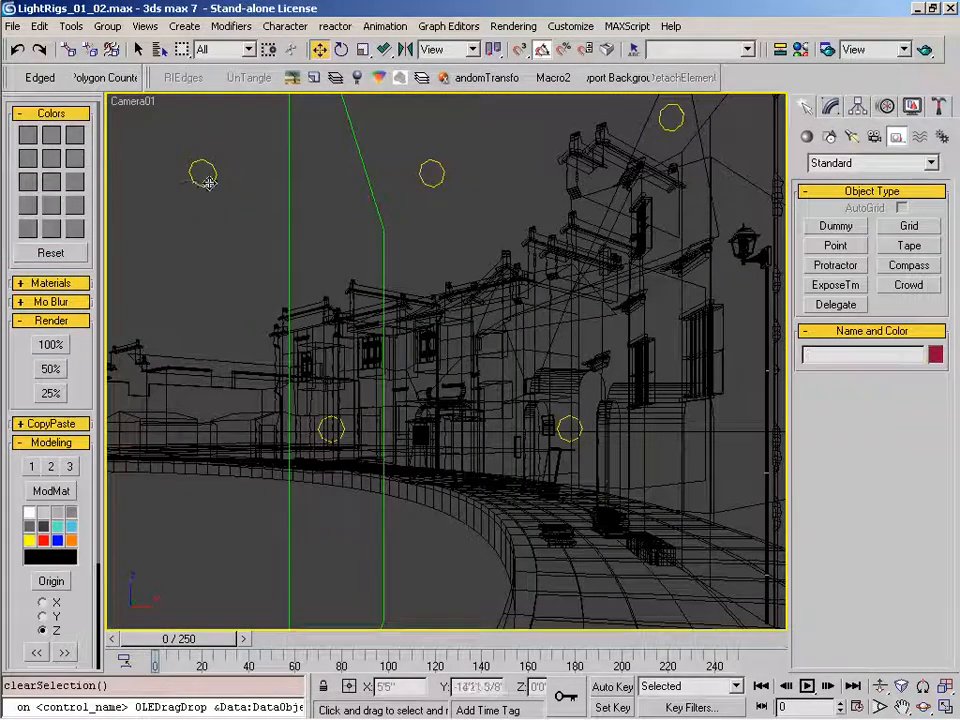
click(203, 175)
click(831, 108)
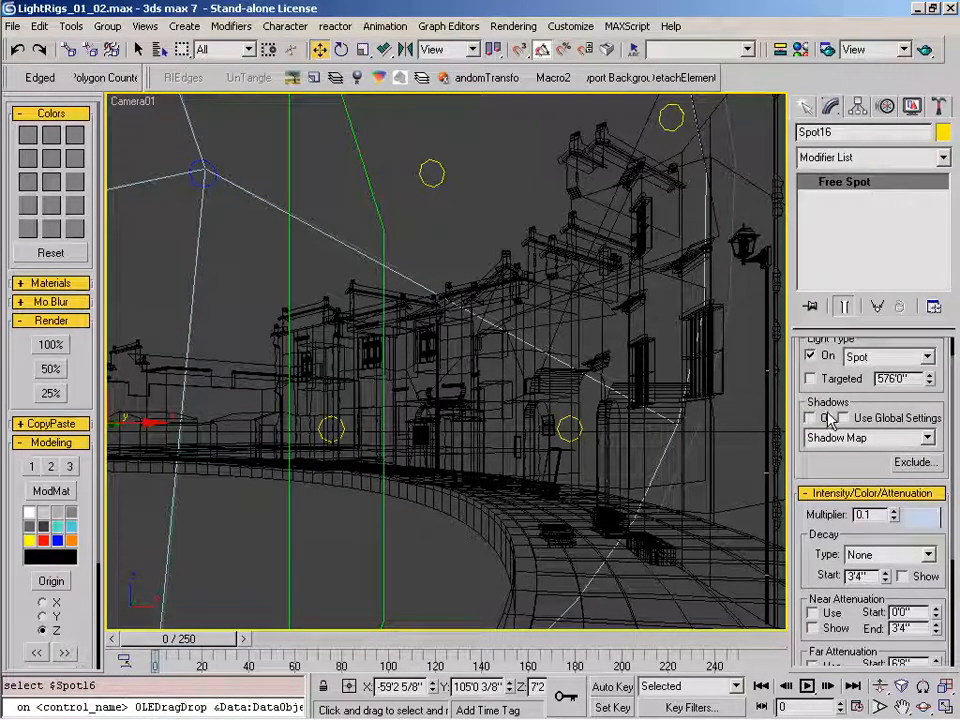
click(811, 419)
Examine the dome spotlight's shadow map parameters, including bias, size and sample range, and its intensity settings.
drag(818, 456, 812, 330)
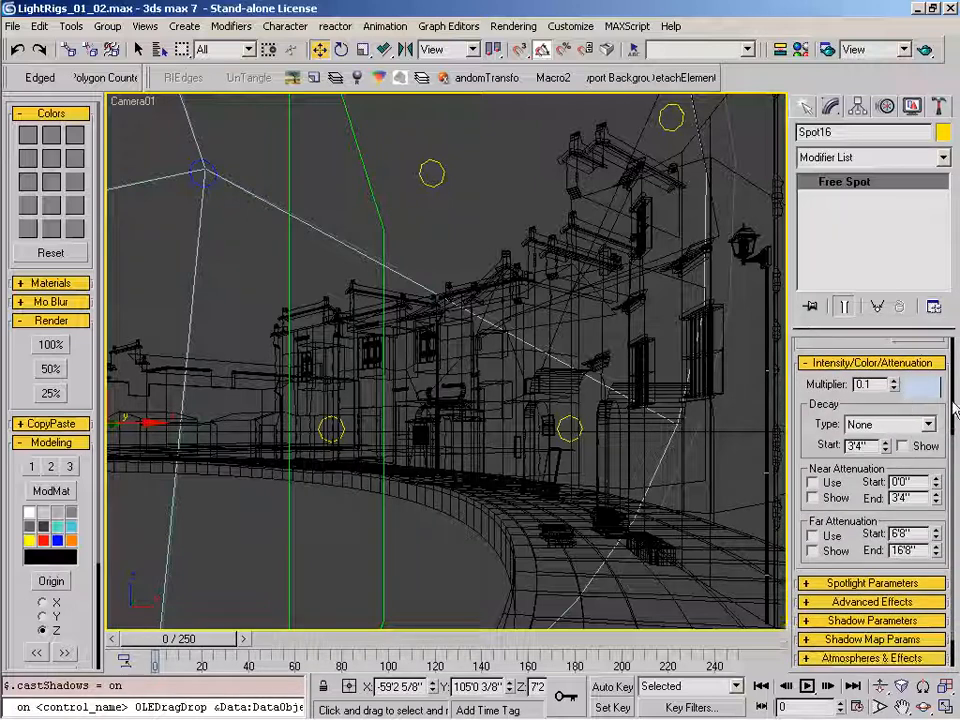
drag(818, 432, 778, 199)
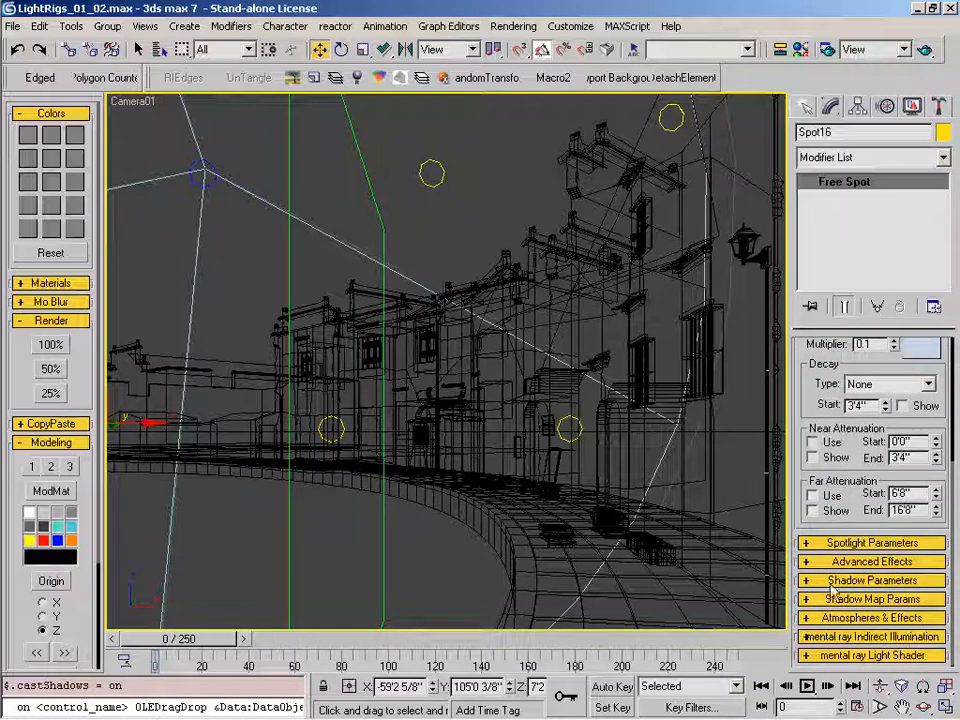
click(870, 599)
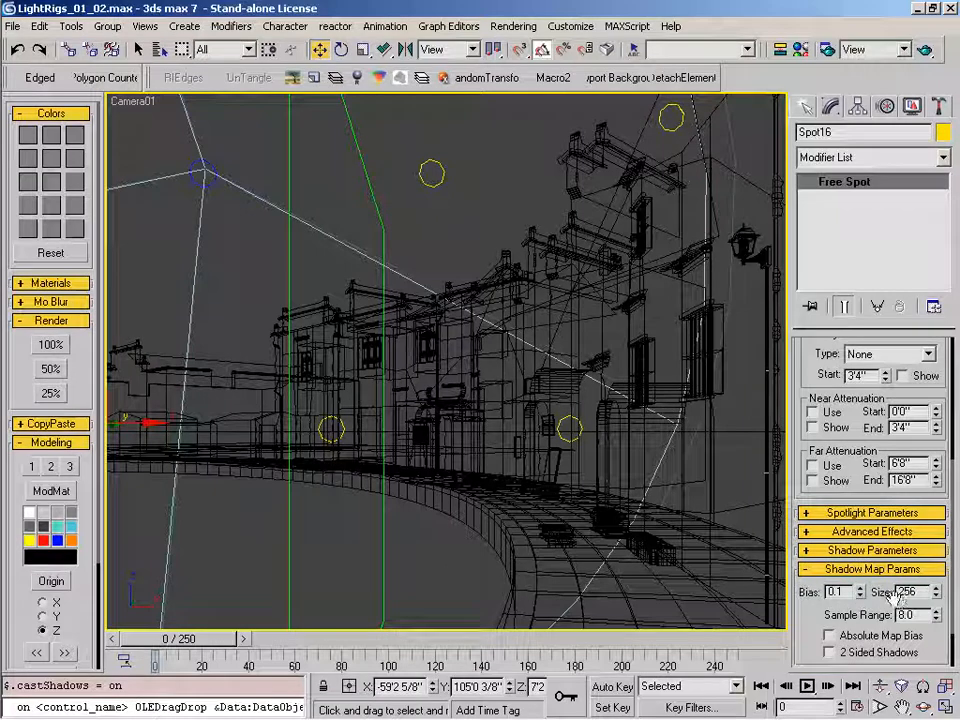
drag(864, 598, 862, 531)
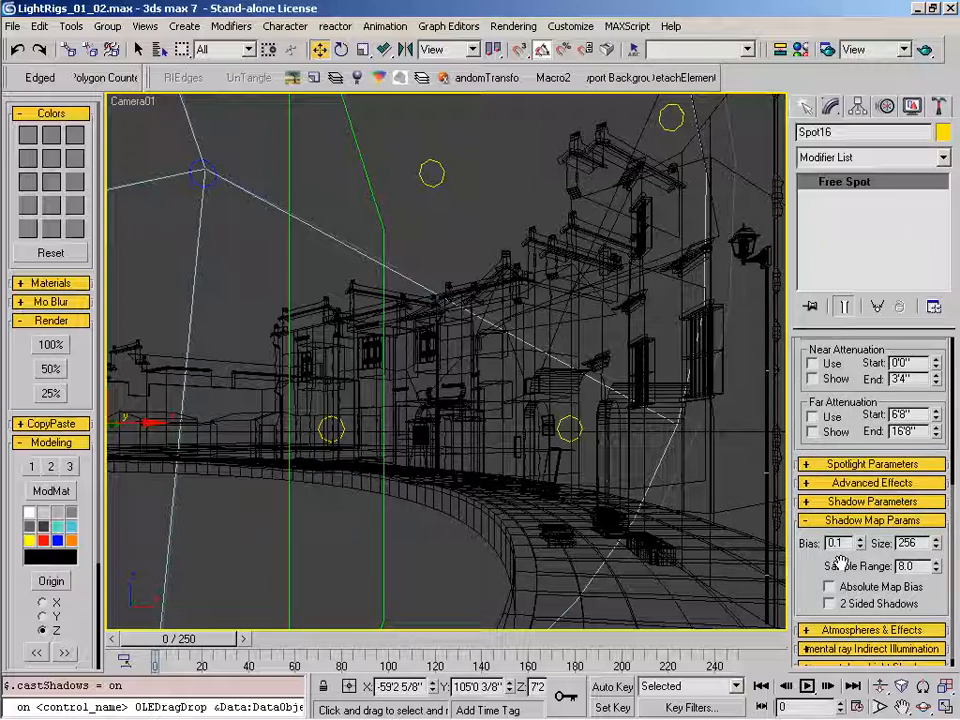
scroll(810, 455, up, 4)
scroll(810, 455, up, 2)
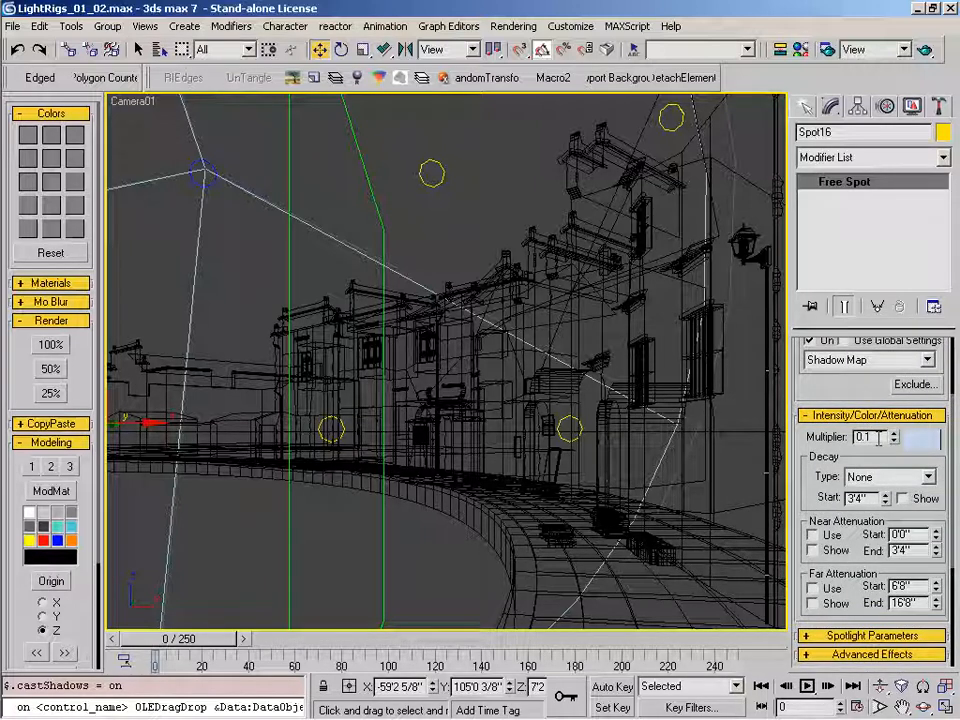
drag(853, 389, 850, 471)
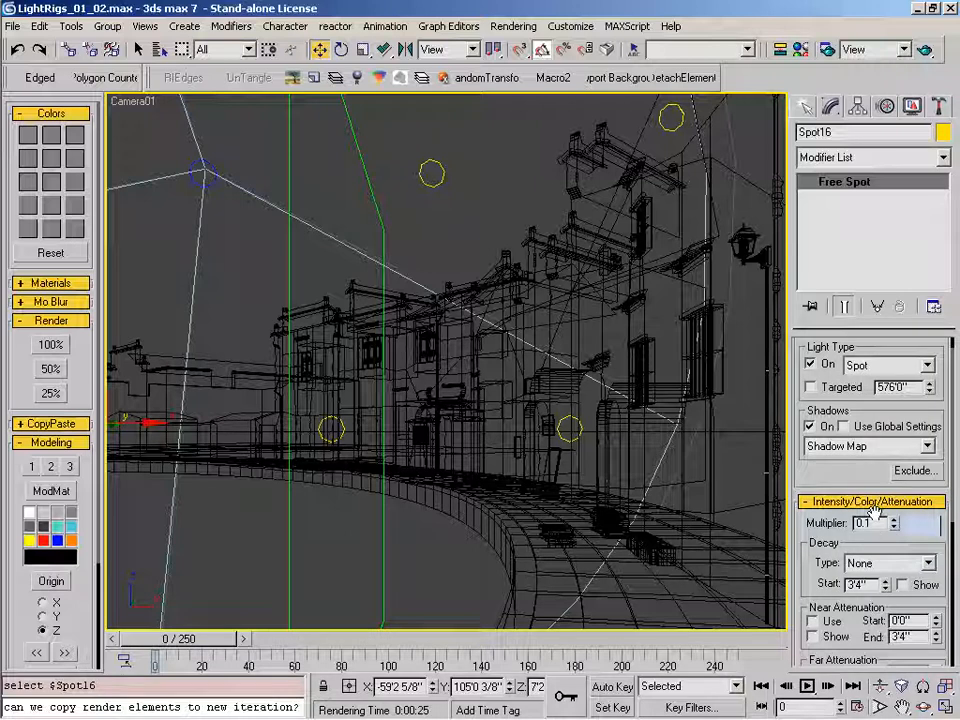
Render the Camera01 view at 50% size with the dome lights and move the render window aside.
click(50, 369)
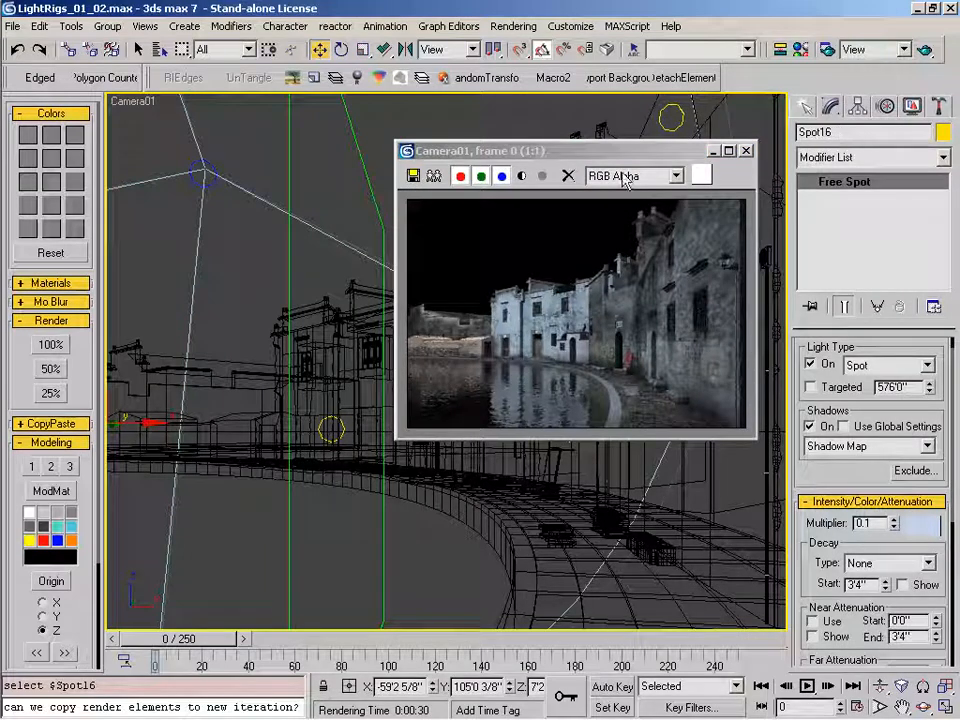
drag(653, 152, 643, 162)
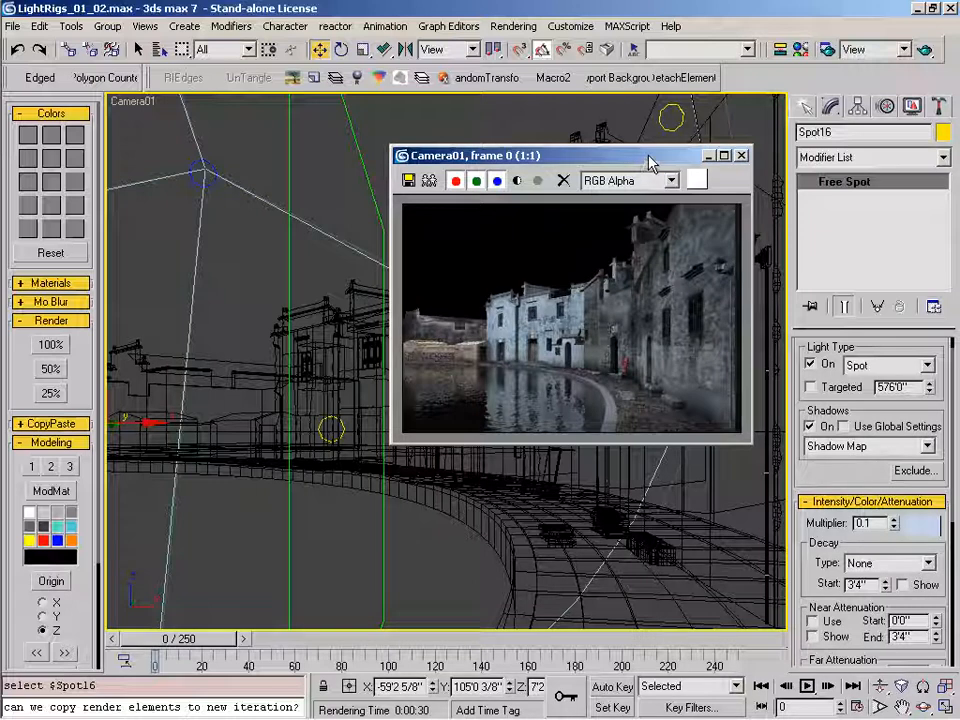
drag(649, 157, 651, 159)
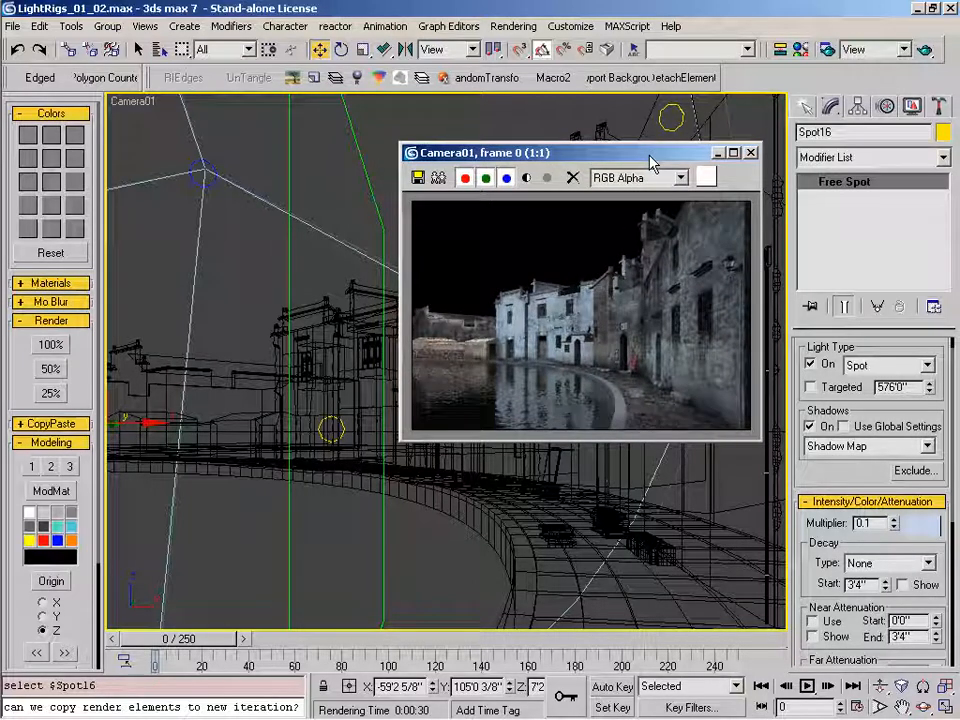
In theOnion, show LT_Env_Amb_Omni, hide LT_Env_Amb_Dome, and clone the rendered frame into its own window for comparison.
click(314, 77)
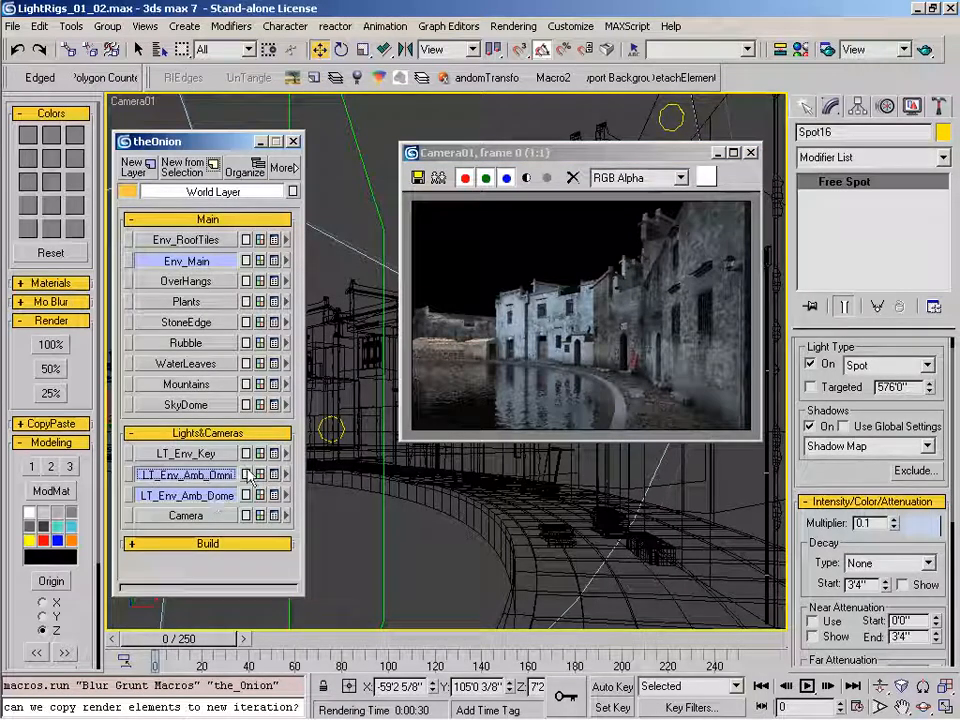
click(187, 495)
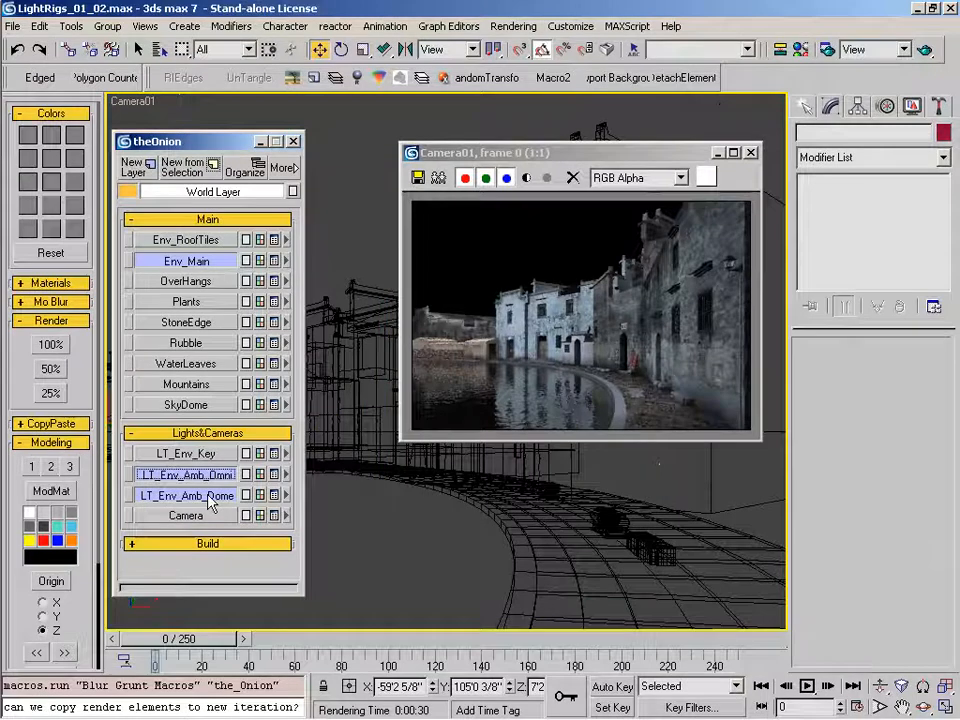
click(438, 177)
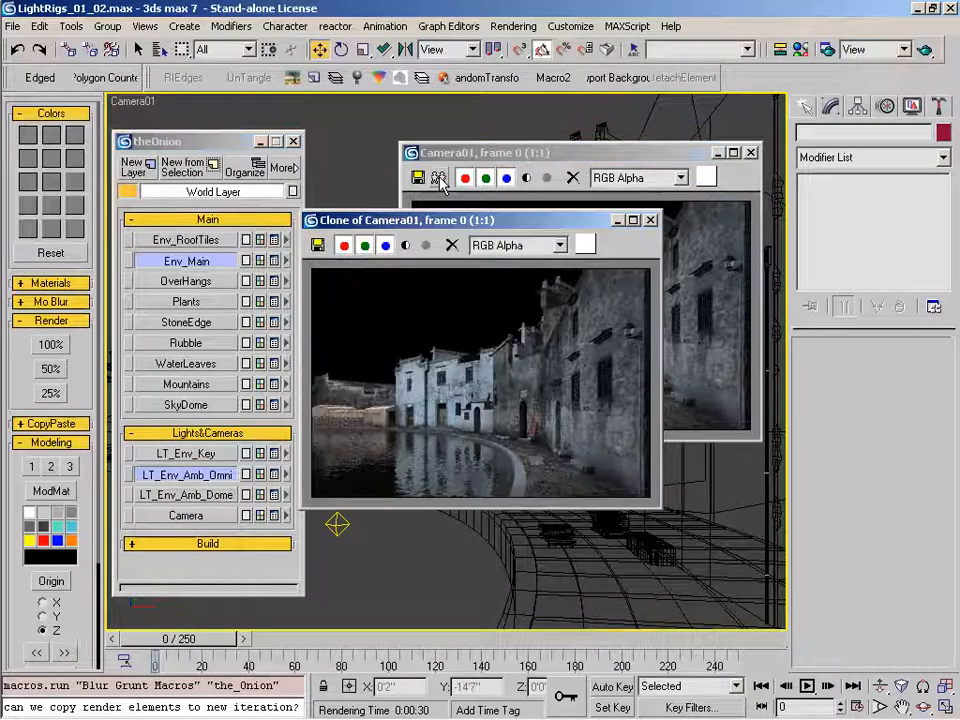
drag(400, 220, 410, 334)
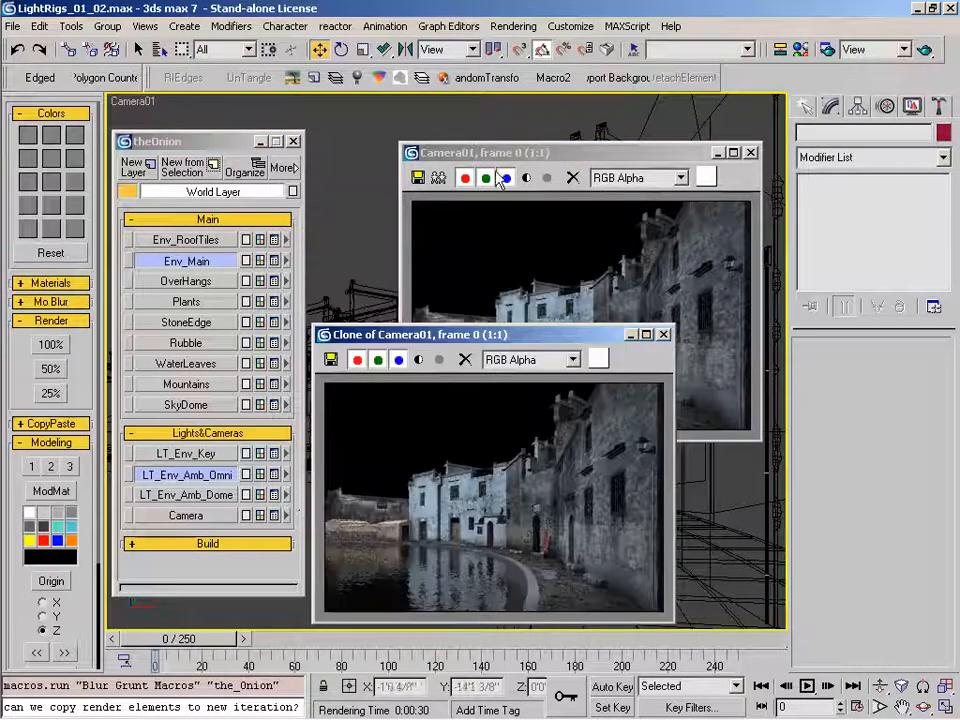
click(497, 152)
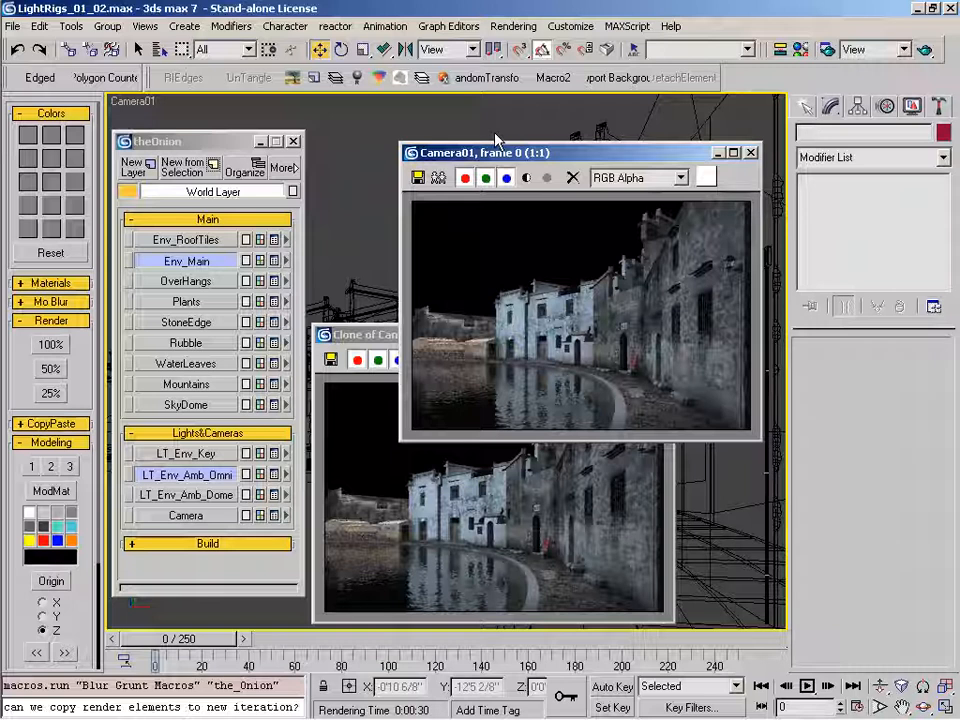
drag(497, 152, 512, 112)
Select a dome spotlight, lower the multiplier of the instanced lights to 0.07, and render the camera view at 50%.
click(205, 178)
double_click(866, 522)
text(1)
key(Return)
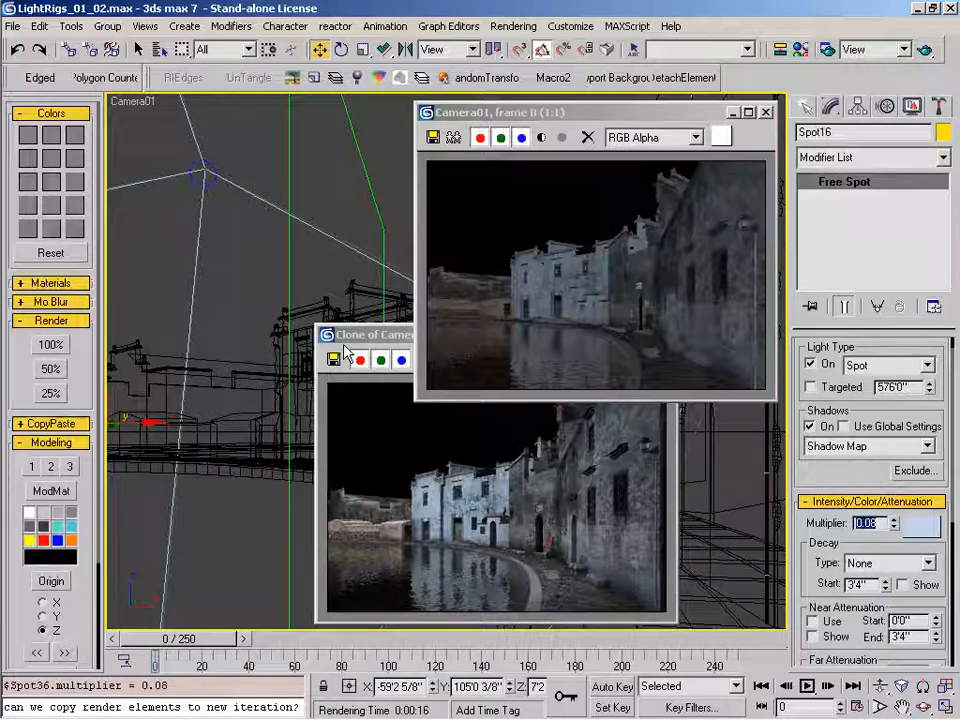
click(50, 369)
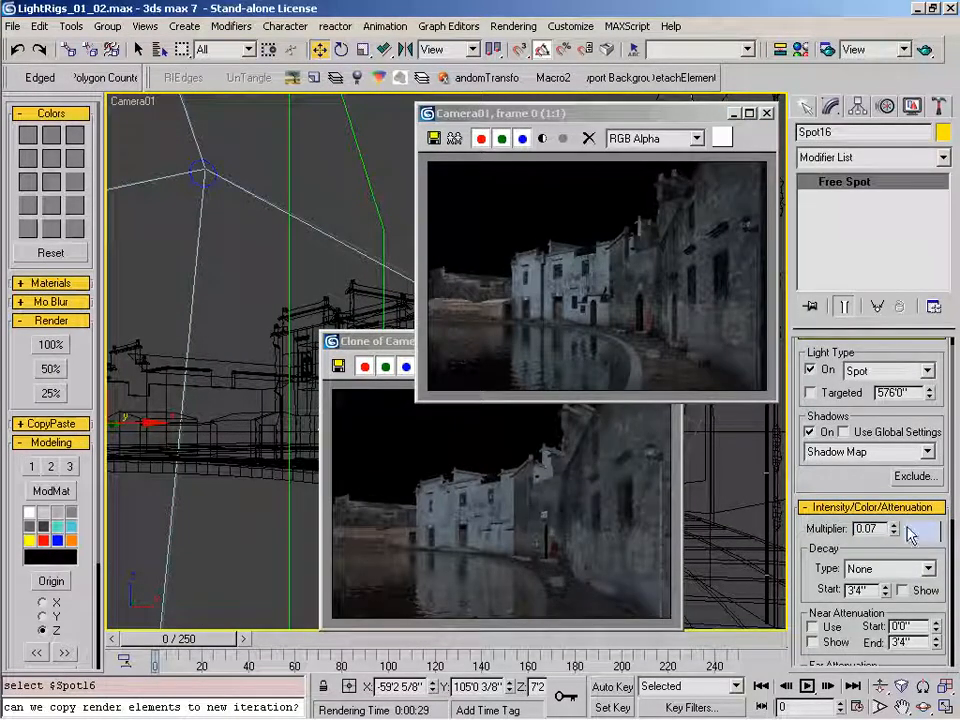
Place the cloned omni render beside the dome render and compare their shading.
scroll(905, 525, down, 2)
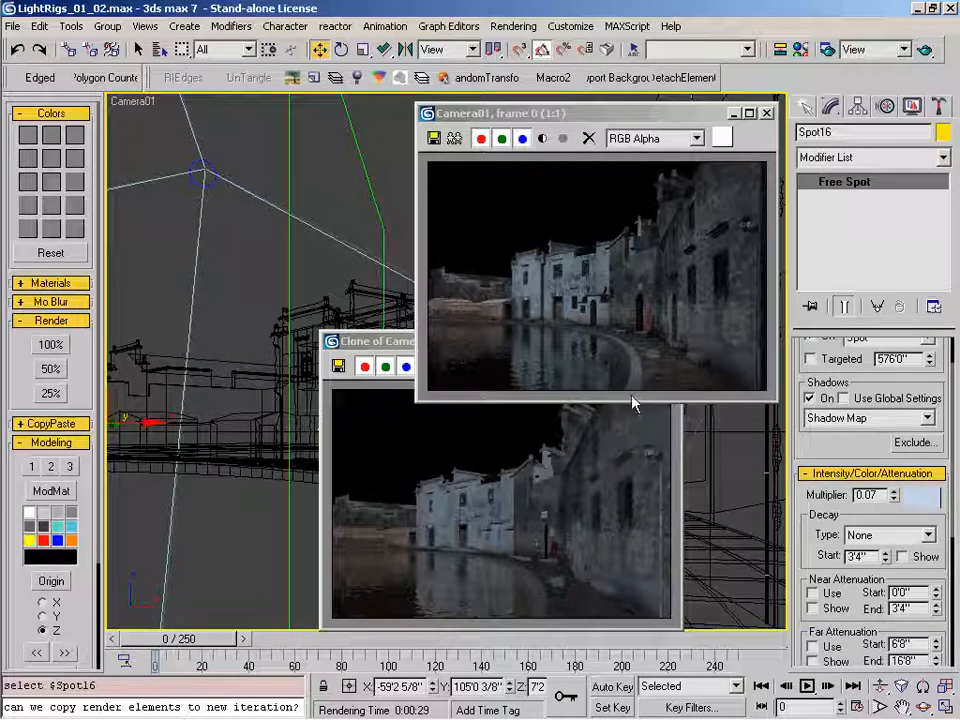
click(610, 488)
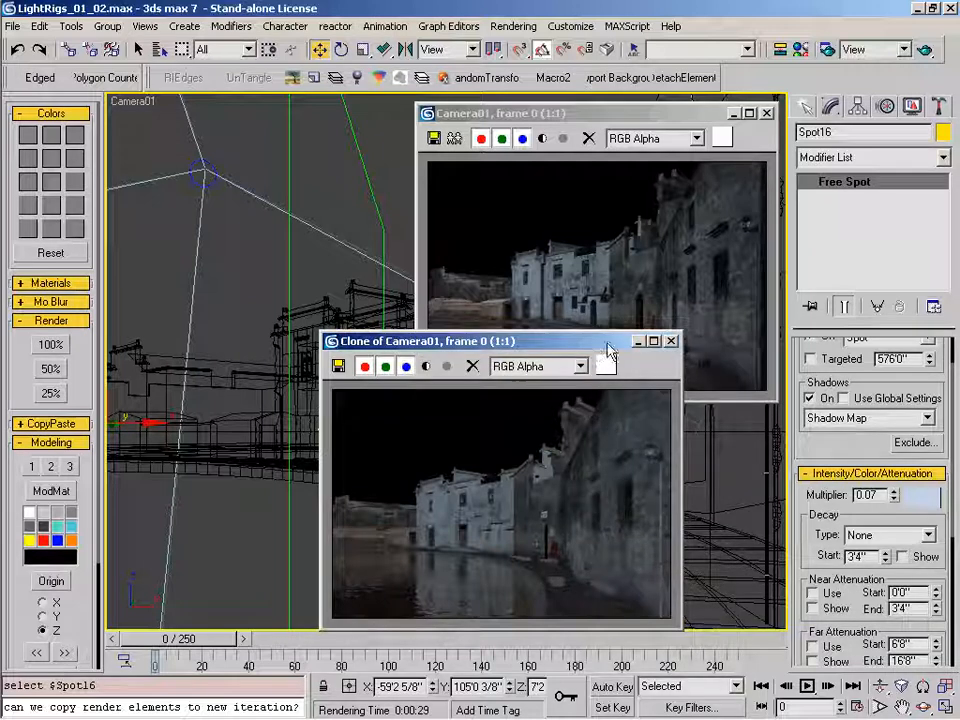
drag(627, 347, 422, 262)
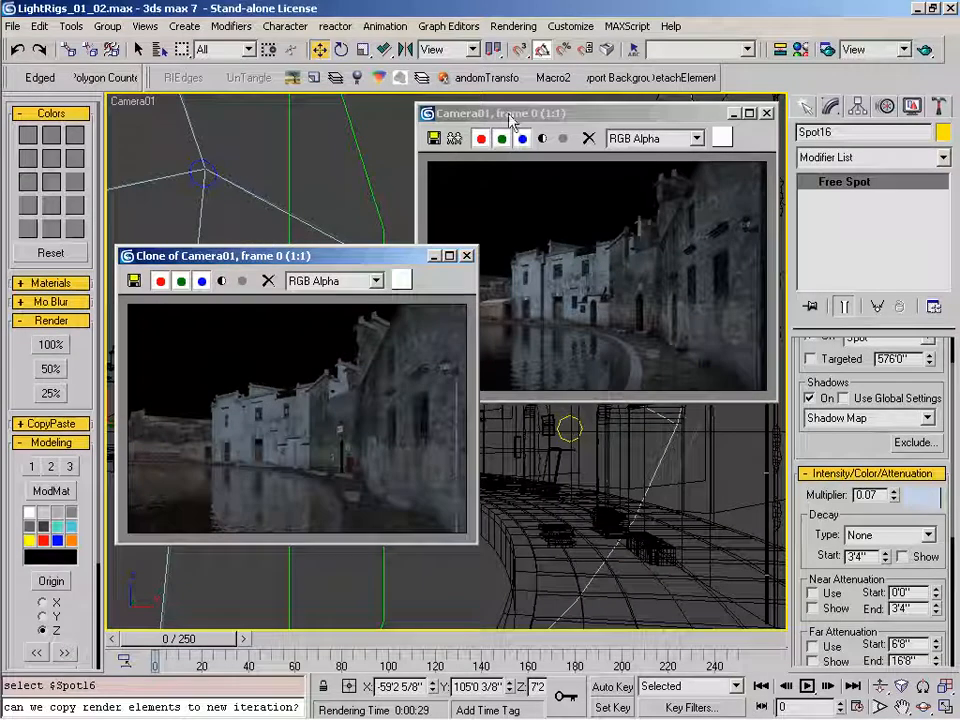
drag(513, 113, 522, 258)
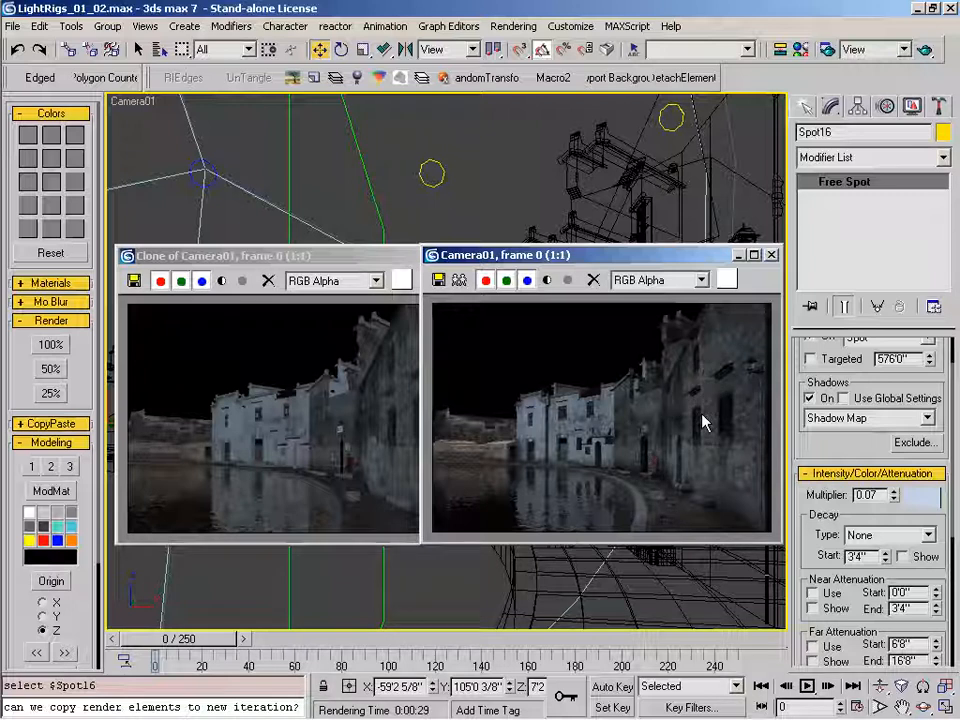
drag(586, 262, 563, 283)
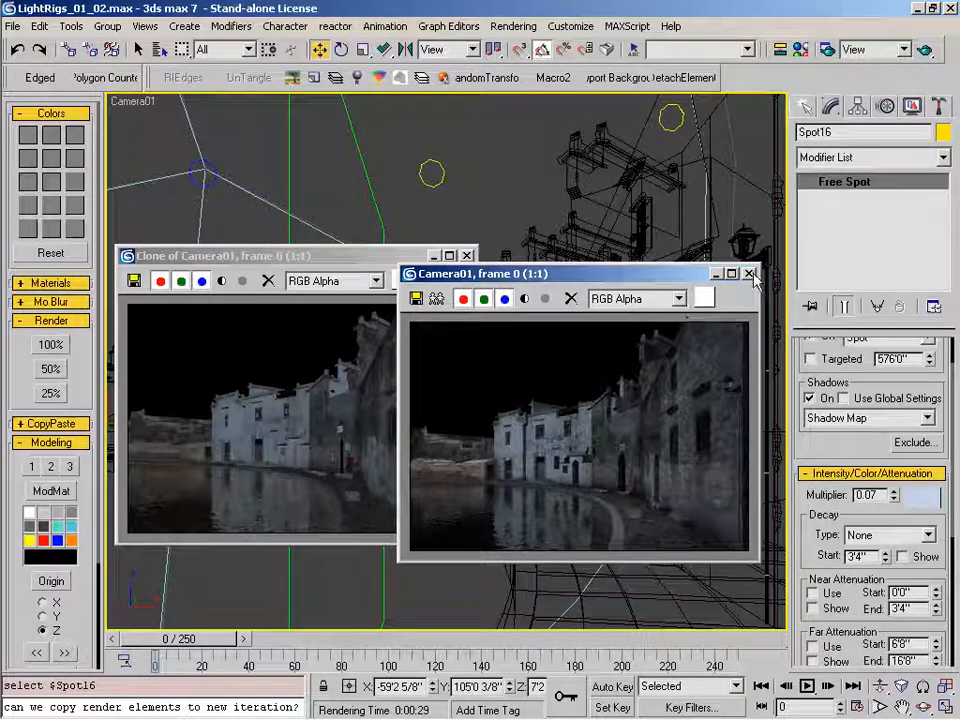
Hold the scene and minimize the cloned omni render.
key(ctrl+alt+h)
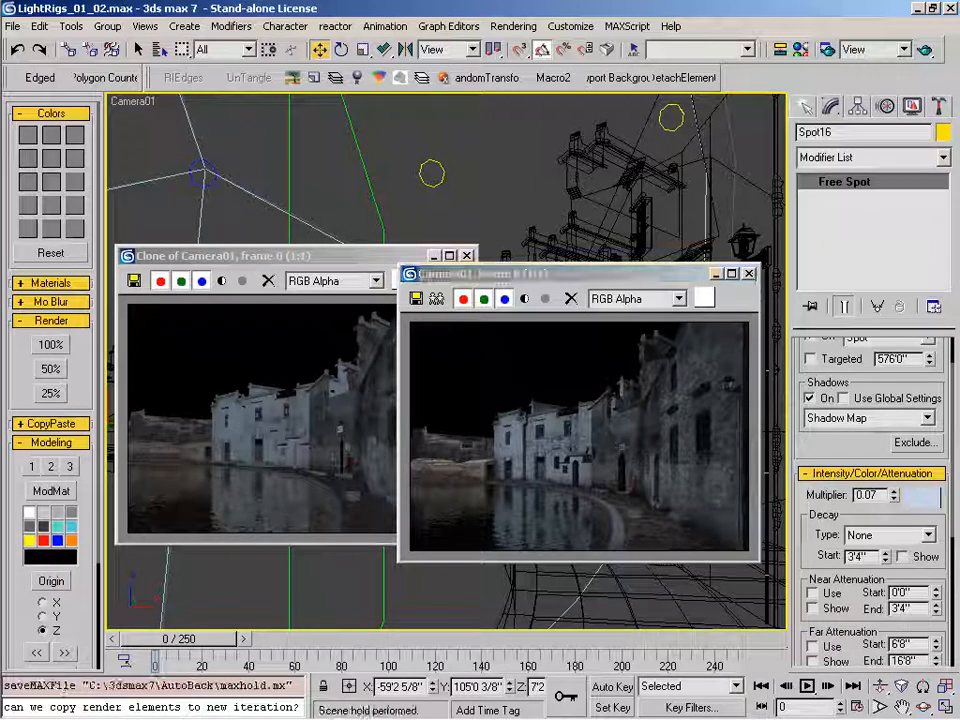
click(347, 258)
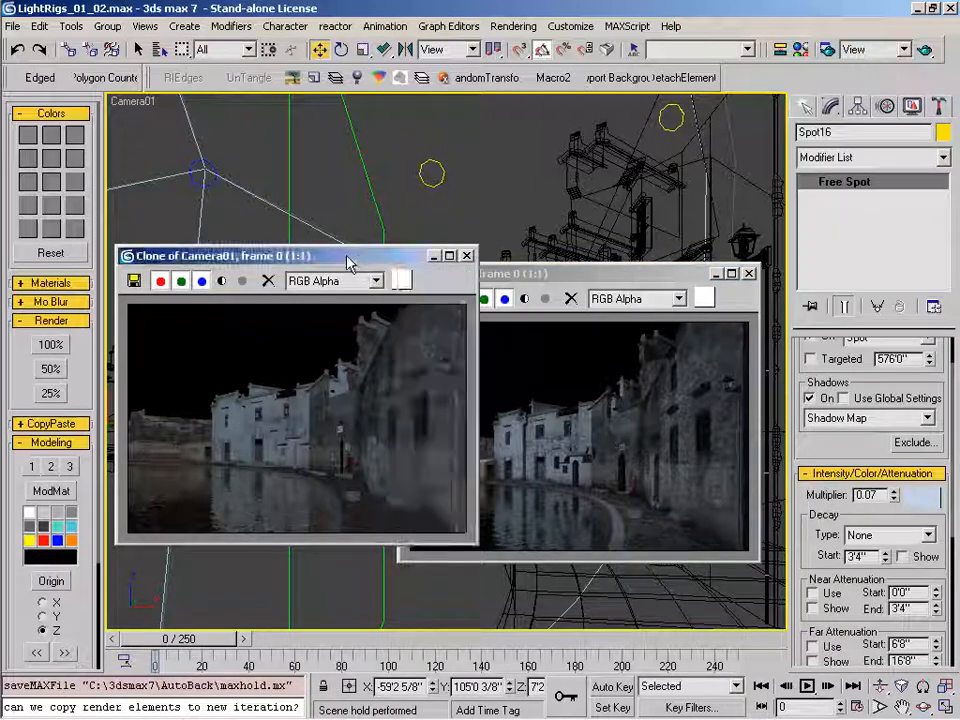
click(434, 256)
drag(471, 273, 464, 174)
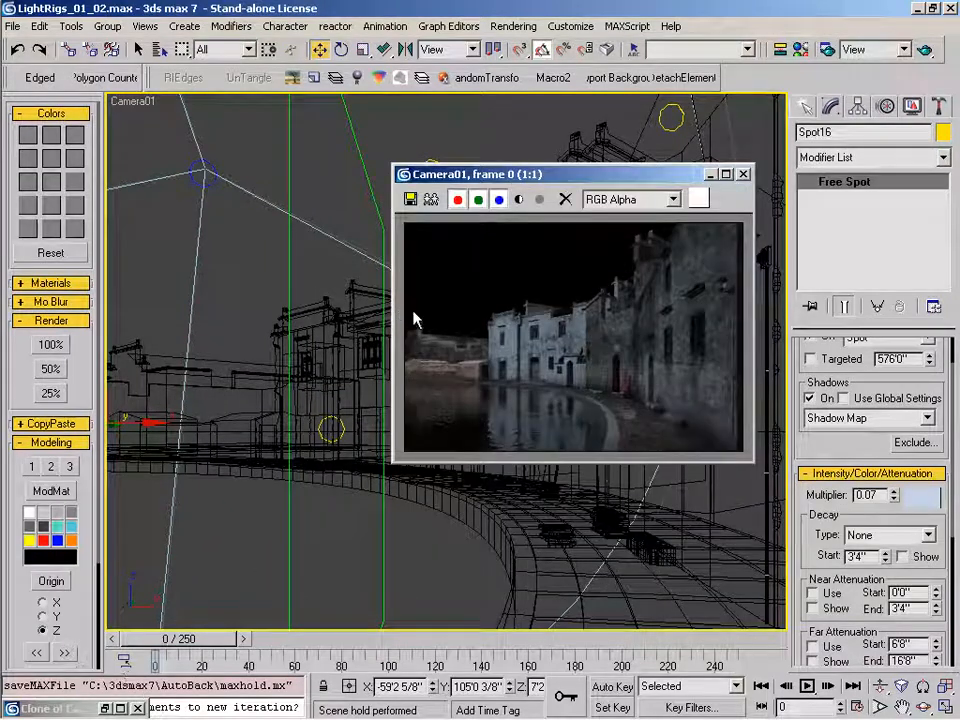
Clone the dome render, minimize the clone, and close the original Camera01 render window.
click(431, 199)
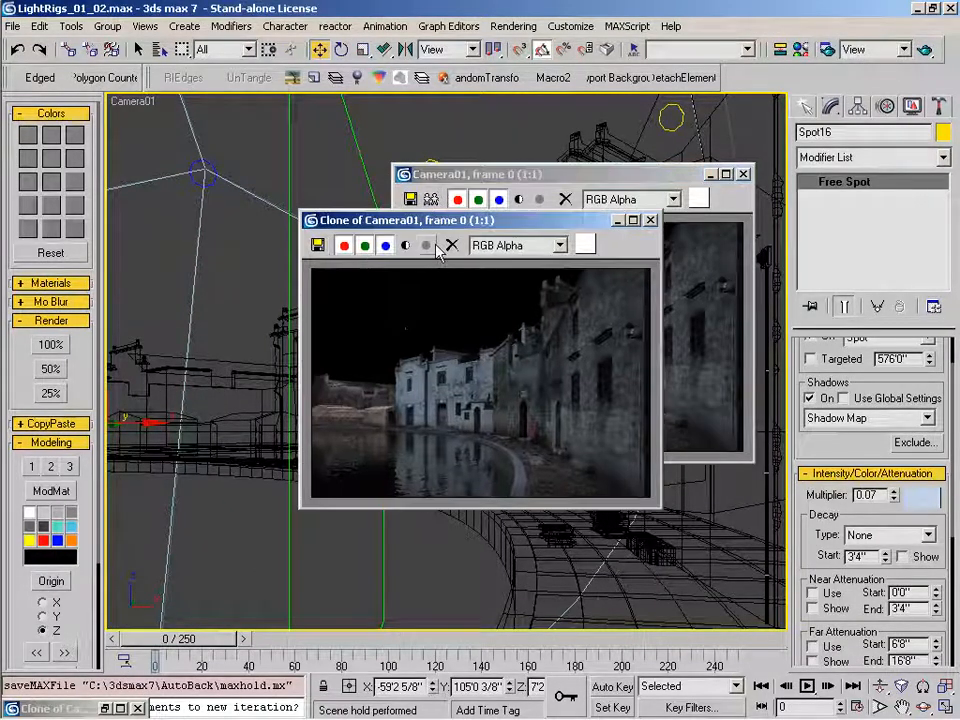
drag(617, 228, 547, 252)
click(549, 247)
drag(605, 183, 523, 189)
click(661, 180)
Open theOnion, switch to the Top view, and hide Env_Main so only the LT_Env_Amb_Dome lights are shown.
click(313, 77)
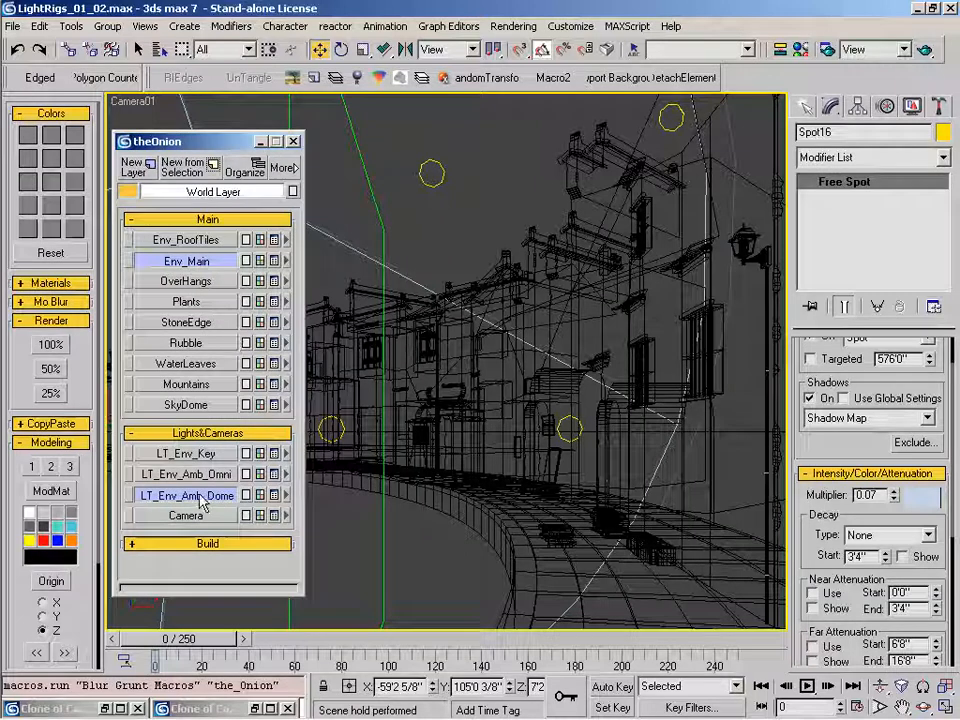
click(203, 497)
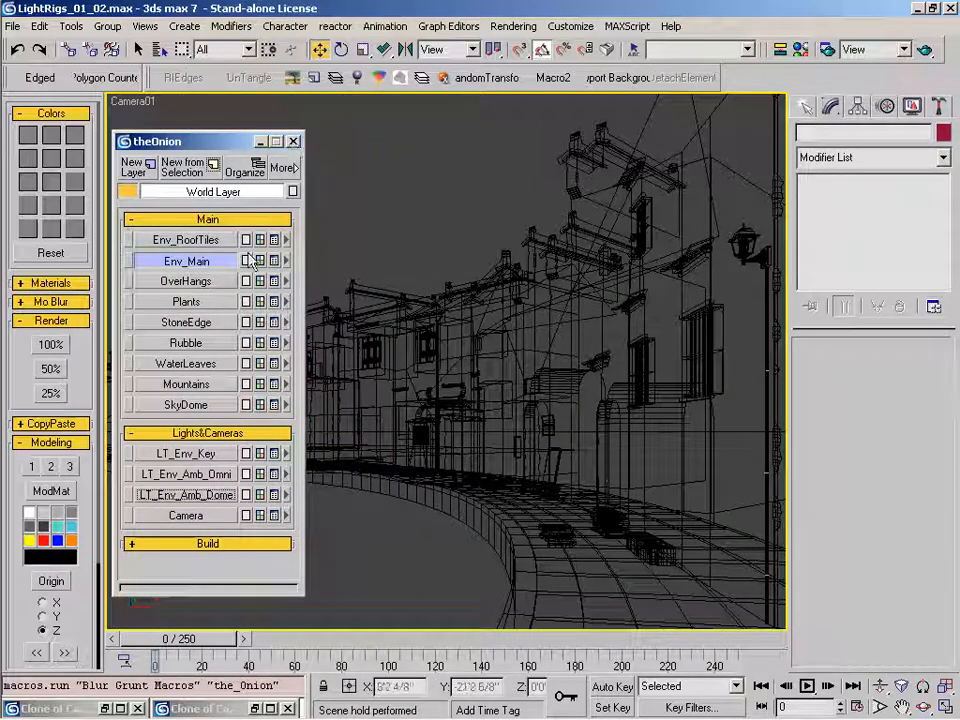
middle_click(484, 328)
key(t)
key(z)
scroll(480, 326, down, 3)
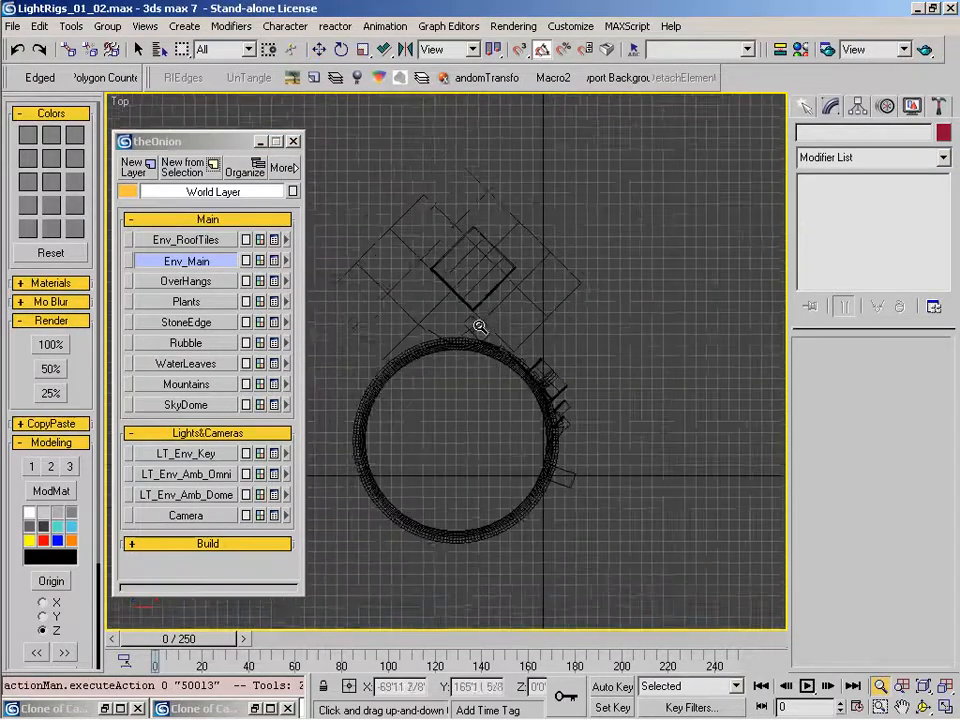
click(207, 262)
click(203, 495)
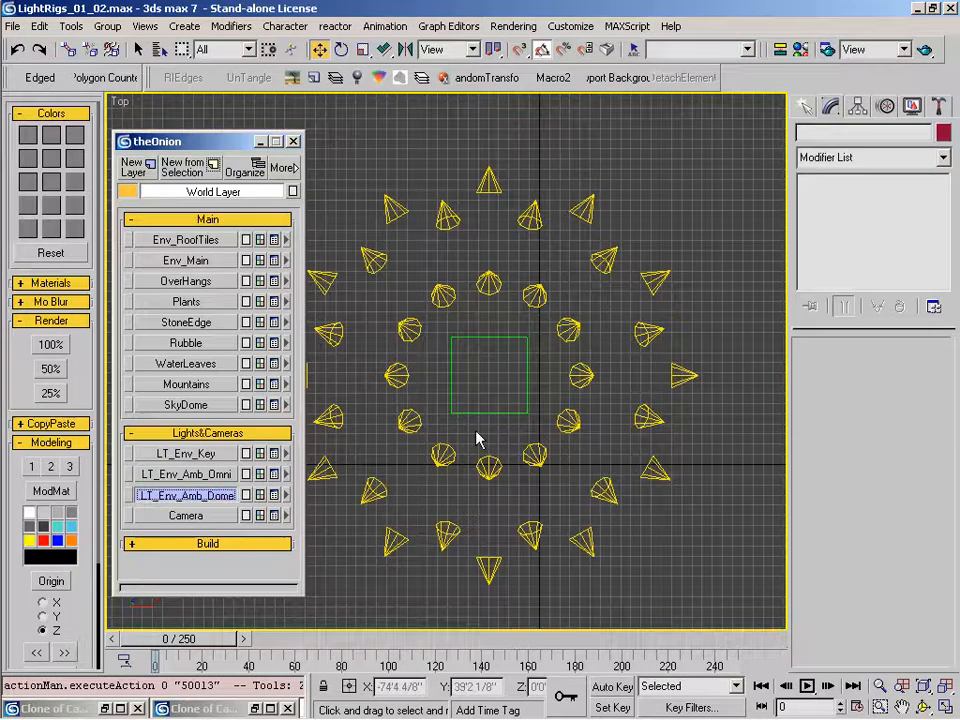
In the Front view, clone the leftmost bottom-row dome spotlight as an independent copy rotated 45 degrees below ground around the dome's centre.
key(f)
key(z)
scroll(490, 414, down, 3)
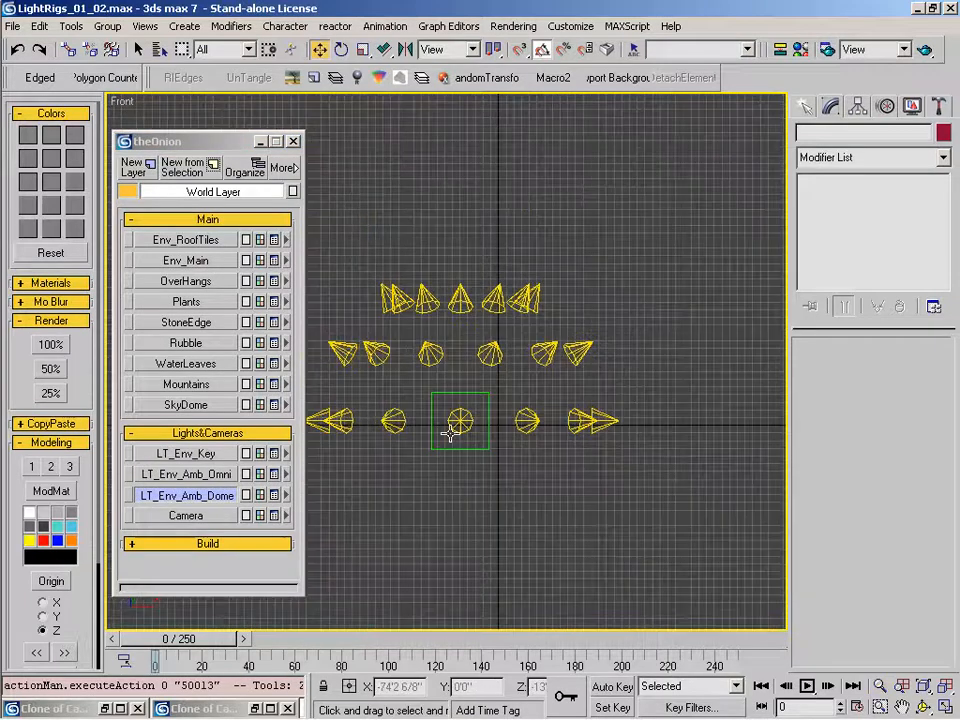
click(321, 428)
middle_drag(378, 450, 439, 438)
key(alt+z)
drag(458, 434, 478, 407)
right_click(488, 409)
key(e)
shift+drag(516, 328, 496, 389)
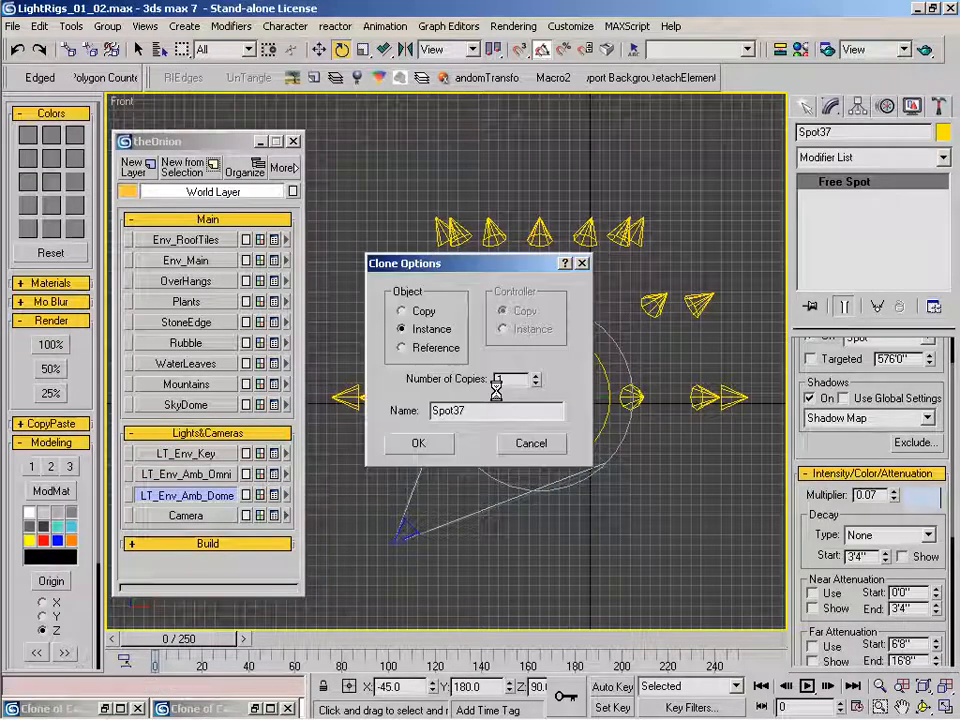
click(422, 316)
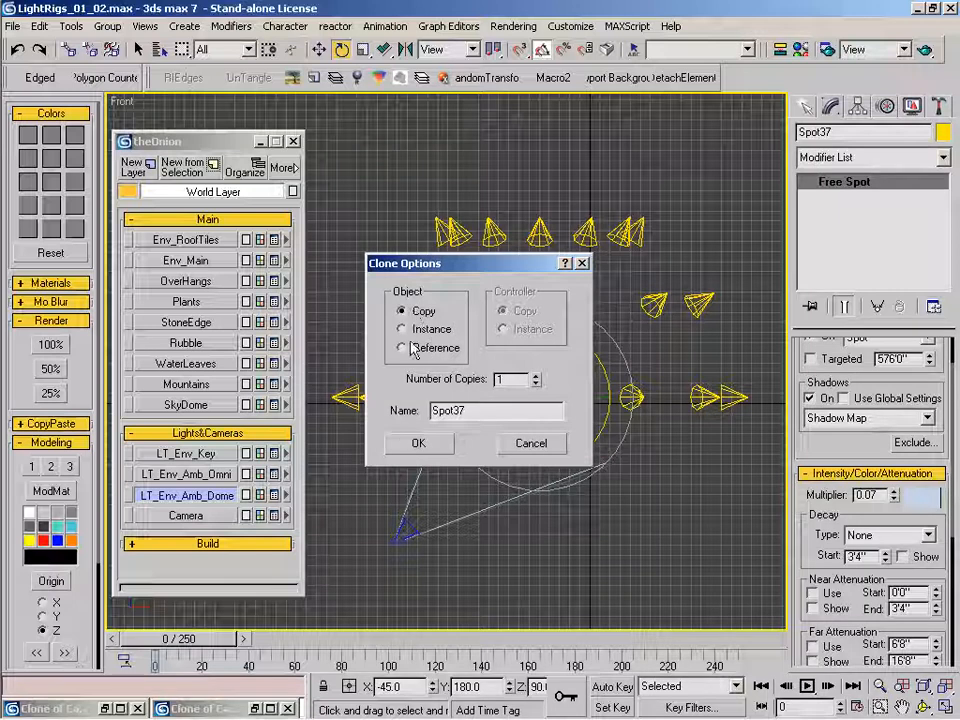
click(430, 446)
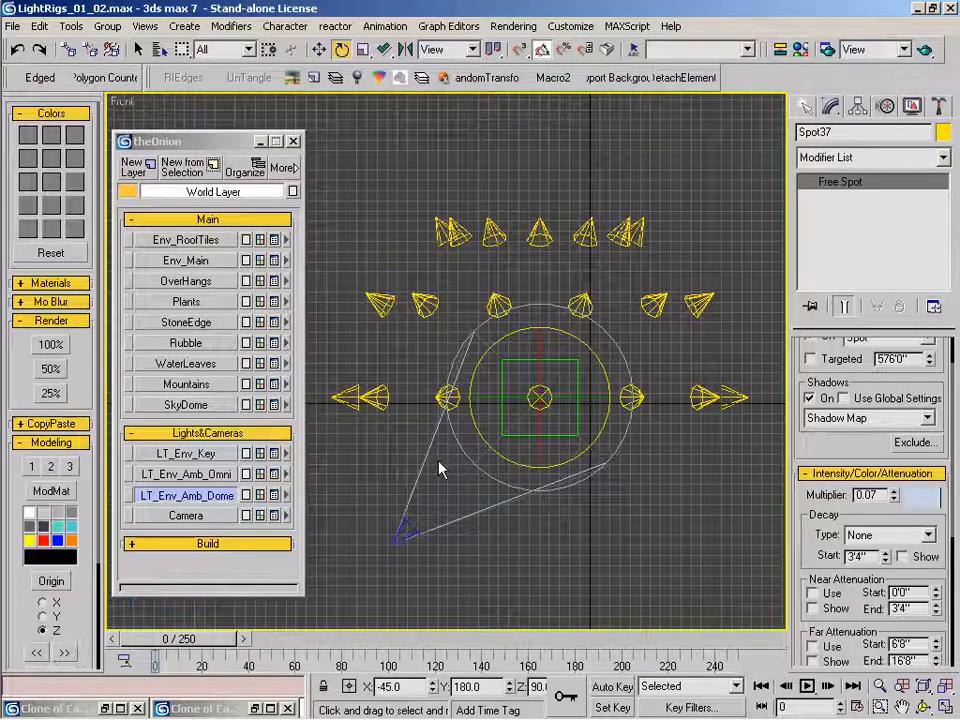
Create a new layer from the copied spotlight and hide the LT_Env_Amb_Dome layer.
middle_drag(439, 467, 439, 435)
click(207, 162)
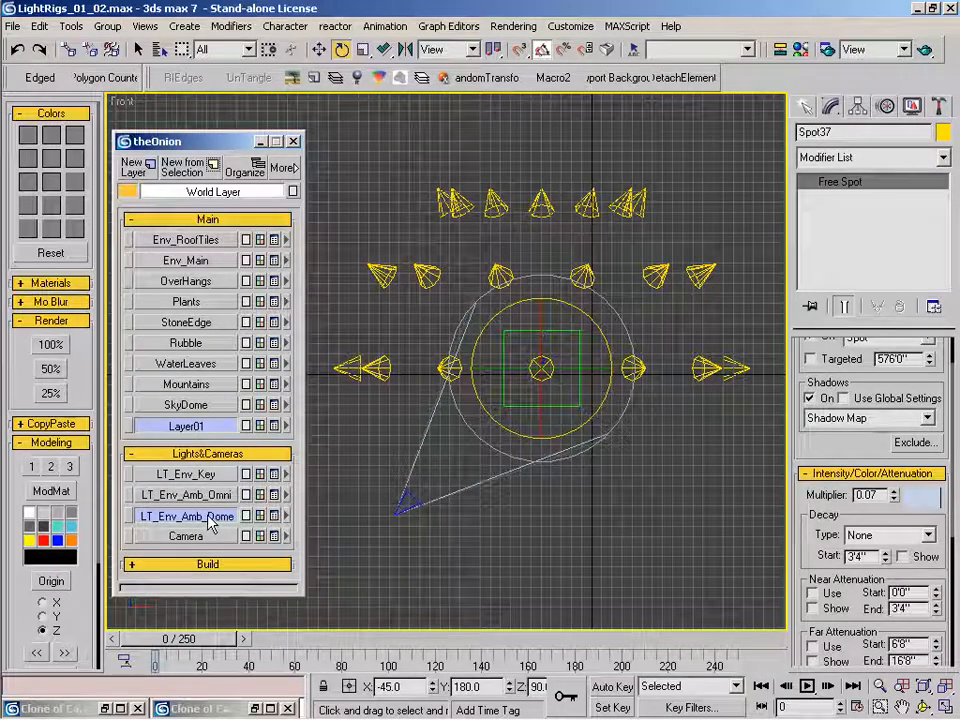
click(210, 518)
In the Top view, rotate-clone the below-ground spotlight as instances every 30 degrees to form a full ring of 12 lights.
key(t)
key(z)
key(alt+z)
drag(481, 362, 480, 446)
middle_drag(486, 424, 480, 452)
right_click(536, 345)
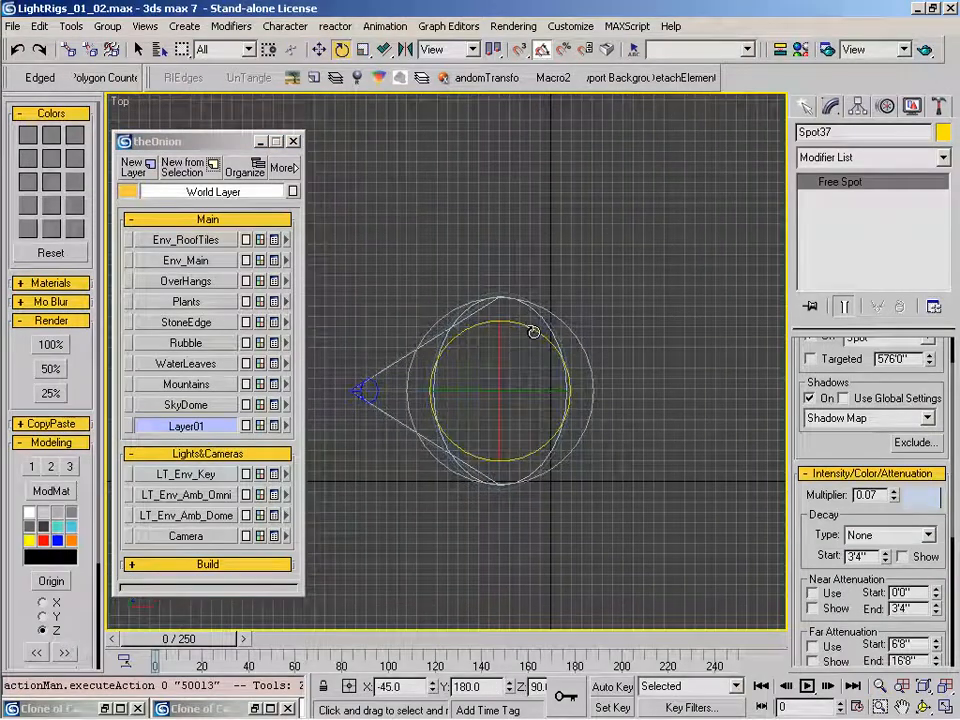
mouse_move(533, 332)
shift+mouse_down()
mouse_move(557, 350)
mouse_move(560, 325)
shift+mouse_up()
click(430, 329)
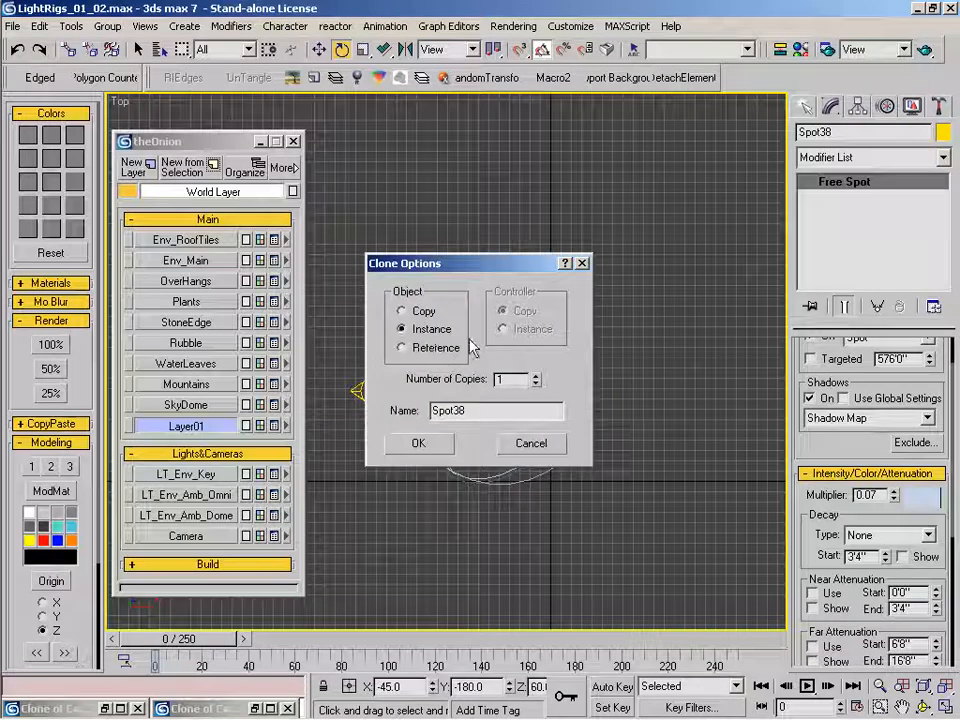
click(426, 445)
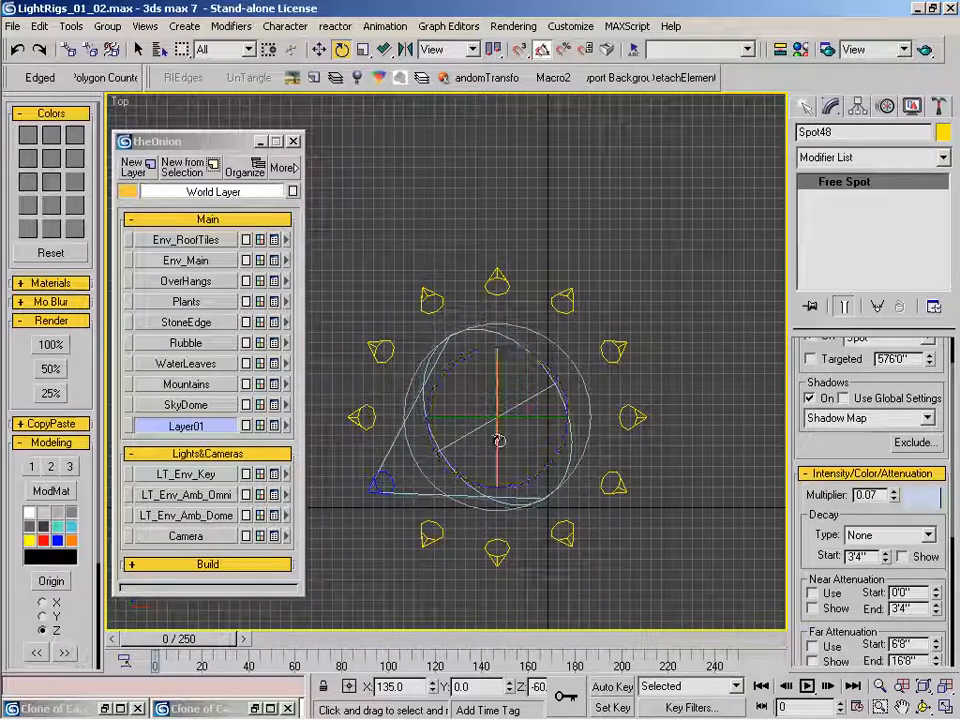
Turn off shadows for the instanced ring lights and set their colour to RGB 176, 154, 137.
middle_drag(492, 431, 523, 420)
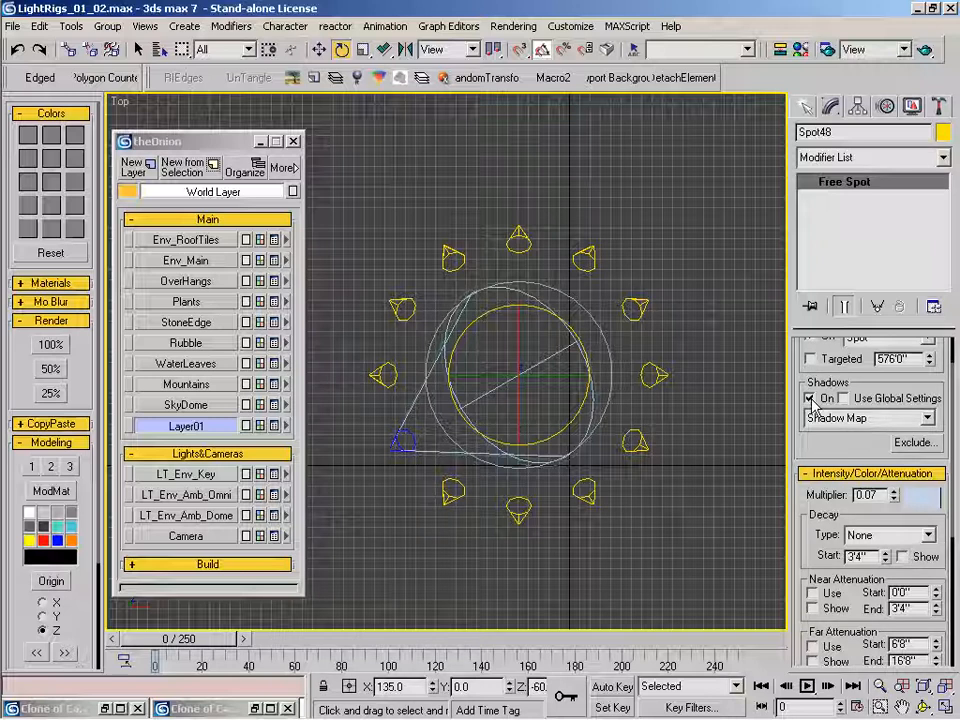
drag(841, 447, 823, 515)
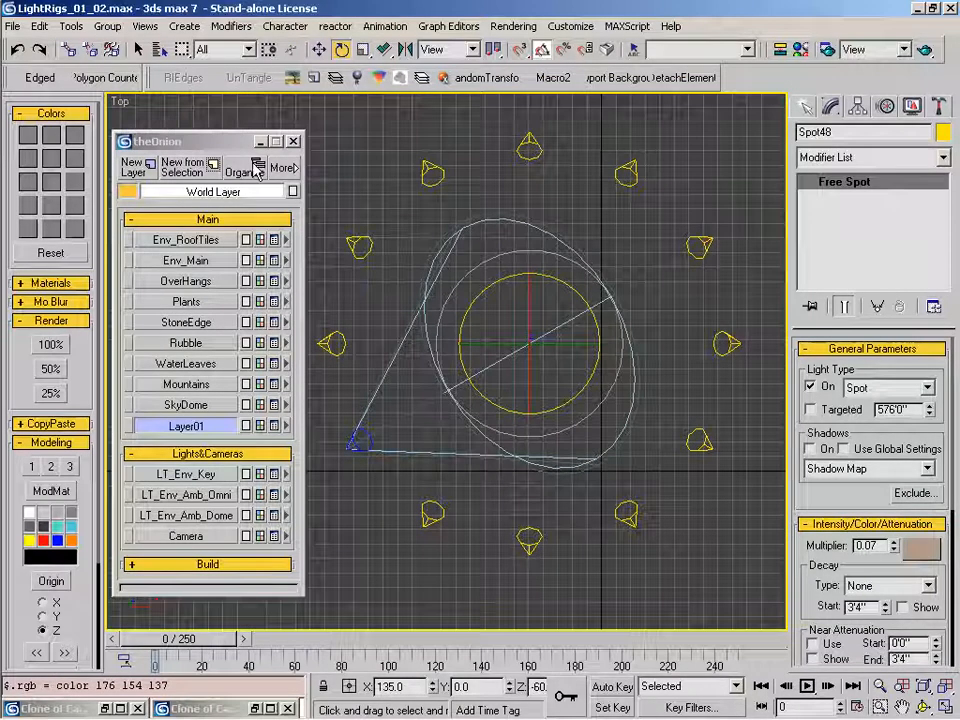
Rename Layer01 to LT_Env_Bounce in its layer properties.
right_click(289, 427)
click(369, 573)
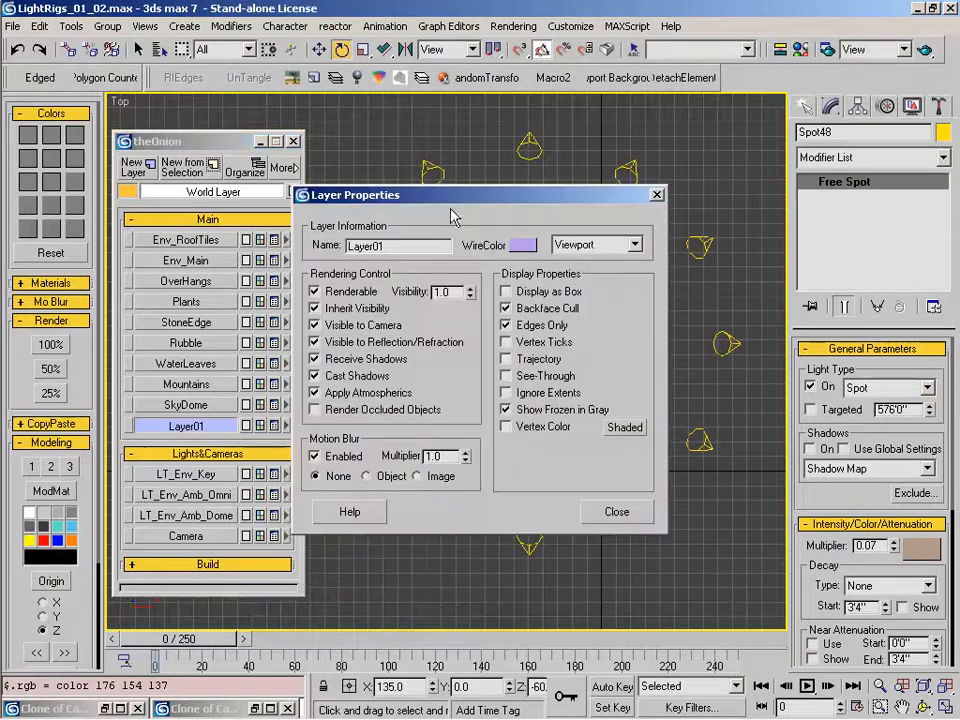
double_click(393, 246)
text(LT_Env_Bounce)
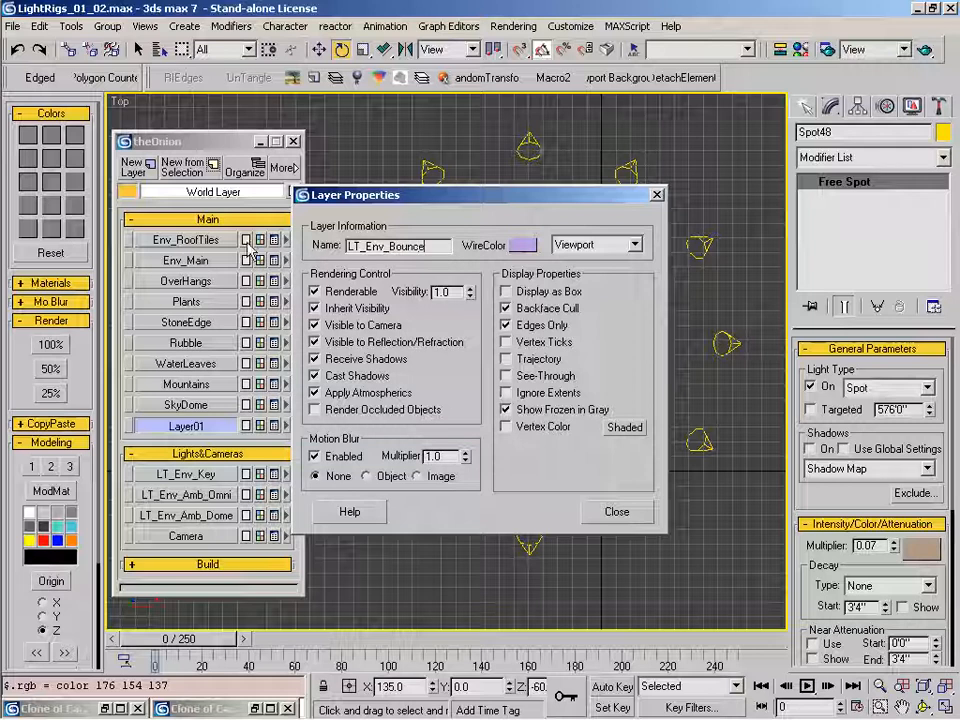
click(605, 512)
Move the LT_Env_Bounce layer from the Main group into the Lights&Cameras group.
click(249, 172)
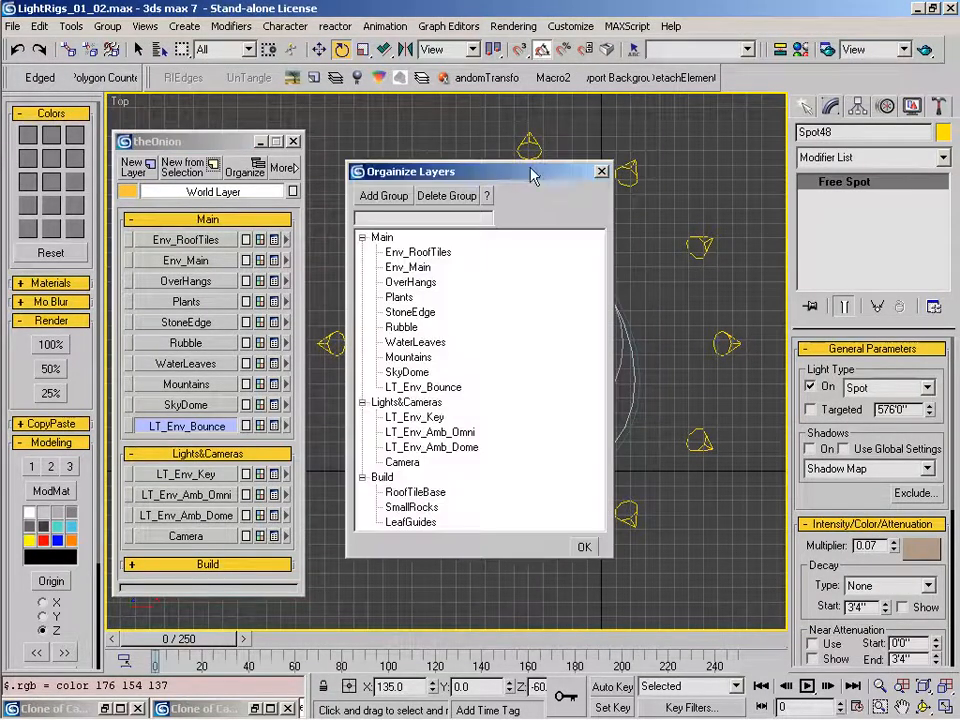
drag(531, 171, 531, 62)
drag(424, 278, 436, 340)
click(588, 546)
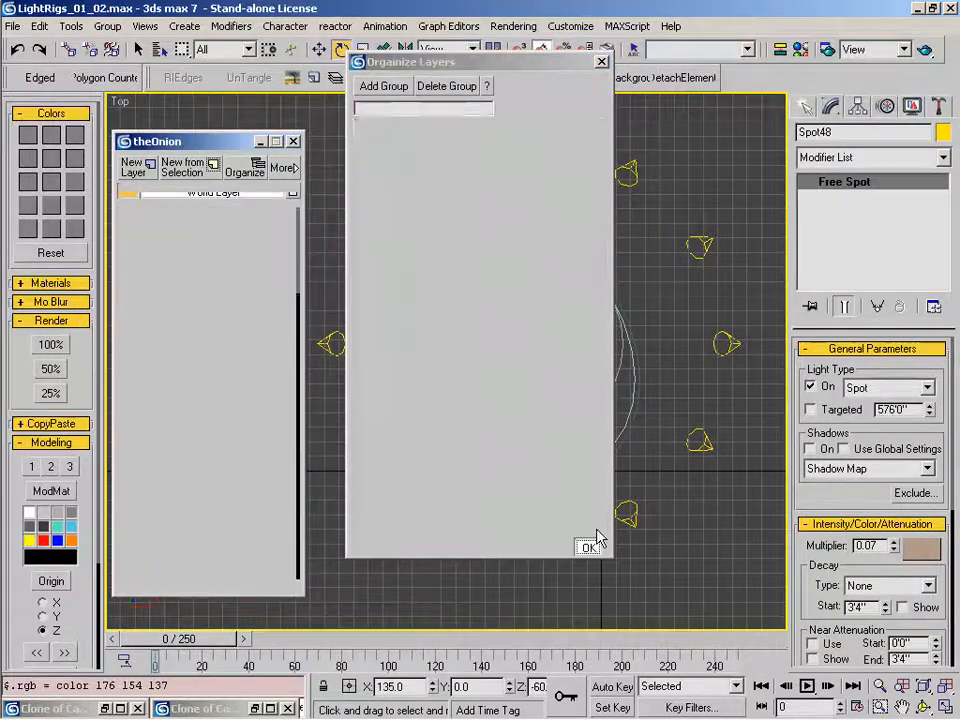
Show the Env_Main layer and render the Camera01 view at 50% with only the bounce lights visible.
middle_drag(503, 491, 502, 511)
scroll(495, 446, down, 1)
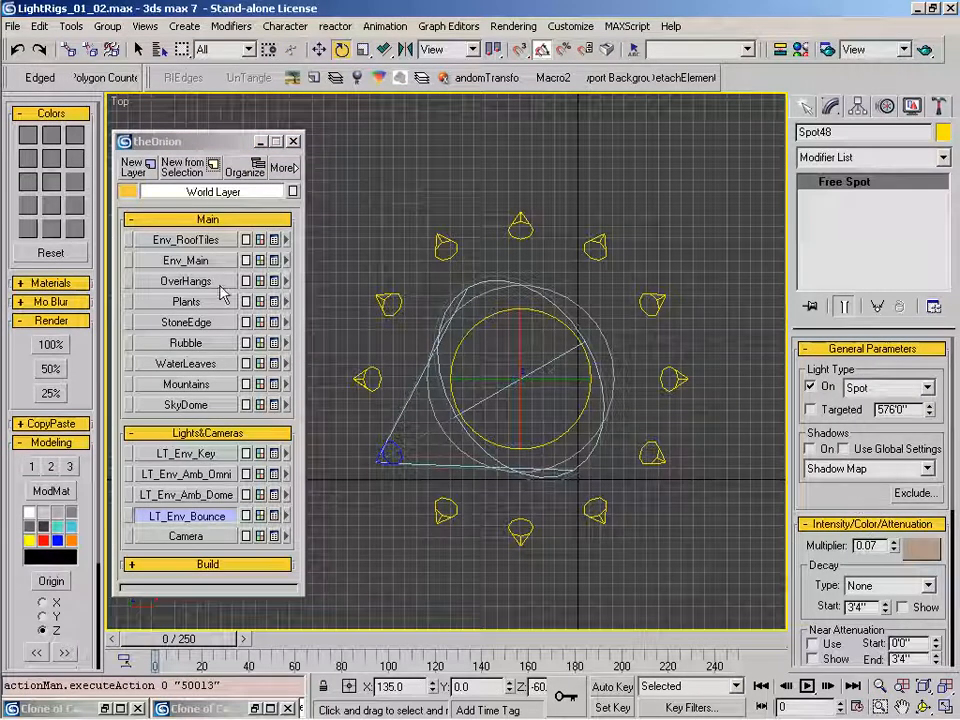
click(200, 261)
middle_drag(497, 450, 519, 441)
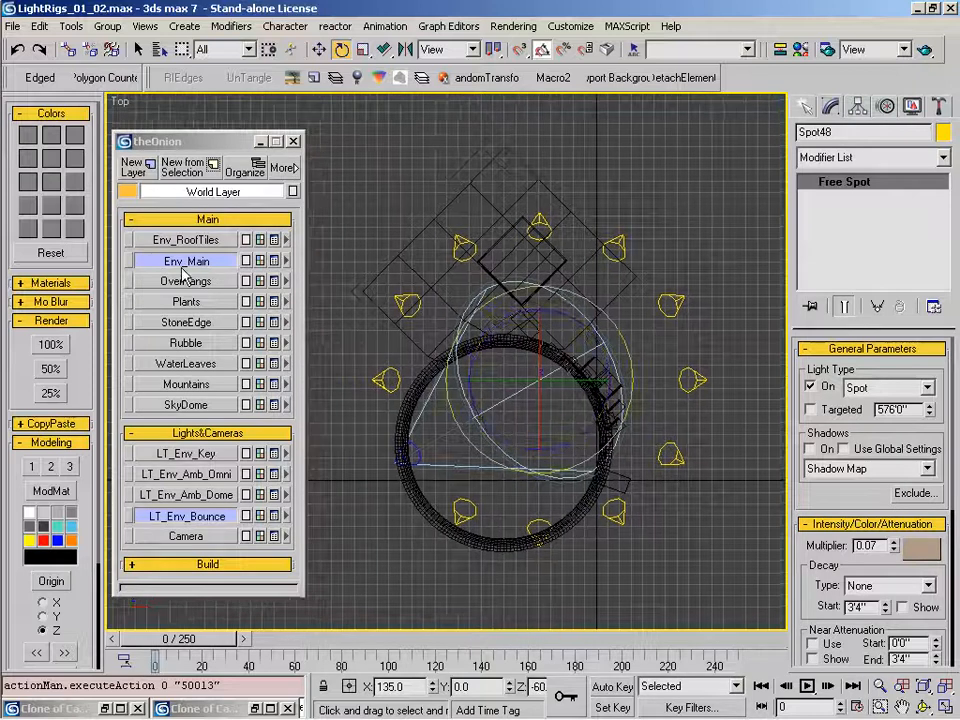
key(c)
double_click(455, 291)
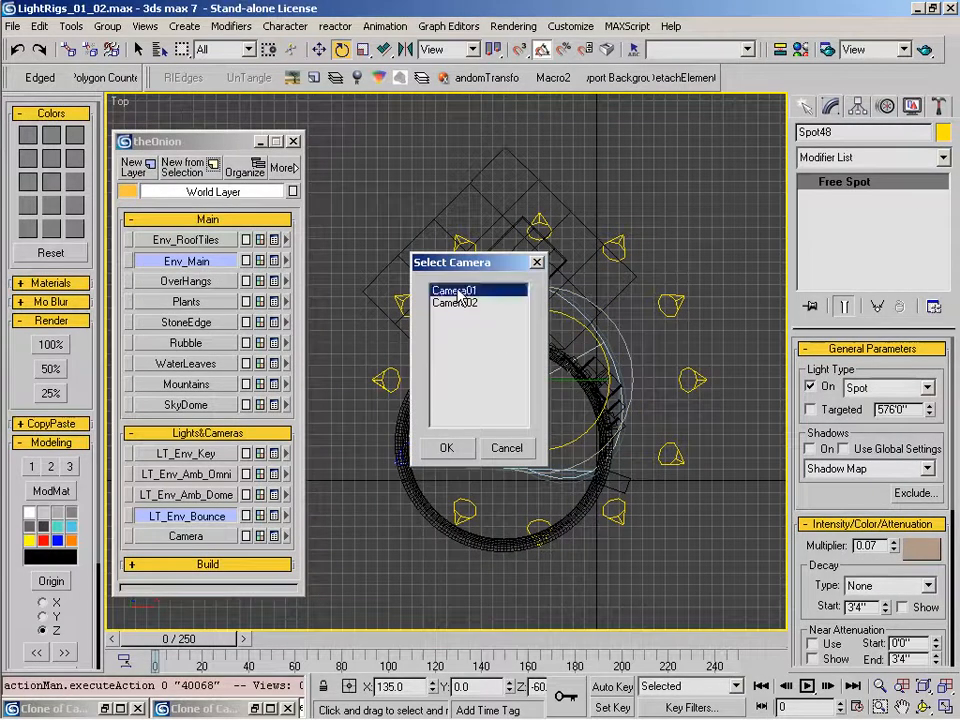
click(293, 141)
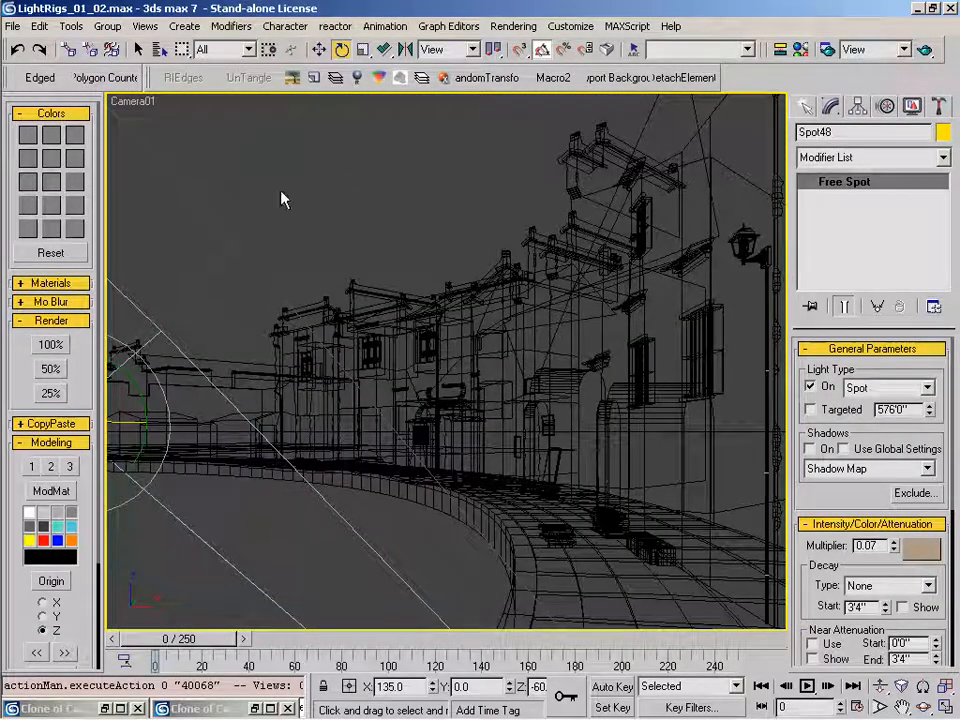
key(q)
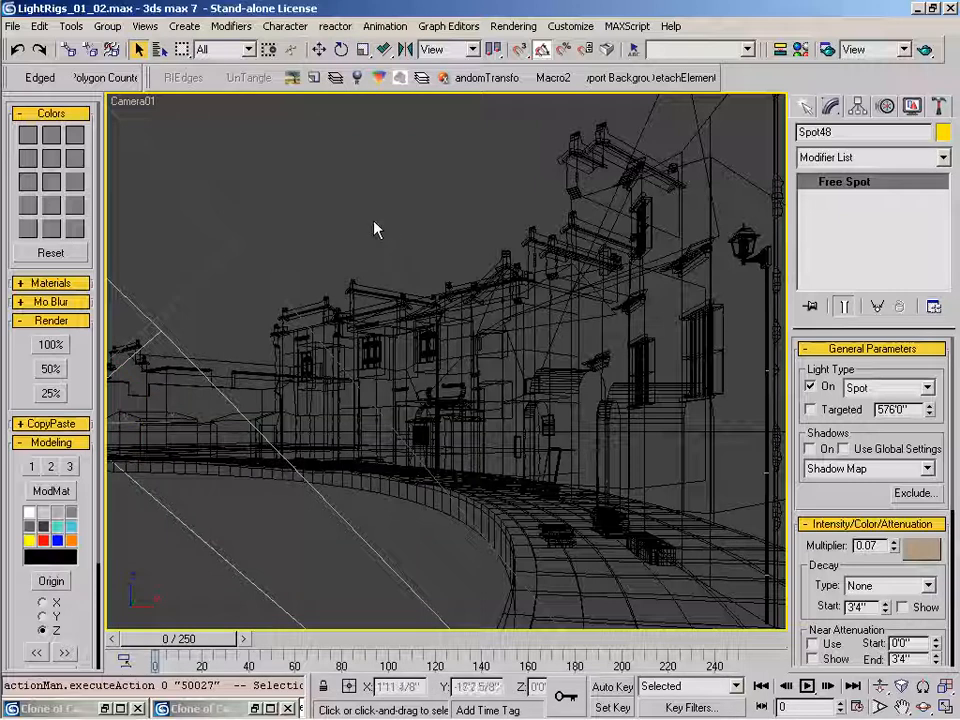
click(52, 369)
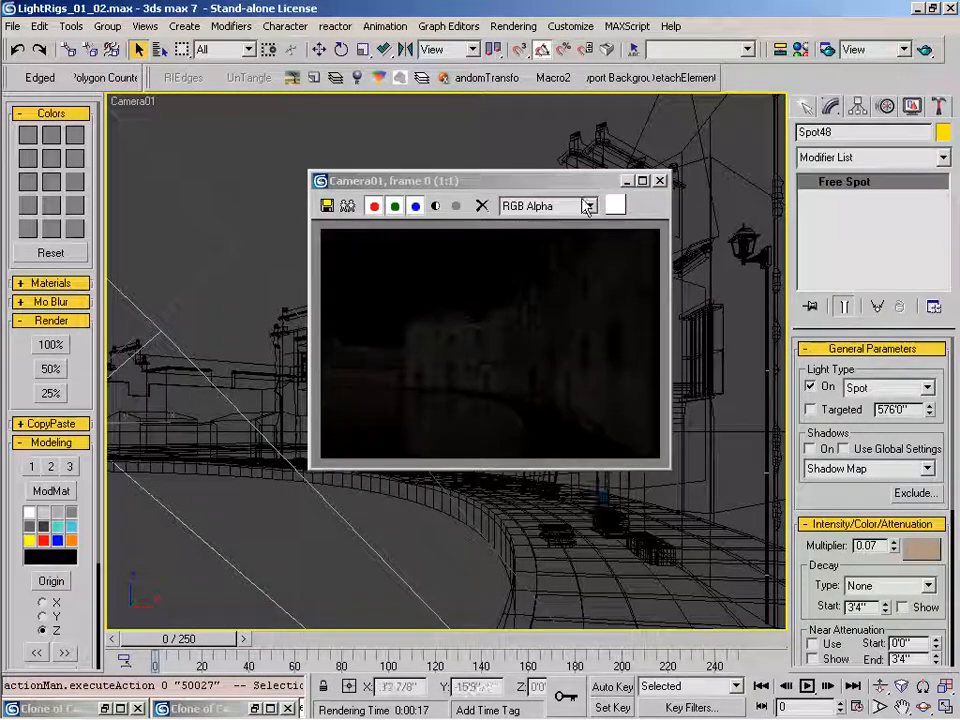
drag(557, 182, 556, 248)
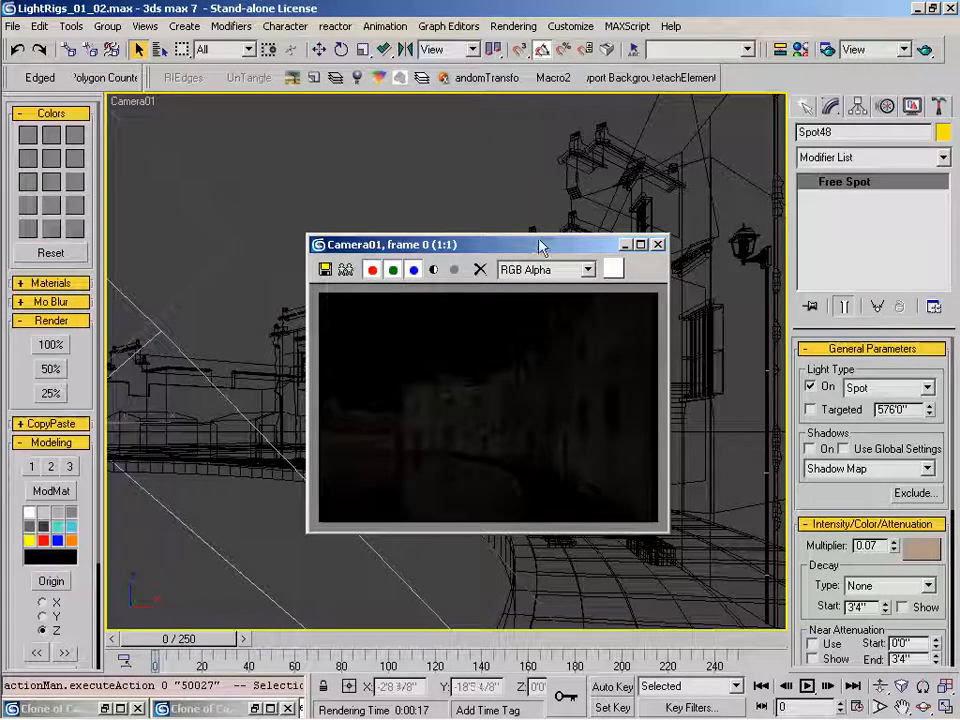
Stop the bounce lights from affecting specular highlights in their Advanced Effects.
drag(825, 476, 846, 272)
click(840, 567)
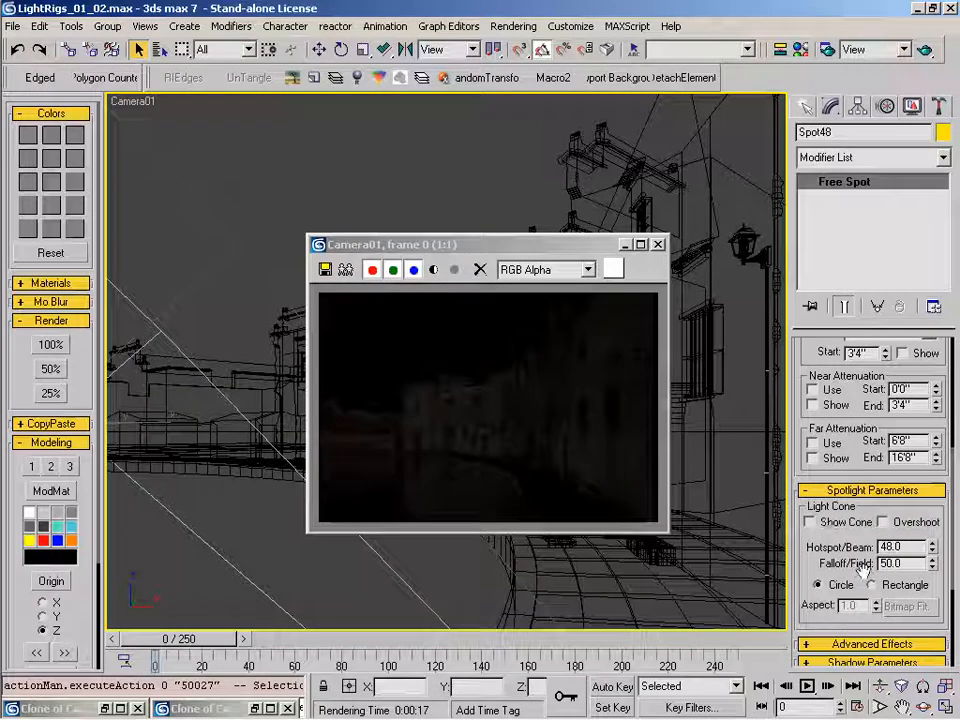
scroll(840, 565, down, 3)
click(880, 470)
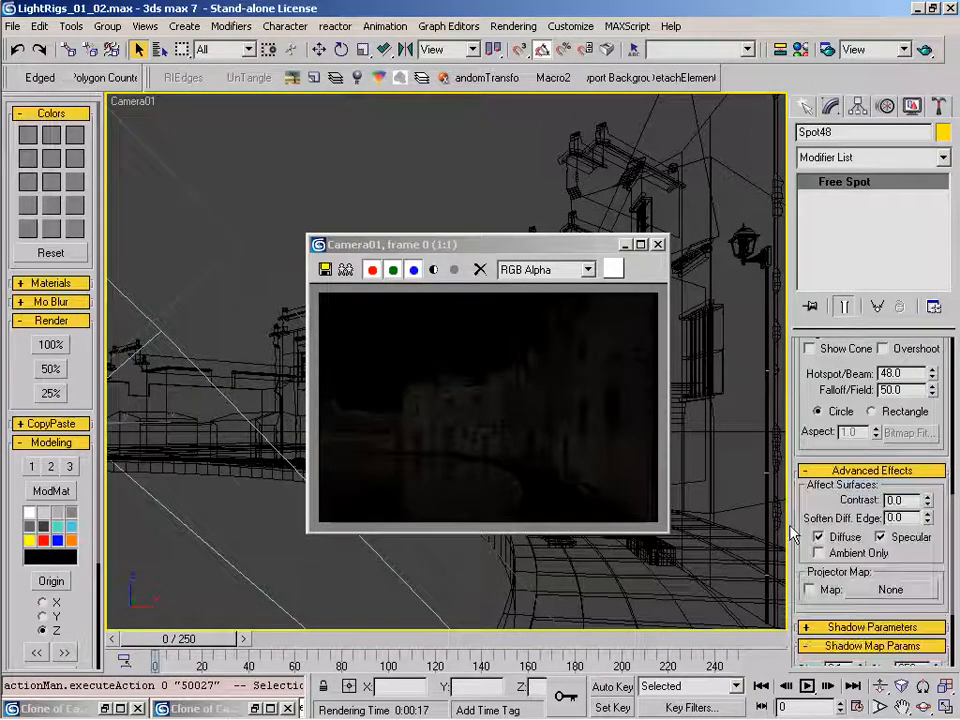
click(880, 536)
Set the bounce lights' multiplier to 0.15 and render Camera01 again at 50%.
drag(829, 390, 829, 637)
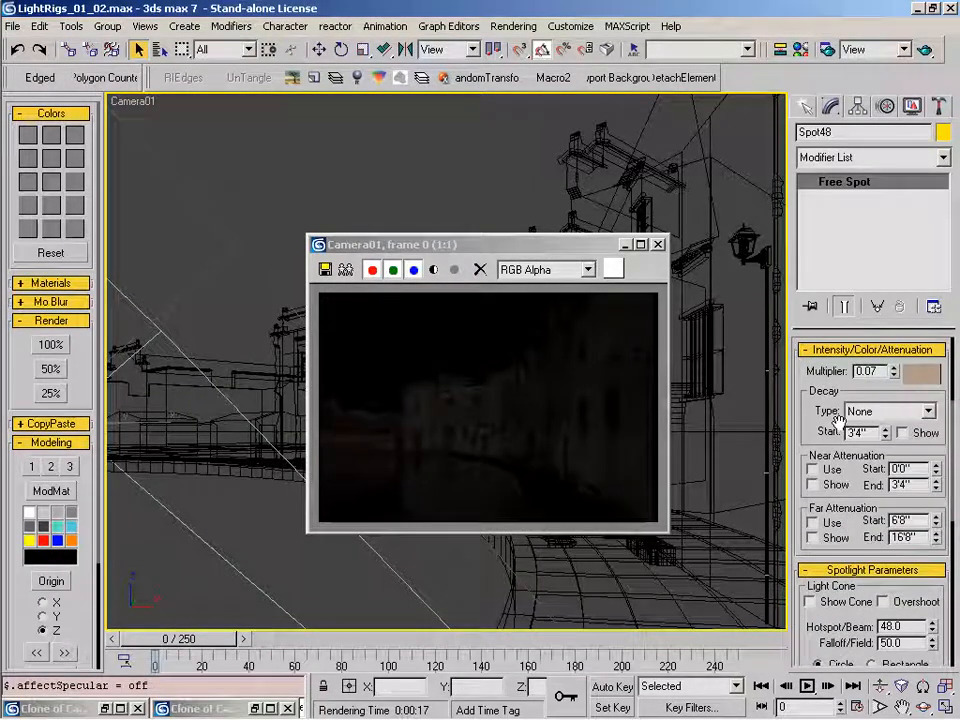
drag(826, 340, 823, 414)
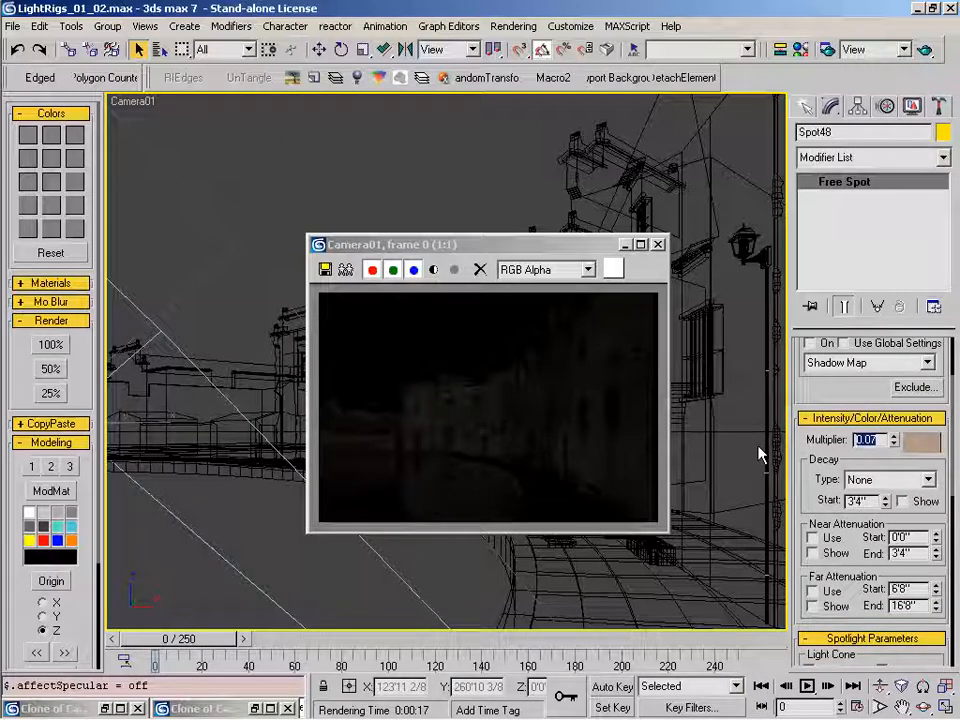
text(0.15)
key(Return)
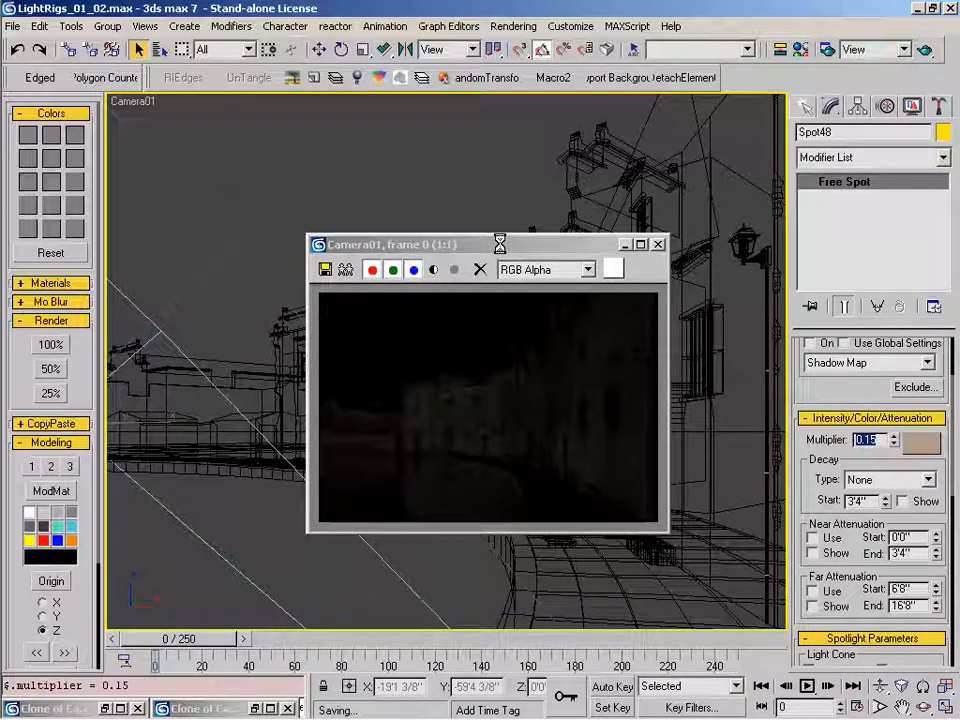
drag(500, 243, 515, 241)
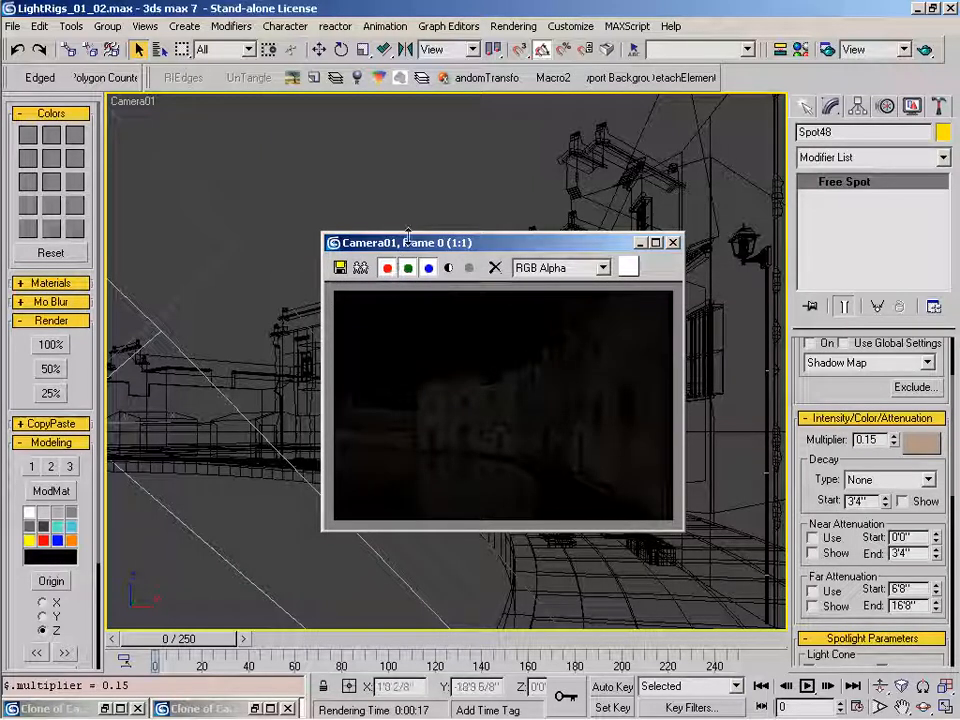
click(50, 369)
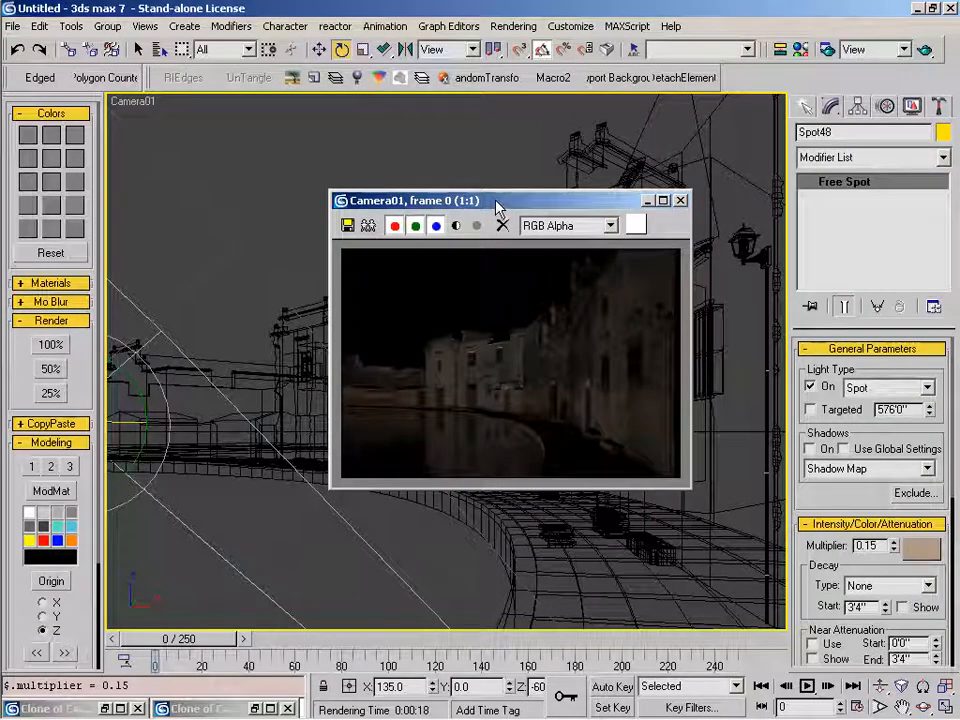
drag(494, 203, 483, 183)
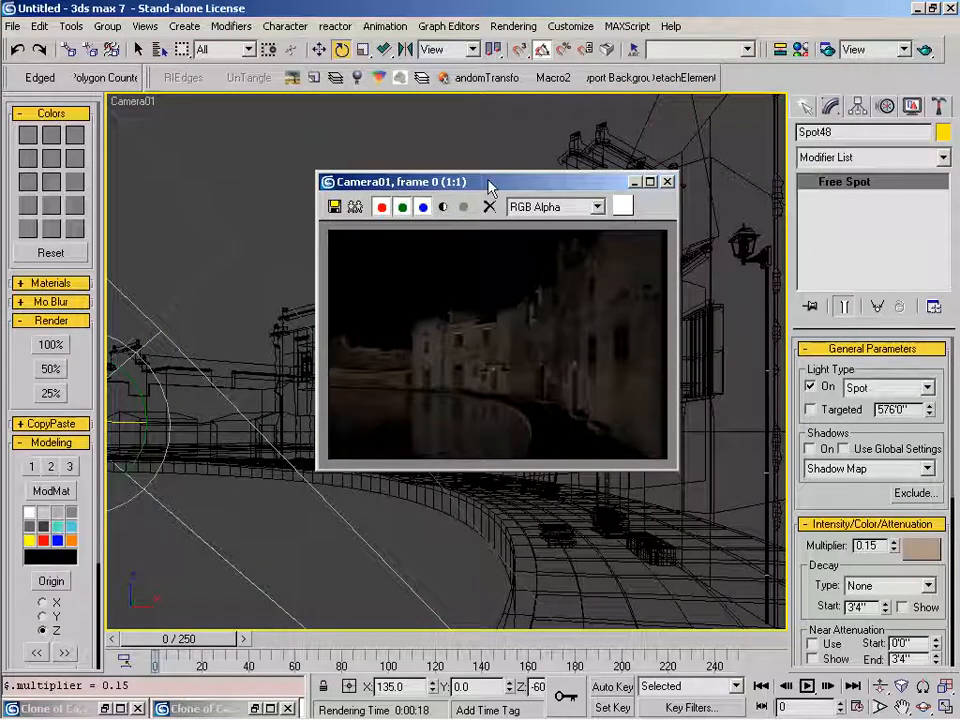
drag(516, 186, 518, 196)
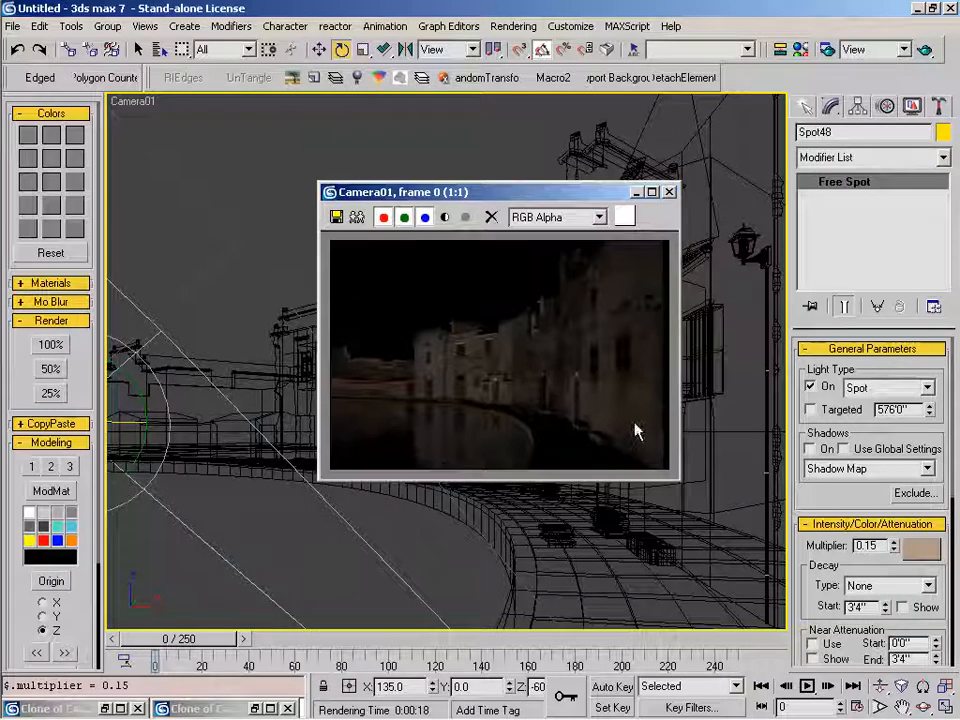
Set the bounce lights' multiplier to 0.09 and test it with another 50% render of Camera01.
click(755, 526)
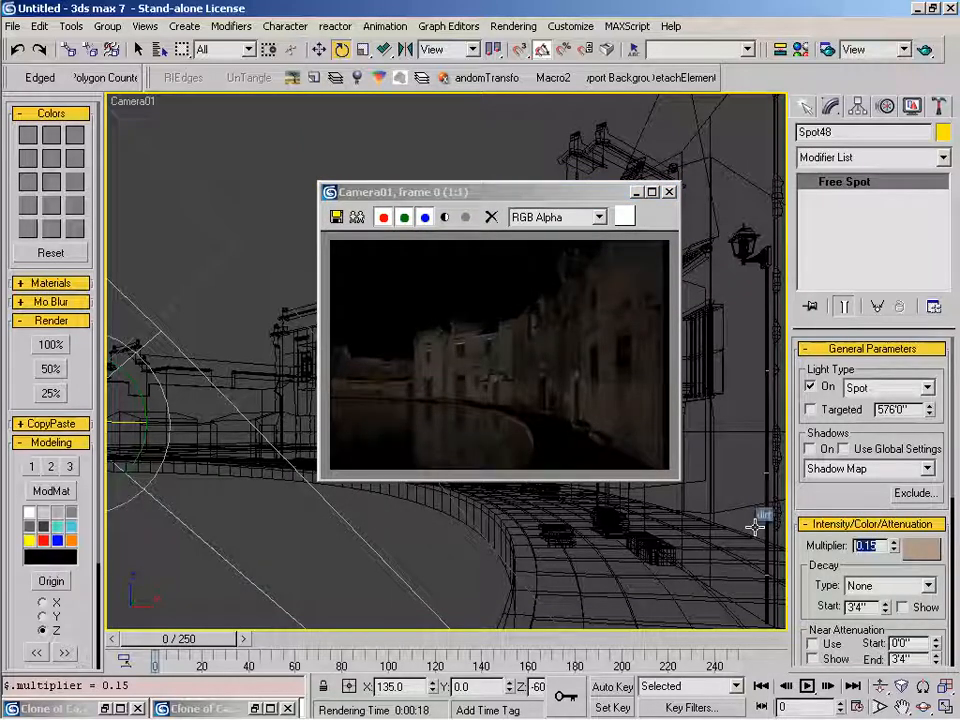
text(0.09)
key(Return)
drag(514, 189, 519, 161)
click(50, 369)
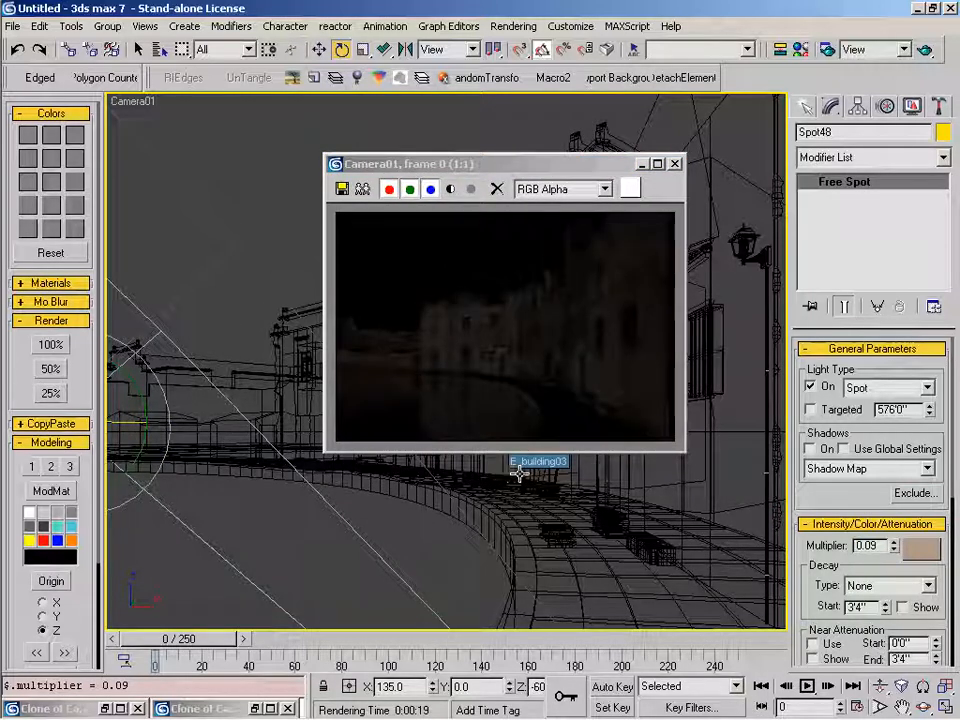
drag(521, 163, 555, 204)
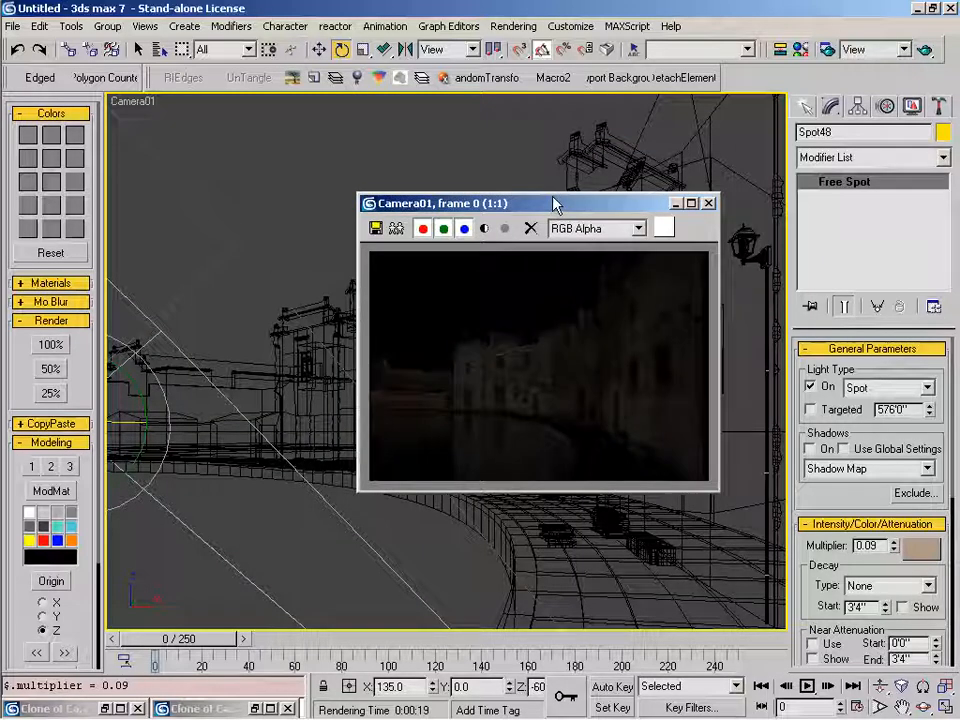
drag(541, 207, 584, 214)
Show the LT_Env_Amb_Dome layer together with LT_Env_Bounce, and close theOnion.
click(335, 77)
ctrl+click(193, 498)
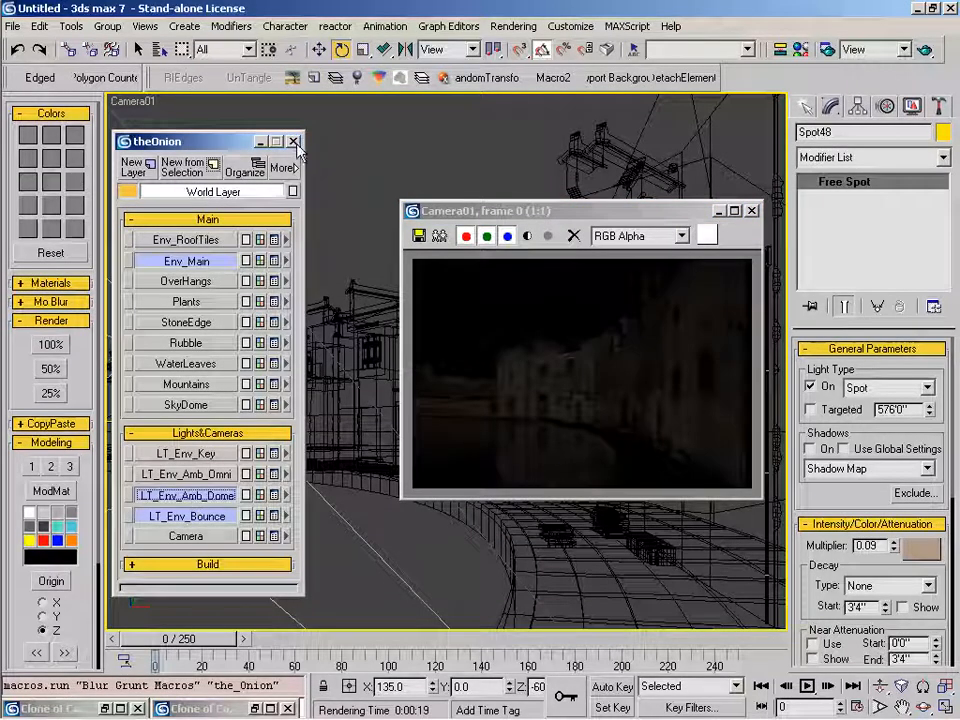
click(537, 214)
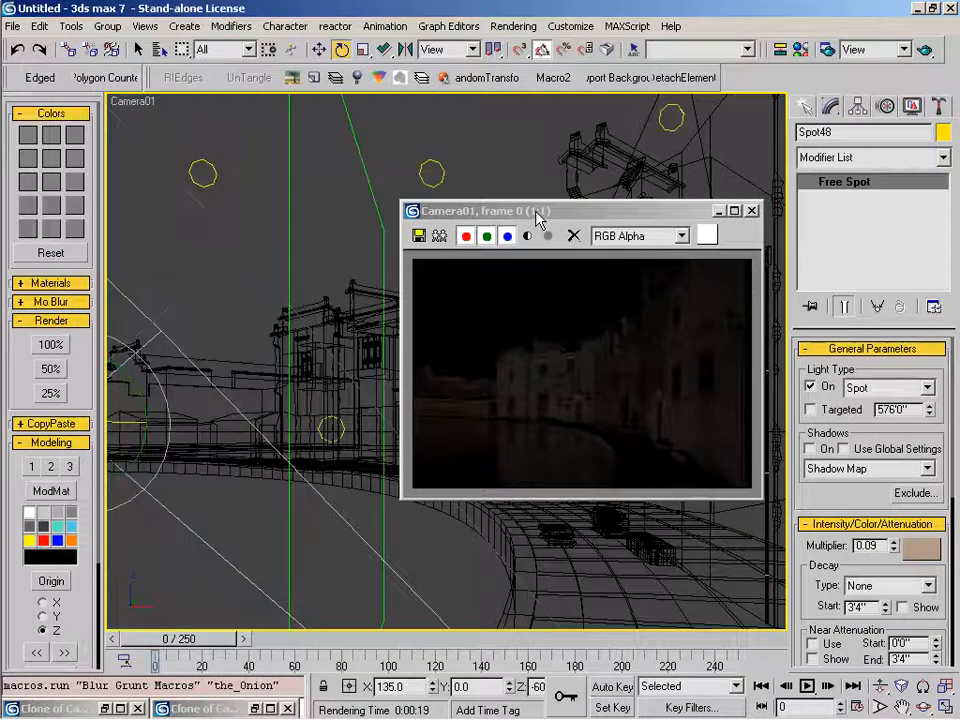
Render Camera01 at 50% and place the result beside an earlier cloned render to compare dome and bounce lighting.
drag(452, 218, 367, 221)
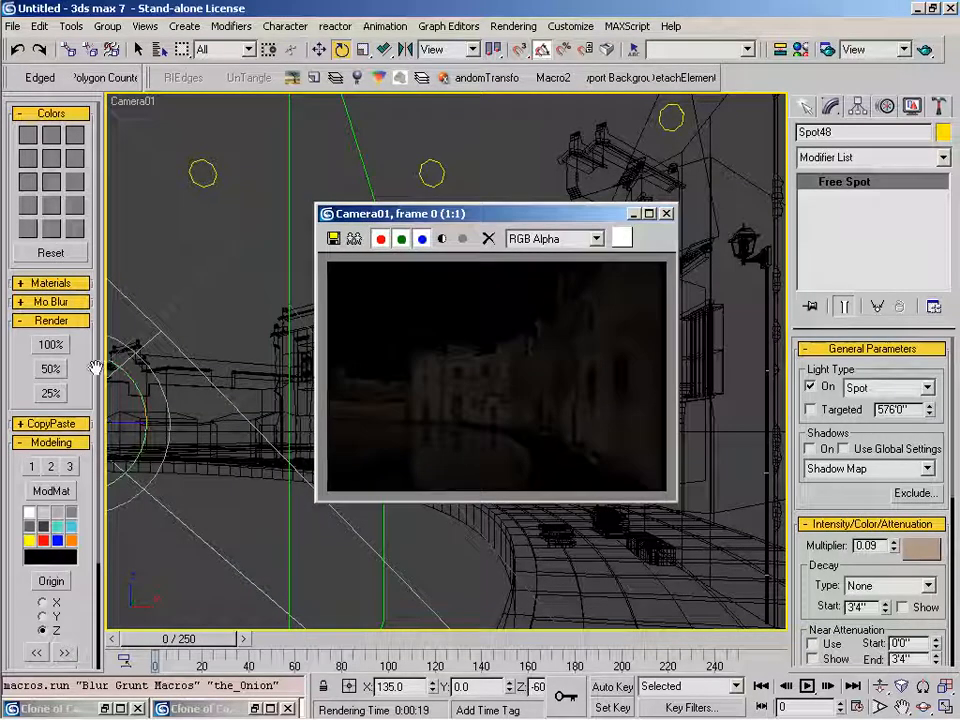
click(55, 375)
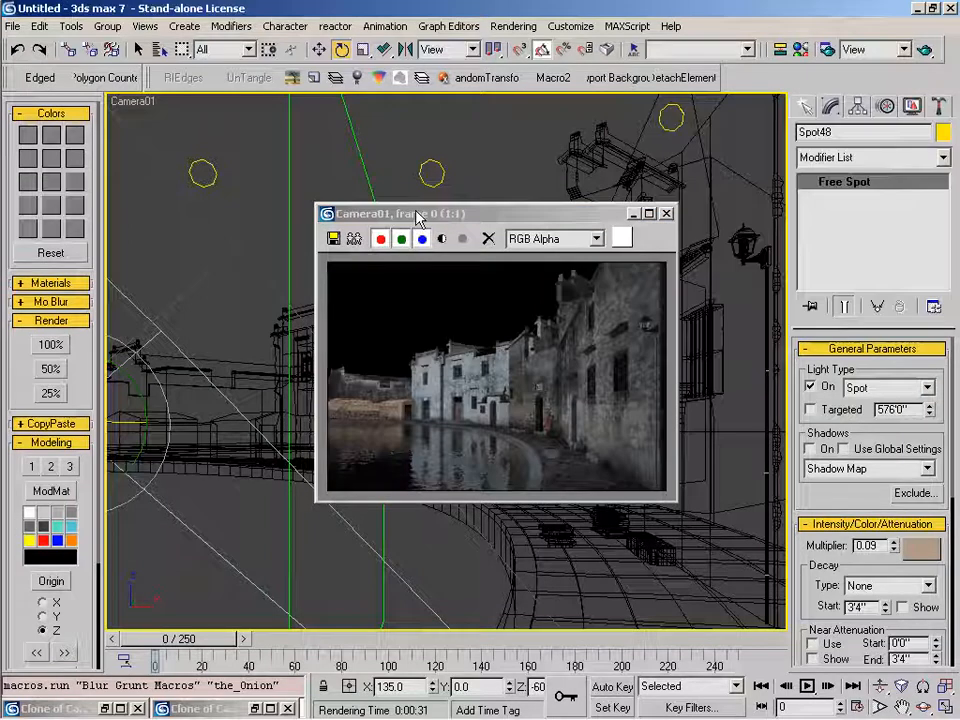
click(418, 219)
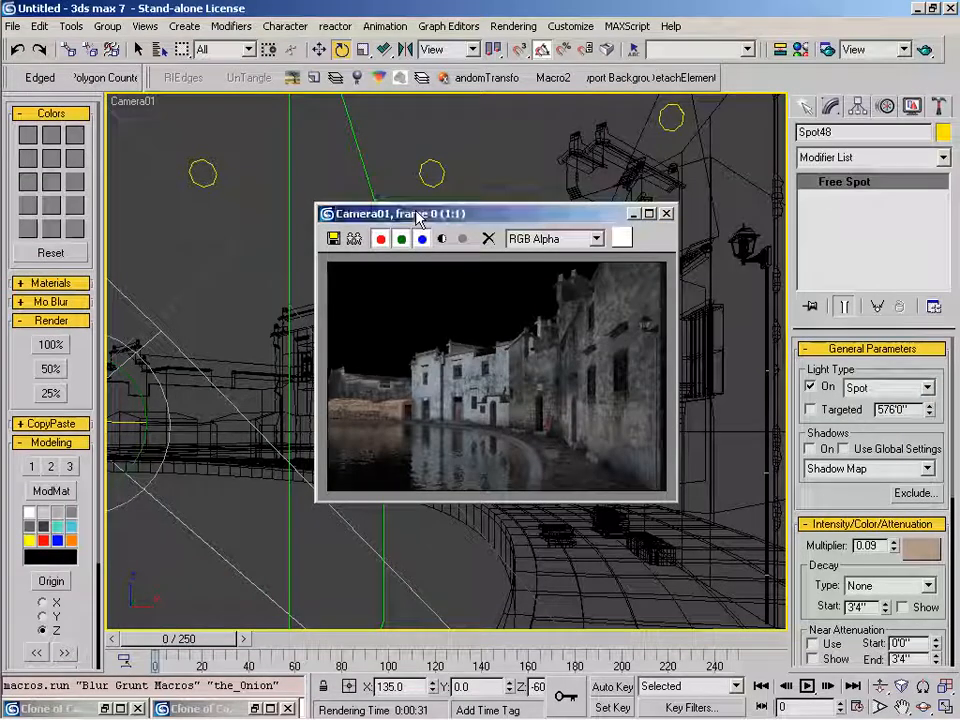
drag(420, 226, 516, 261)
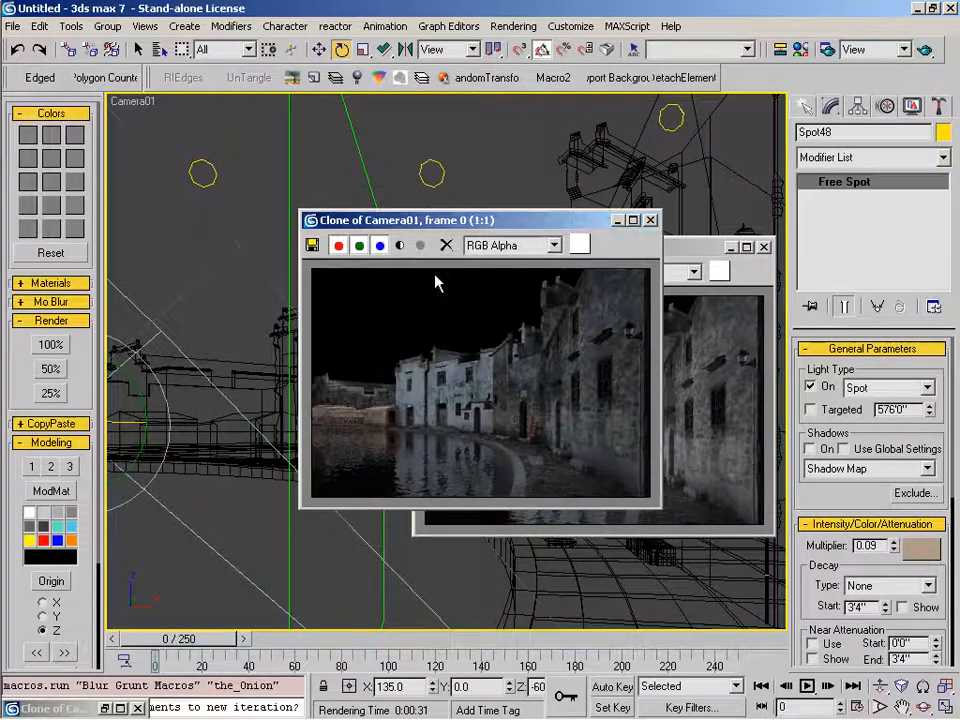
drag(480, 224, 228, 248)
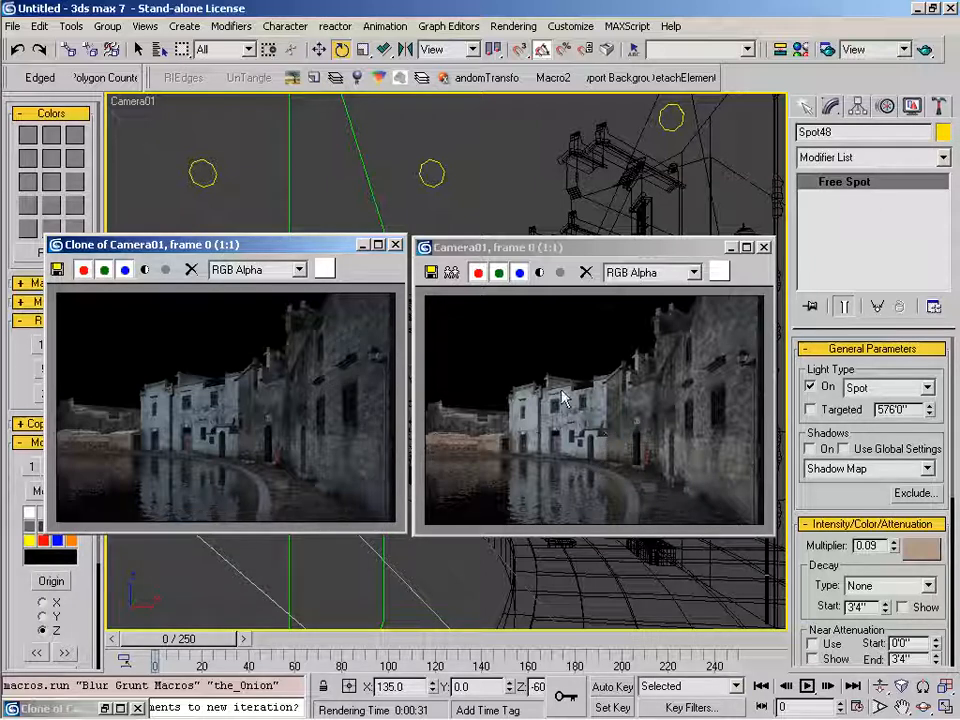
Set the bounce lights' color to RGB 188, 174, 164 and their multiplier to 0.08.
click(924, 549)
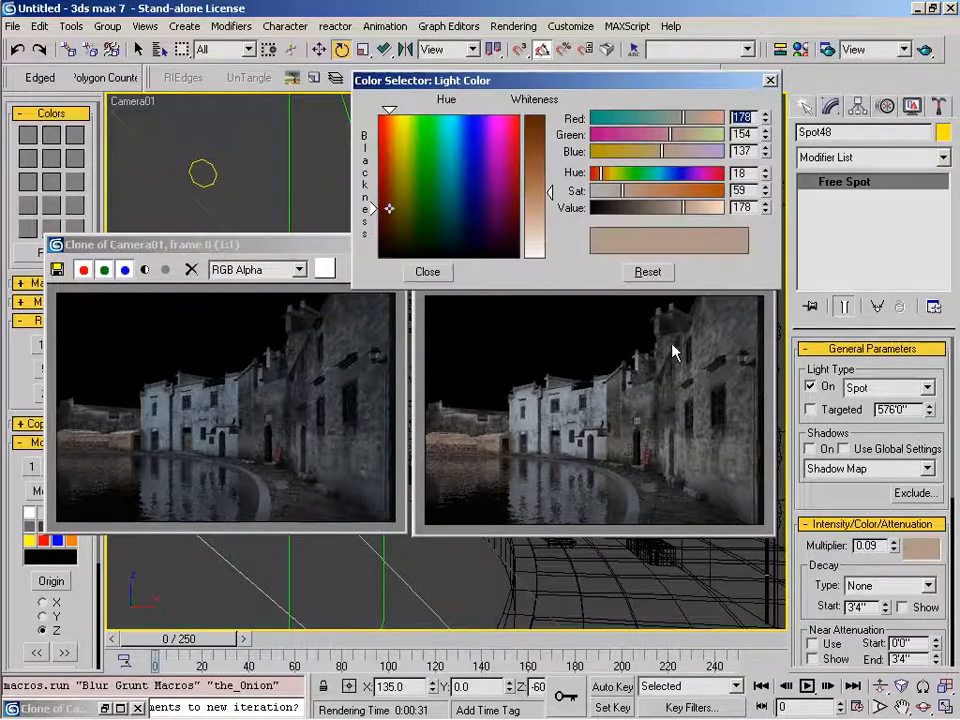
drag(628, 197, 608, 197)
click(688, 214)
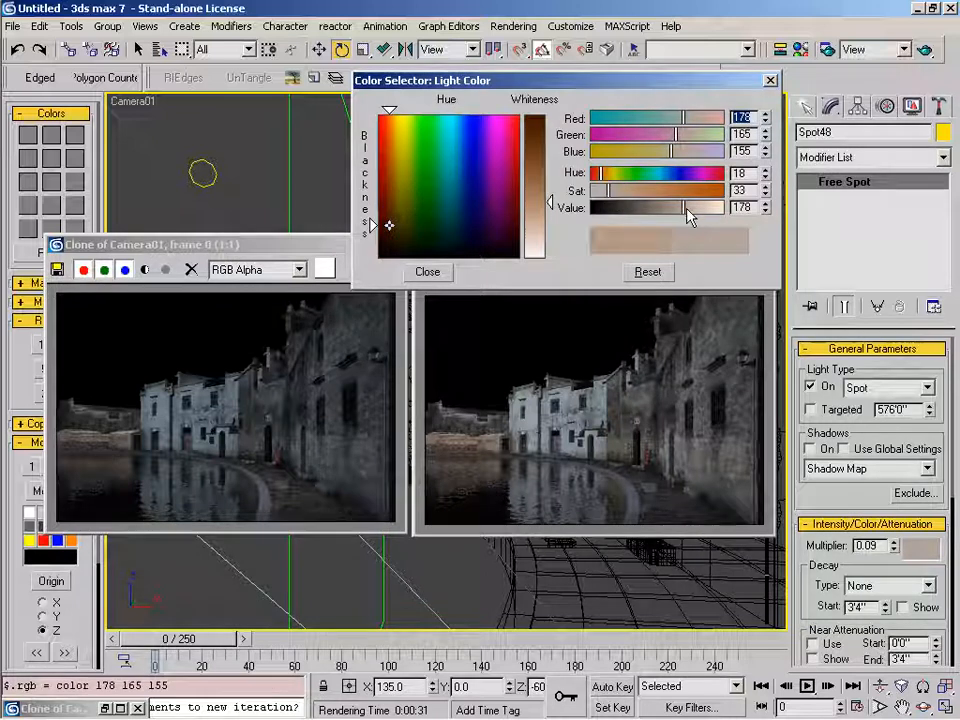
click(690, 213)
click(433, 272)
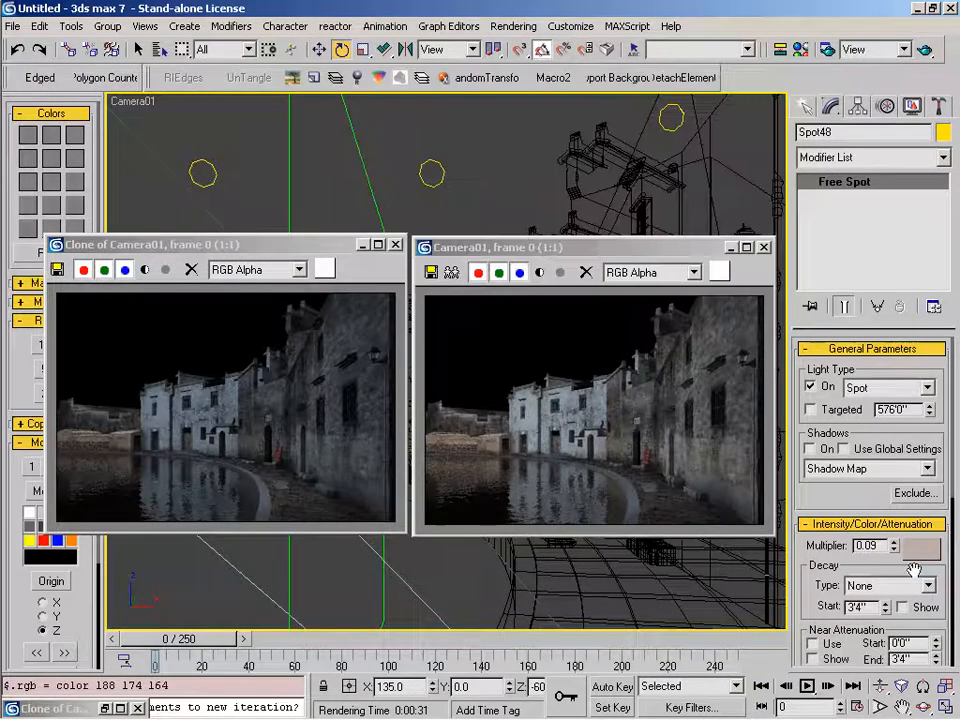
key(Return)
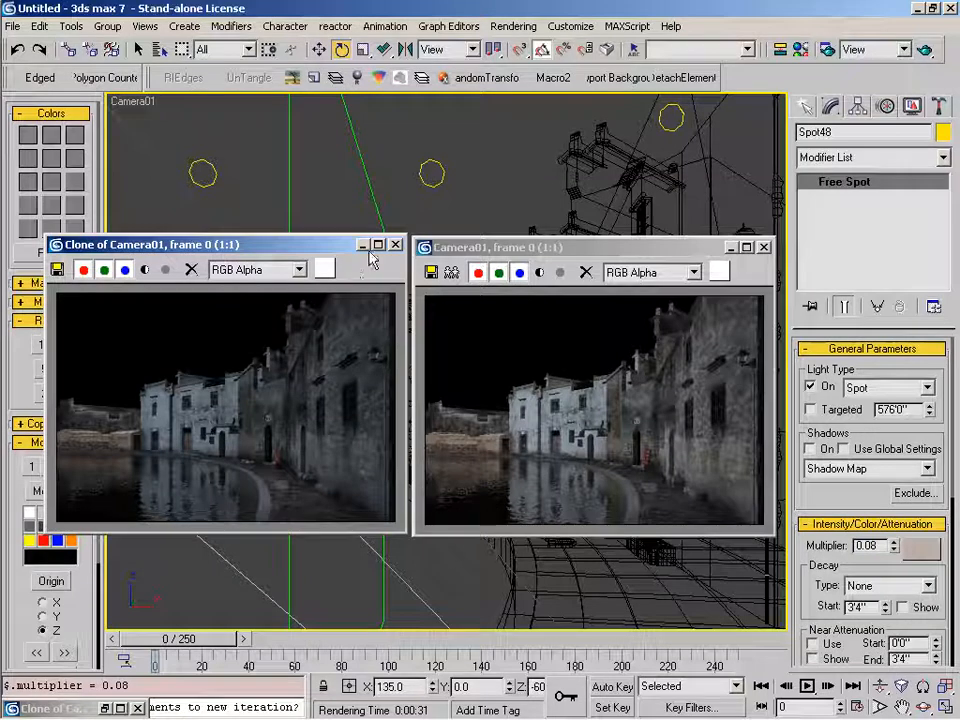
Render Camera01 again at 50% and compare it side by side with the cloned render.
drag(372, 248, 410, 255)
click(62, 370)
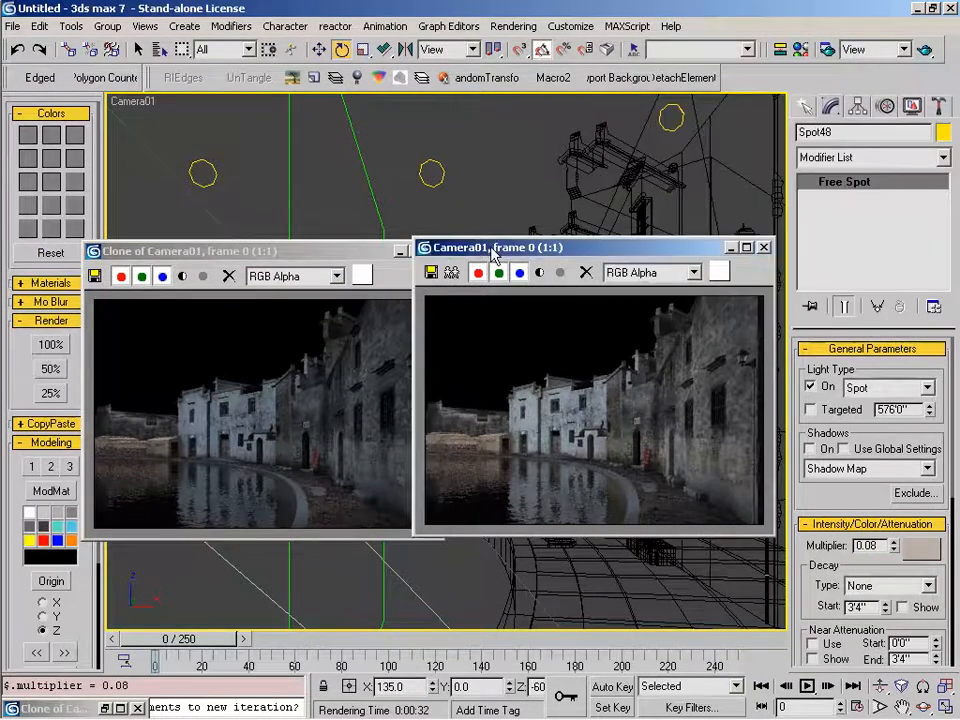
drag(499, 258, 497, 263)
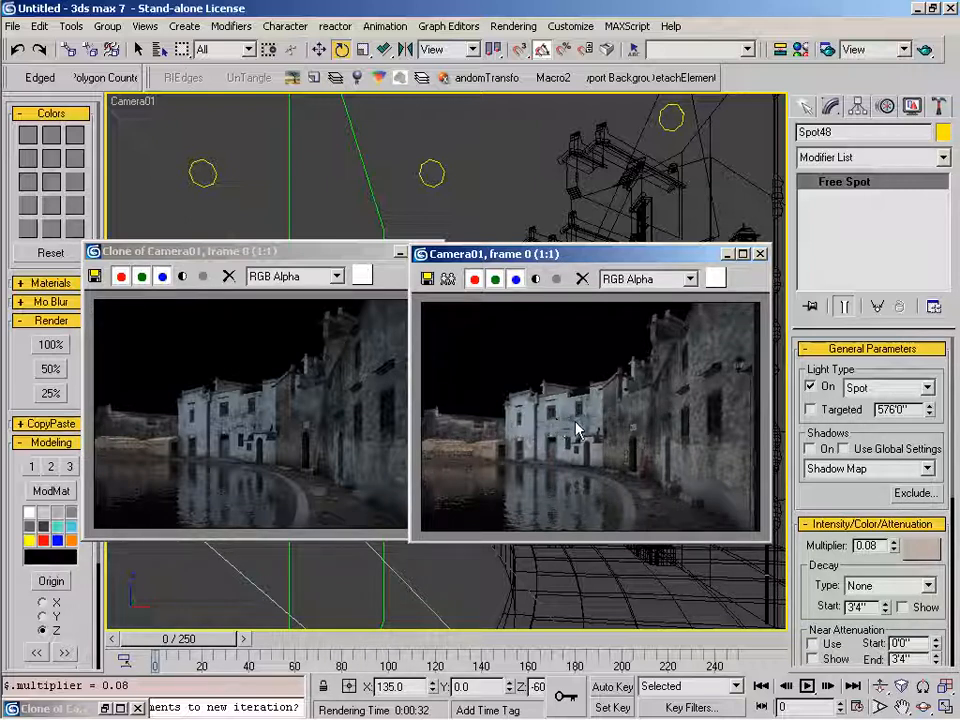
Select a dome spotlight, set its multiplier to 0.06, and close the Camera01 render window.
click(200, 178)
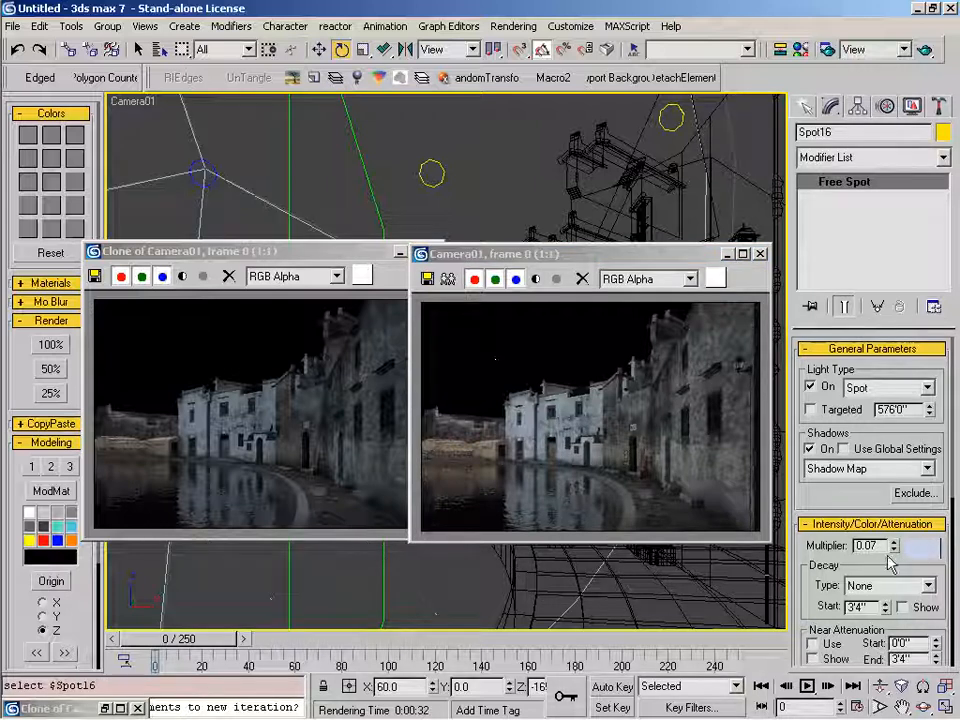
text(0.06)
key(Return)
mouse_move(682, 259)
mouse_down()
mouse_move(560, 322)
mouse_move(526, 286)
mouse_up()
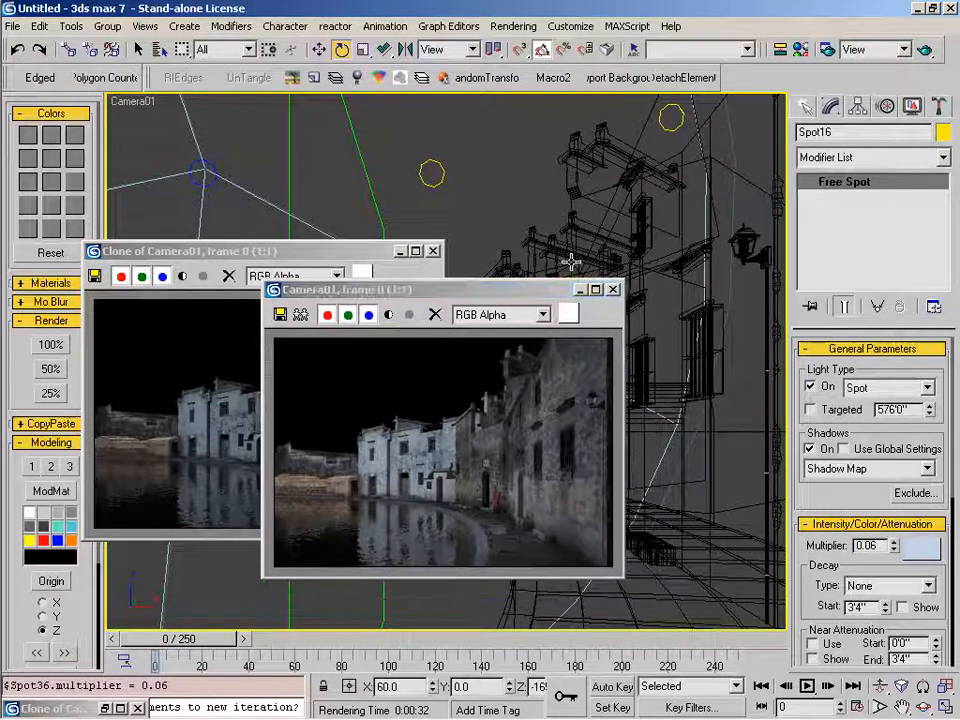
click(612, 290)
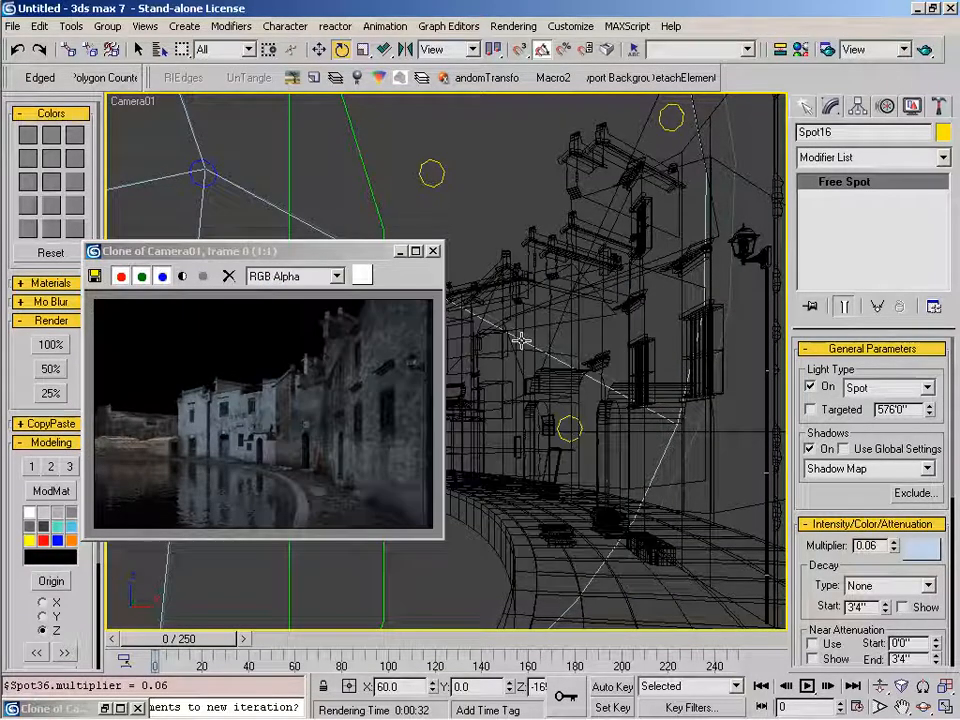
Select a bounce light in the lowest ring from the Front view, pin its modifier stack, and return to the Camera01 view.
key(f)
key(z)
key(alt+z)
drag(651, 413, 682, 515)
click(705, 527)
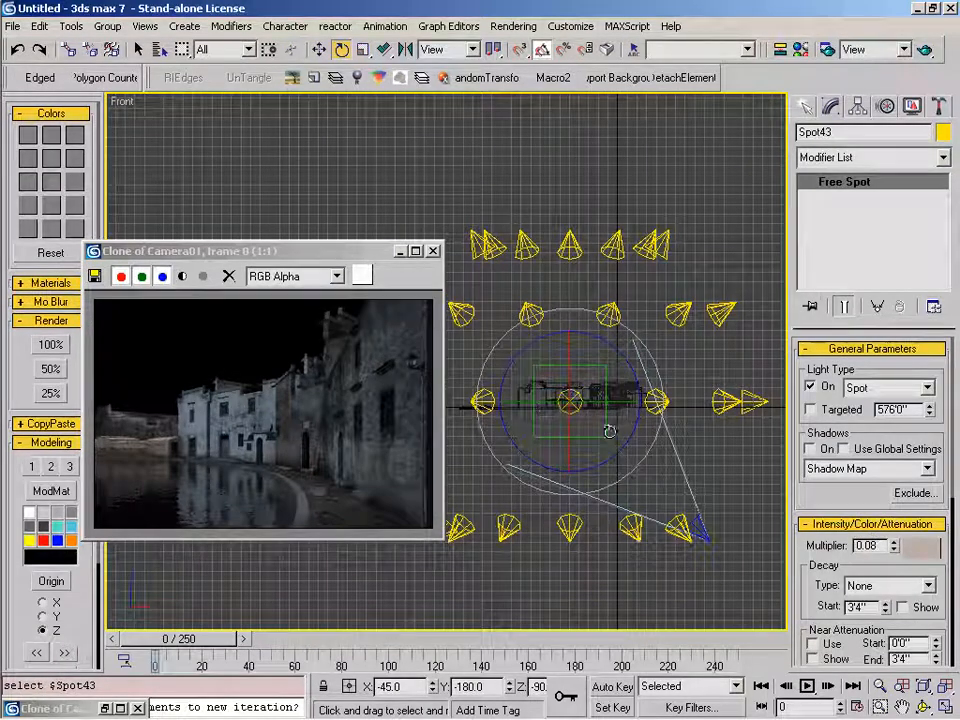
click(811, 308)
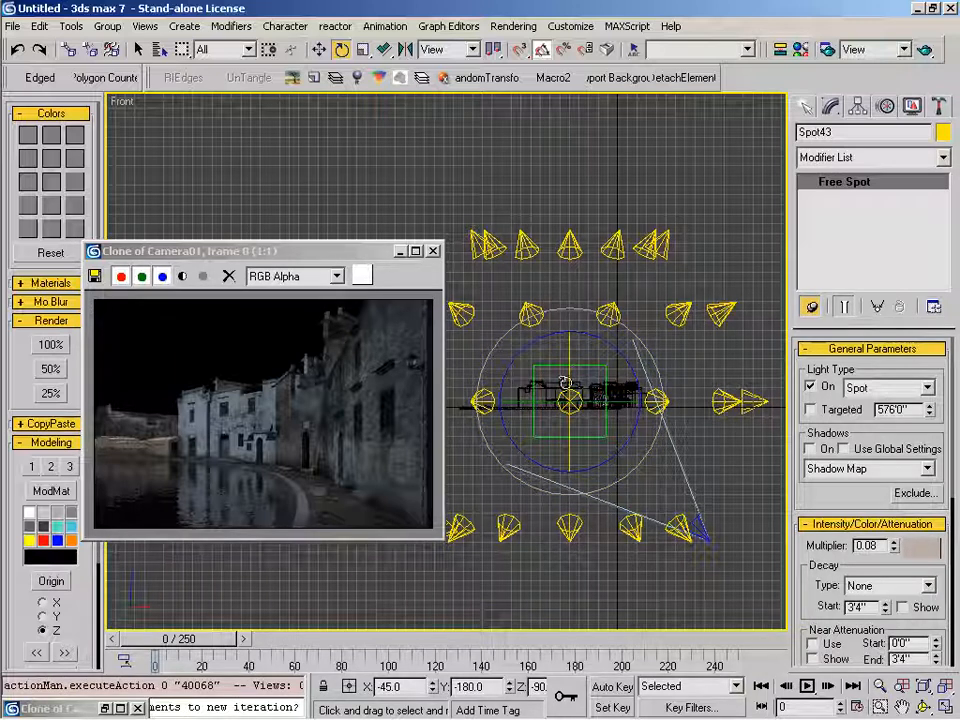
key(c)
double_click(470, 291)
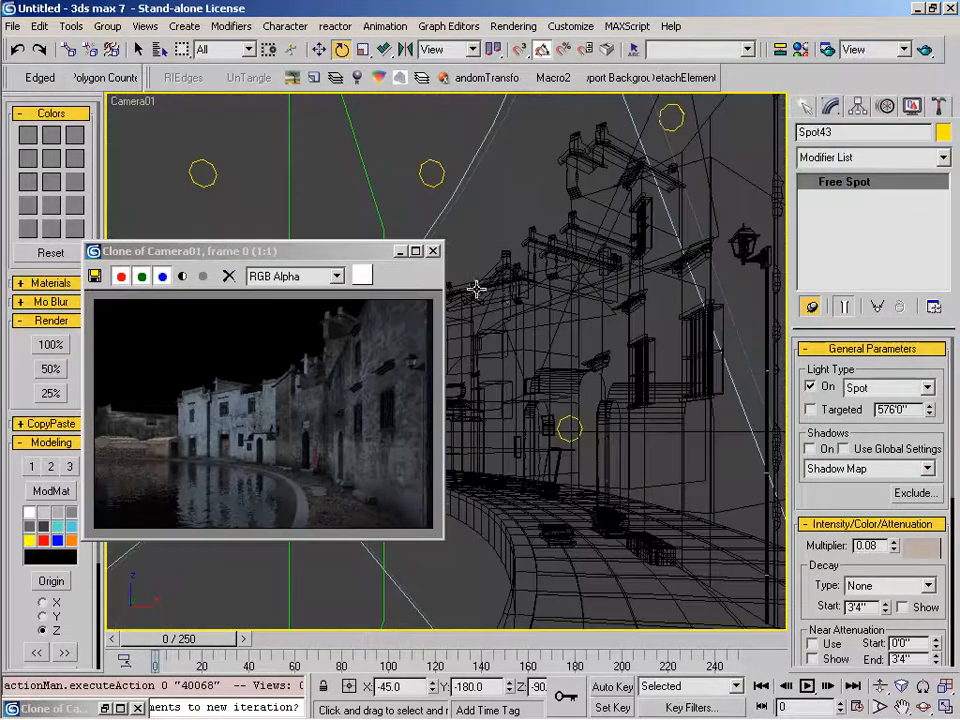
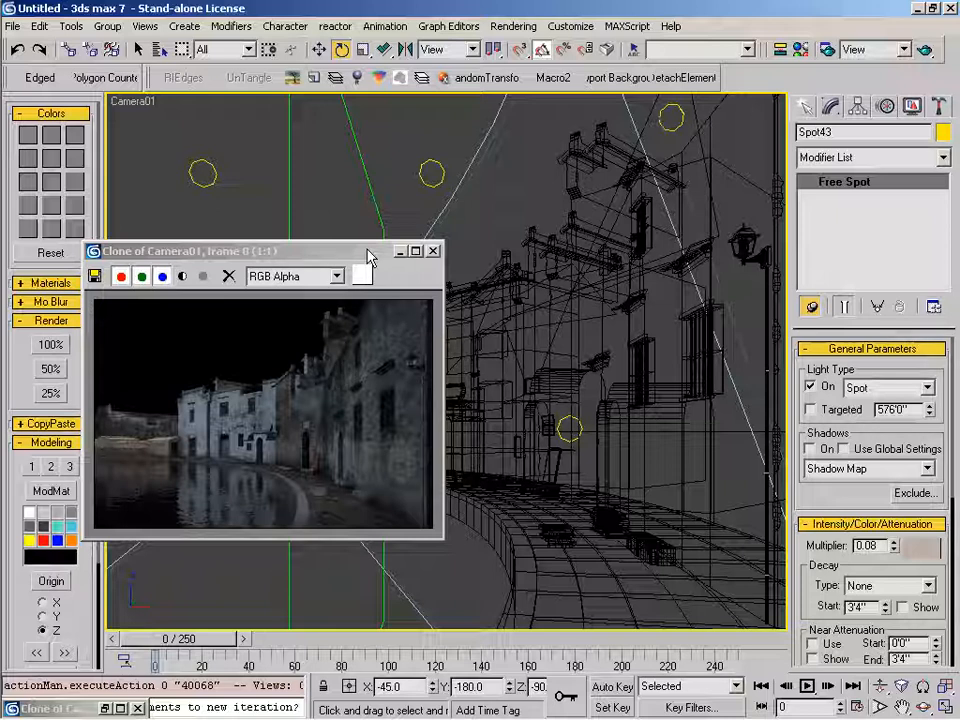
Render Camera01 at 50% with the key, dome, bounce and sky layers shown, and close theOnion.
click(50, 369)
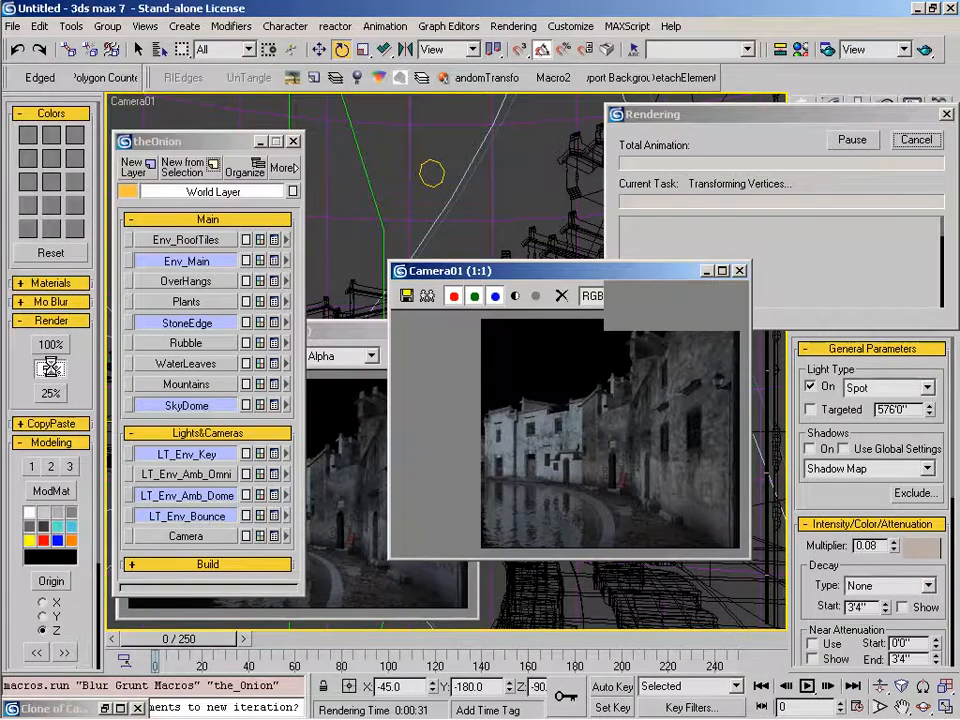
click(293, 142)
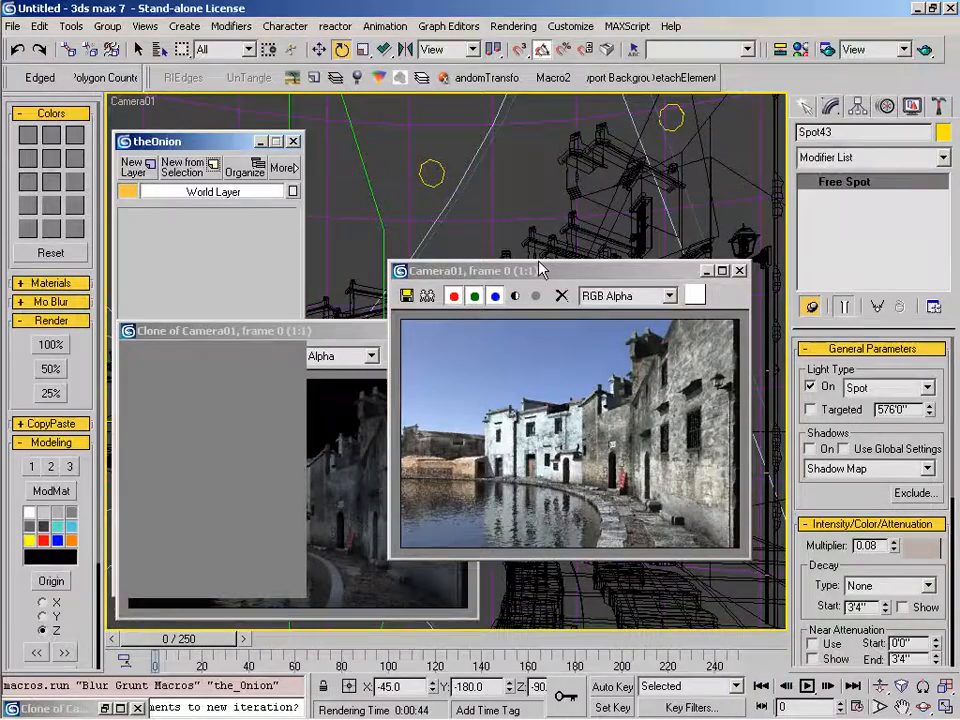
drag(540, 270, 552, 246)
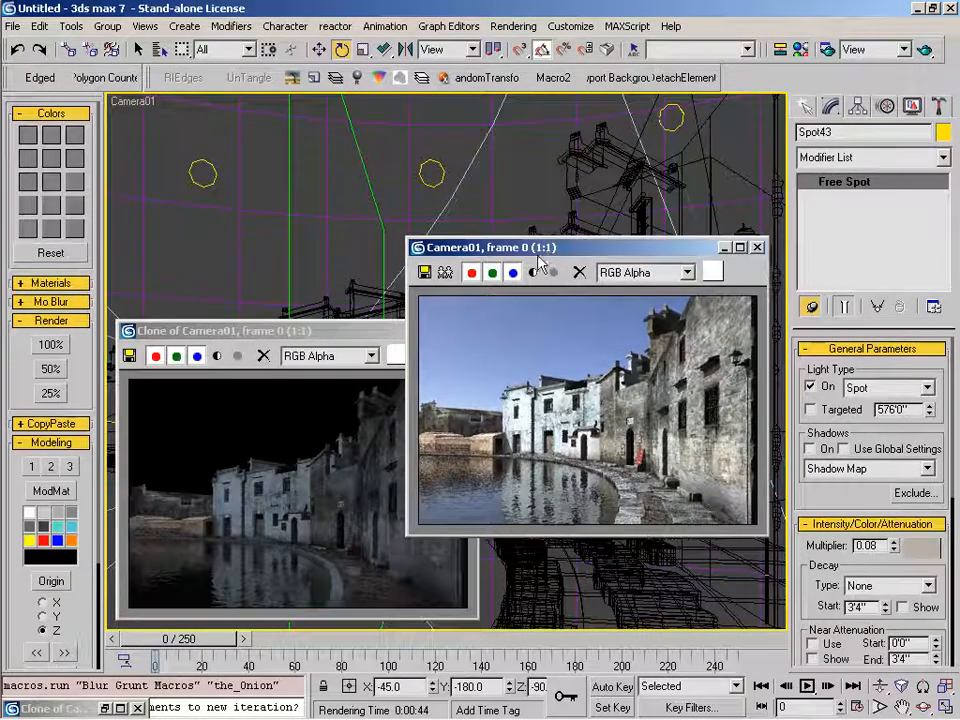
Open the RAM Player and load the last rendered image into Channel A at 360 by 243.
click(448, 26)
mouse_move(508, 30)
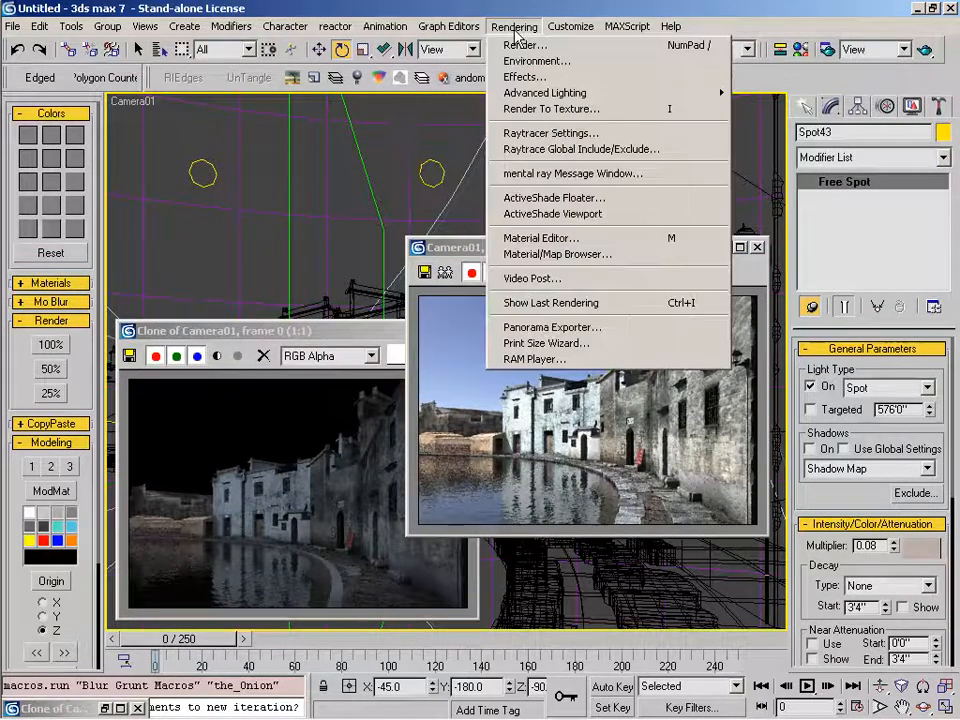
click(530, 274)
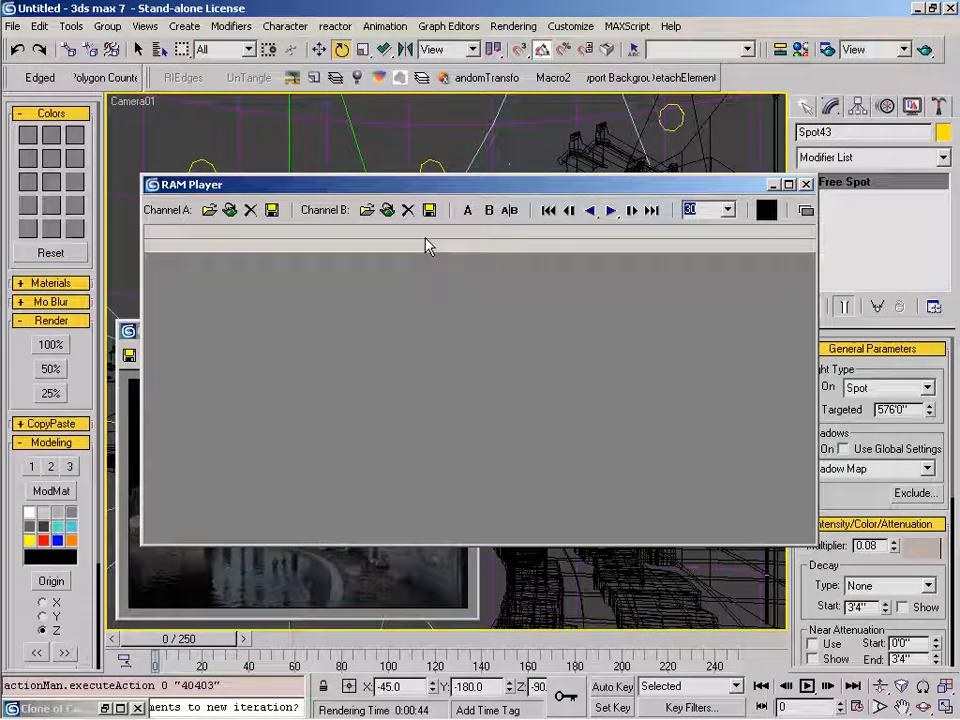
click(229, 210)
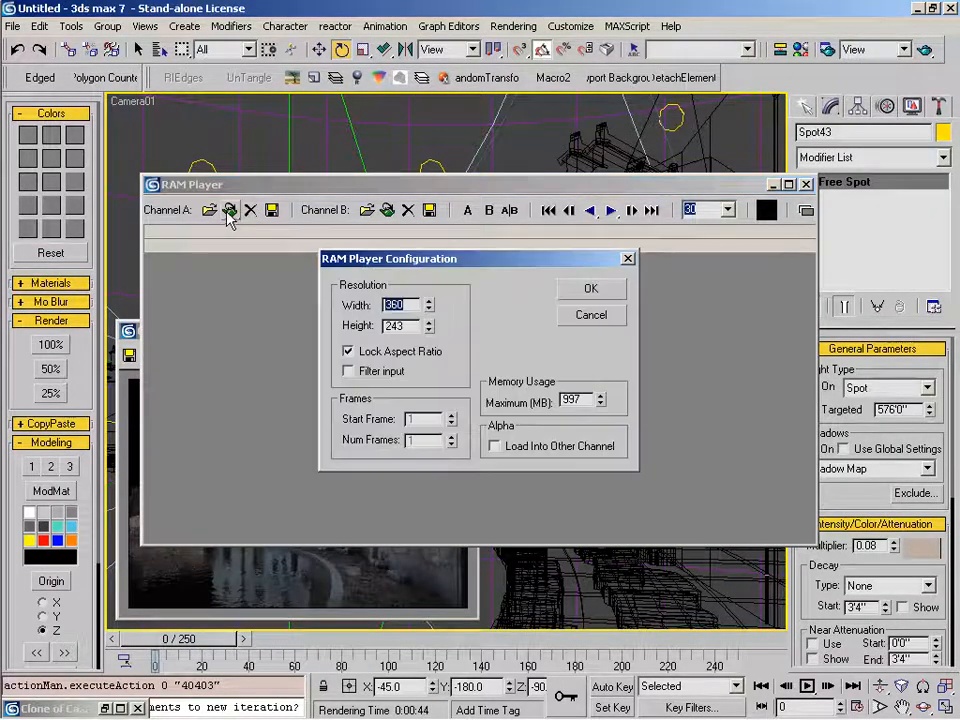
click(591, 289)
Load A_AmbientOnly.jpg from the GNOMON project folder on drive N: into Channel B at 360 by 243.
click(365, 212)
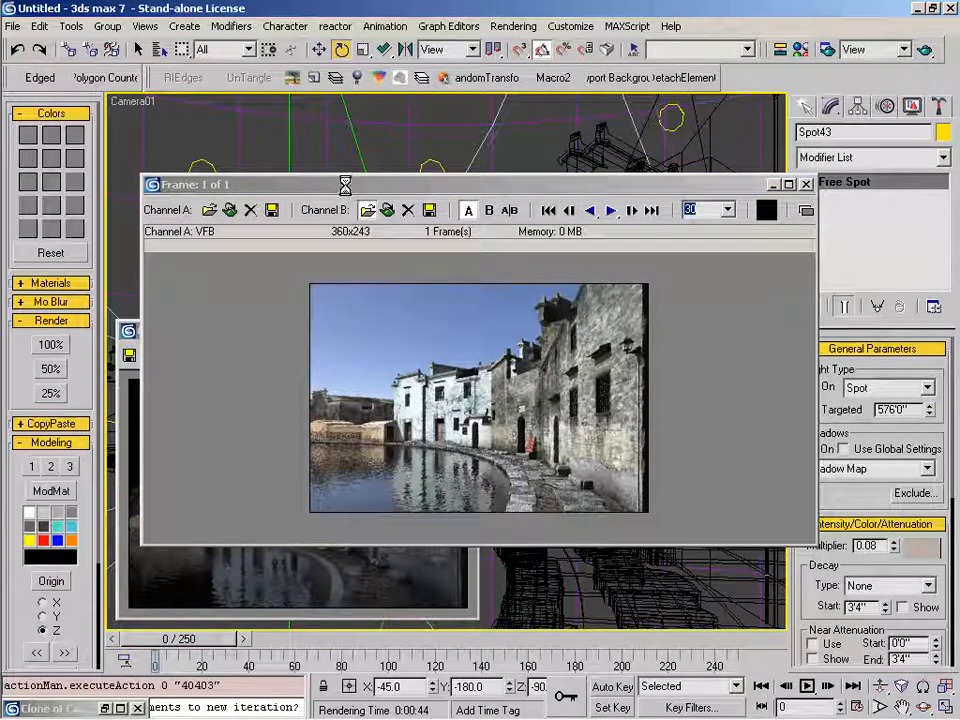
click(203, 104)
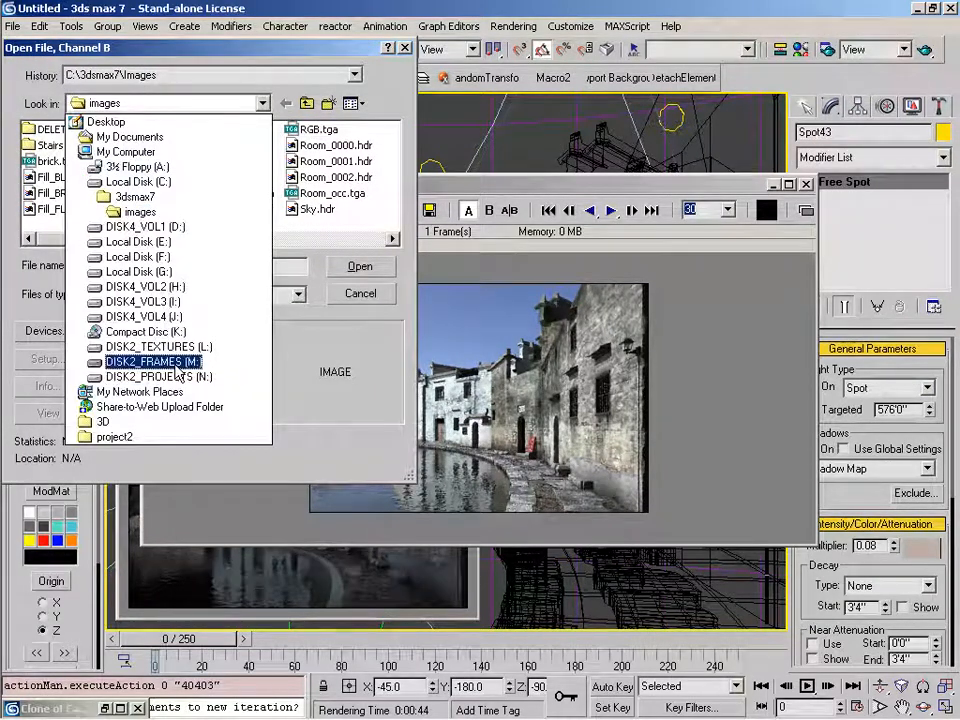
click(155, 377)
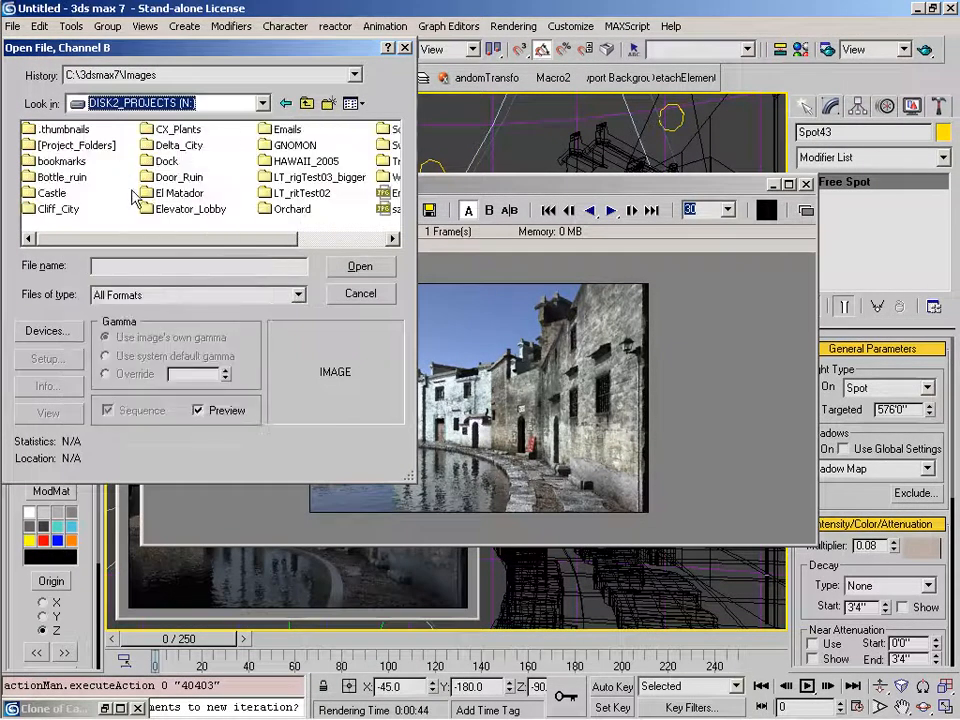
double_click(290, 145)
double_click(80, 210)
double_click(58, 129)
click(55, 132)
double_click(55, 132)
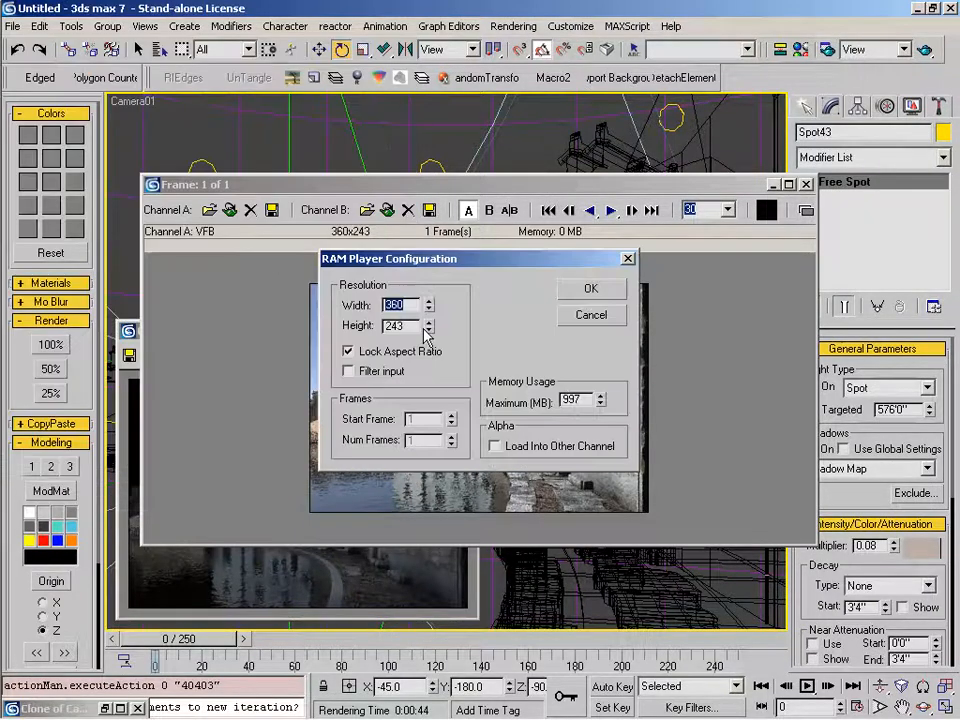
click(589, 290)
Wipe the A/B divider back and forth across the village image to compare the new render with the ambient-only one.
drag(533, 345, 259, 334)
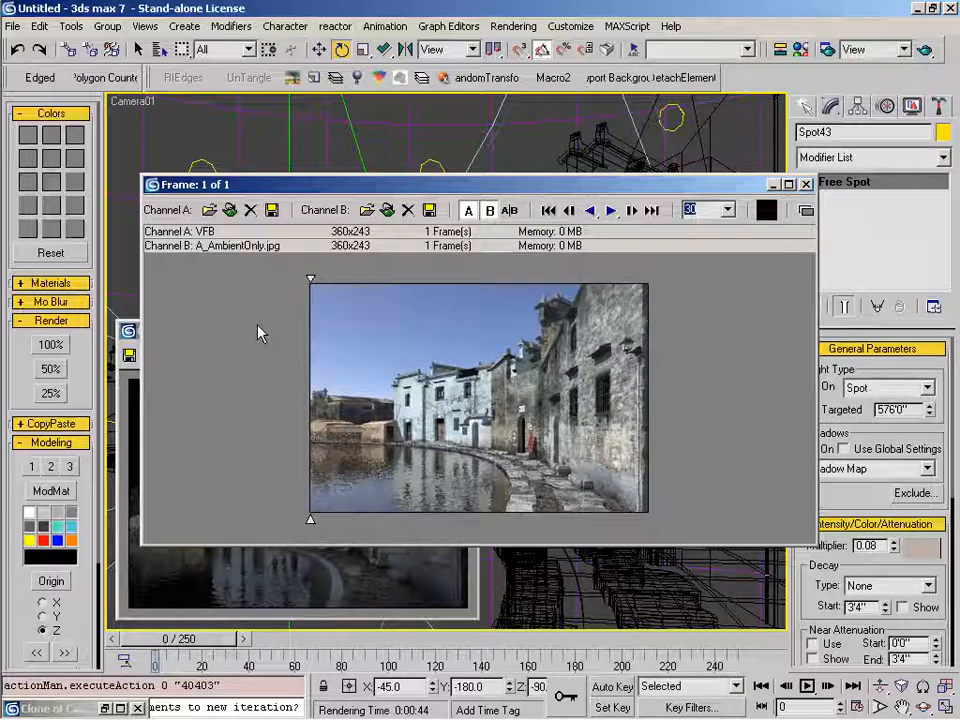
drag(258, 333, 668, 381)
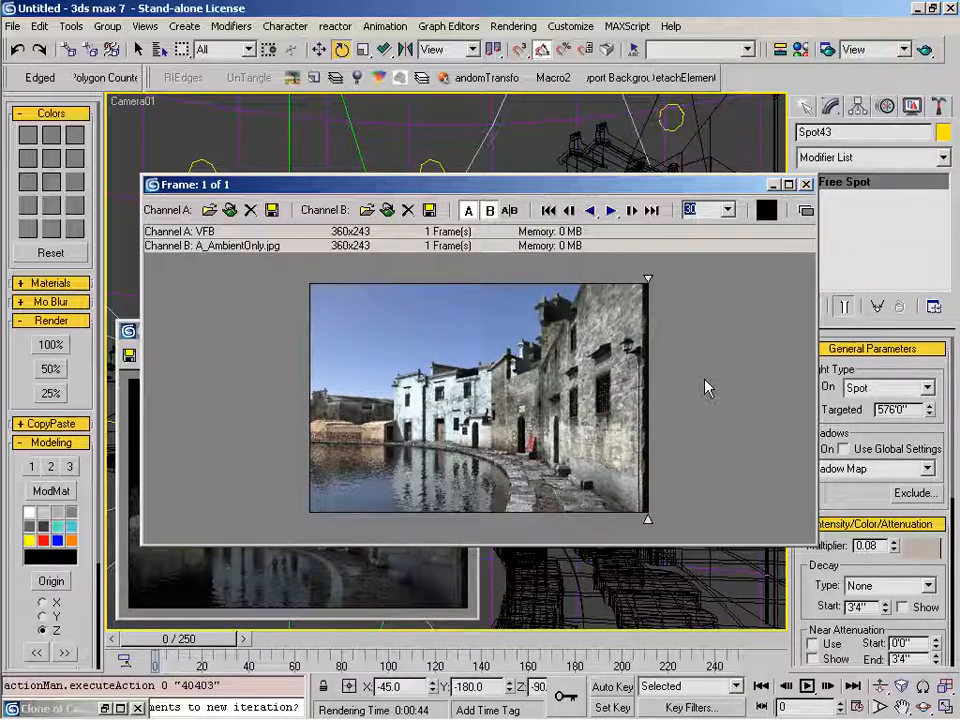
drag(686, 388, 455, 390)
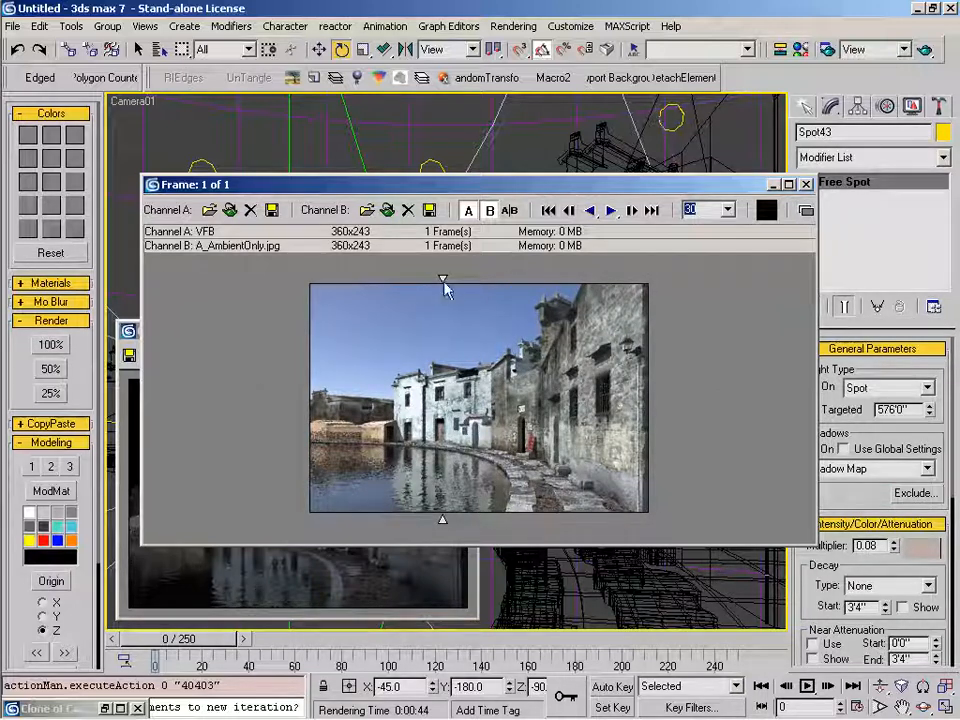
drag(443, 283, 408, 302)
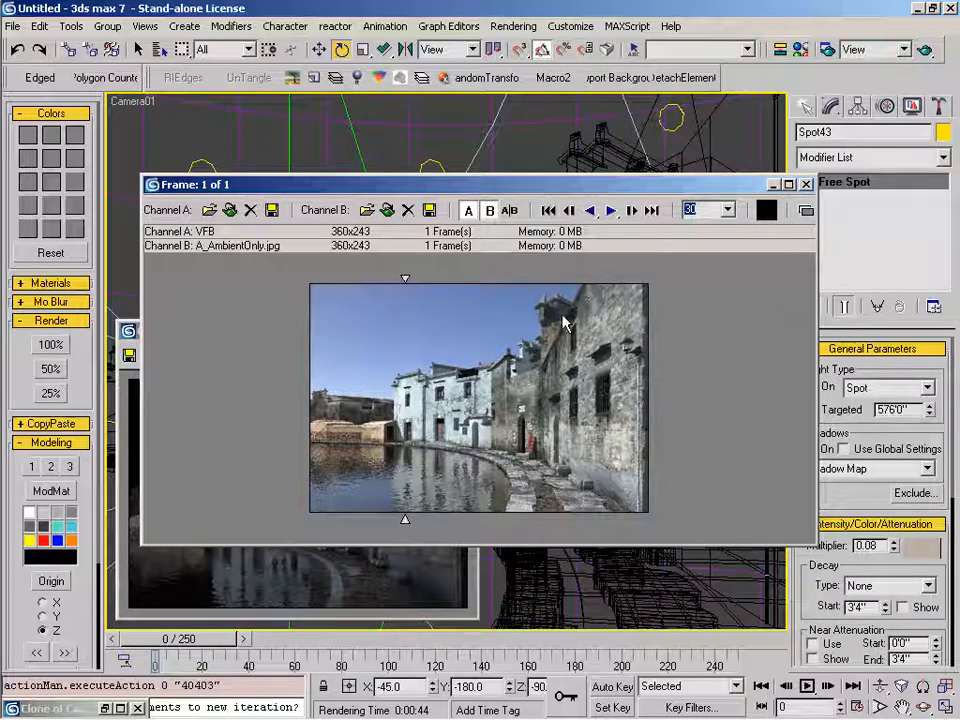
mouse_move(405, 279)
mouse_down()
mouse_move(452, 279)
mouse_move(313, 291)
mouse_move(668, 307)
mouse_move(310, 290)
mouse_move(431, 281)
mouse_move(655, 309)
mouse_move(321, 279)
mouse_move(651, 307)
mouse_up()
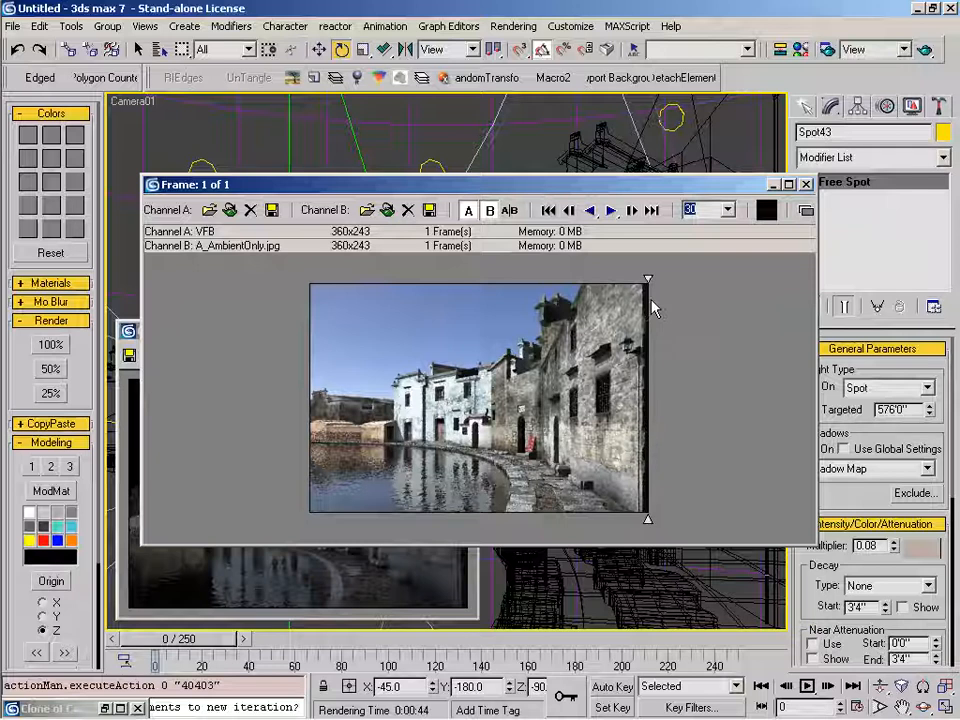
mouse_move(651, 307)
mouse_down()
mouse_move(588, 304)
mouse_move(597, 314)
mouse_up()
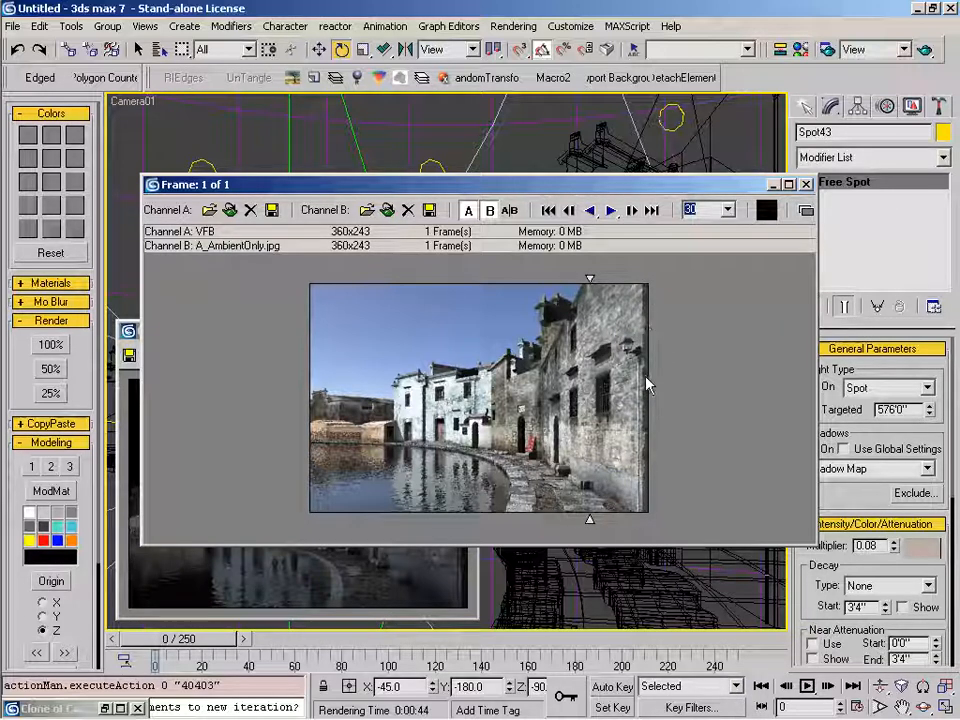
mouse_move(594, 285)
mouse_down()
mouse_move(484, 285)
mouse_move(594, 295)
mouse_move(476, 326)
mouse_up()
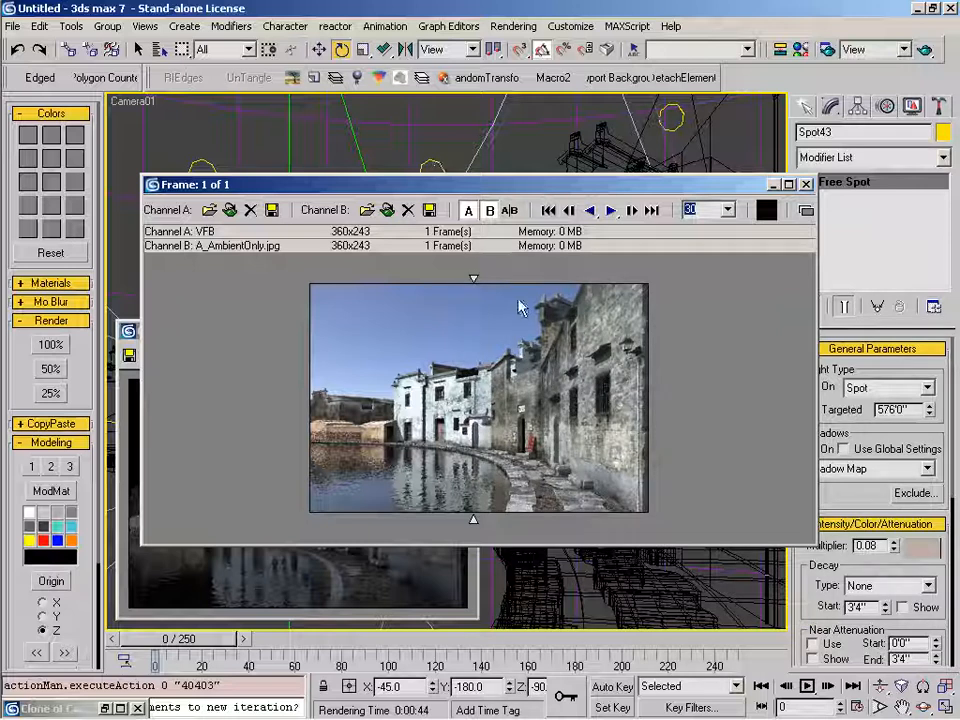
Wipe the divider across the village's left and right sides to compare both renders again, and exit the RAM Player.
mouse_move(475, 280)
mouse_down()
mouse_move(413, 290)
mouse_move(338, 289)
mouse_move(343, 281)
mouse_move(371, 287)
mouse_move(339, 279)
mouse_move(340, 291)
mouse_up()
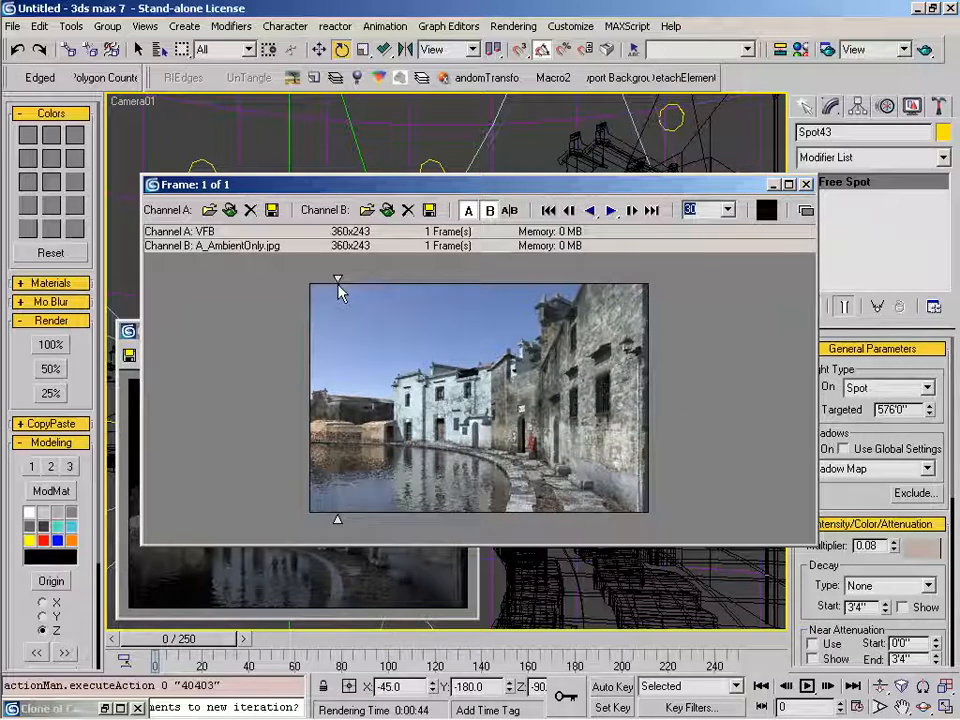
mouse_move(340, 291)
mouse_down()
mouse_move(433, 286)
mouse_move(555, 308)
mouse_move(596, 298)
mouse_move(317, 294)
mouse_move(557, 290)
mouse_move(616, 318)
mouse_move(322, 302)
mouse_move(619, 285)
mouse_move(574, 281)
mouse_move(590, 293)
mouse_up()
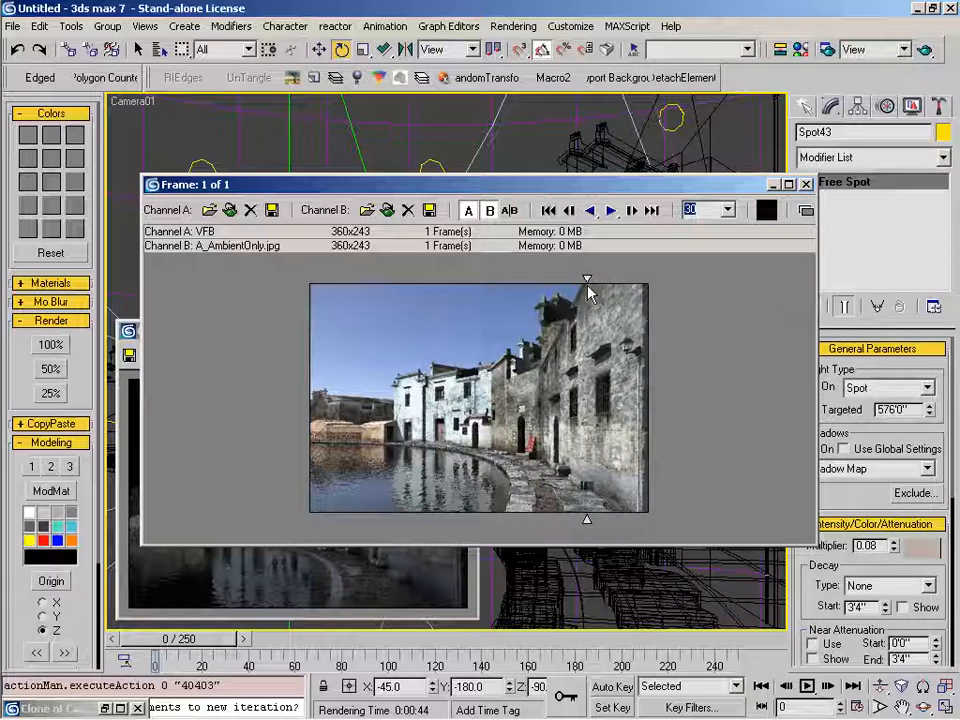
mouse_move(588, 291)
mouse_down()
mouse_move(621, 289)
mouse_move(375, 285)
mouse_move(605, 317)
mouse_move(356, 298)
mouse_move(578, 300)
mouse_move(570, 338)
mouse_up()
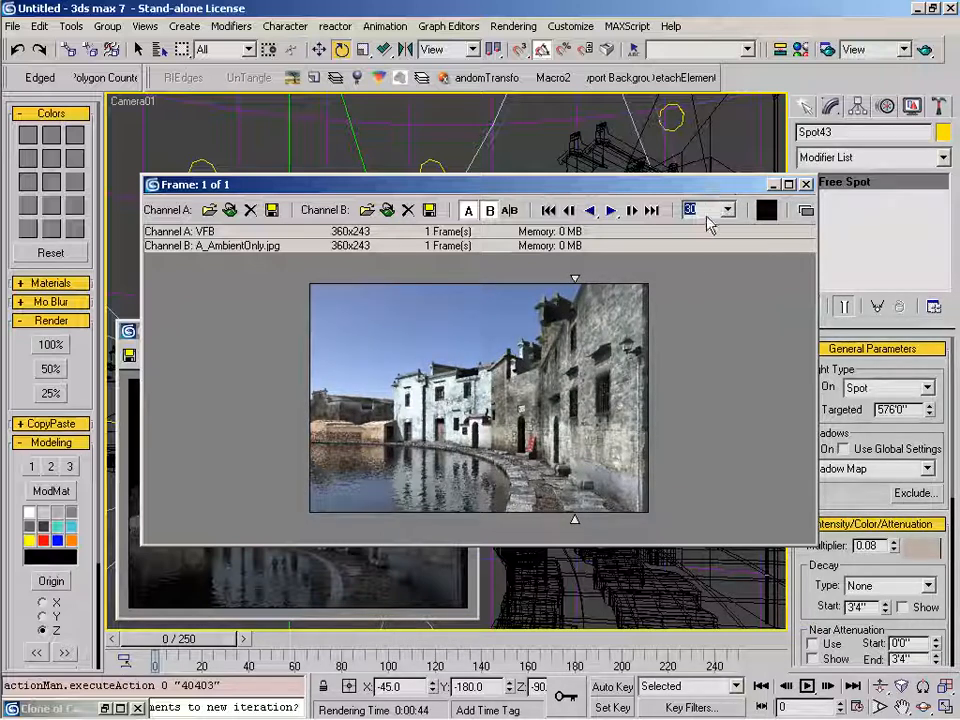
drag(731, 184, 718, 214)
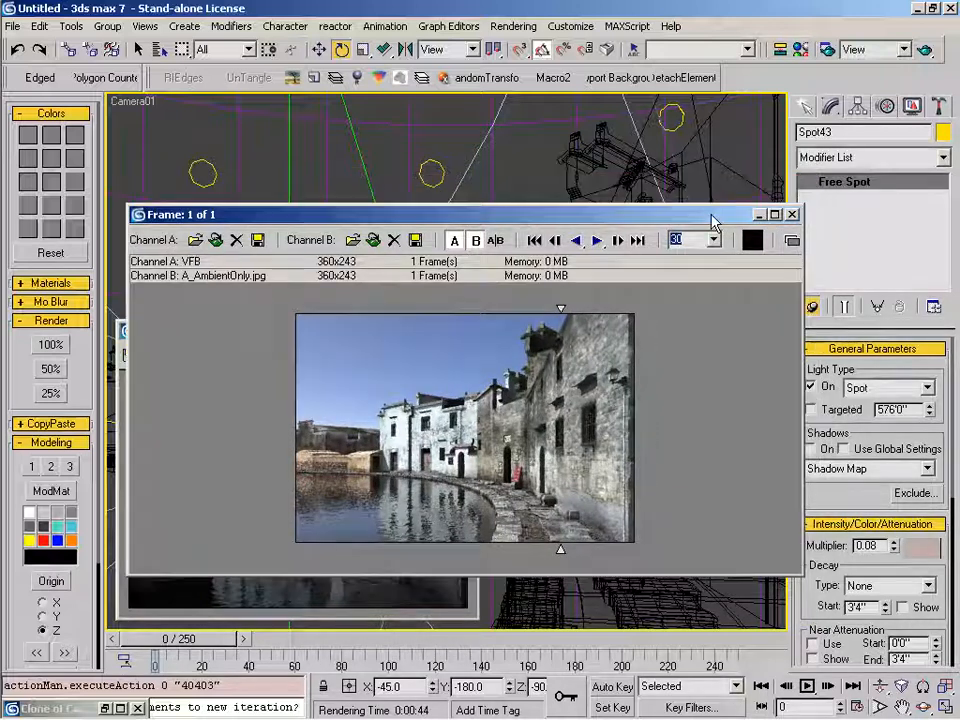
click(792, 215)
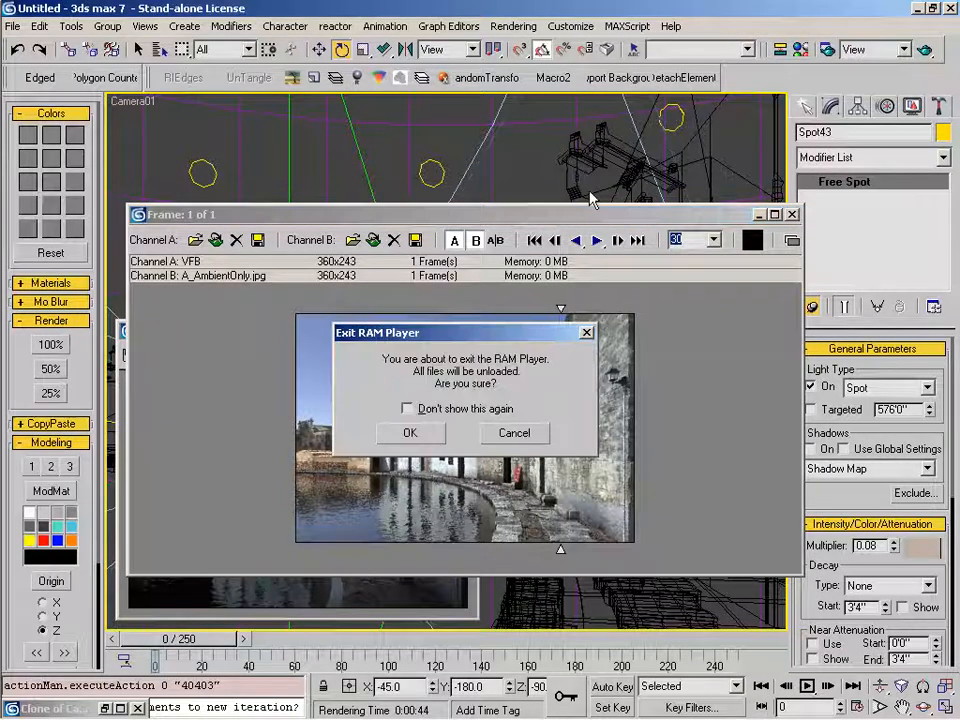
click(410, 437)
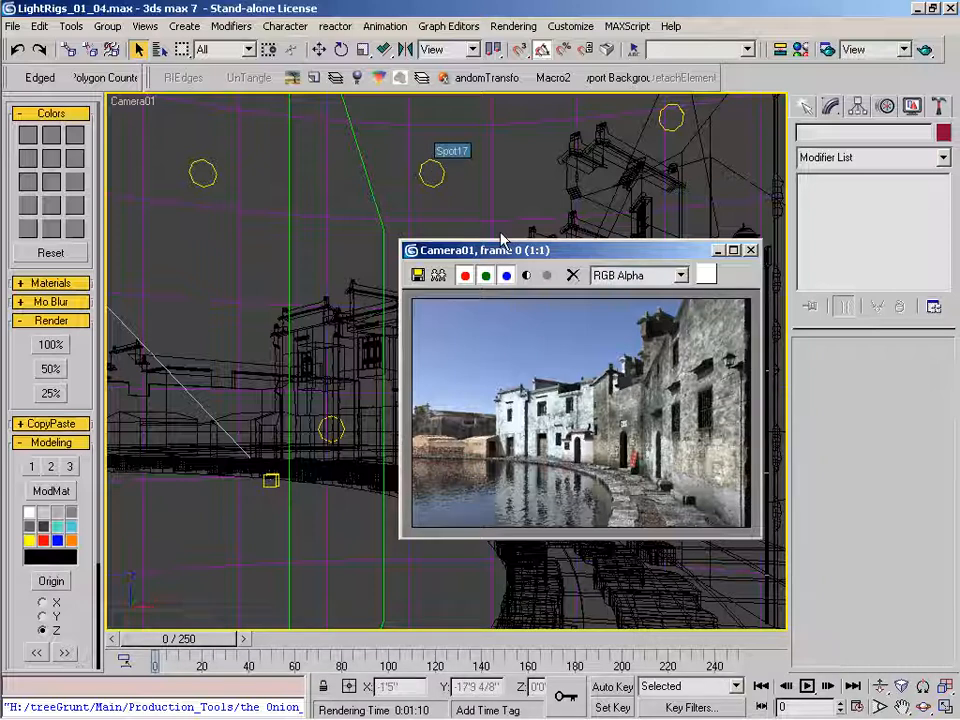
Examine the latest Camera01 render of the village and close its frame window.
drag(512, 258, 508, 262)
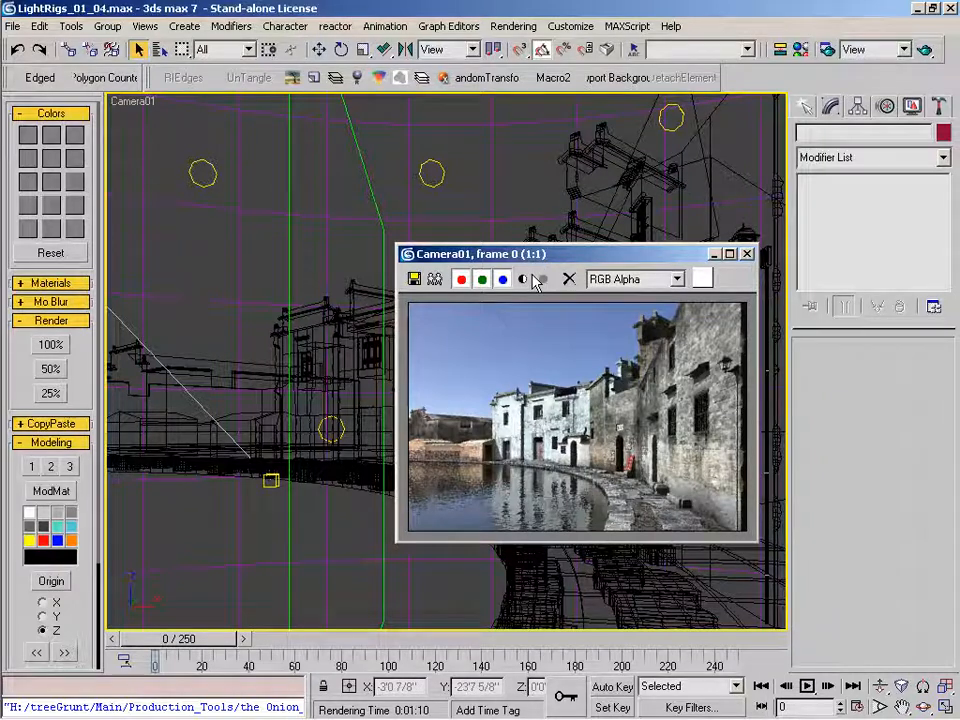
drag(536, 256, 532, 272)
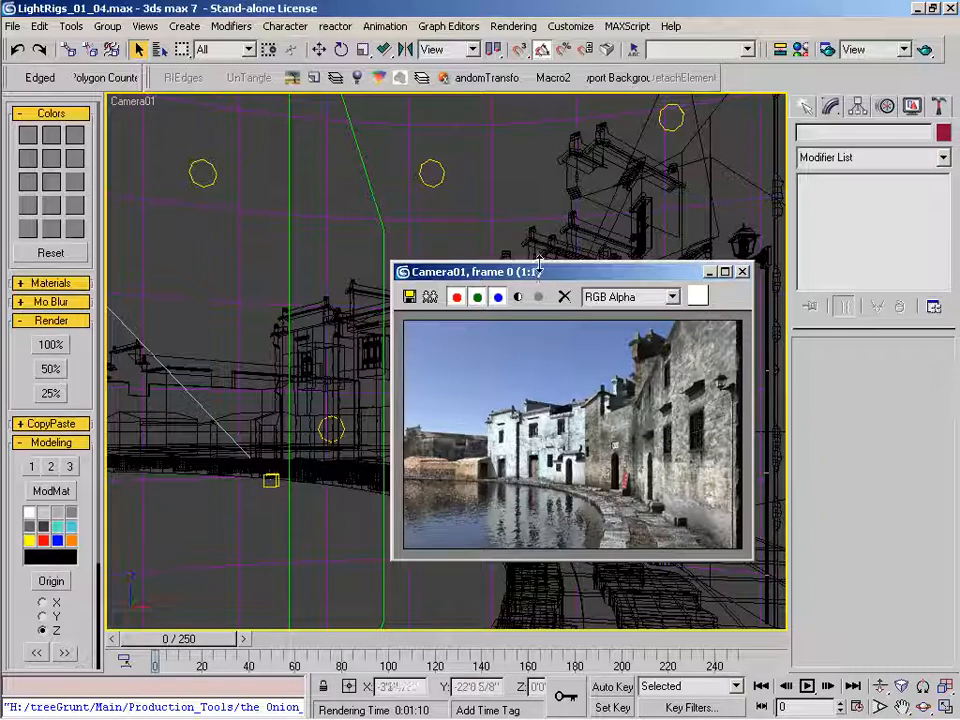
drag(541, 273, 549, 275)
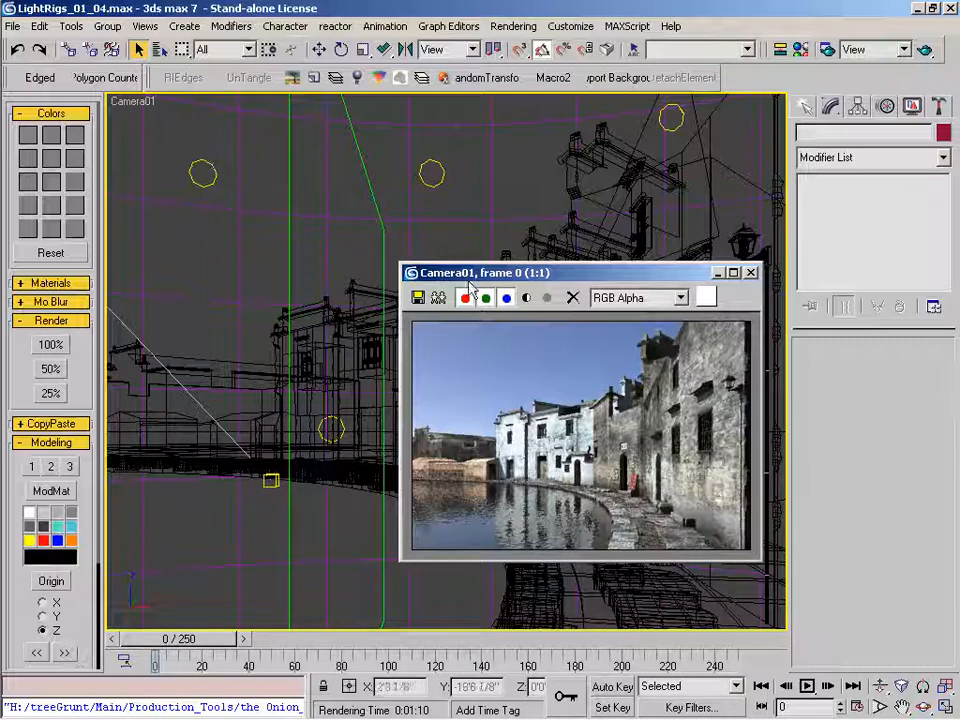
drag(501, 279, 486, 285)
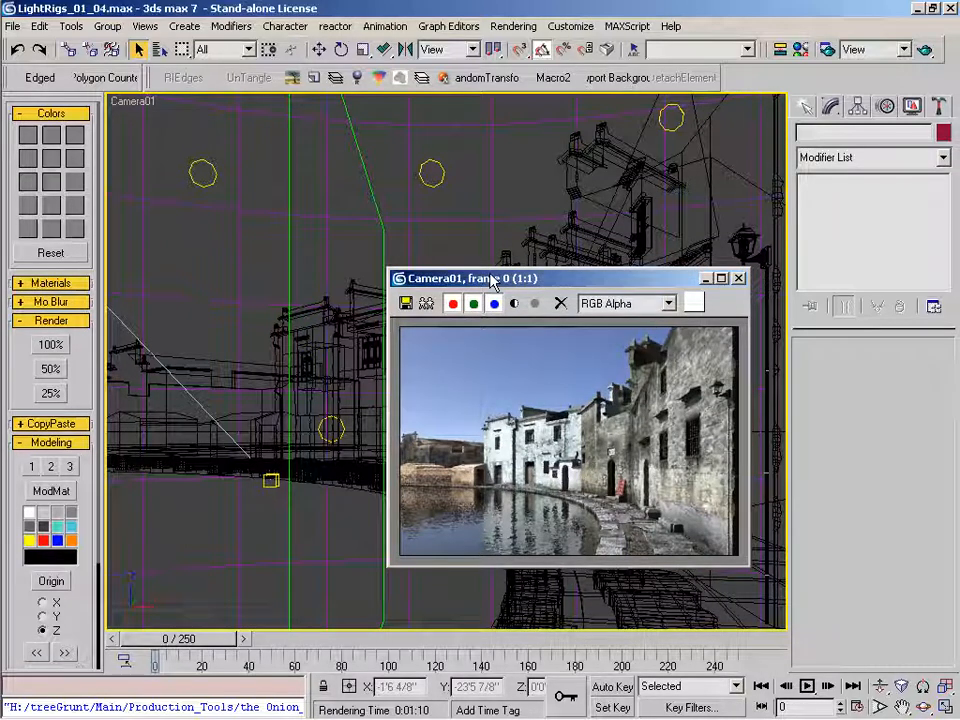
drag(491, 282, 495, 283)
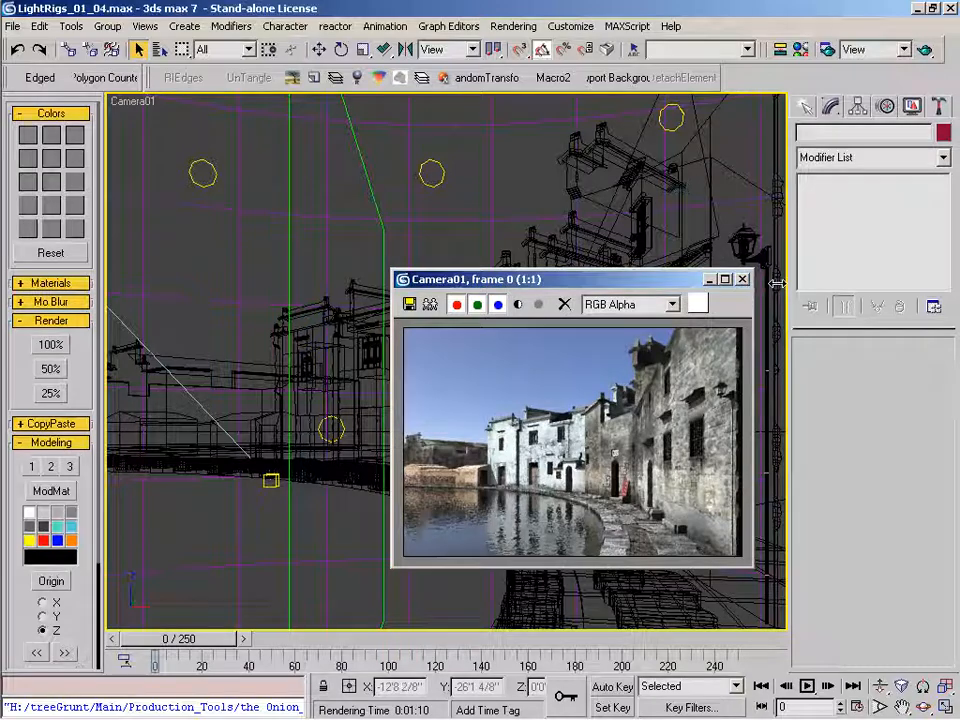
click(743, 281)
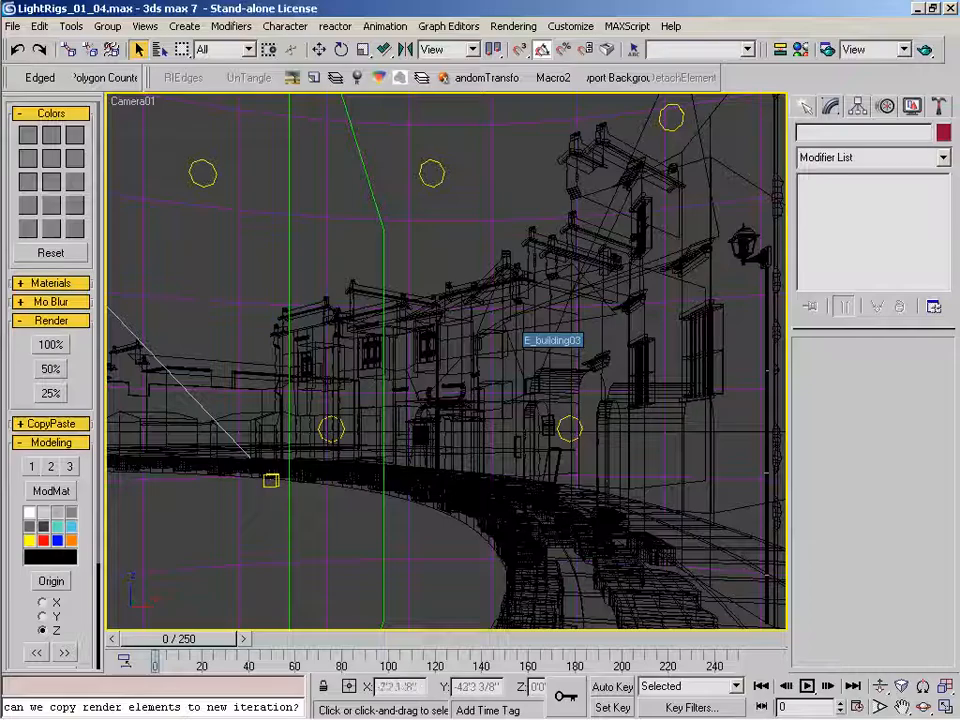
Open theOnion and hide the LT_Env_Bounce, LT_Env_Amb_Dome, LT_Env_Key, SkyDome and StoneEdge layers.
click(314, 80)
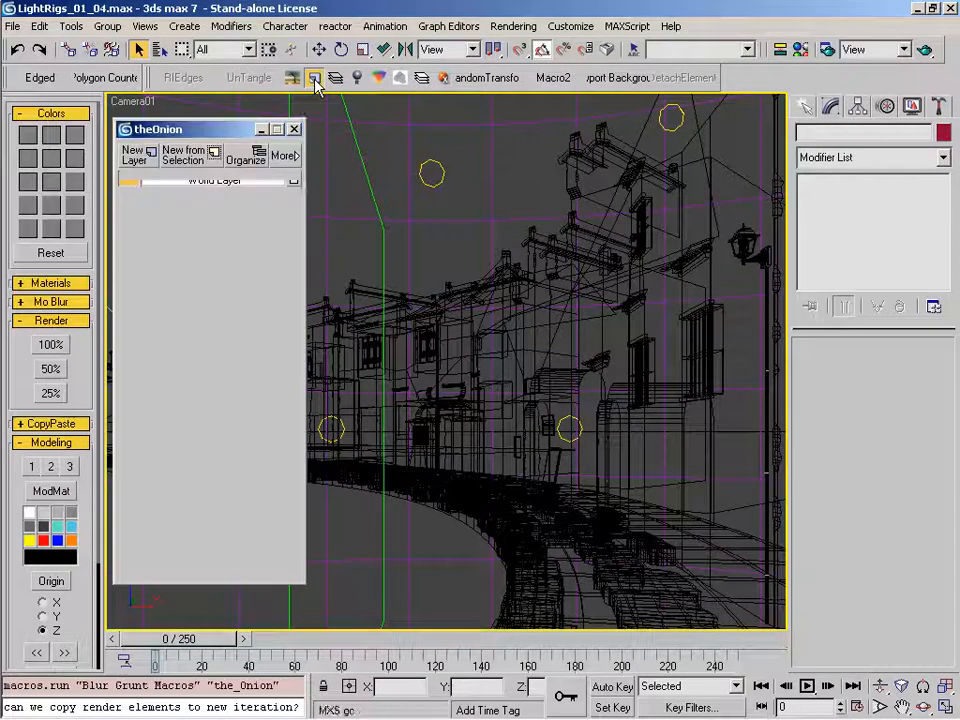
click(195, 504)
click(200, 484)
click(205, 442)
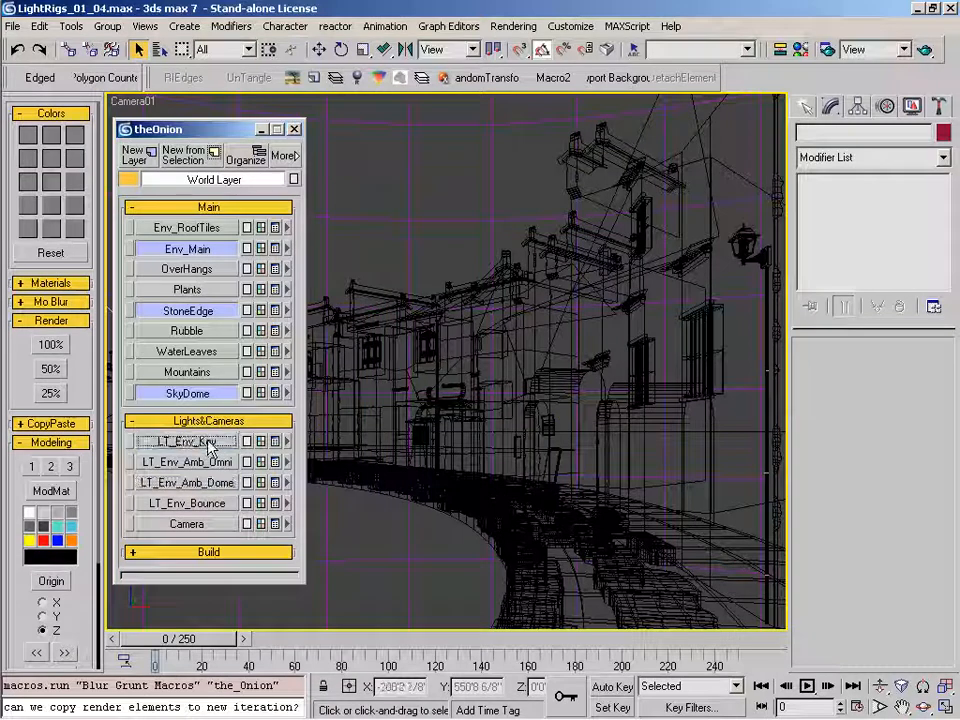
click(190, 393)
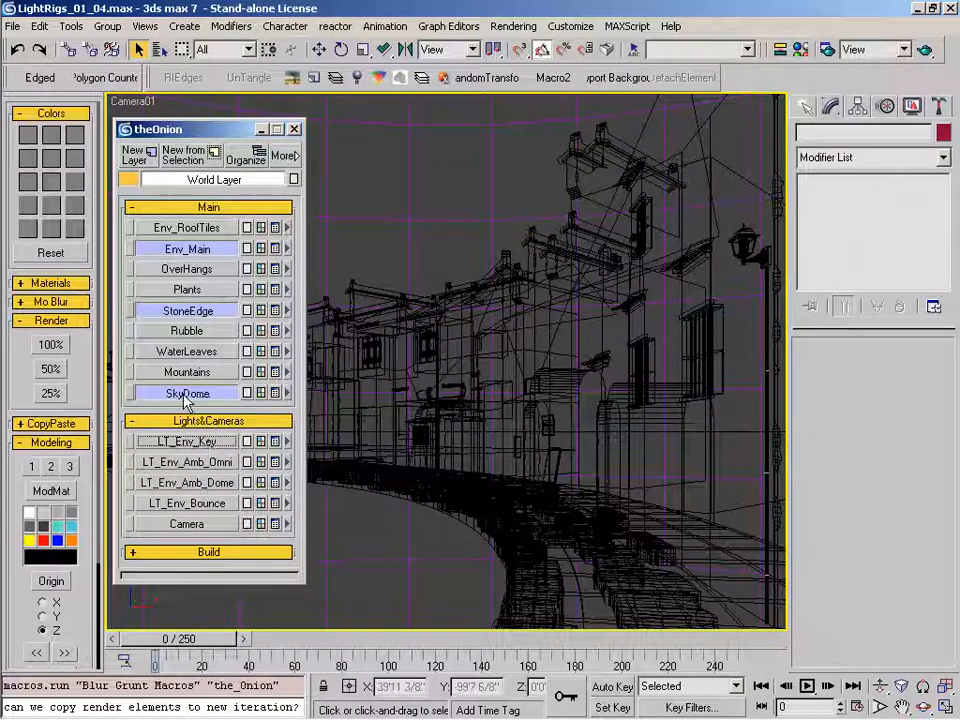
click(200, 310)
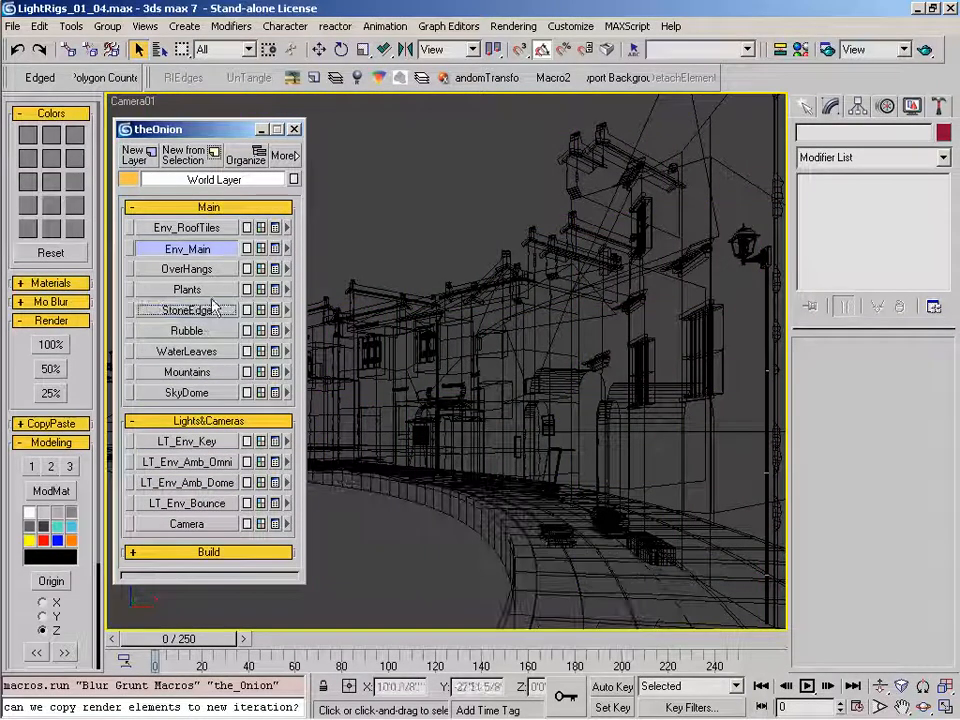
Create a plane VRayLight about 2'3" by 5'6" on the water in the Camera01 view, and close theOnion.
click(805, 106)
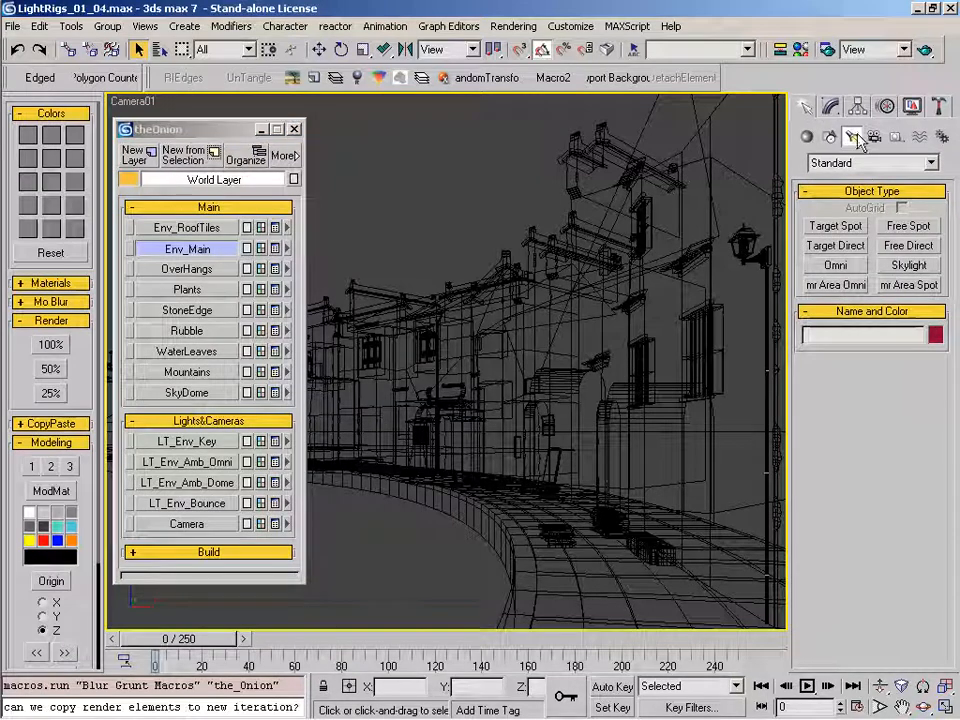
click(858, 163)
click(855, 206)
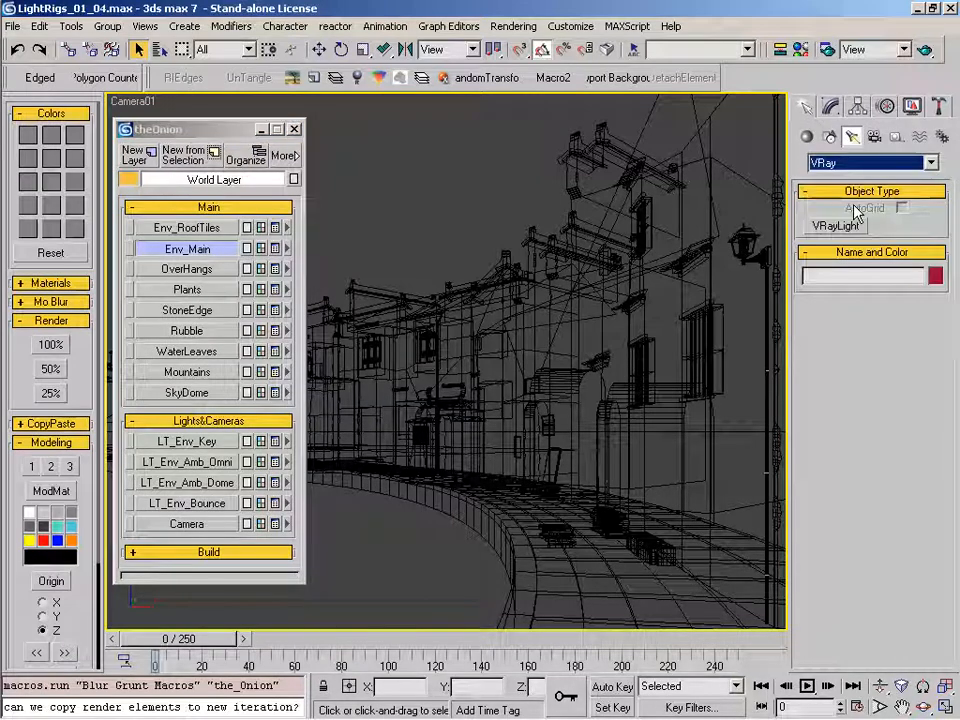
click(840, 226)
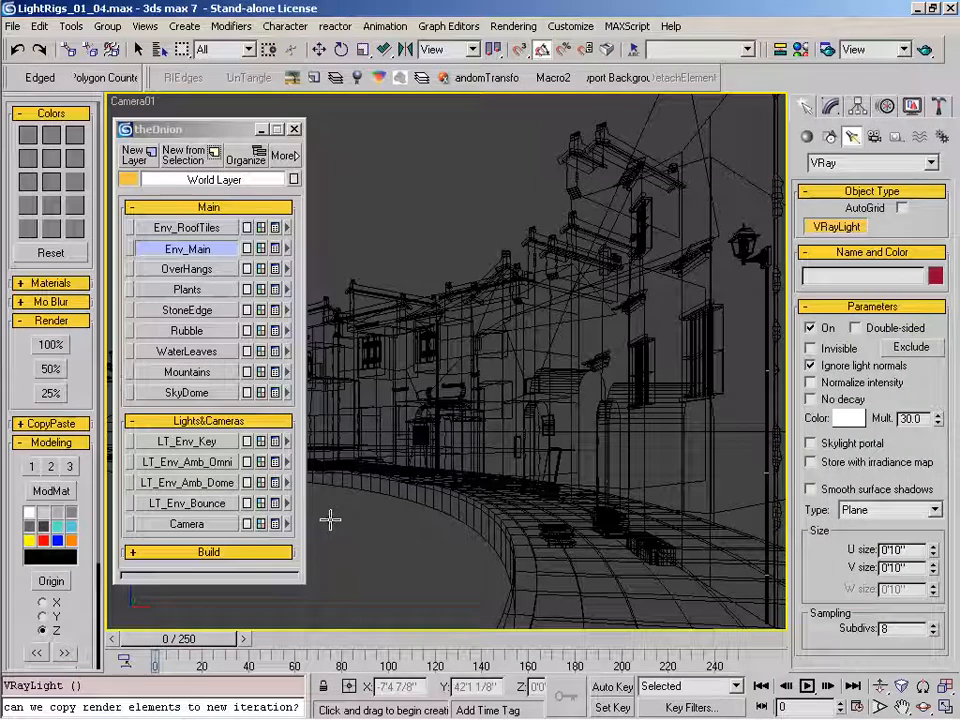
drag(330, 516, 381, 544)
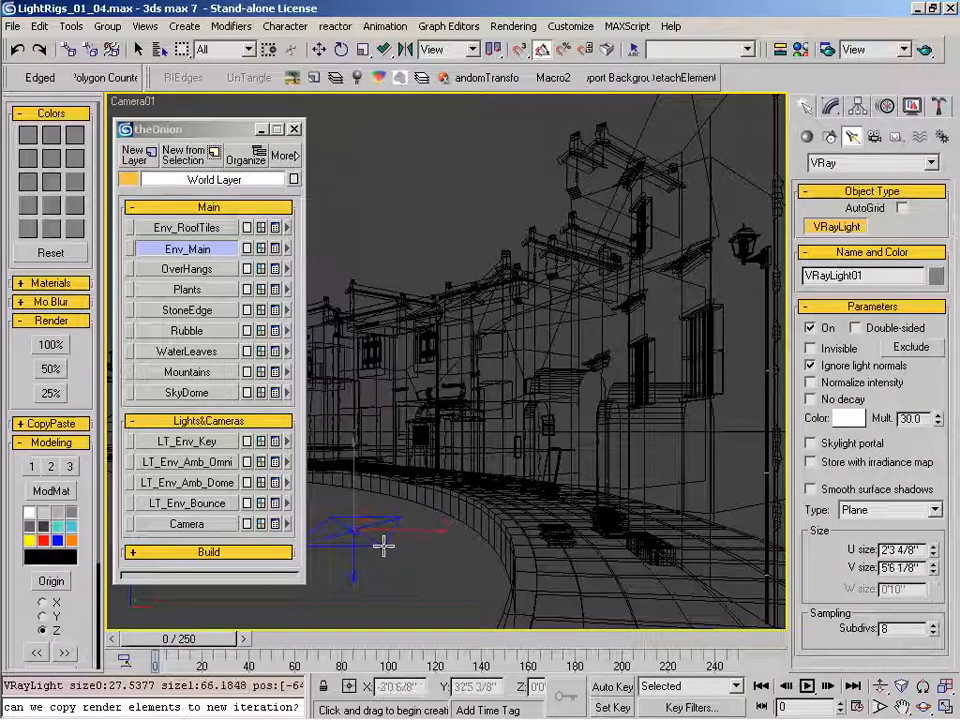
right_click(381, 544)
click(294, 129)
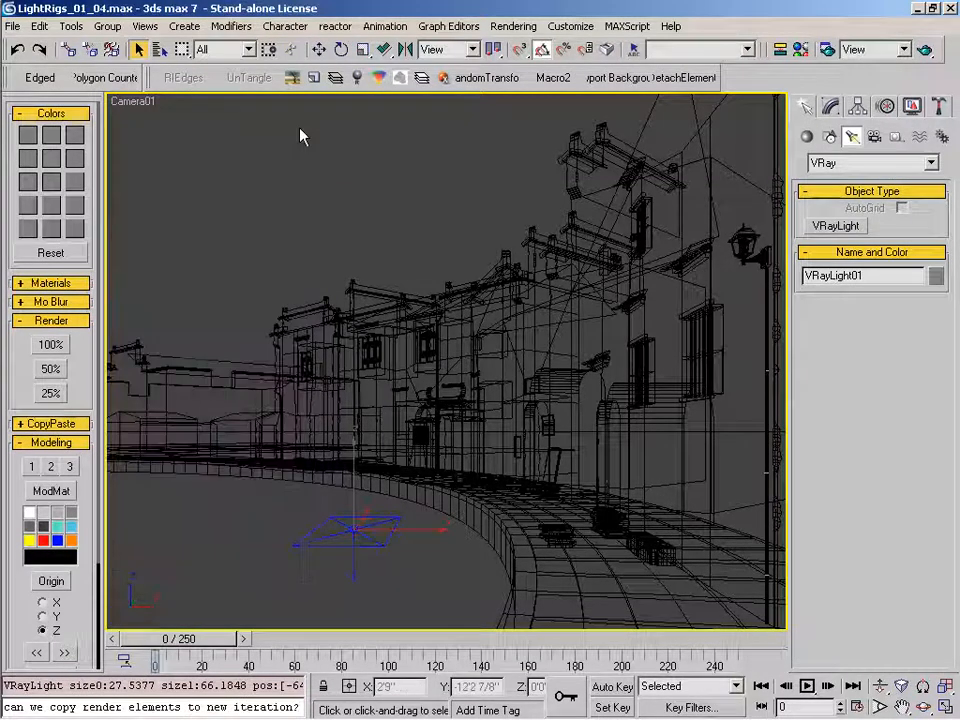
Make the VRayLight an invisible Dome light and move it over the pool with snapping on.
click(830, 106)
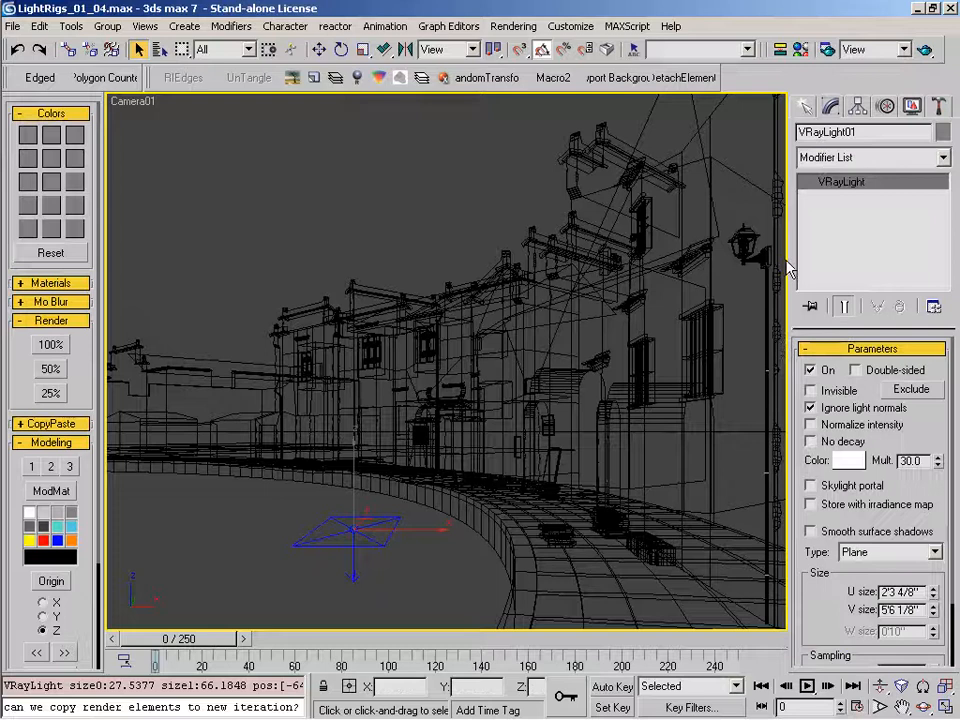
click(810, 391)
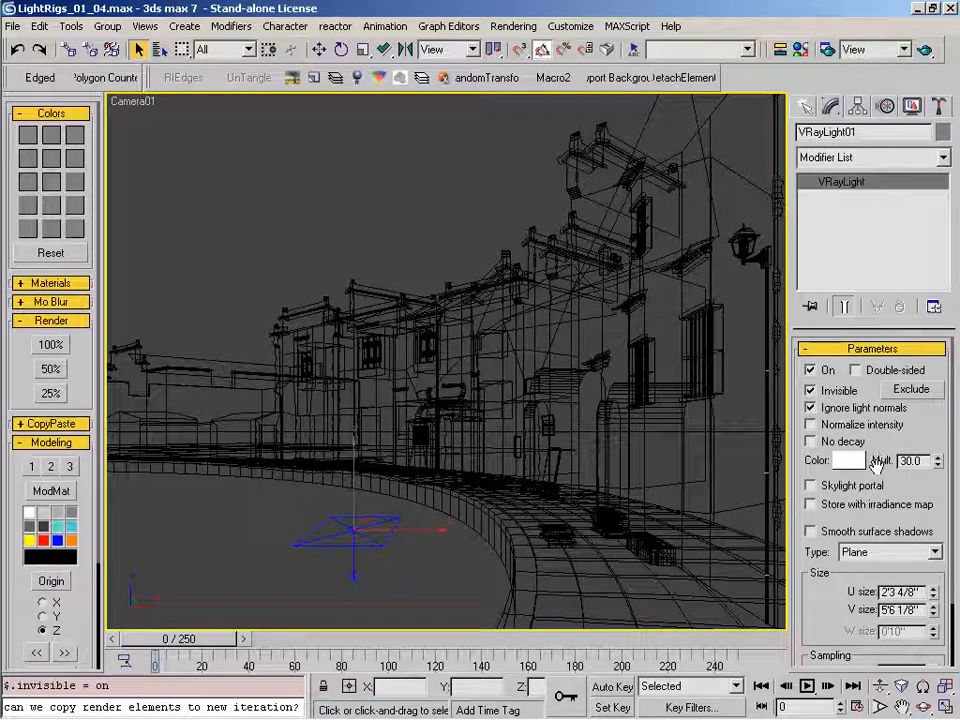
click(933, 552)
click(882, 582)
key(w)
key(s)
drag(399, 515, 352, 516)
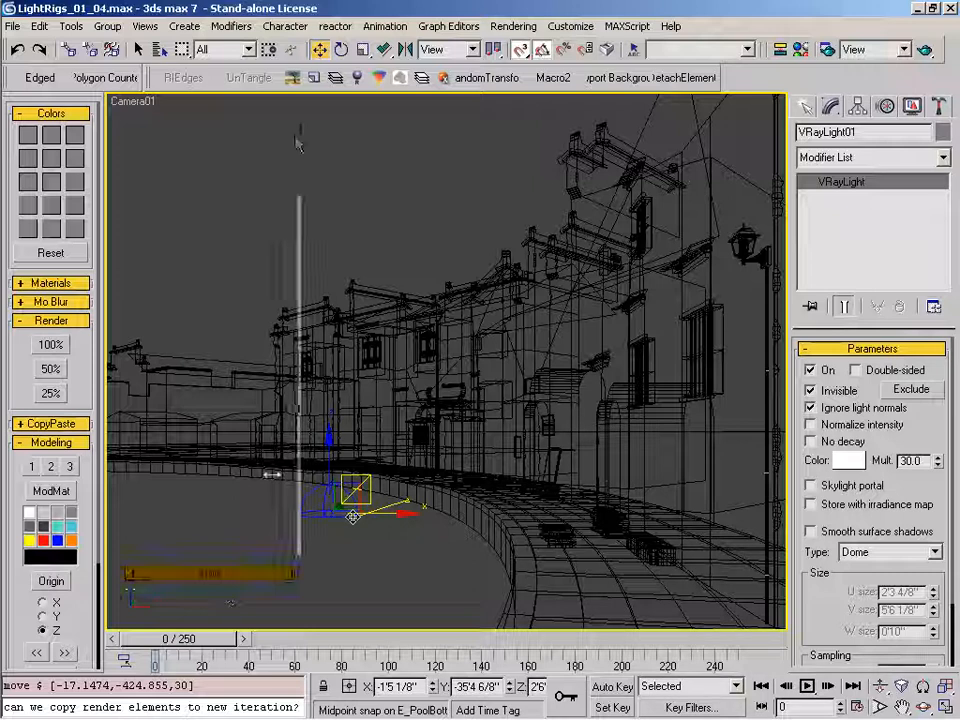
Show the LT_Env_Amb_Omni layer, copy the omni light's pale blue colour to a palette swatch, and reselect the VRay dome light.
click(206, 486)
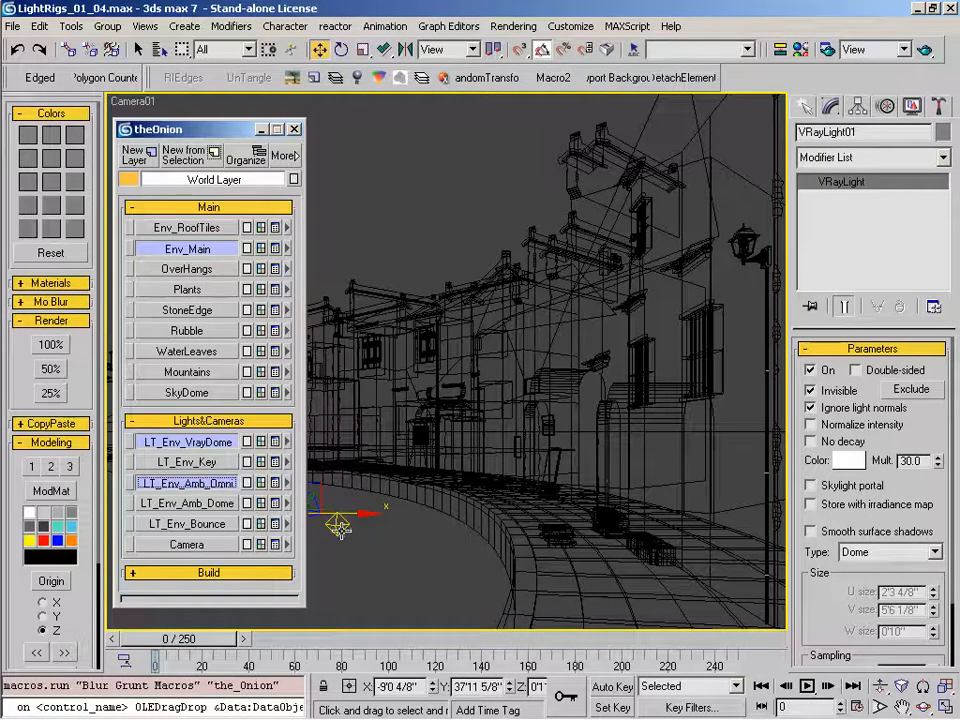
click(338, 524)
key(space)
click(872, 524)
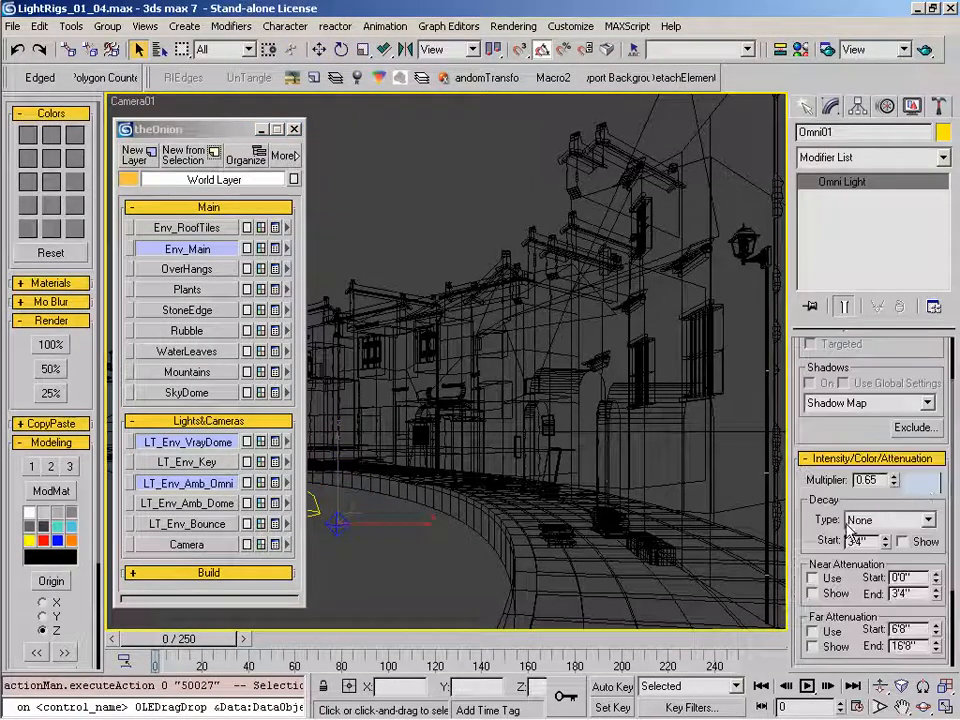
drag(926, 487, 75, 228)
click(135, 390)
click(313, 505)
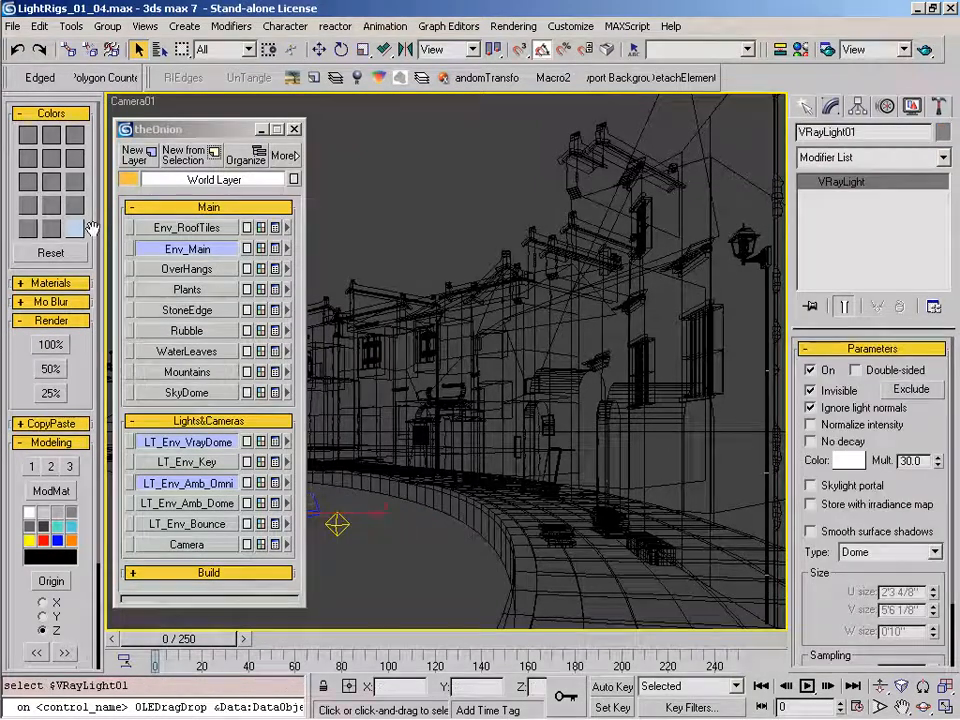
Copy the pale blue swatch to VRayLight01's color, hide the LT_Env_Amb_Omni layer and close theOnion layer manager.
drag(80, 178, 848, 460)
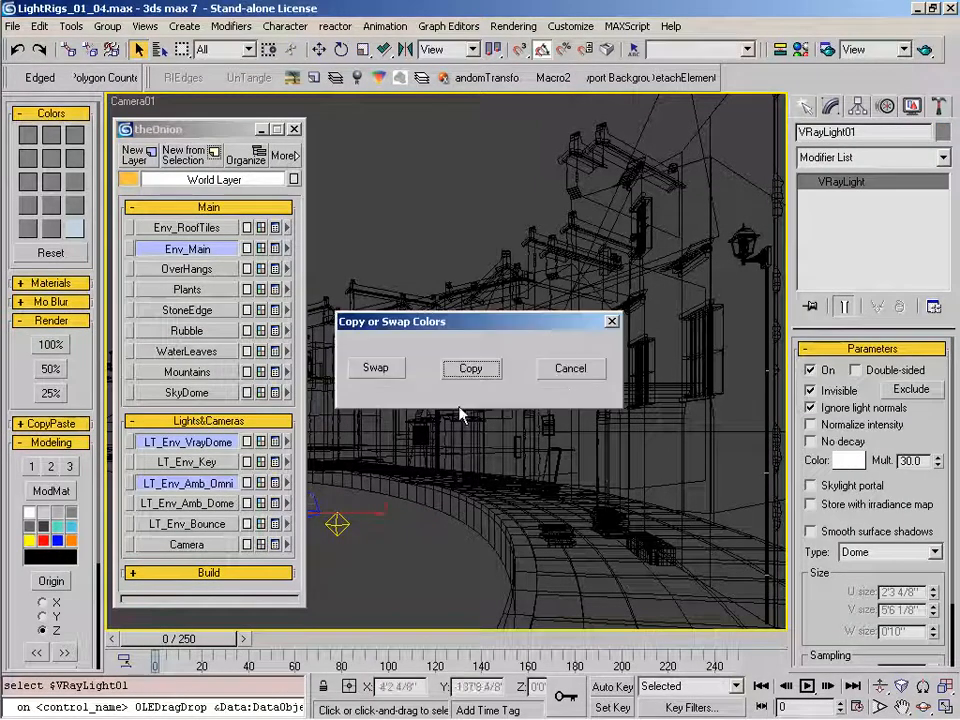
click(474, 370)
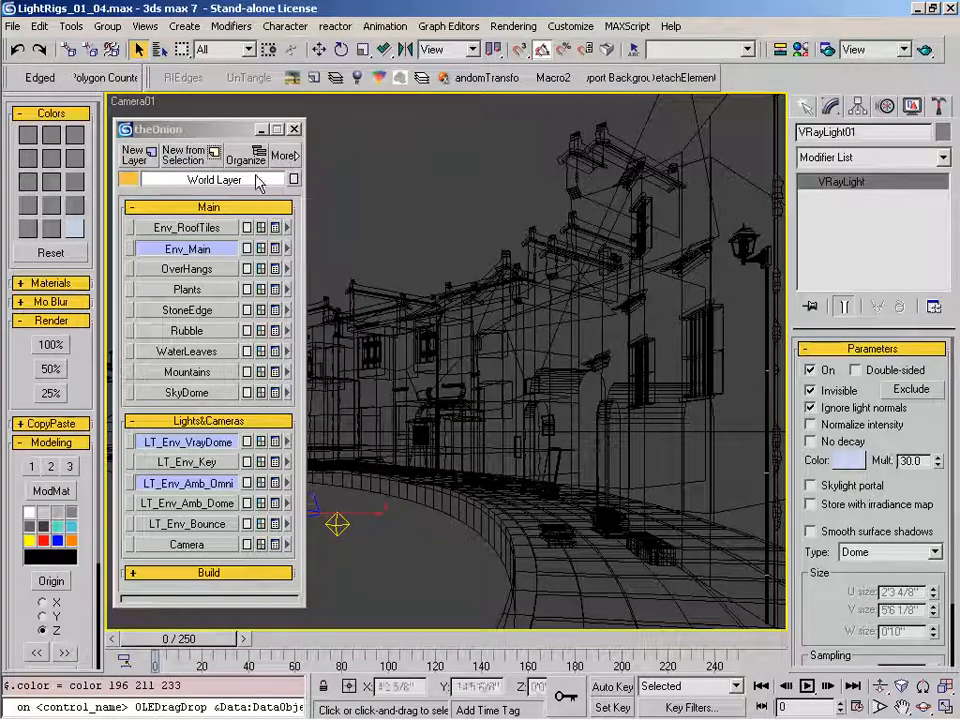
click(202, 485)
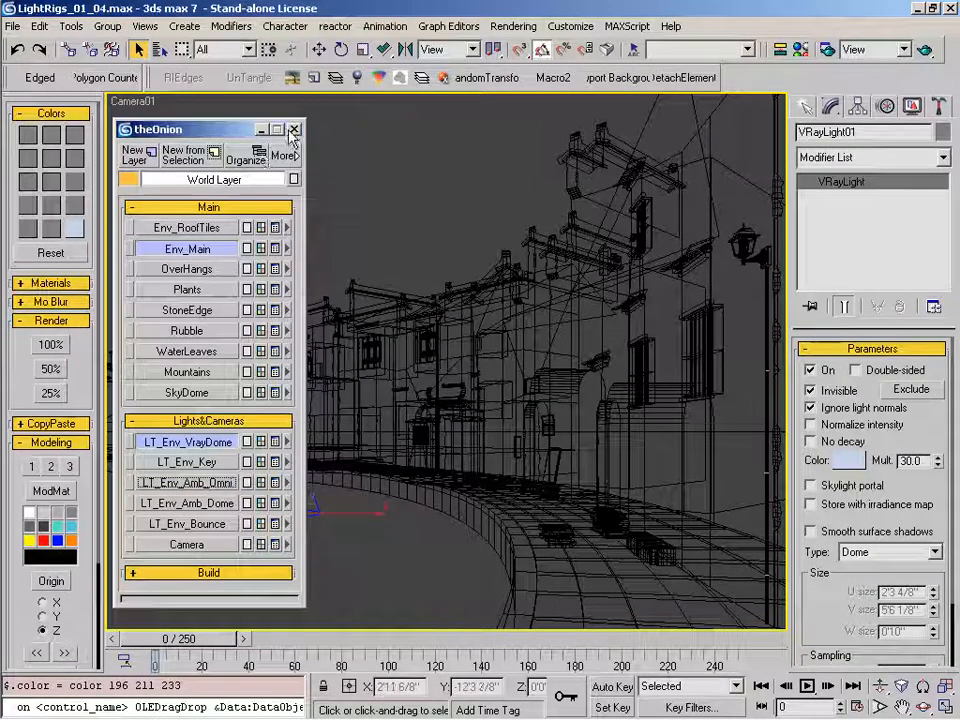
click(294, 129)
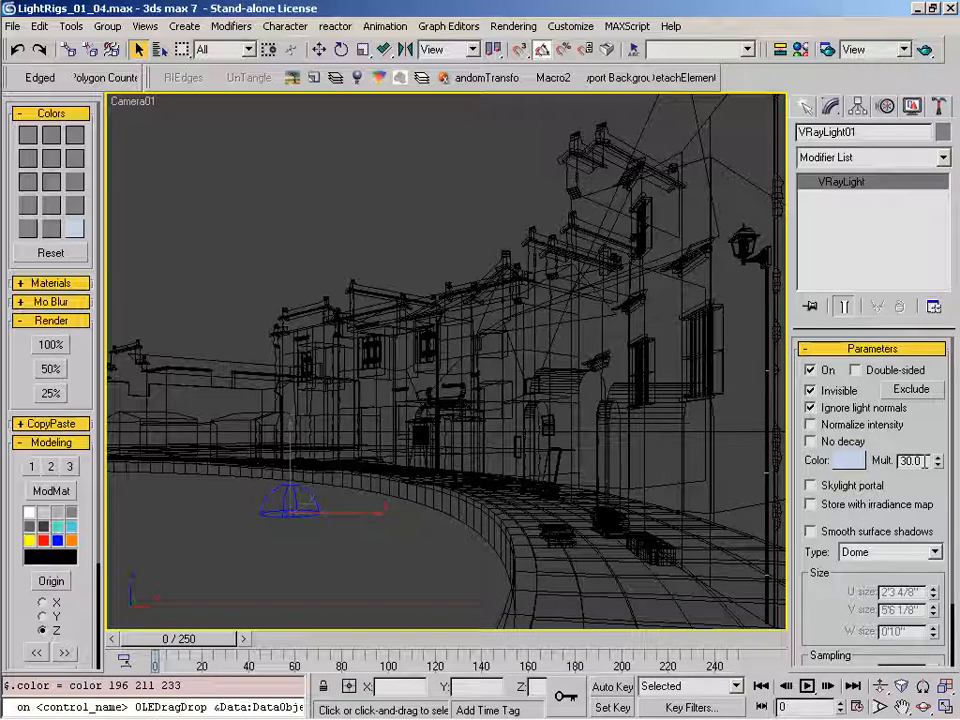
Reopen theOnion, switch the visible light layer from LT_Env_VrayDome to LT_Env_Amb_Dome, and render Camera01 at 50%.
click(313, 77)
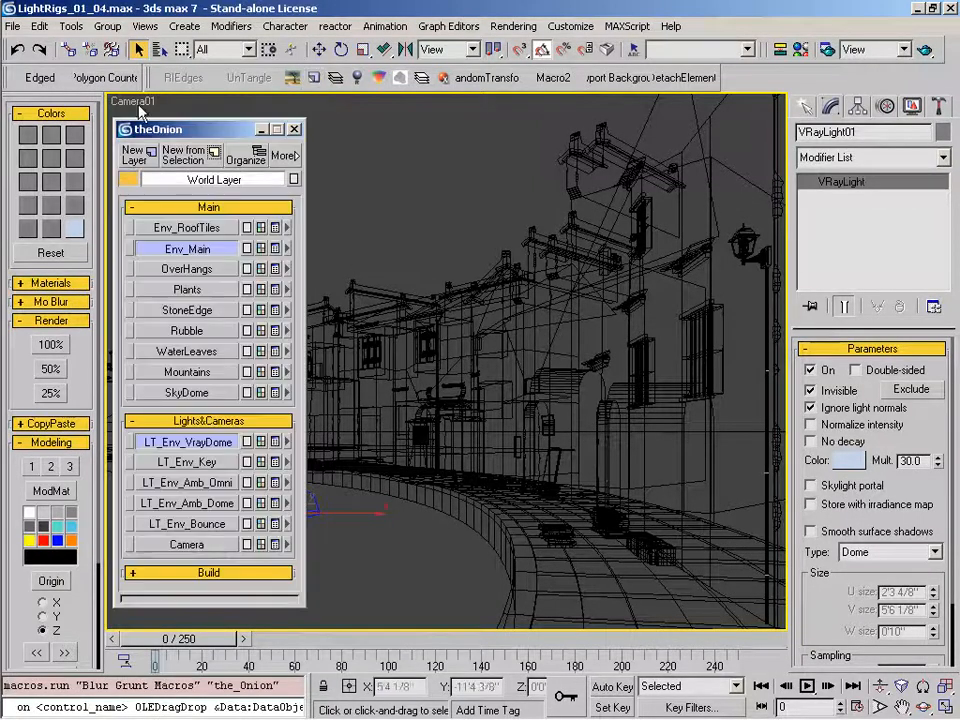
click(198, 503)
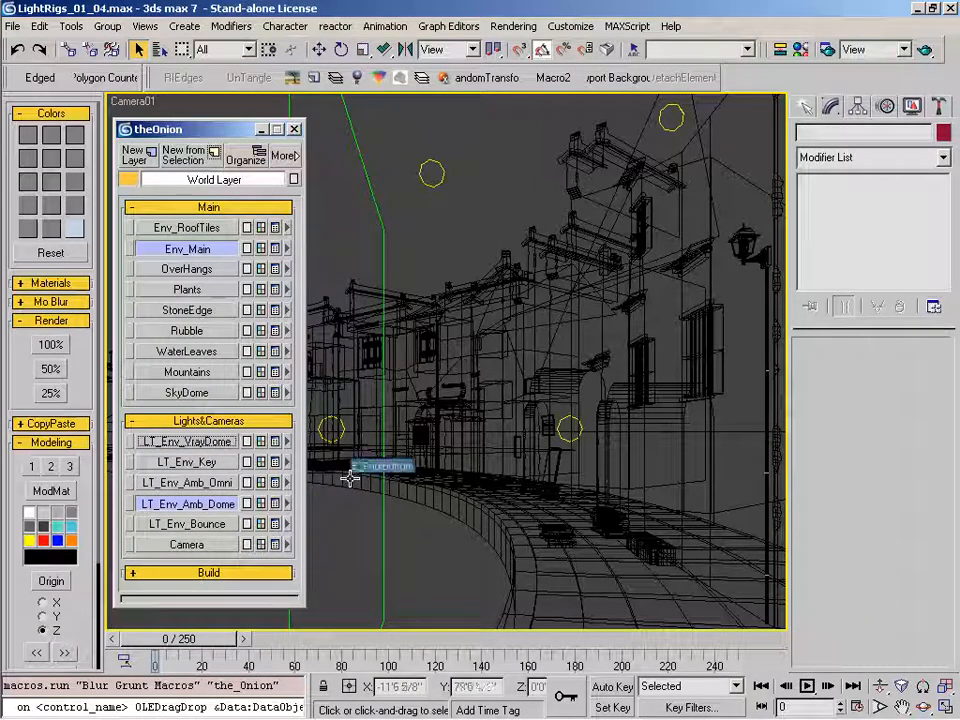
click(49, 372)
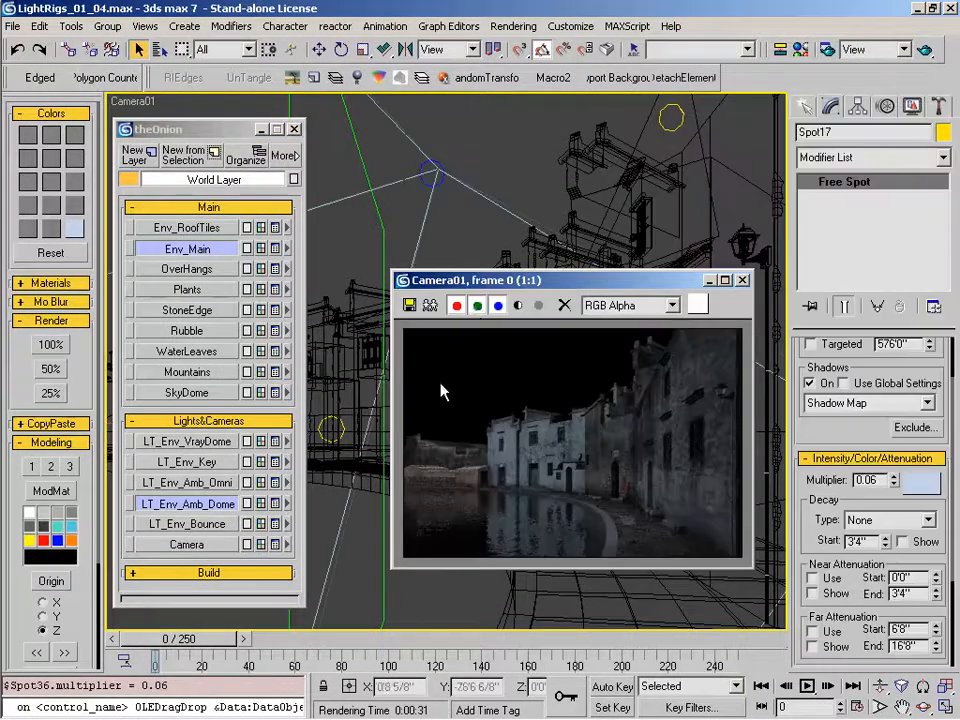
Clone the rendered Camera01 frame and minimize the clone to keep it for comparison.
drag(487, 285, 433, 281)
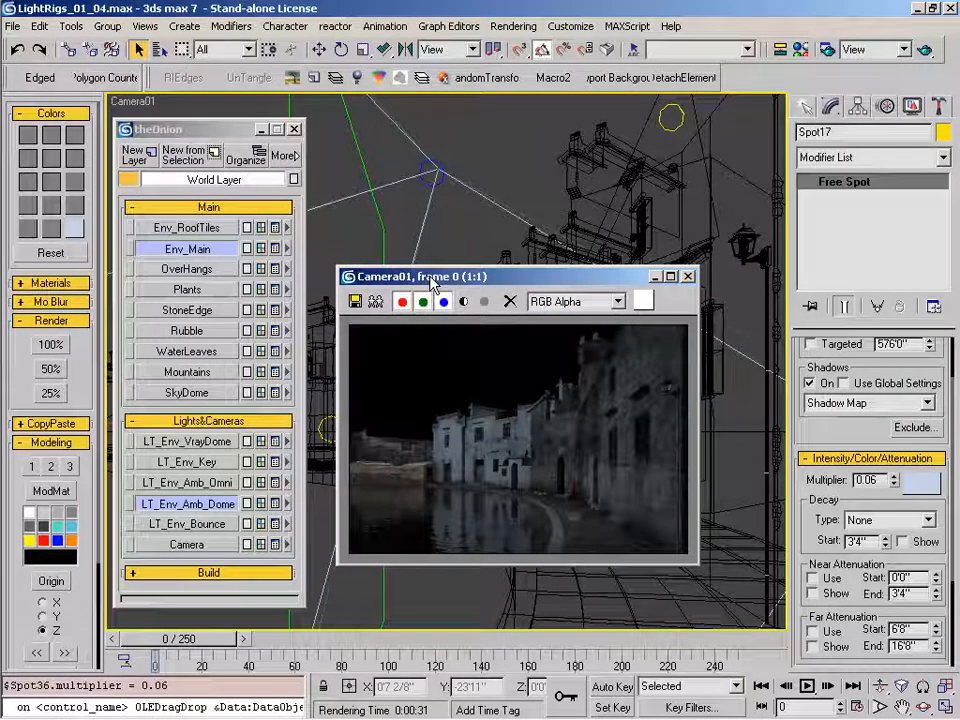
click(375, 301)
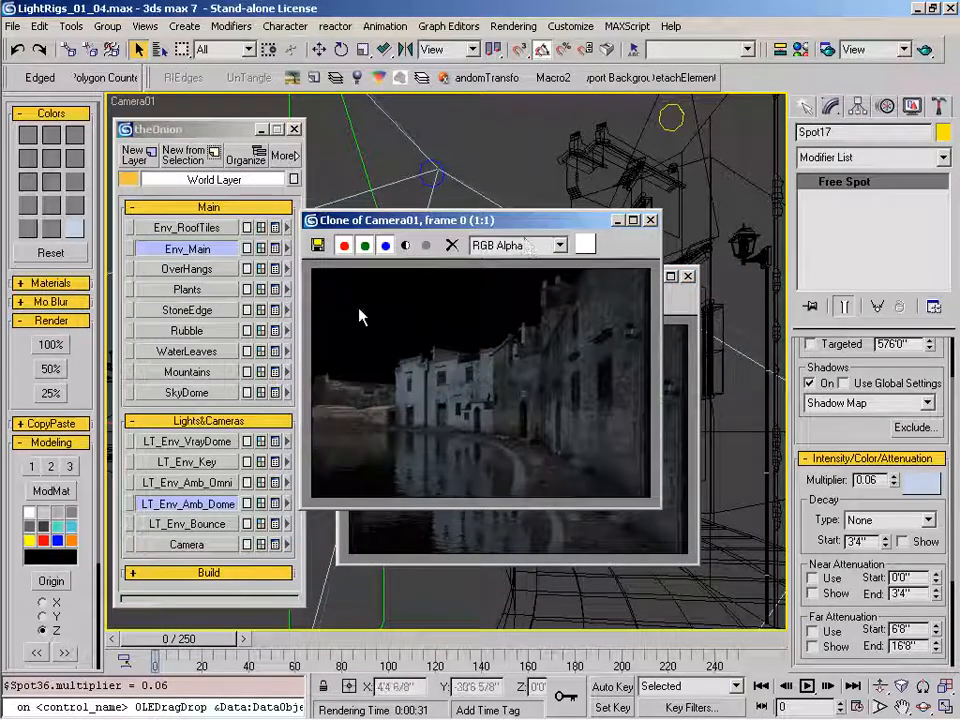
drag(521, 219, 356, 306)
click(454, 313)
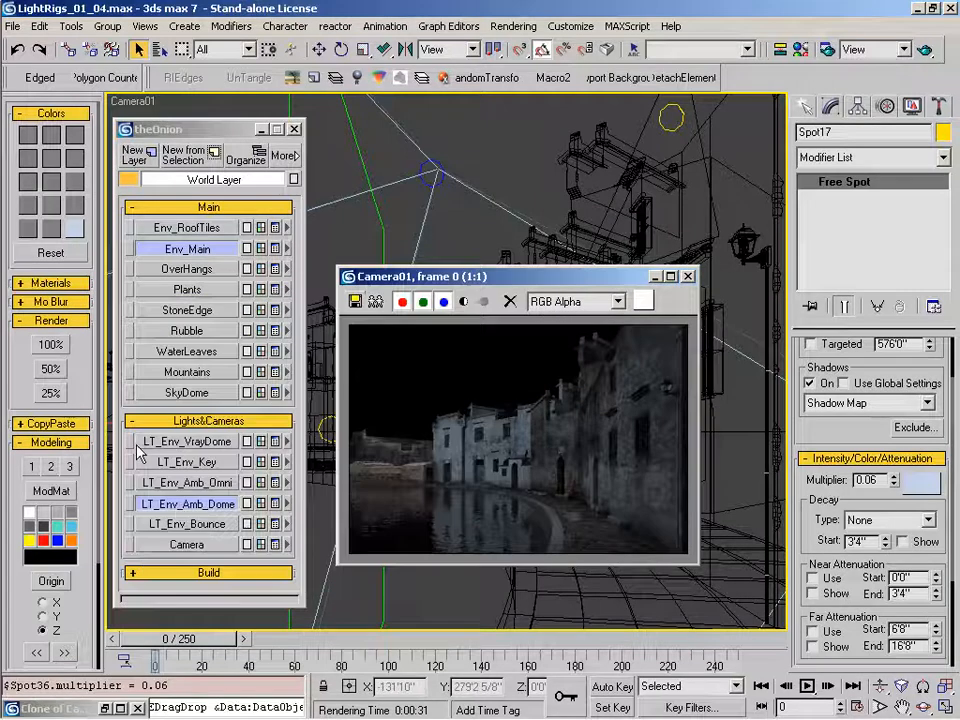
Hide the LT_Env_Amb_Dome layer, show LT_Env_VrayDome and render the camera view at 50%.
click(160, 503)
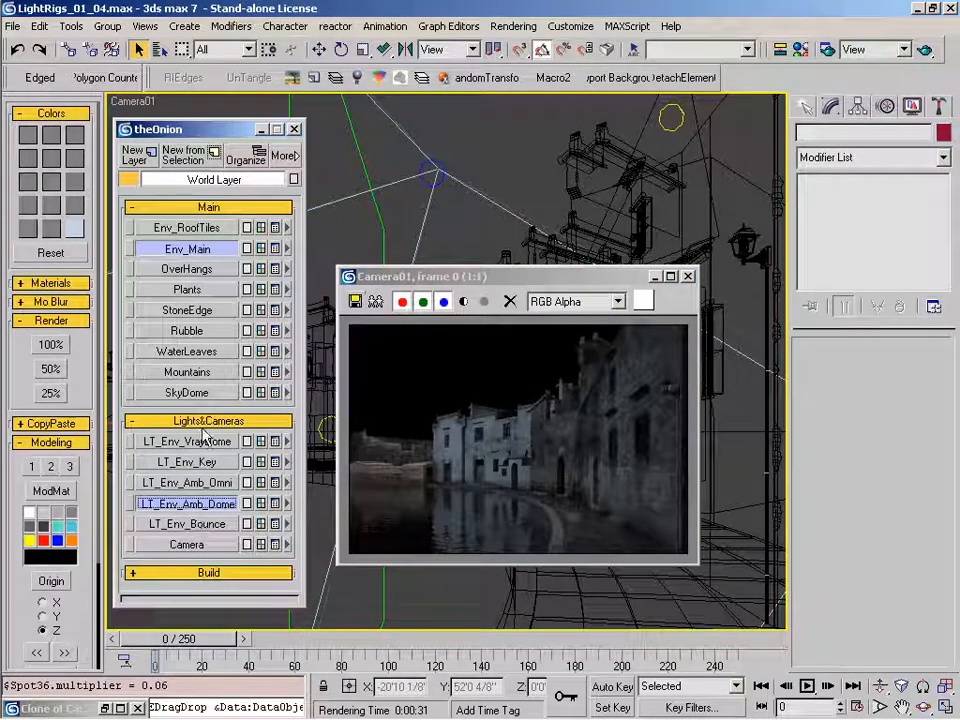
click(217, 506)
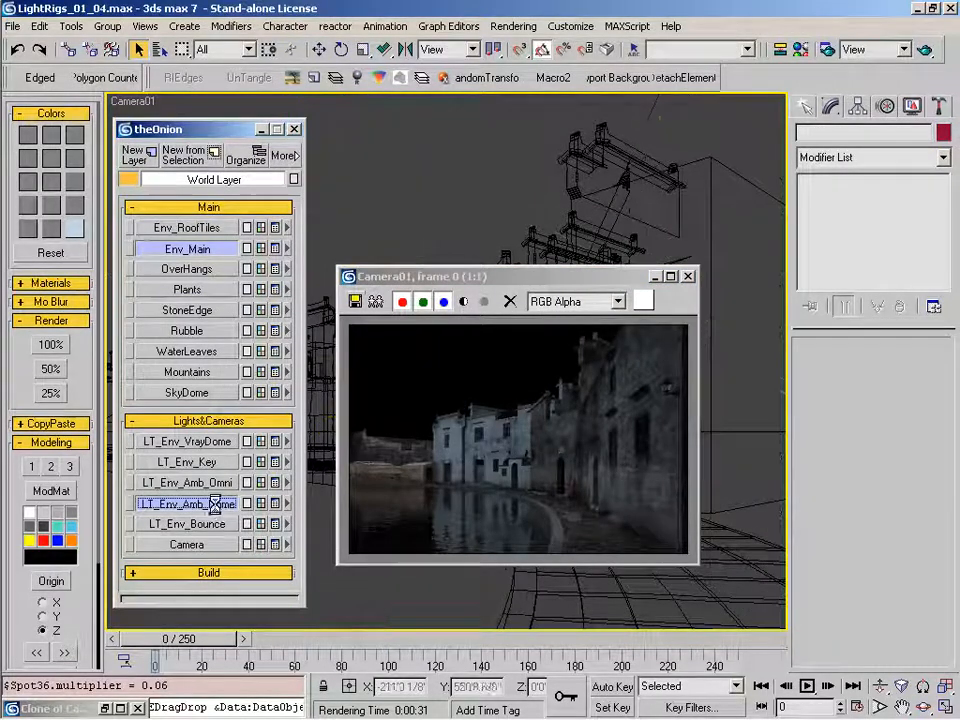
click(204, 523)
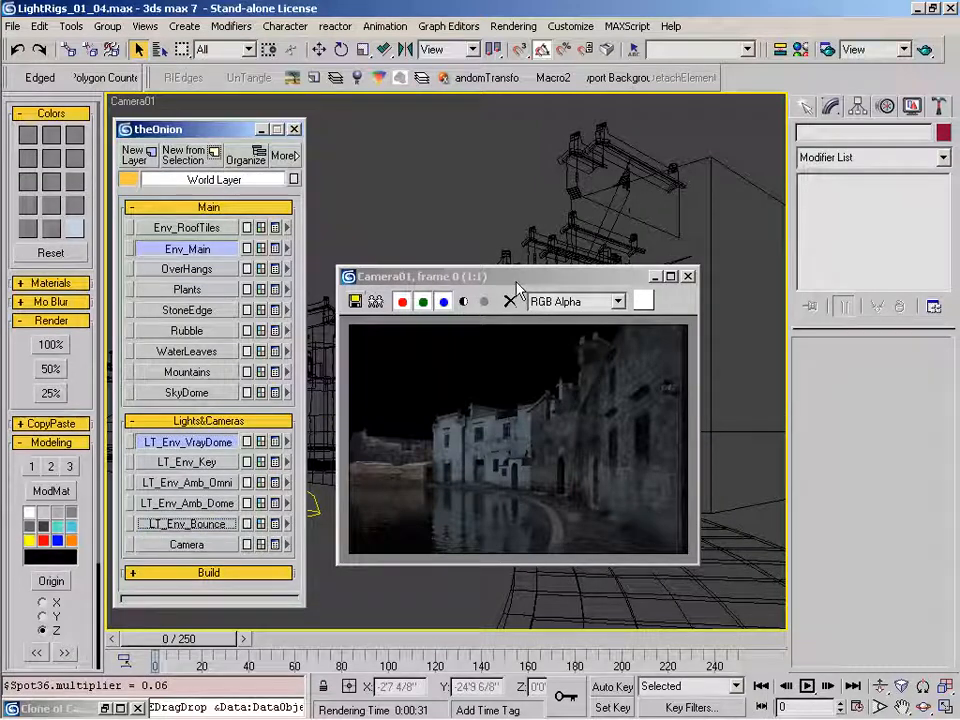
click(50, 369)
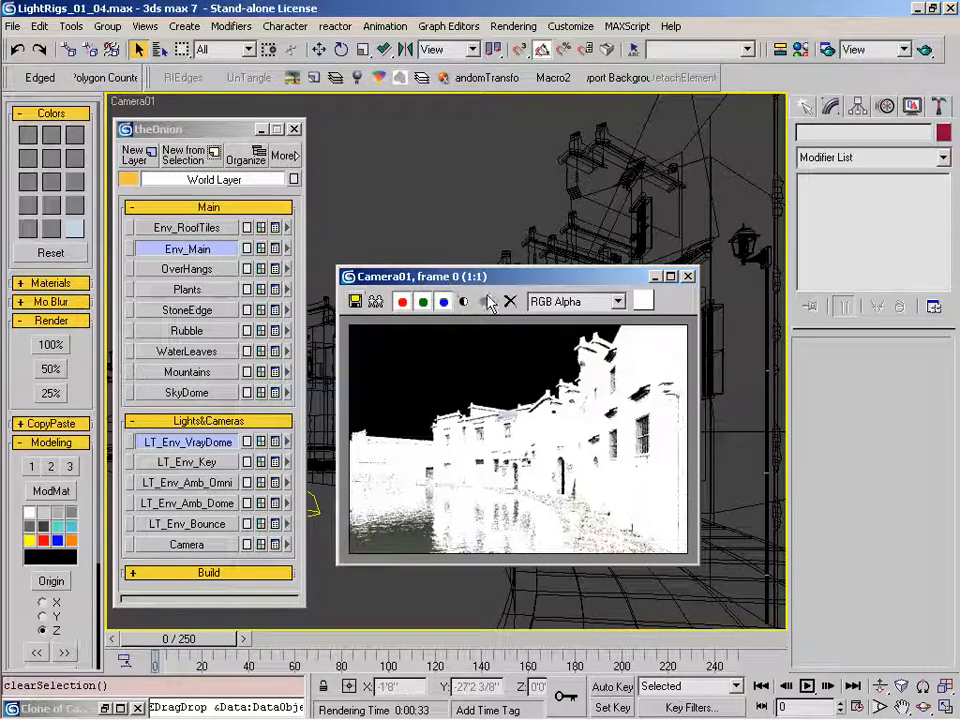
Select the VRayLight01 dome light and set its multiplier to 1.0, keeping the Dome type.
drag(450, 287, 492, 306)
click(315, 505)
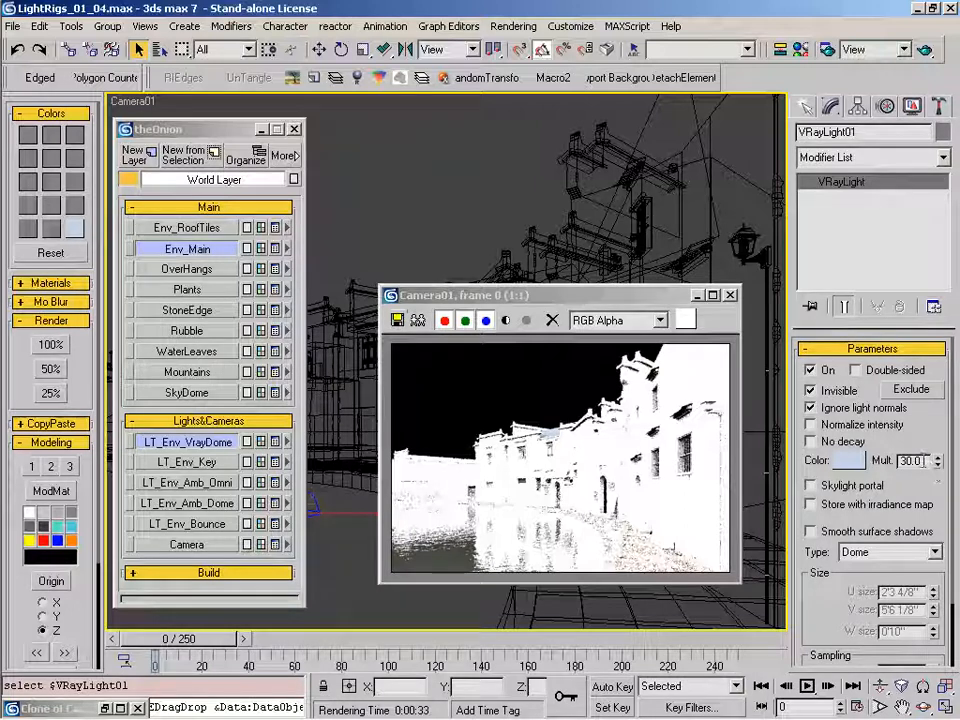
drag(921, 459, 887, 461)
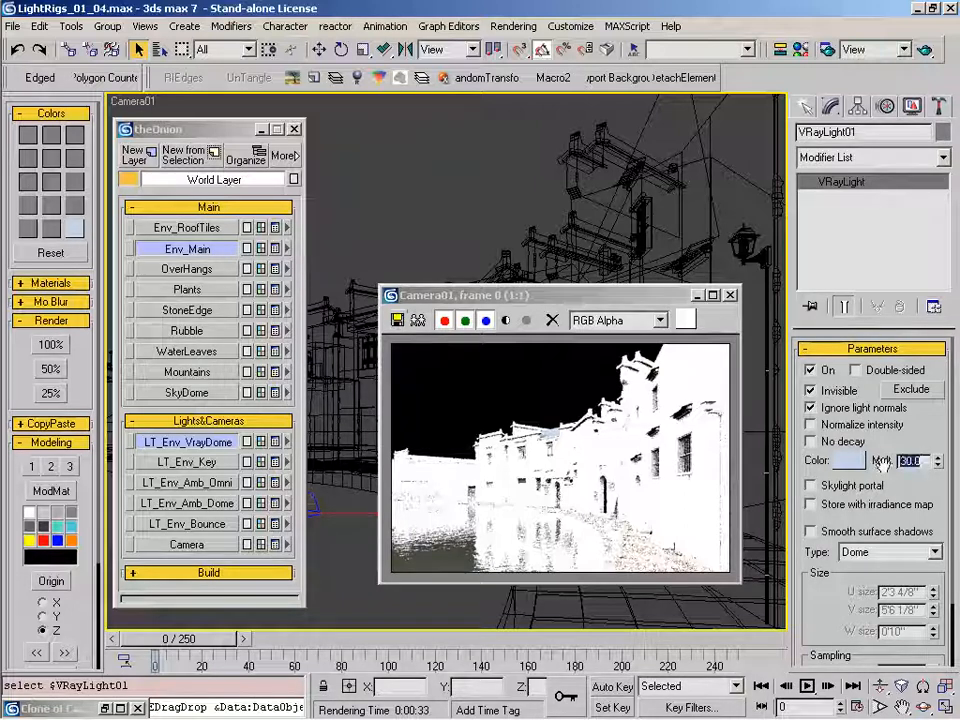
click(886, 553)
click(905, 518)
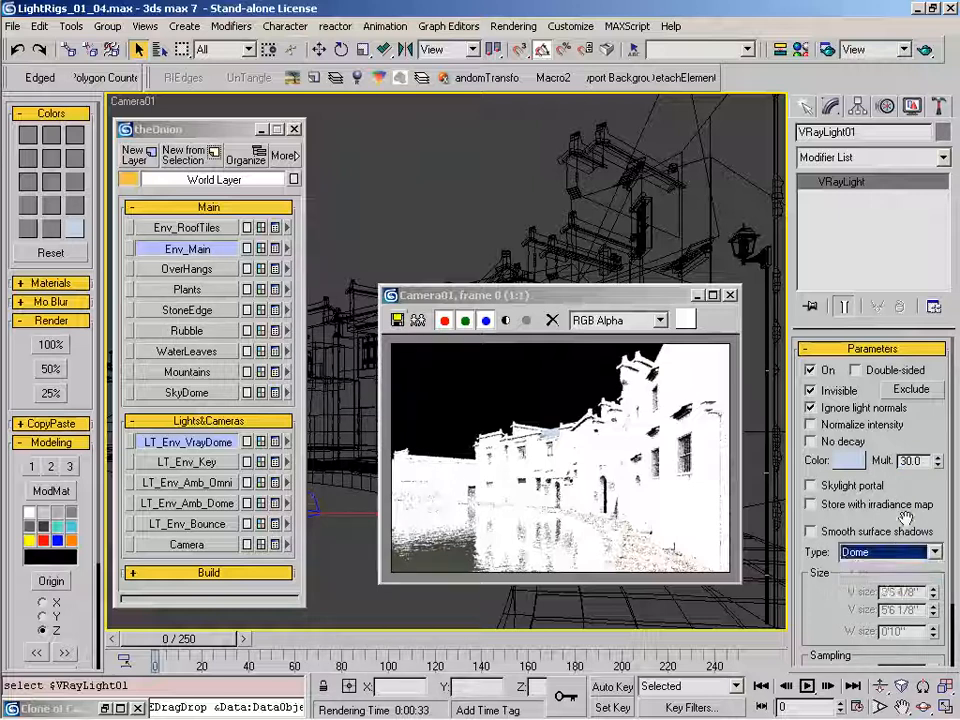
double_click(929, 460)
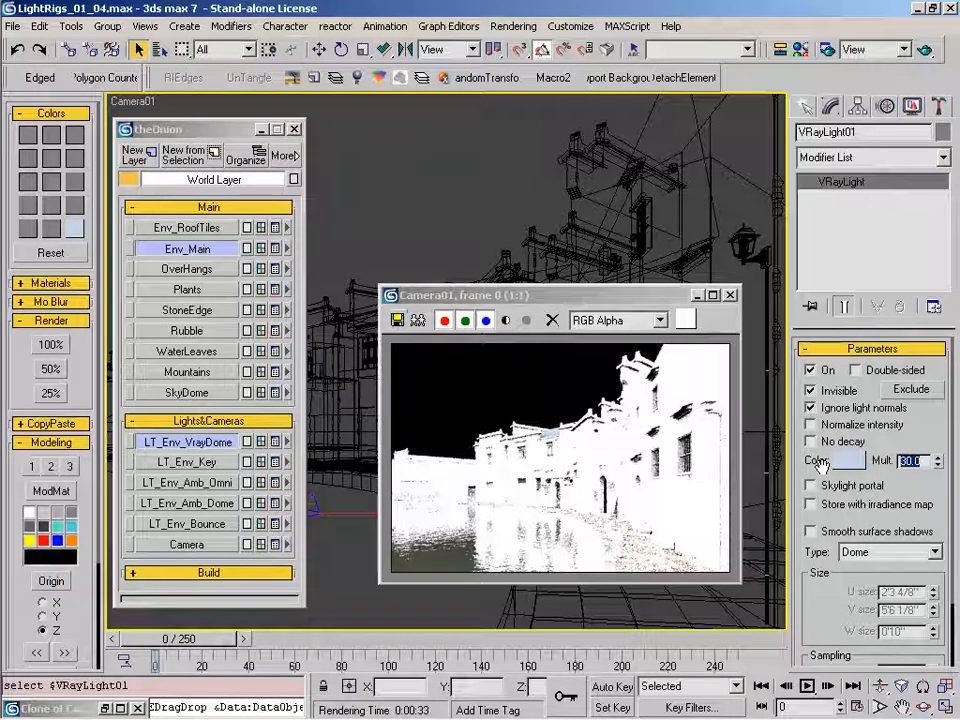
text(1)
key(Return)
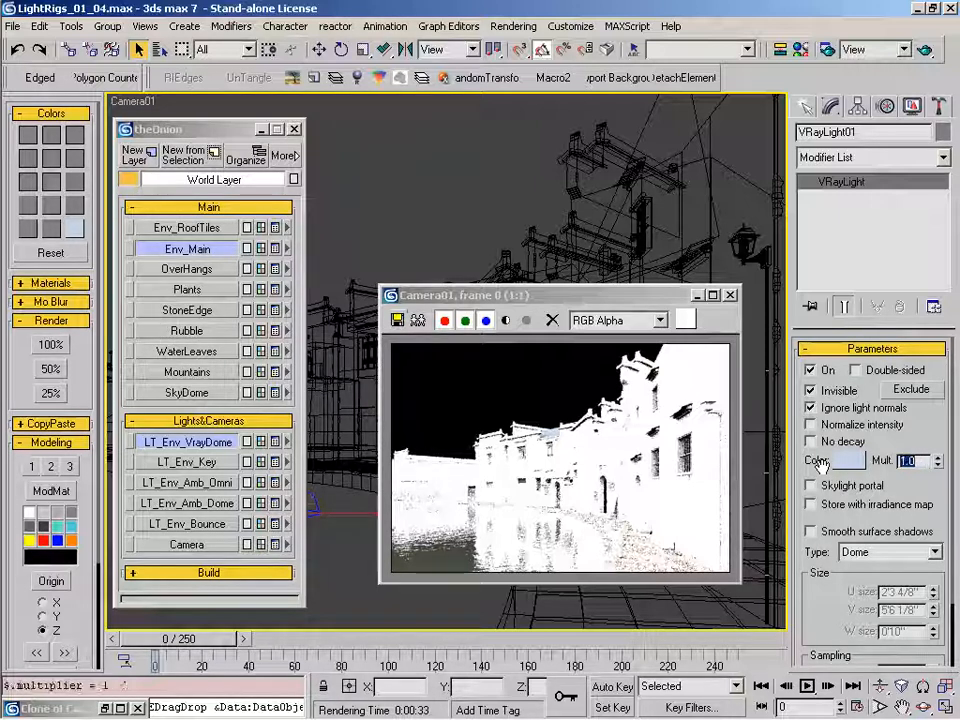
Compare the cloned render with the current one side by side and review the dome light's sampling subdivisions.
click(597, 303)
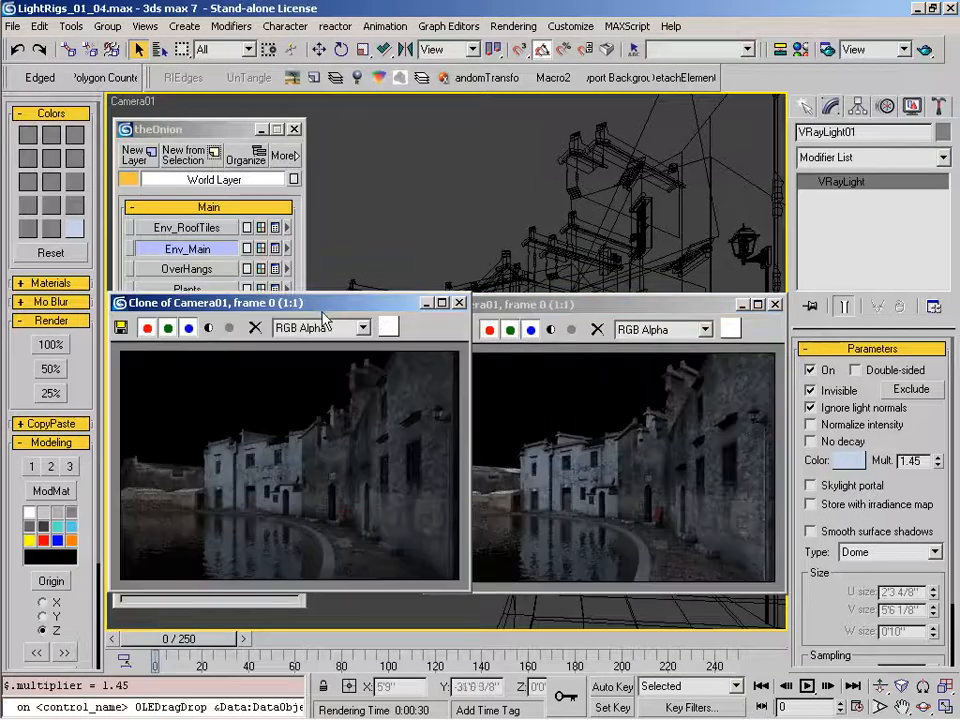
drag(380, 303, 333, 307)
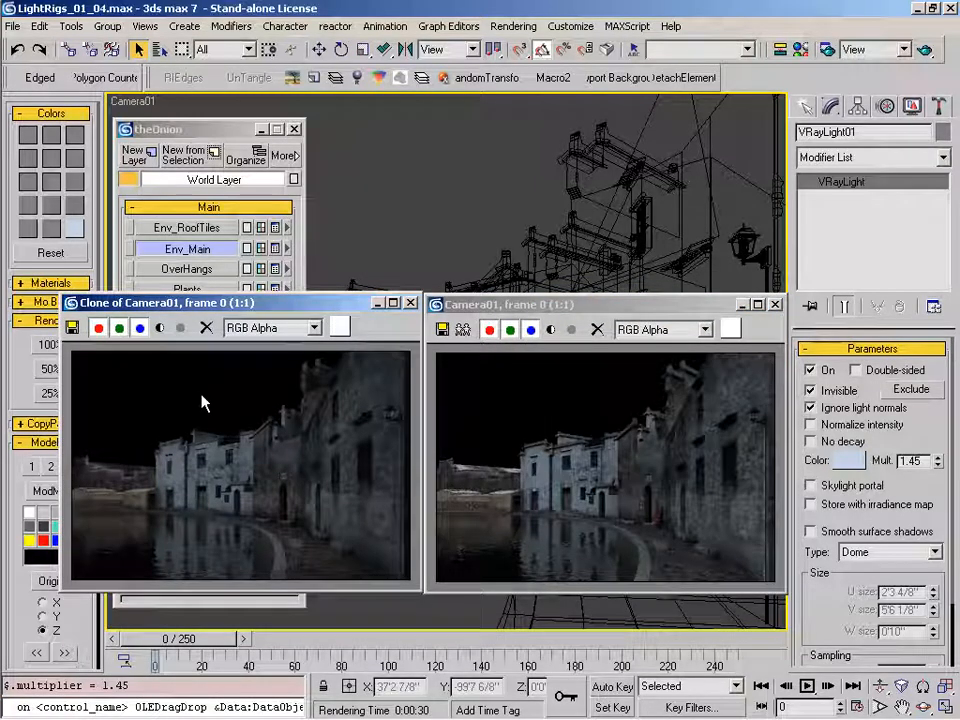
click(522, 310)
drag(518, 303, 520, 301)
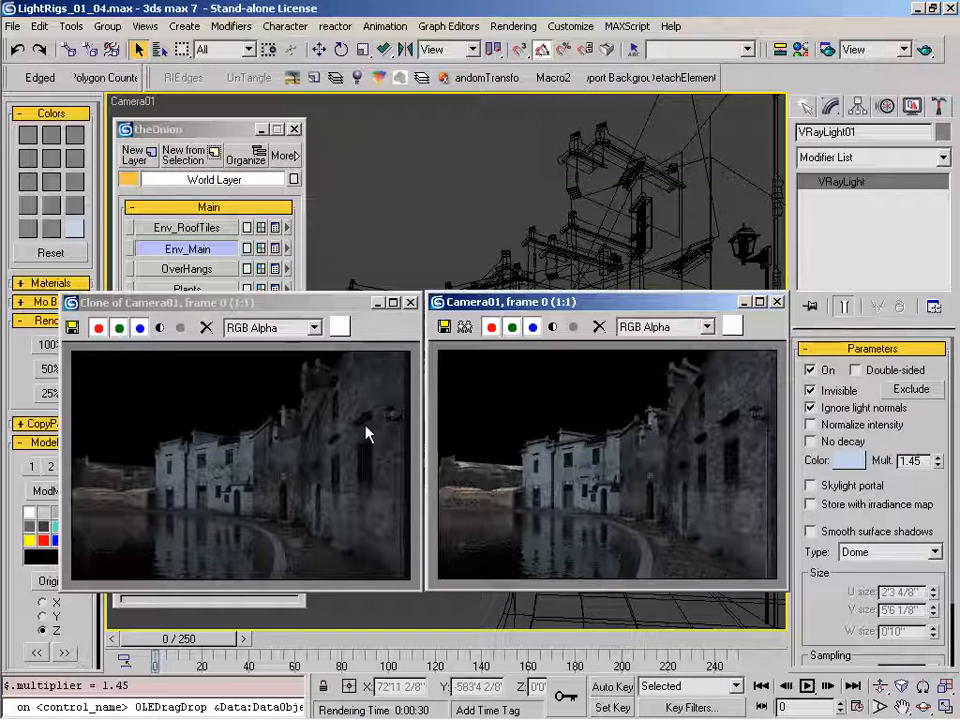
scroll(905, 500, down, 3)
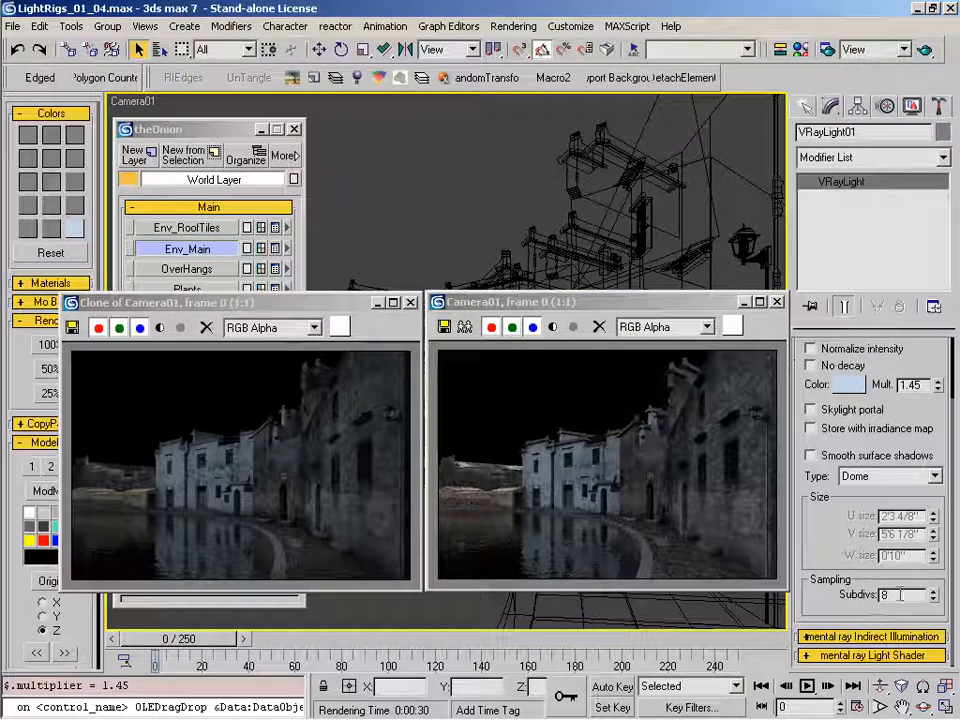
scroll(833, 559, up, 2)
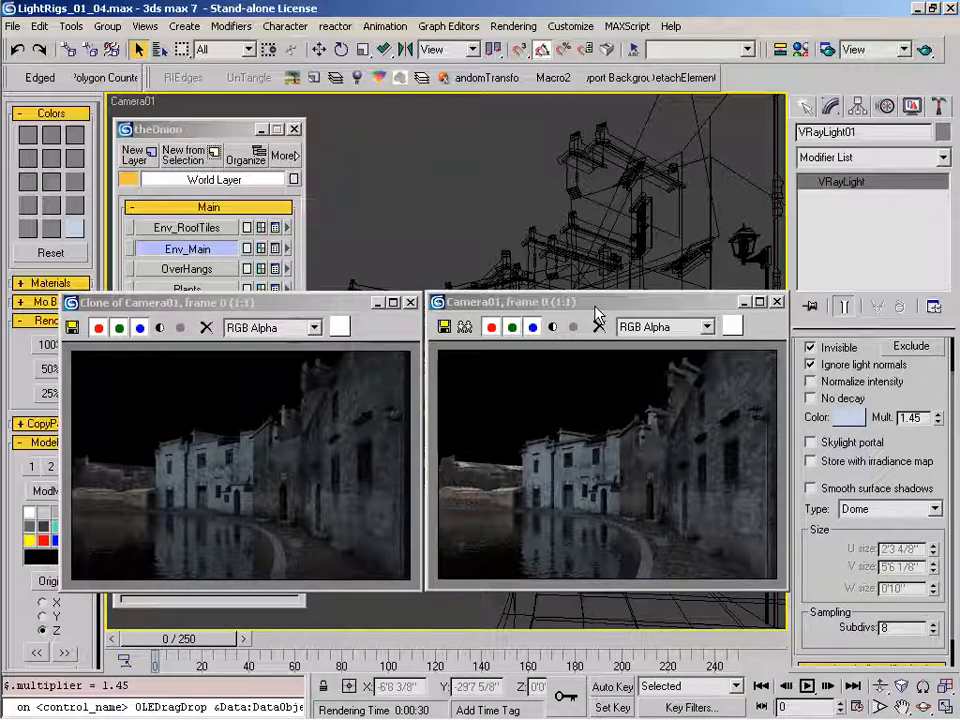
mouse_move(820, 546)
mouse_down()
mouse_move(825, 517)
mouse_move(825, 553)
mouse_up()
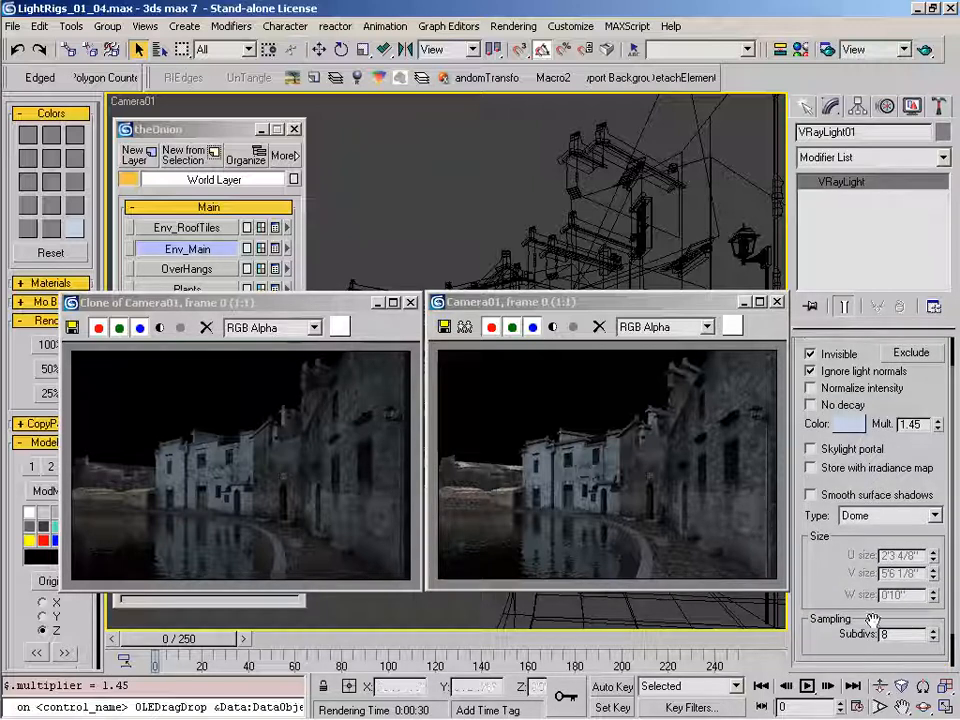
drag(822, 575, 822, 582)
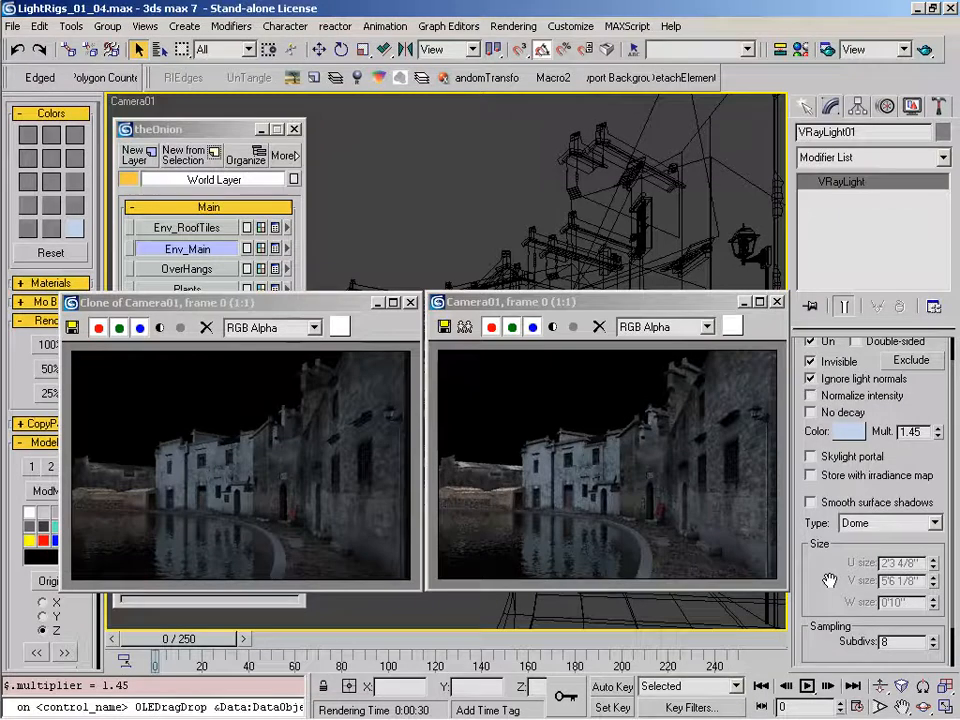
drag(829, 580, 829, 609)
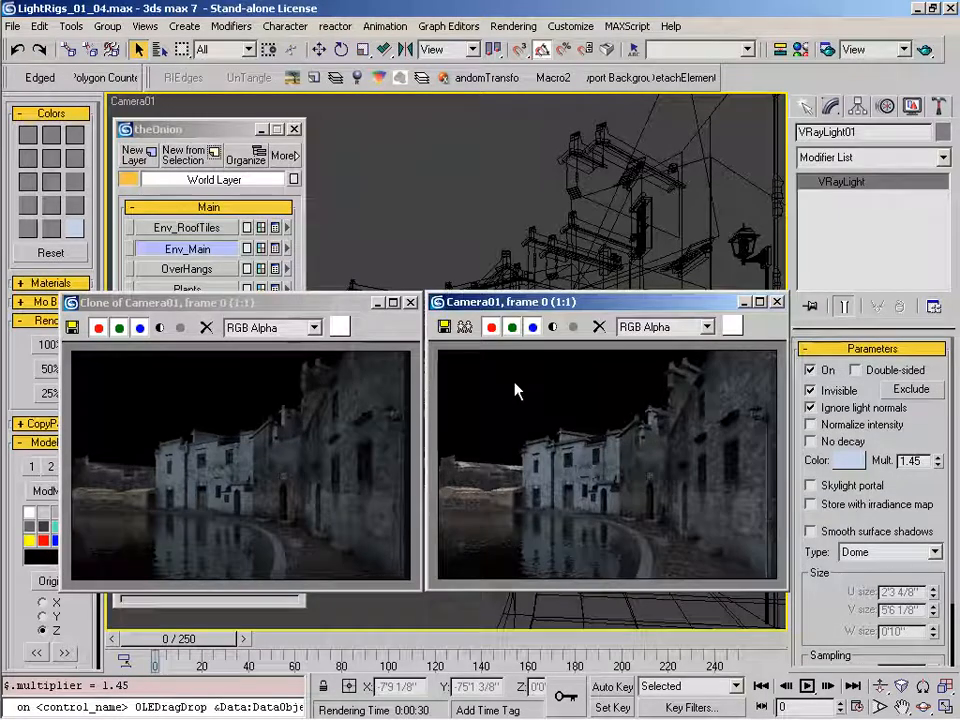
Close the cloned render and reposition the remaining Camera01 frame window clear of theOnion.
click(411, 303)
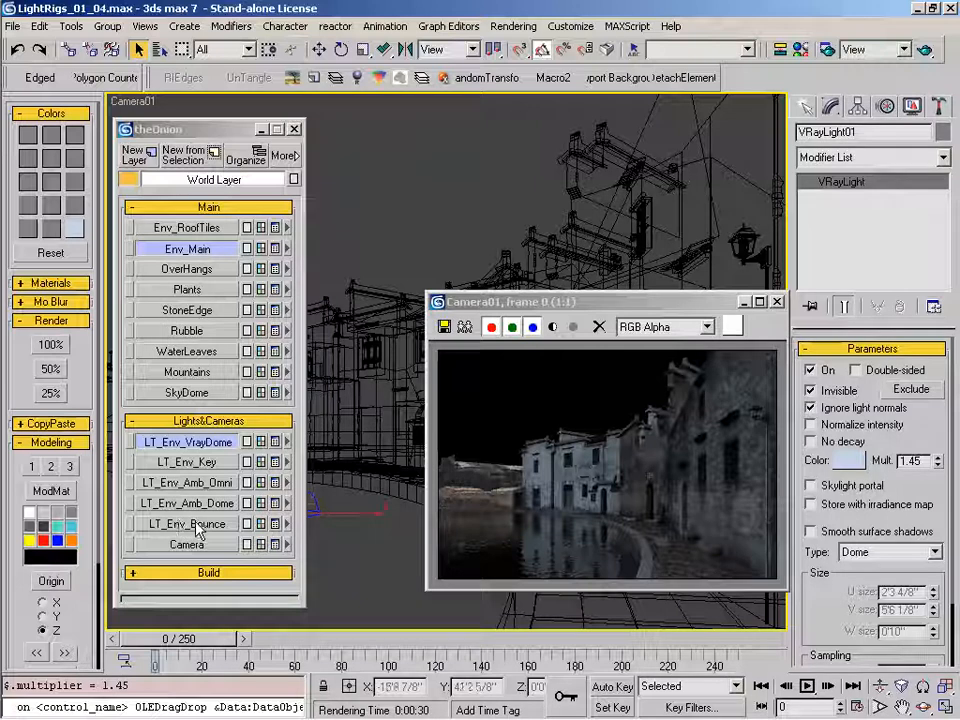
click(491, 306)
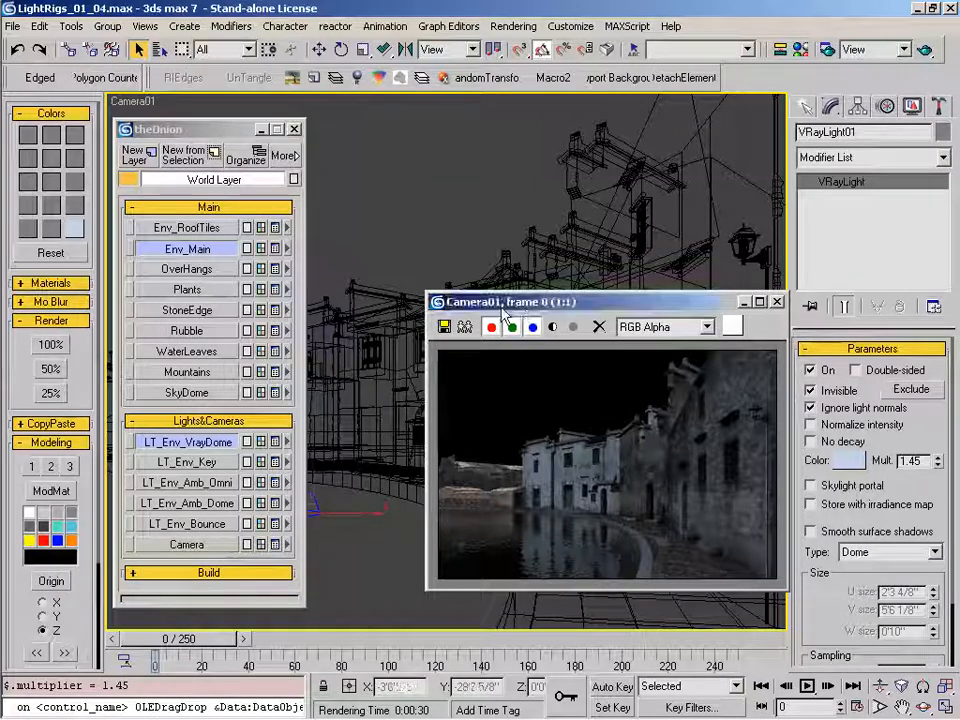
drag(490, 308, 464, 313)
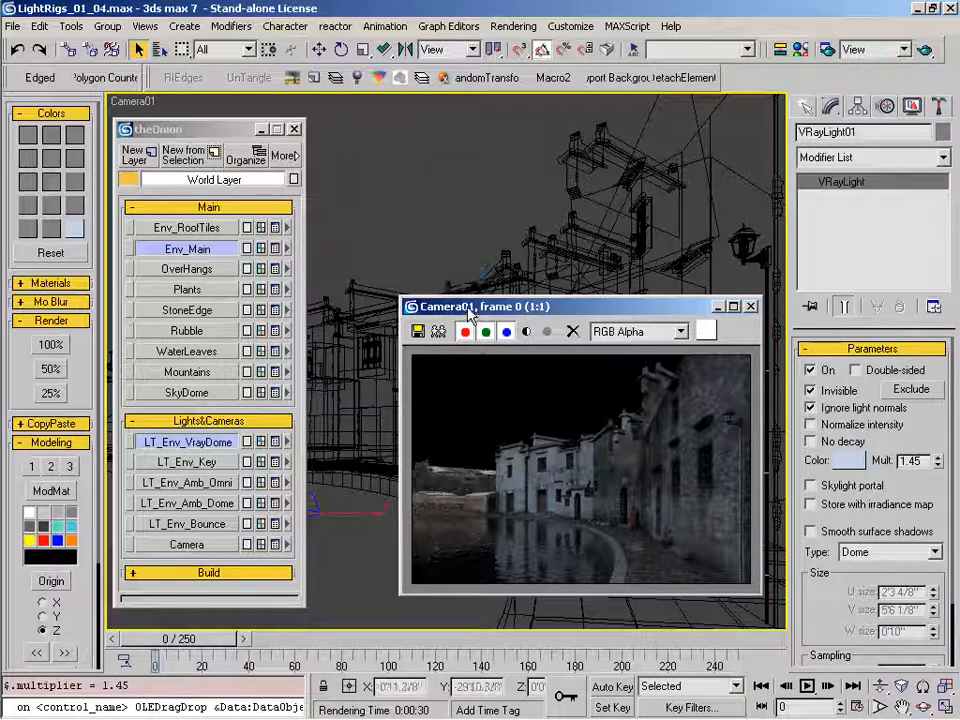
drag(466, 316, 465, 326)
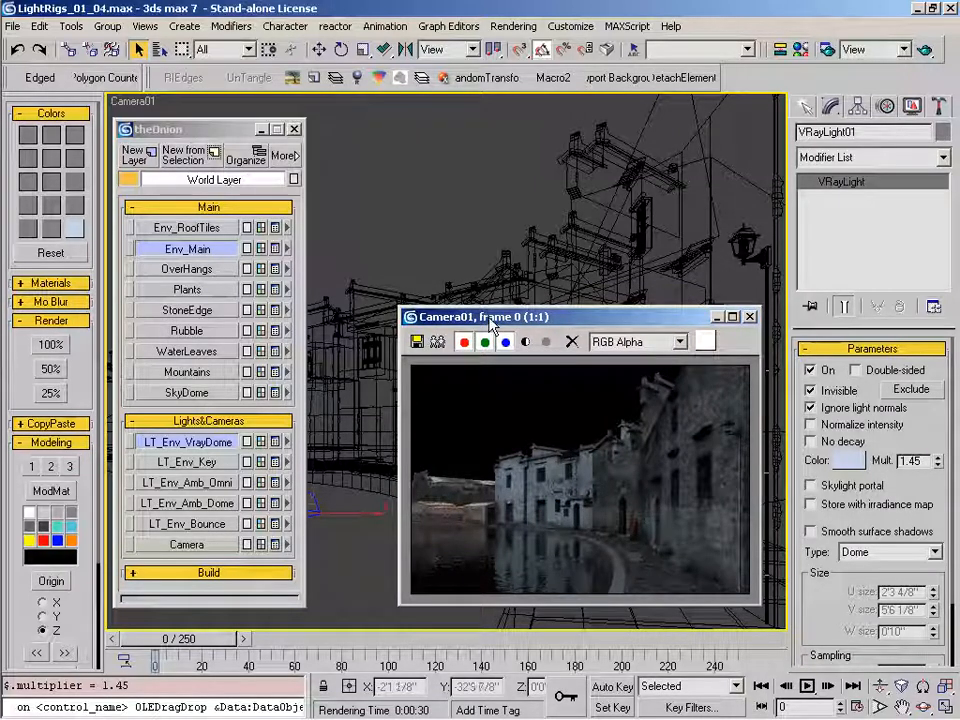
drag(490, 322, 495, 331)
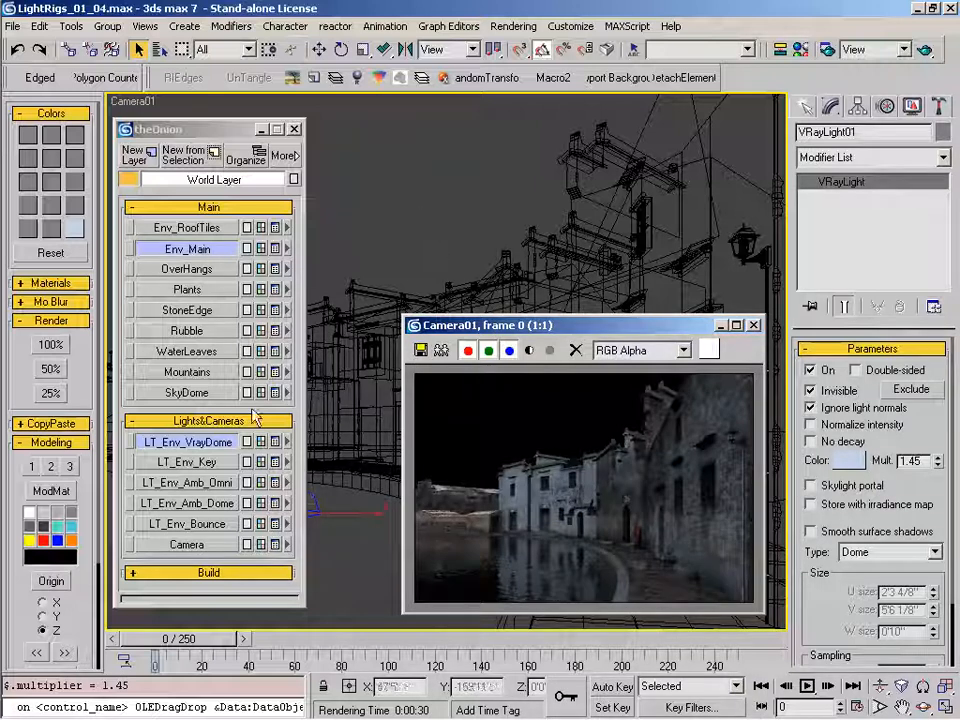
Show the SkyDome, StoneEdge and LT_Env_Key layers in the scene.
click(193, 394)
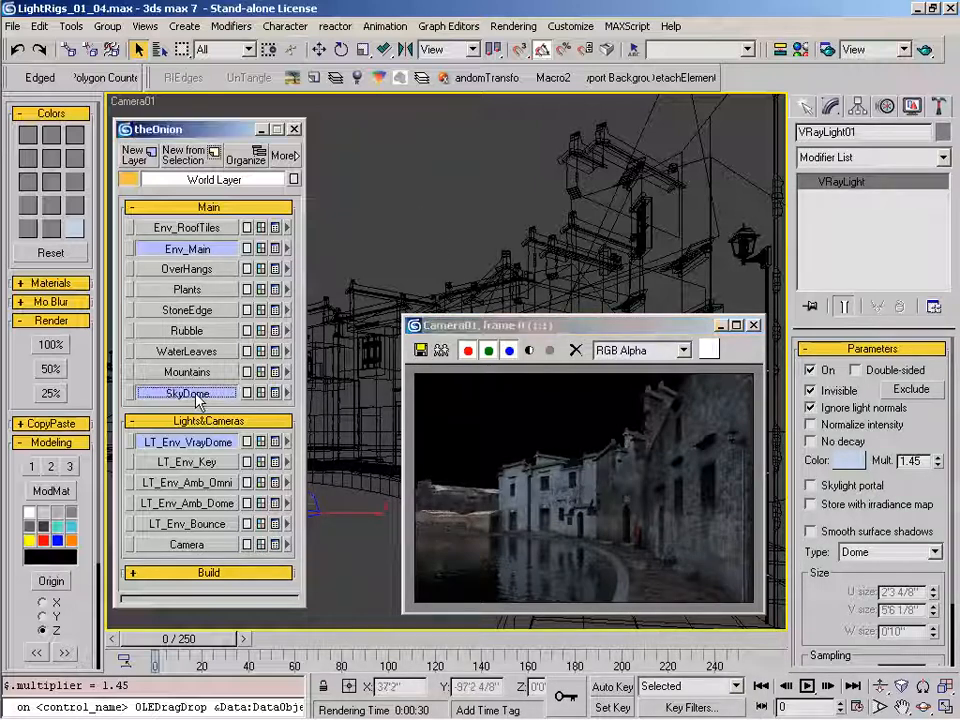
click(187, 311)
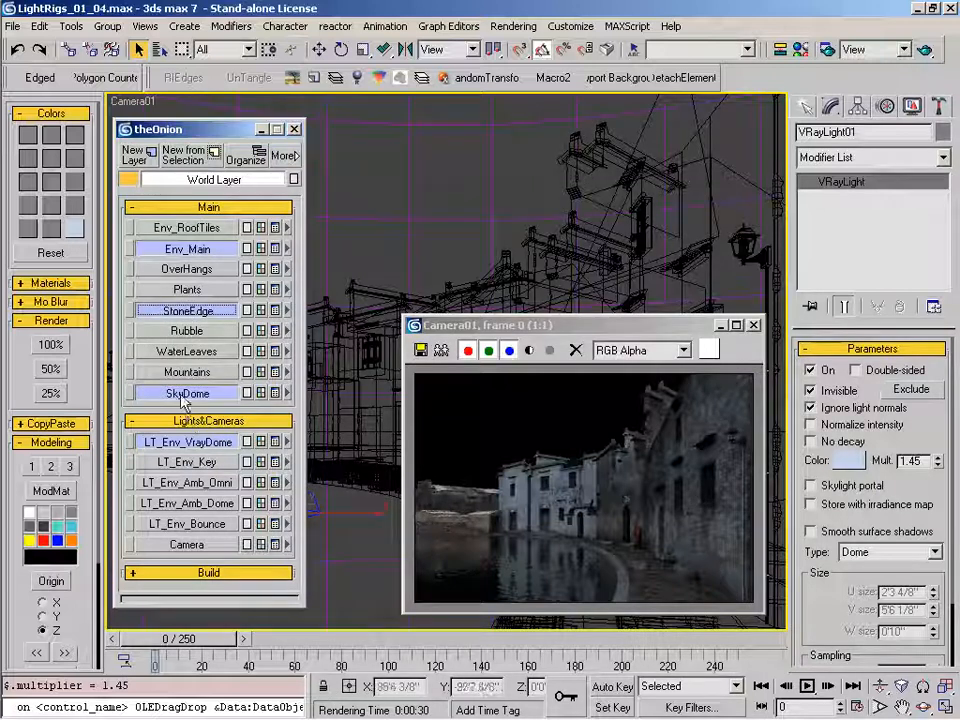
click(228, 445)
click(208, 465)
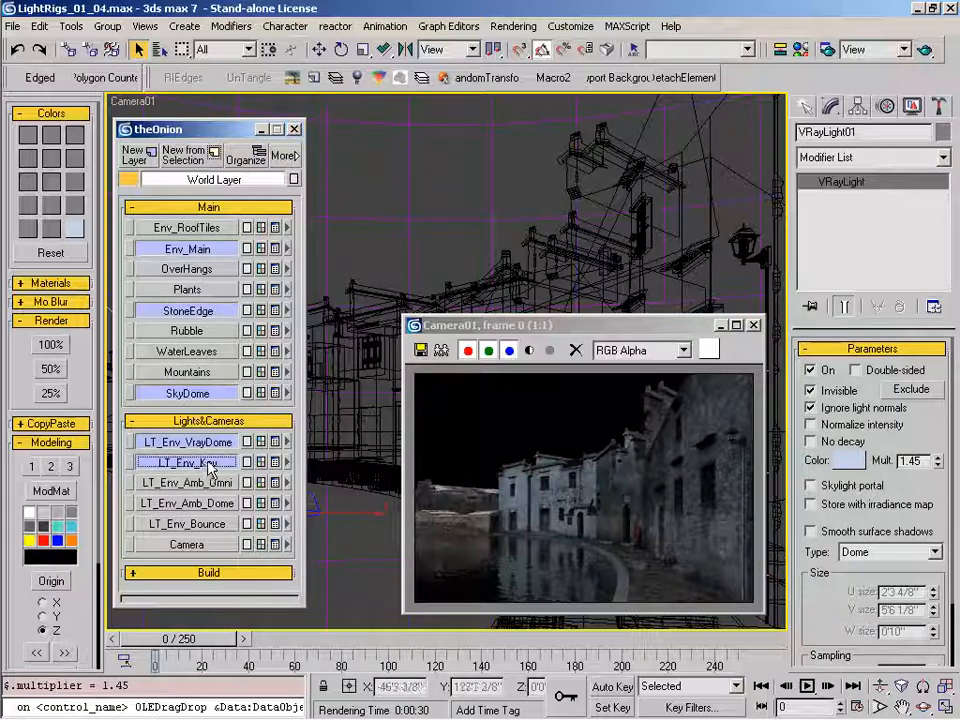
Render the Camera01 view at 50% size with the newly shown layers and close theOnion layer manager.
drag(482, 330, 474, 285)
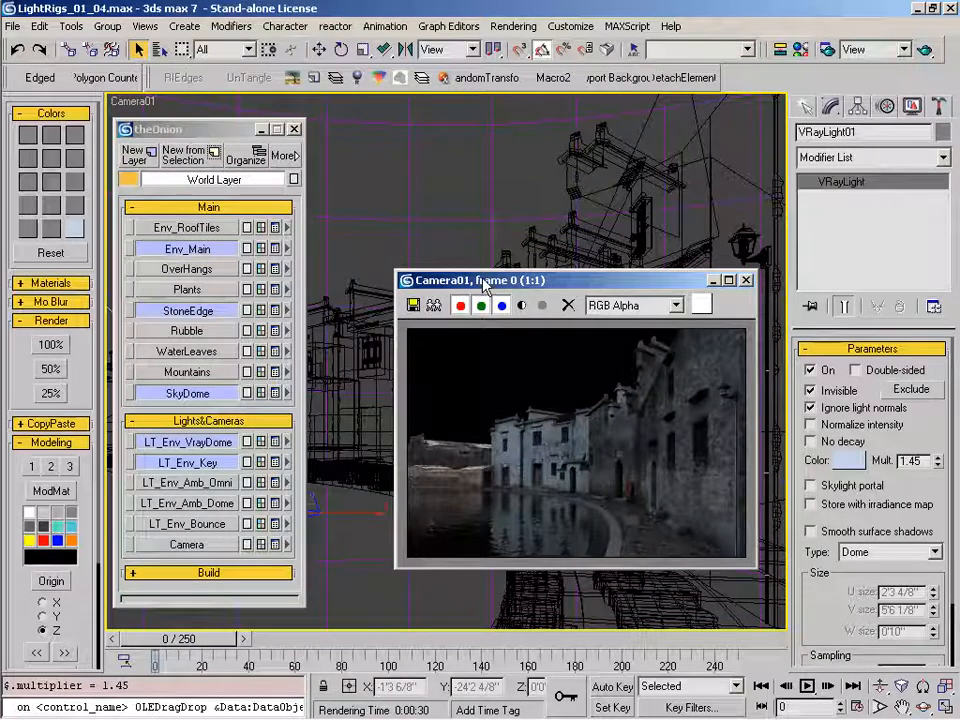
drag(452, 283, 418, 286)
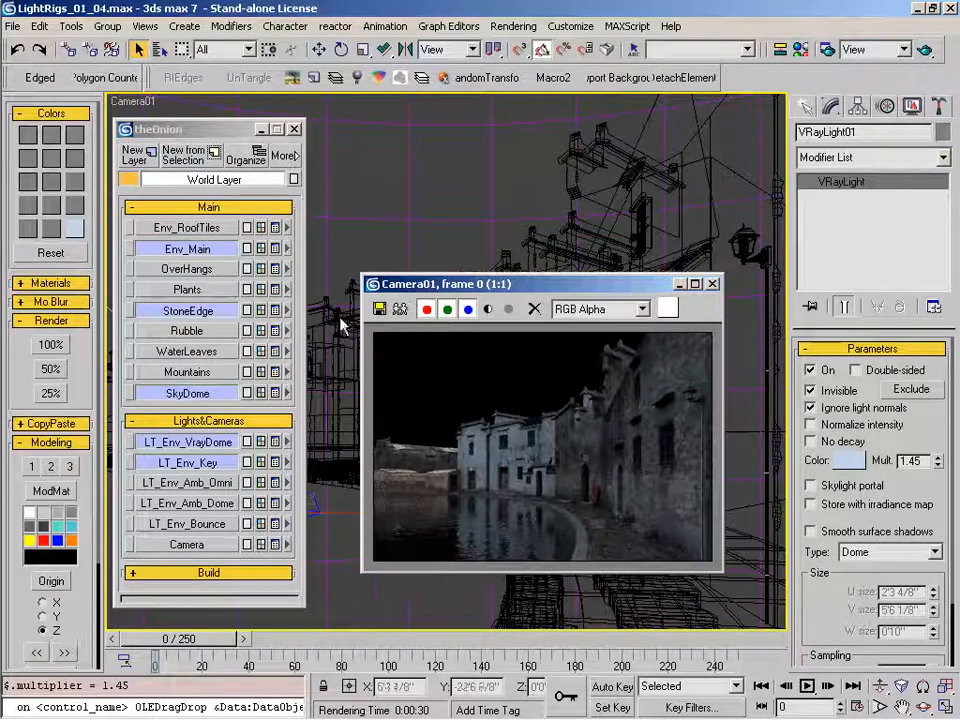
click(51, 369)
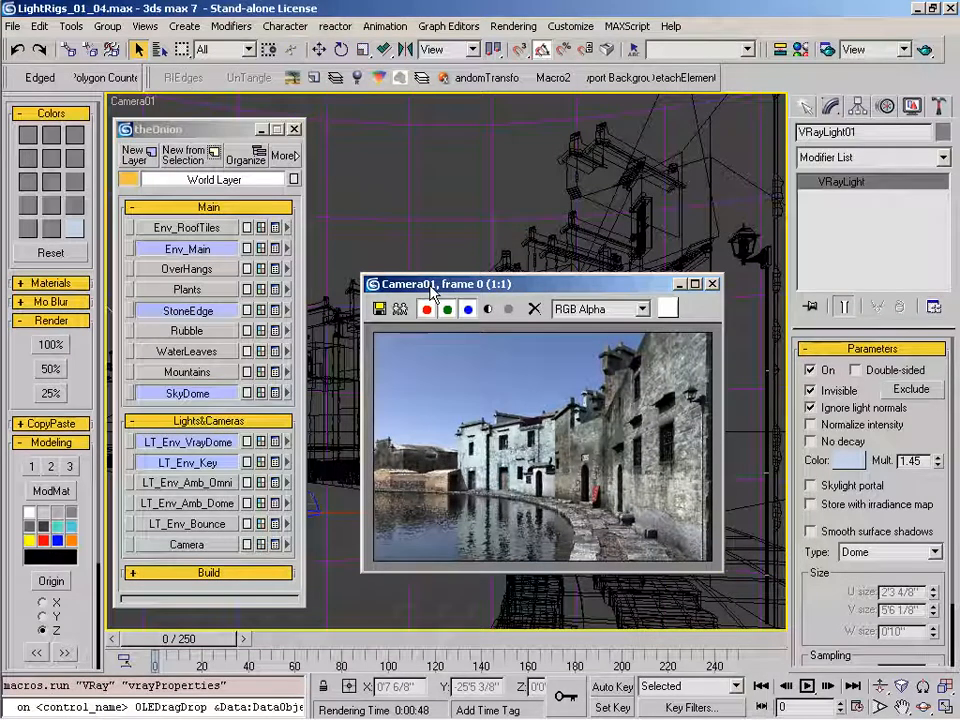
drag(430, 286, 412, 309)
click(294, 129)
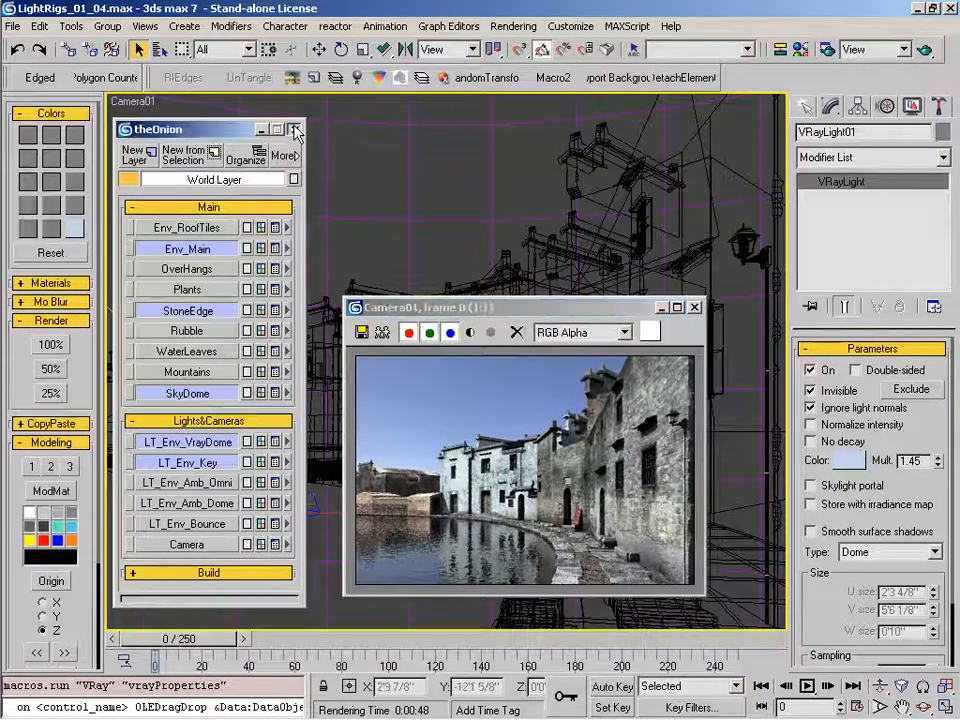
Turn on VRay indirect illumination in the render settings and set the primary bounces GI engine to Quasi-Monte Carlo.
right_click(249, 278)
click(220, 245)
click(408, 47)
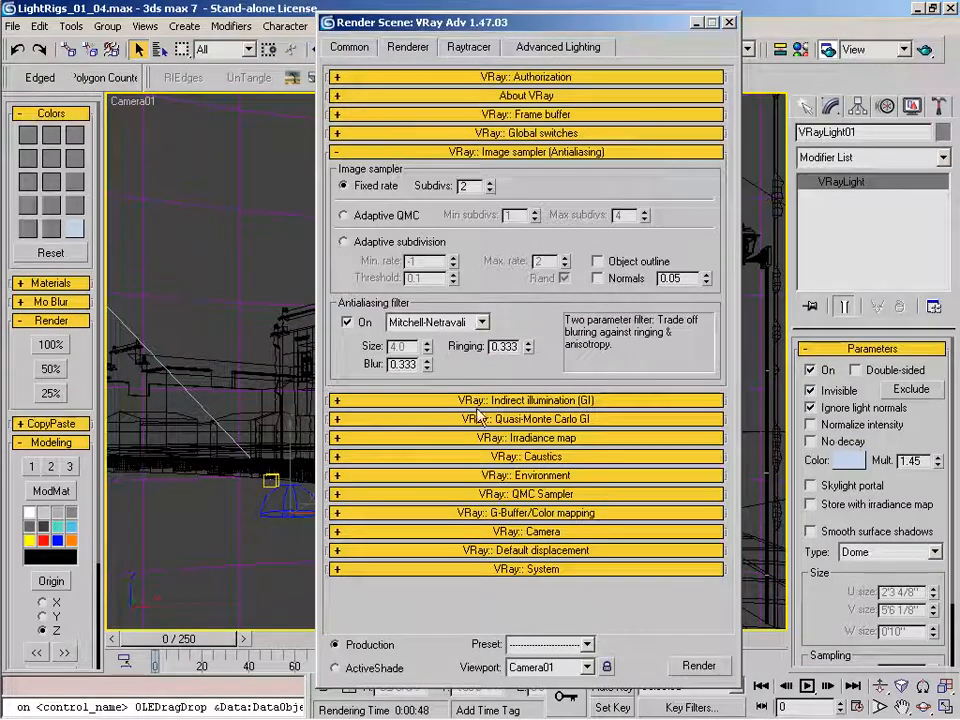
click(338, 401)
click(338, 421)
scroll(450, 285, down, 3)
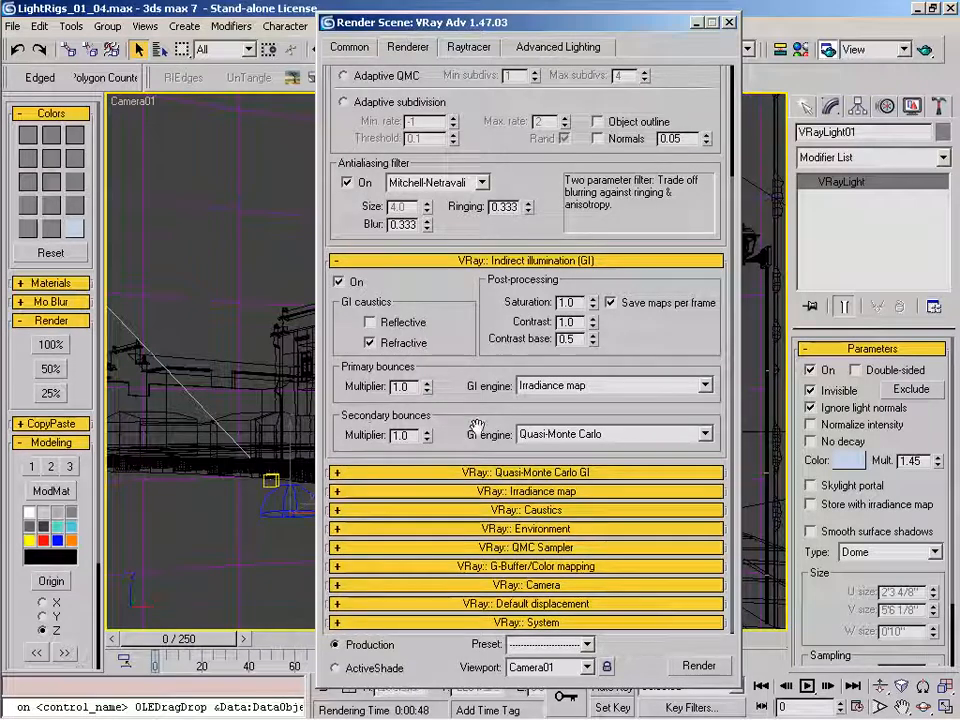
click(566, 386)
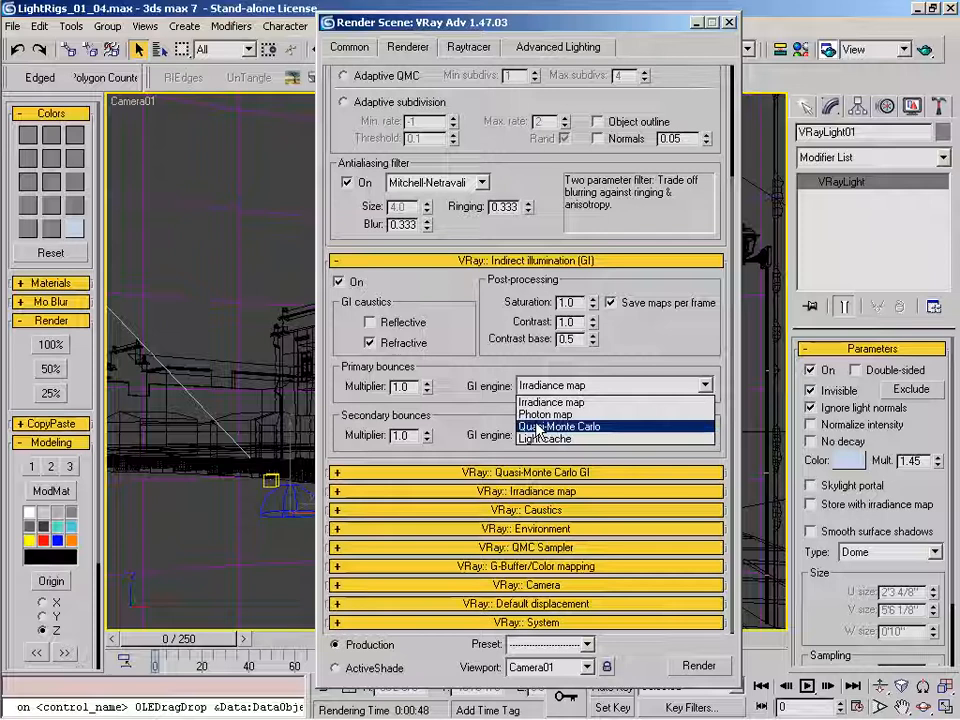
click(540, 427)
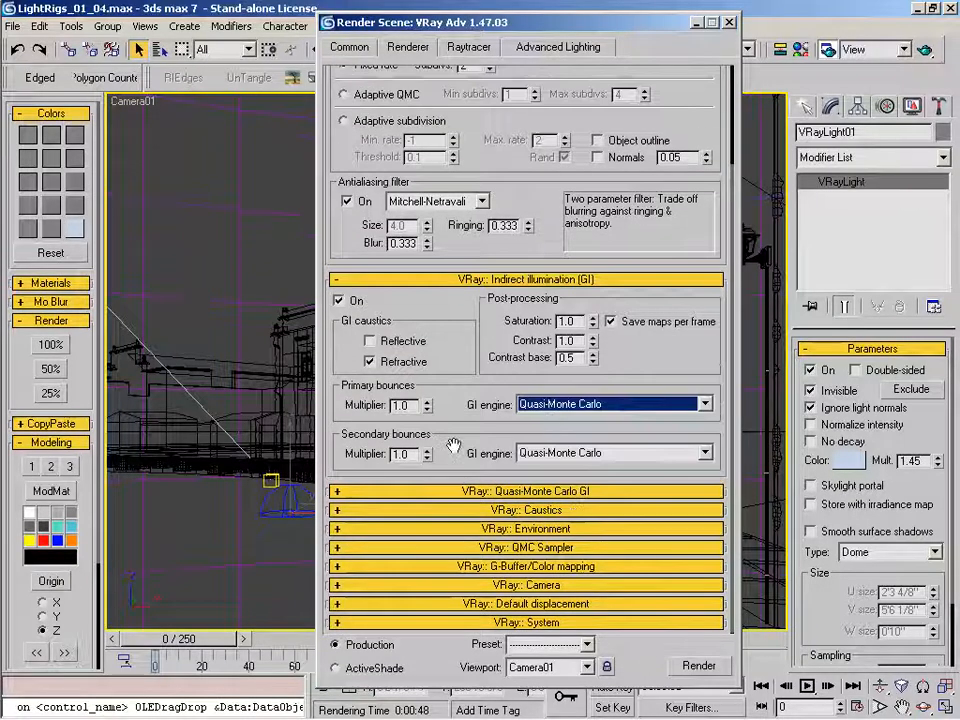
Review the Quasi-Monte Carlo GI subdivisions and secondary bounces, and close the render settings.
click(510, 491)
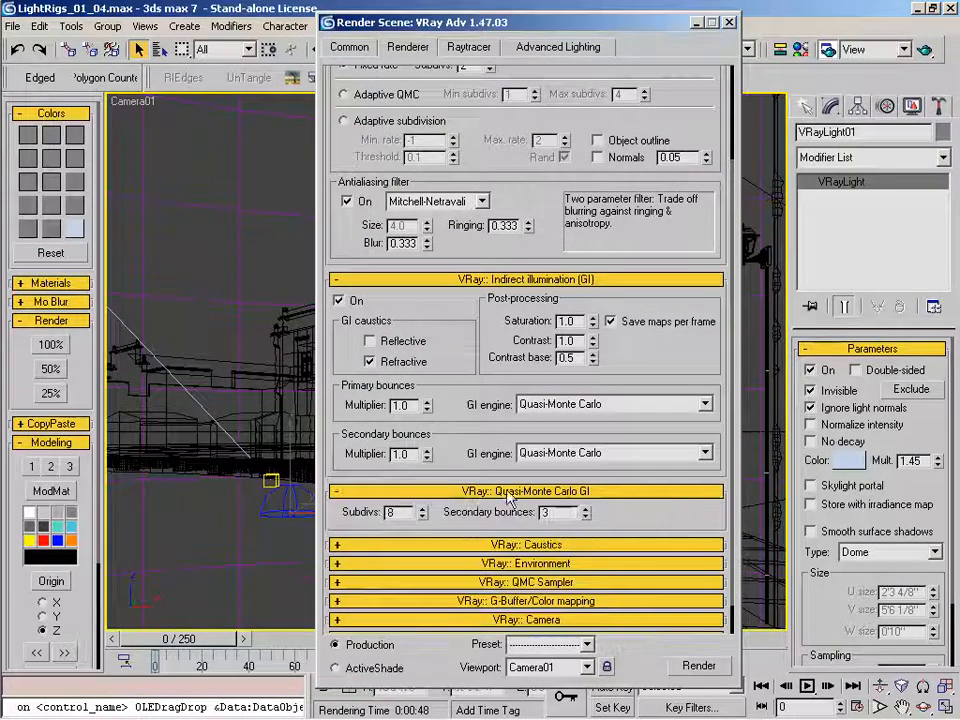
scroll(500, 500, down, 2)
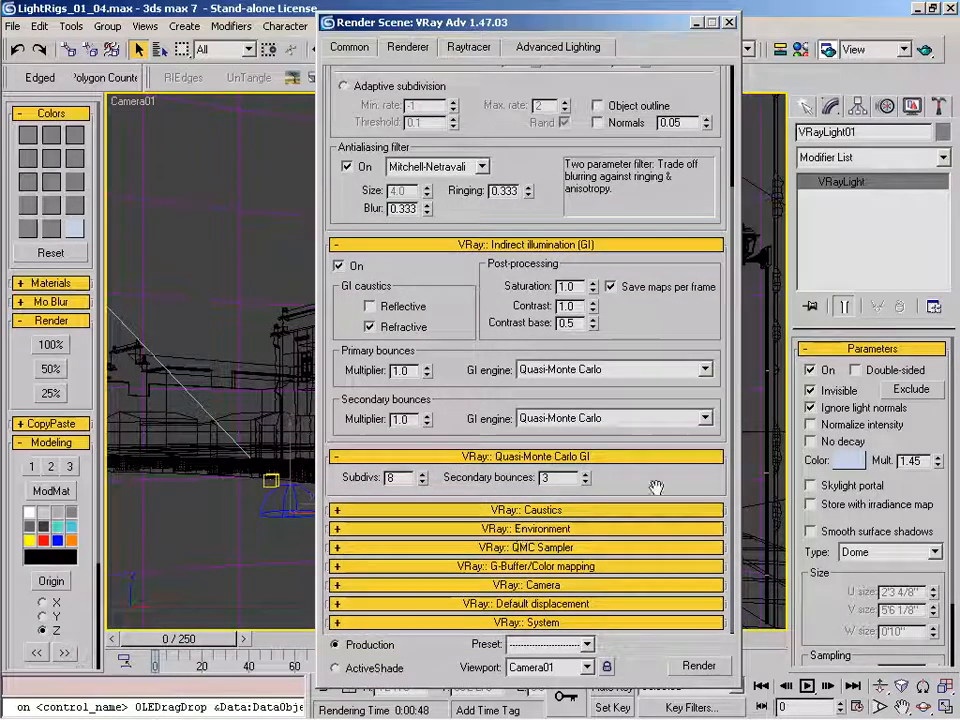
drag(625, 458, 607, 374)
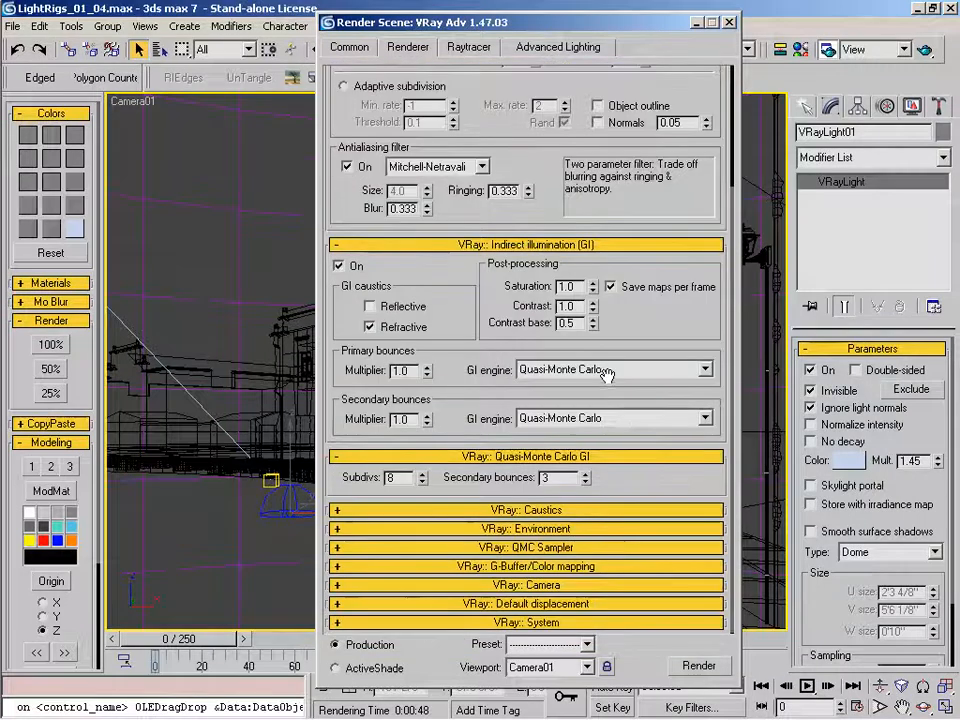
drag(437, 300, 460, 432)
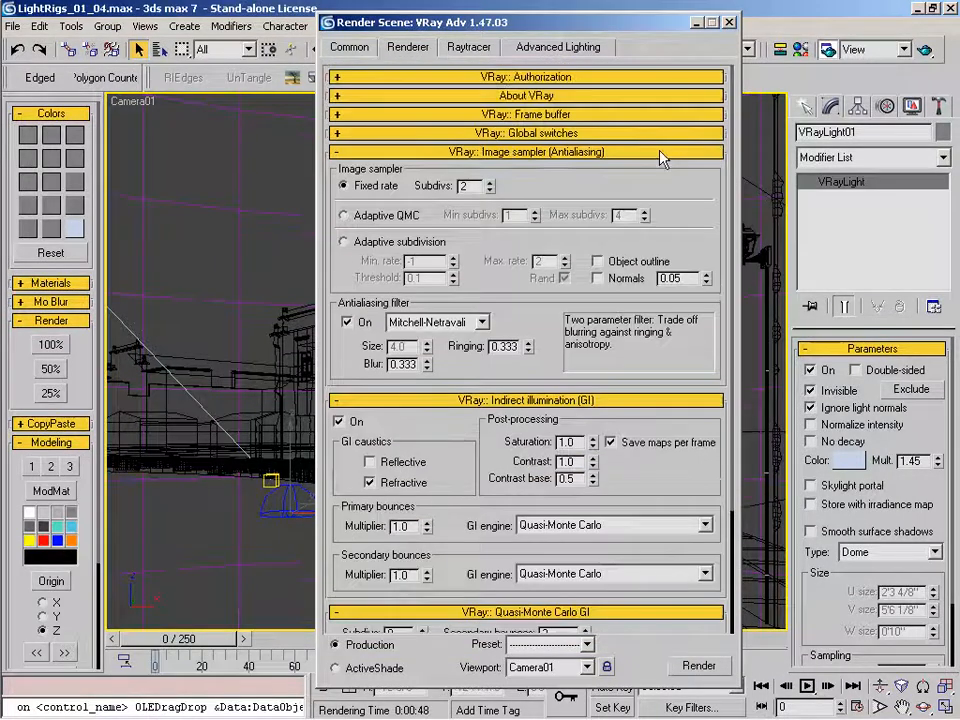
click(729, 21)
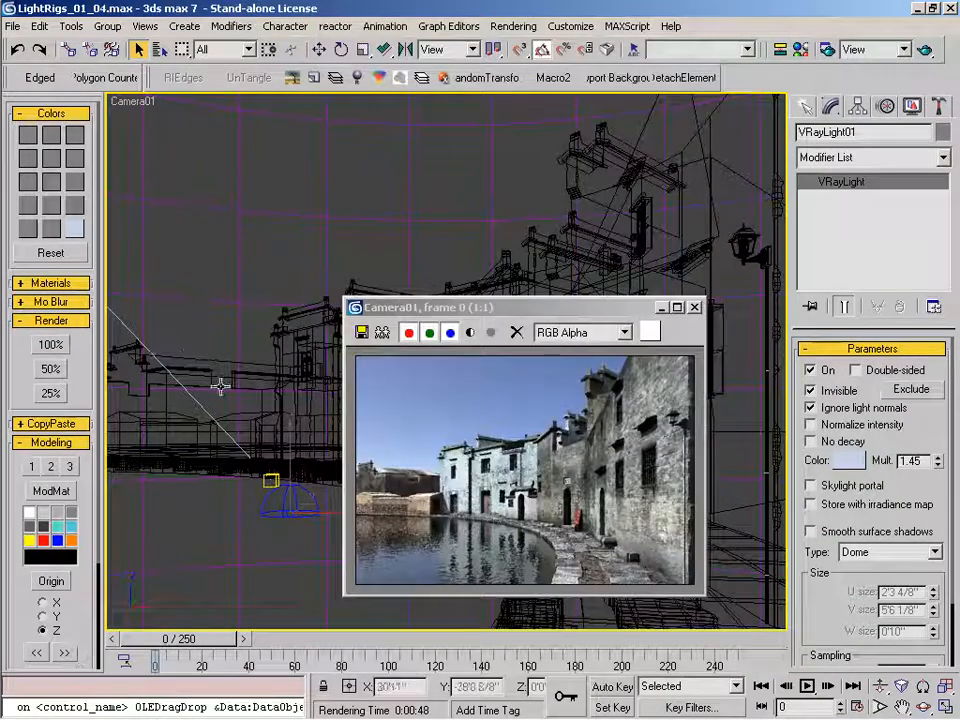
Clone the current render, re-render Camera01 at 50% size with GI enabled, and place the two frame windows side by side.
click(382, 332)
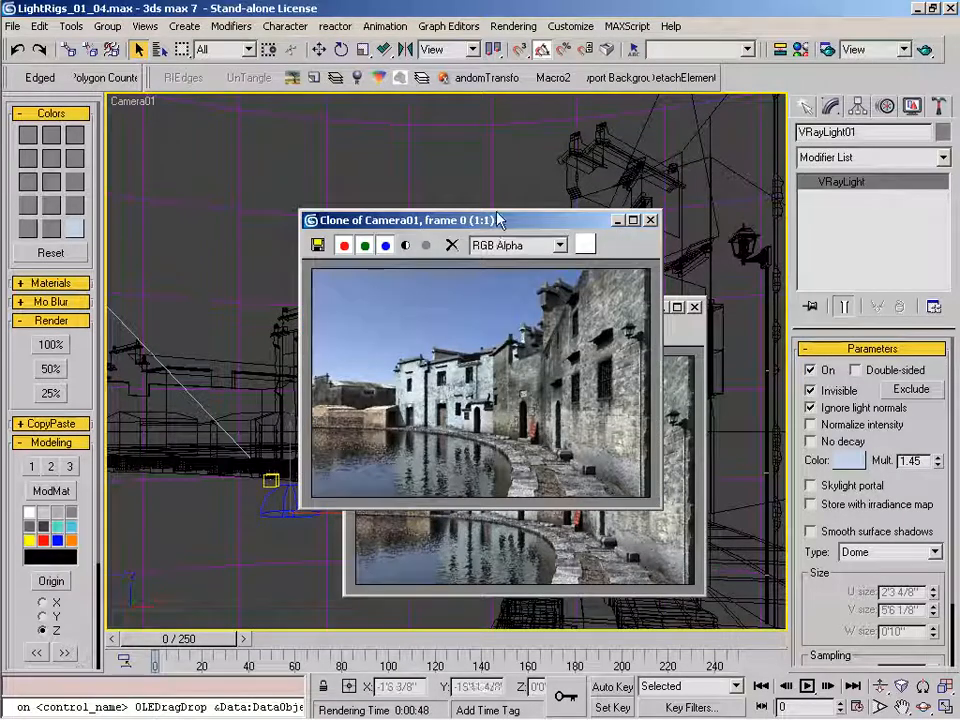
drag(489, 221, 327, 283)
click(51, 369)
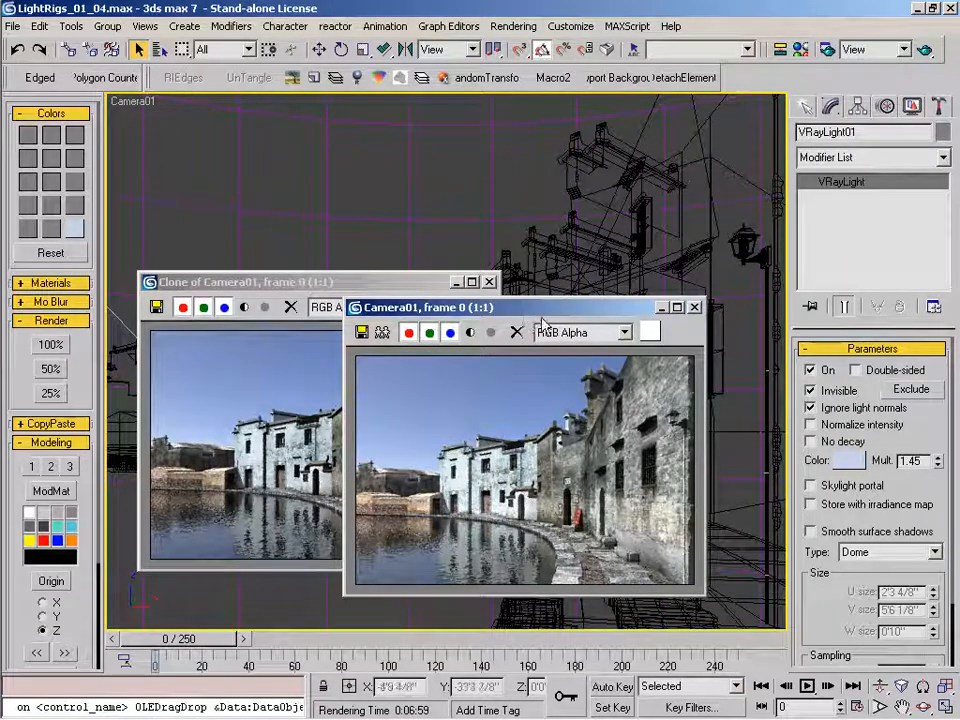
drag(542, 319, 565, 331)
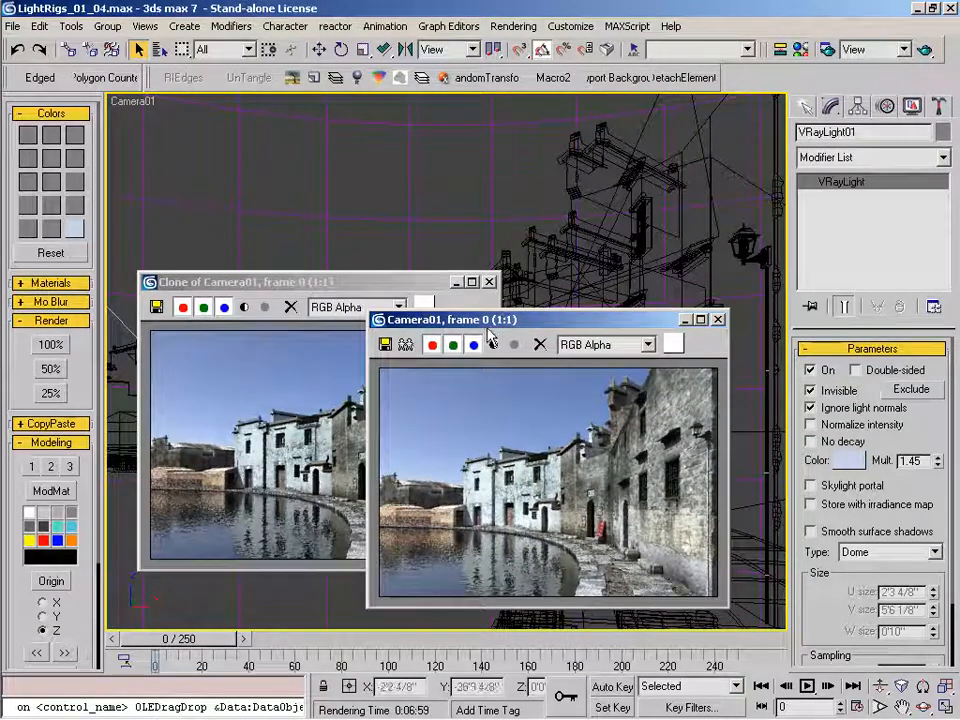
drag(490, 320, 529, 312)
Load B_Dome_B.jpg from N:\GNOMON\06_Sample_Stills\LightRigs into Channel A of the RAM Player.
click(514, 26)
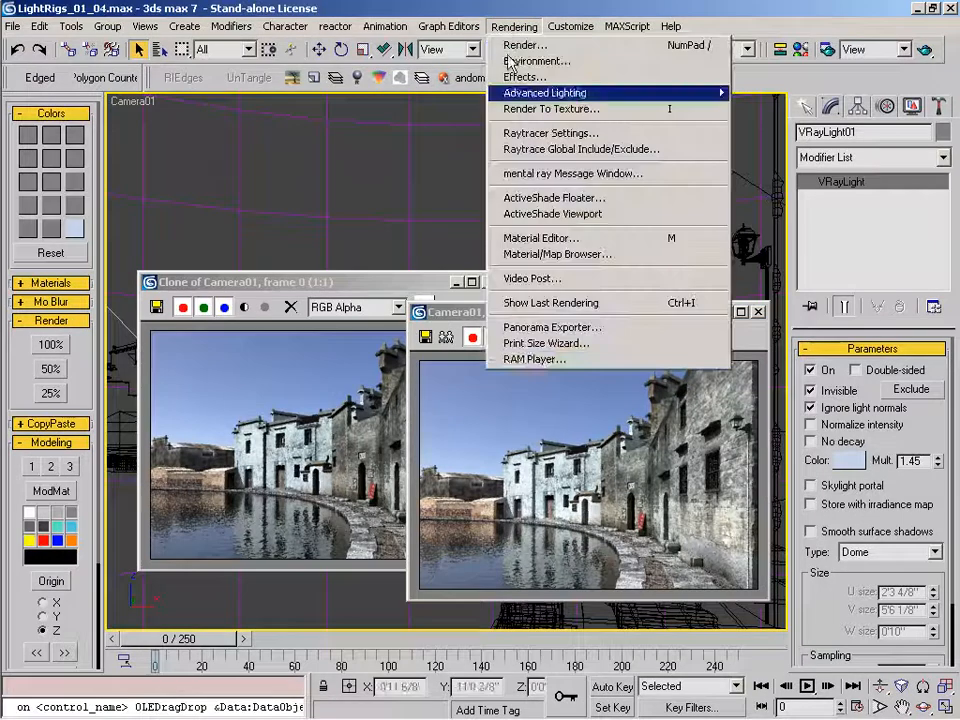
click(535, 359)
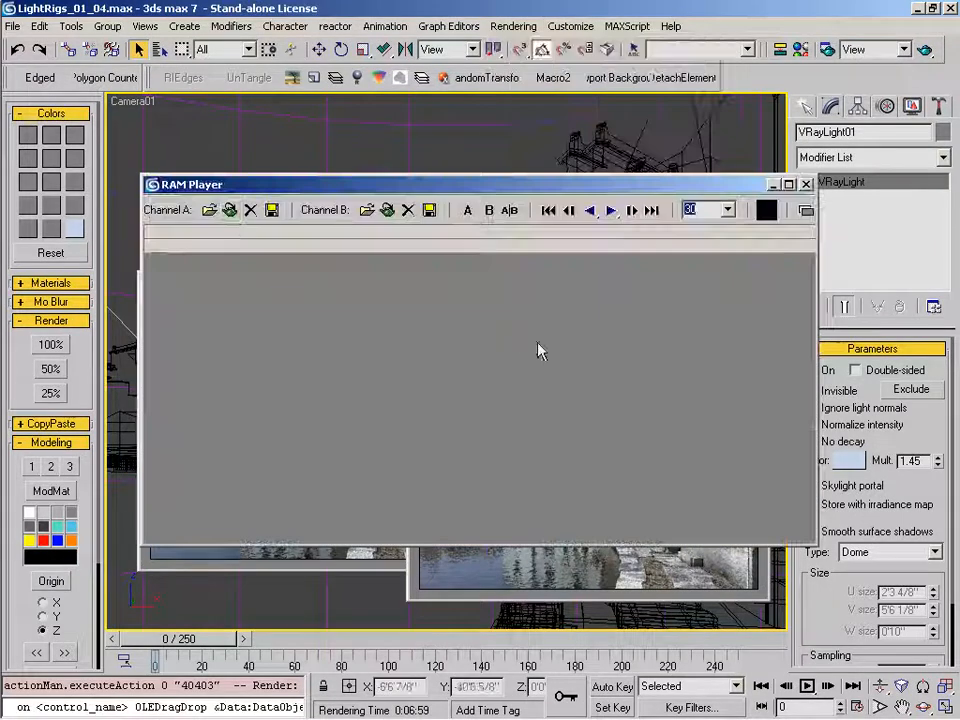
click(209, 210)
click(190, 103)
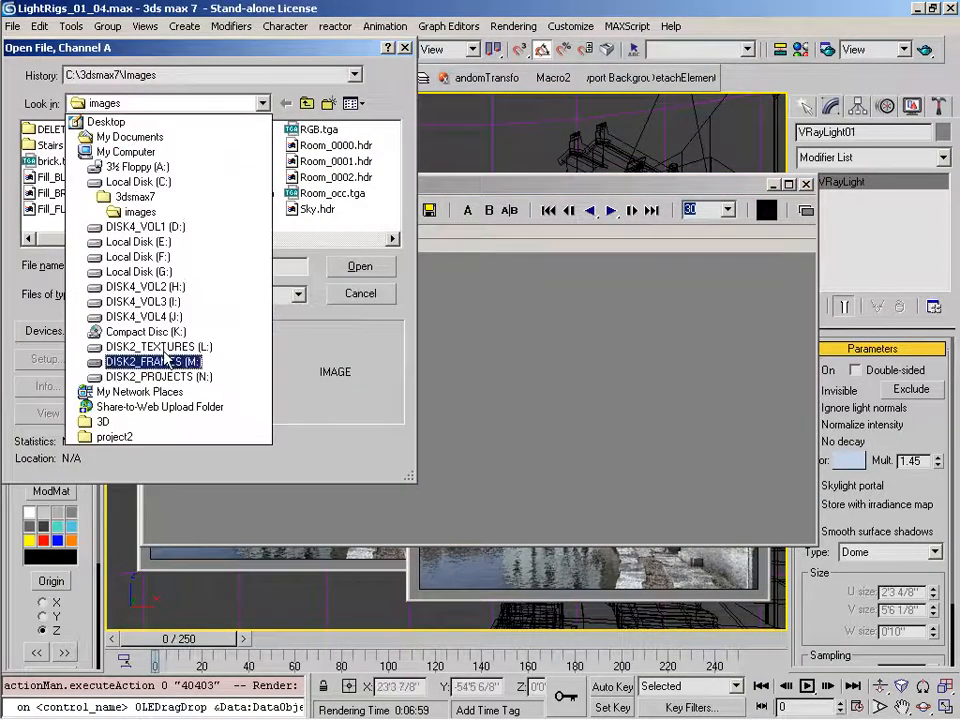
click(160, 376)
double_click(293, 143)
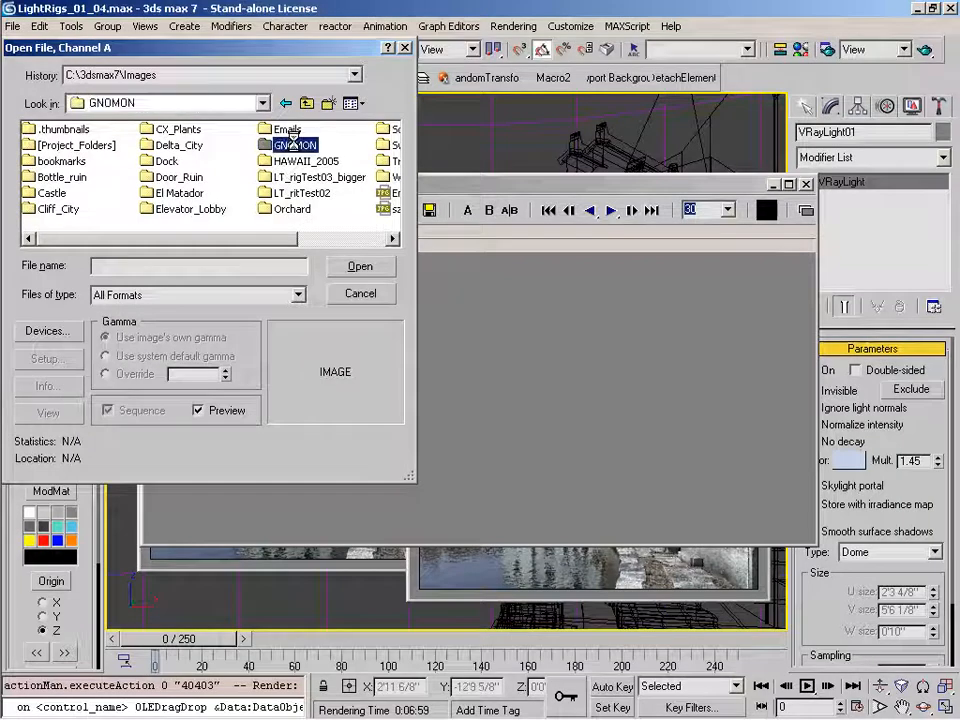
click(75, 210)
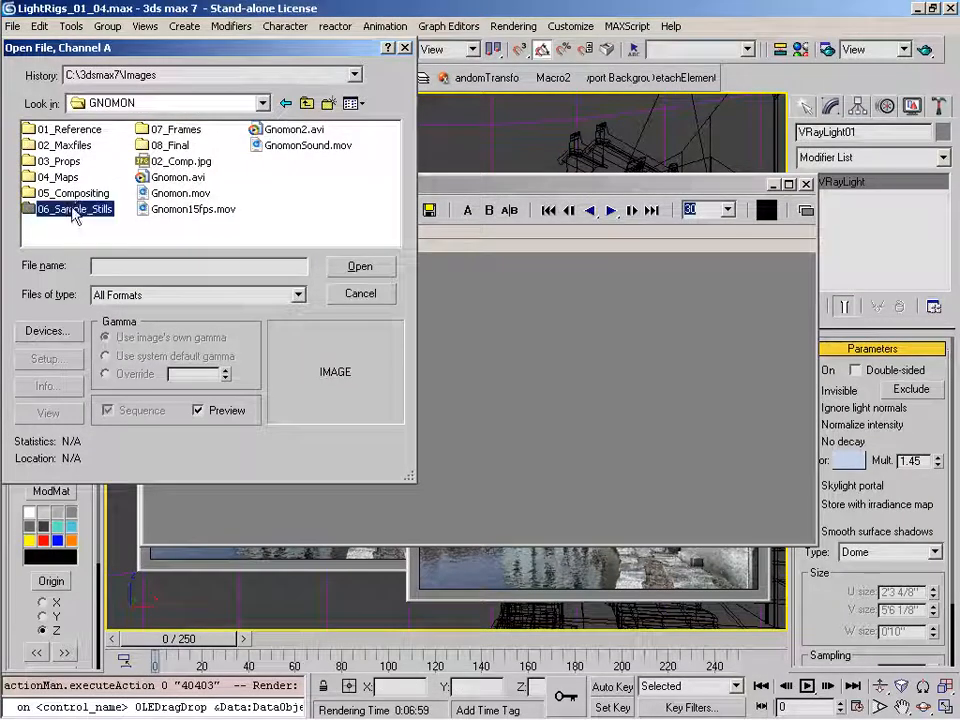
double_click(75, 210)
double_click(50, 129)
click(82, 178)
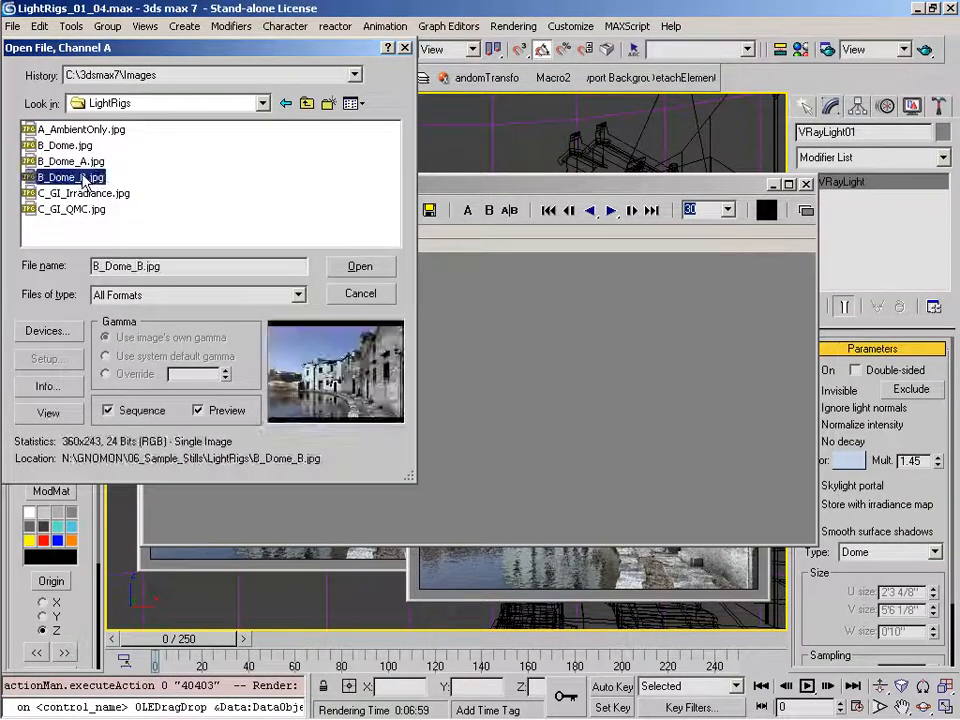
double_click(82, 178)
click(588, 289)
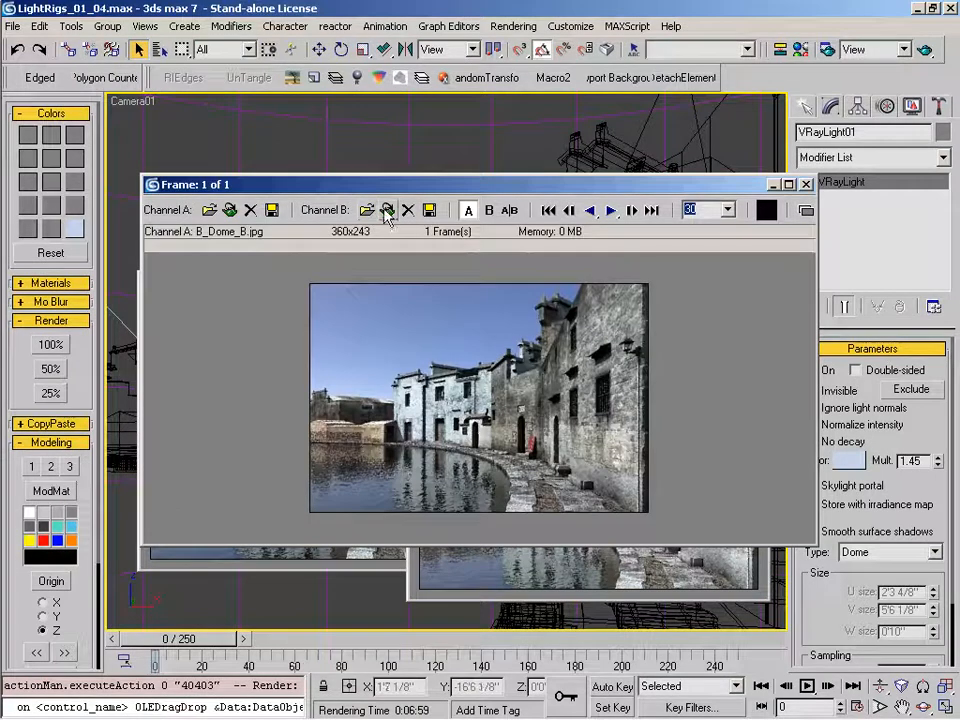
Load the last rendered image into Channel B and wipe the divider across the full picture to compare both channels.
click(387, 210)
click(586, 289)
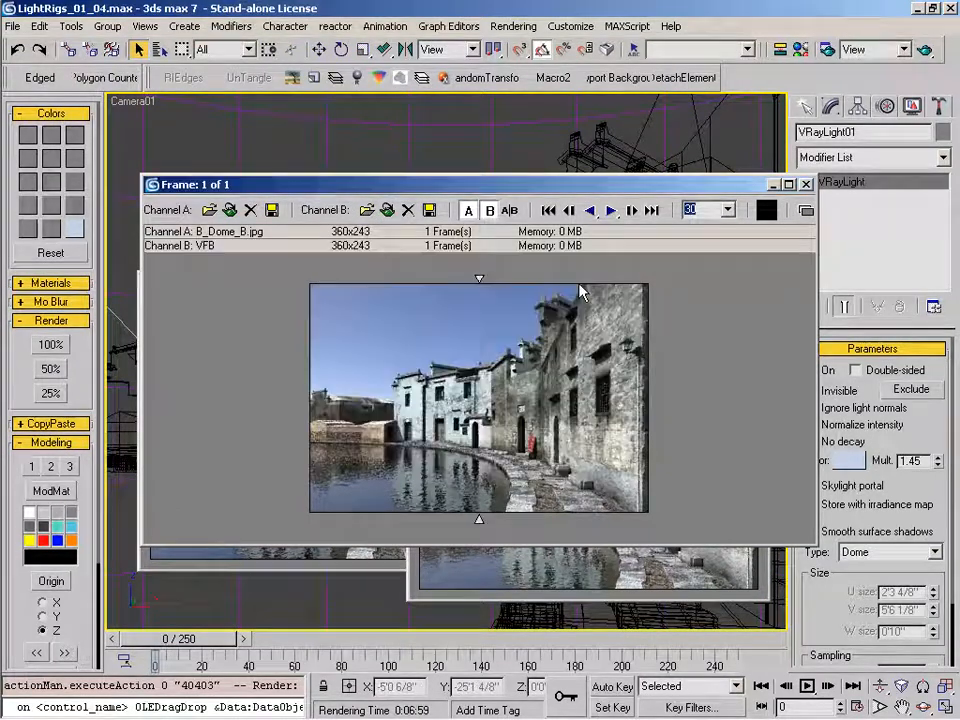
mouse_move(479, 279)
mouse_down()
mouse_move(313, 281)
mouse_move(753, 335)
mouse_up()
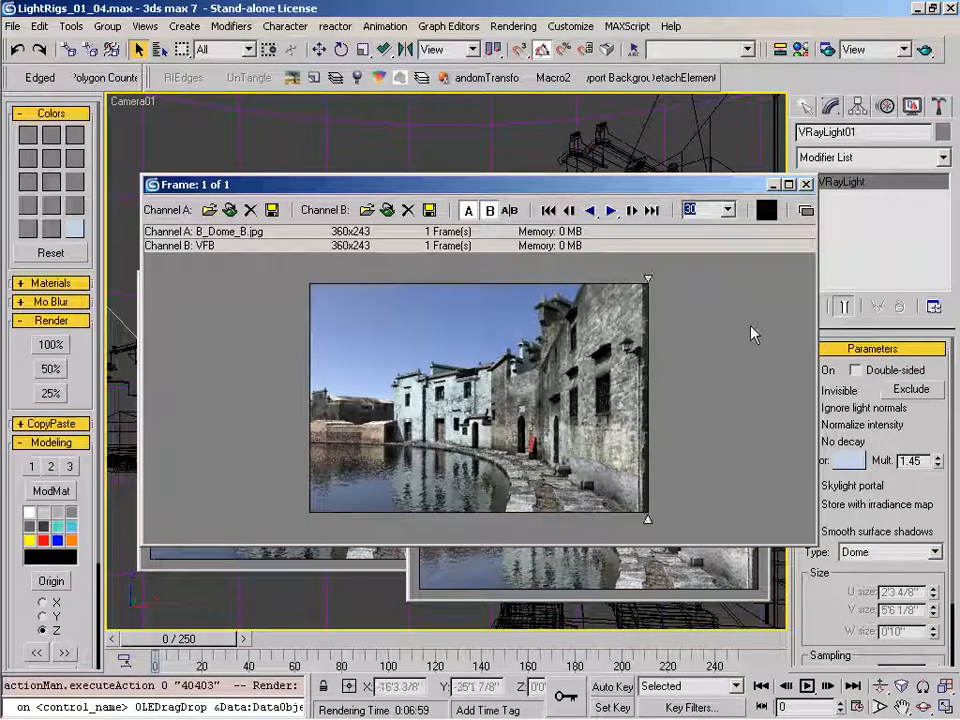
mouse_move(753, 335)
mouse_down()
mouse_move(604, 300)
mouse_move(263, 292)
mouse_up()
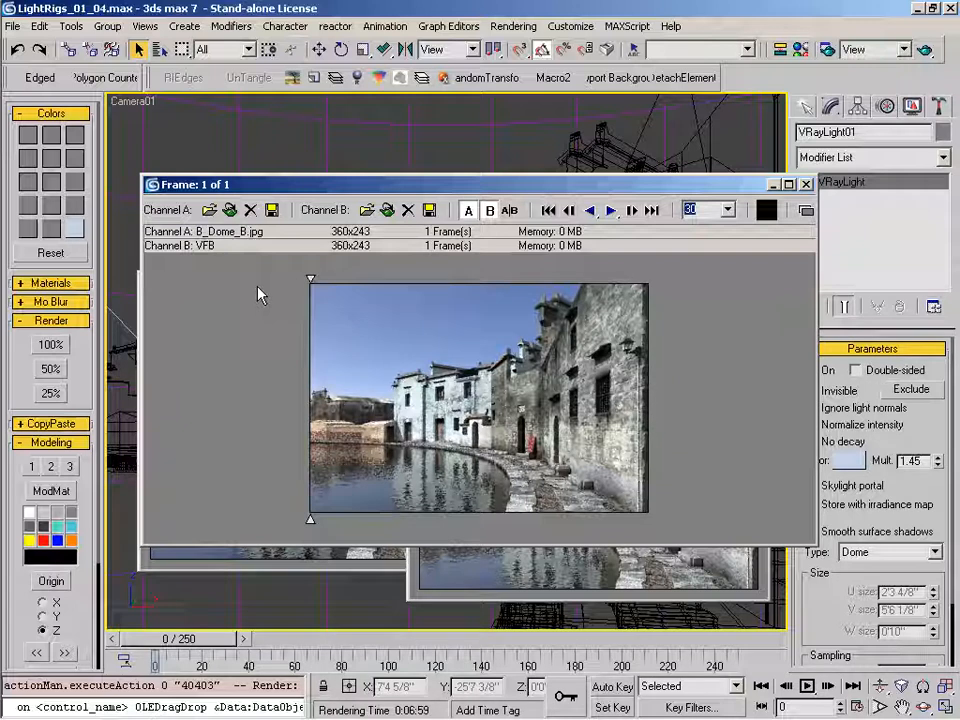
mouse_move(264, 294)
mouse_down()
mouse_move(544, 300)
mouse_move(672, 346)
mouse_move(279, 333)
mouse_move(617, 340)
mouse_move(299, 370)
mouse_up()
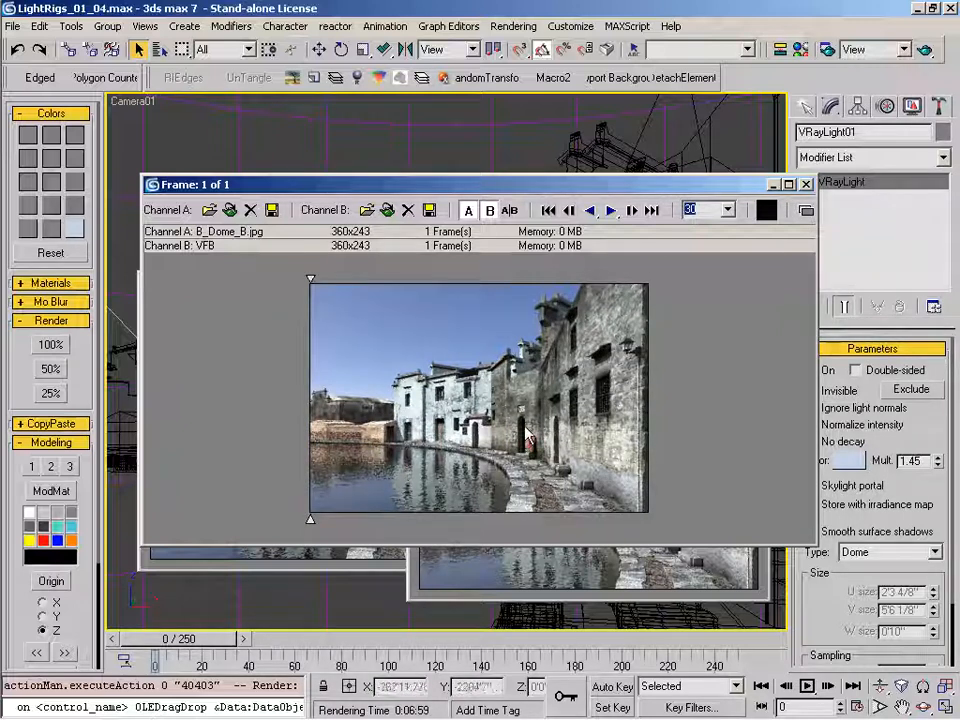
Examine the lighting differences between B_Dome_B.jpg and the GI render by sweeping the channel divider back and forth over the buildings and walkway.
mouse_move(310, 285)
mouse_down()
mouse_move(636, 300)
mouse_move(343, 321)
mouse_move(500, 340)
mouse_move(356, 333)
mouse_up()
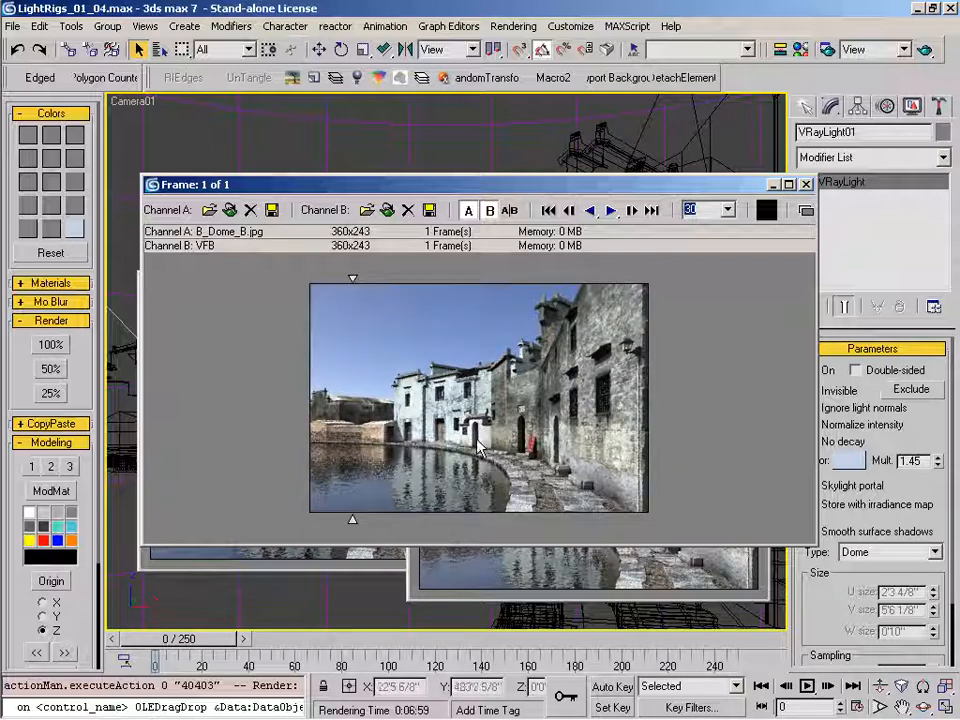
mouse_move(381, 283)
mouse_down()
mouse_move(498, 300)
mouse_move(460, 302)
mouse_up()
drag(424, 302, 700, 352)
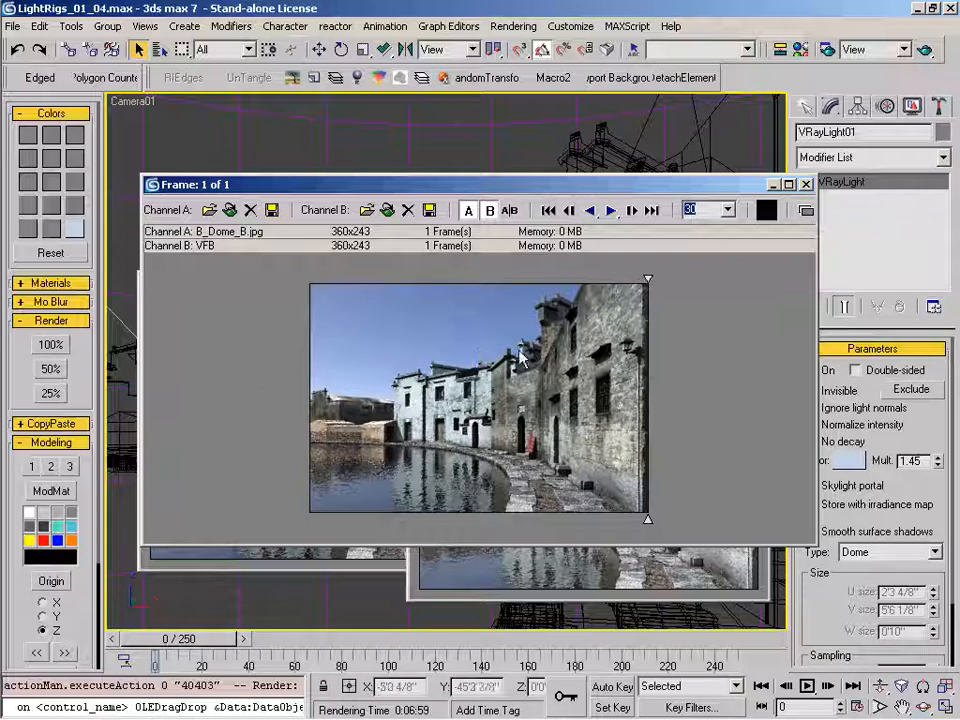
drag(648, 288, 206, 285)
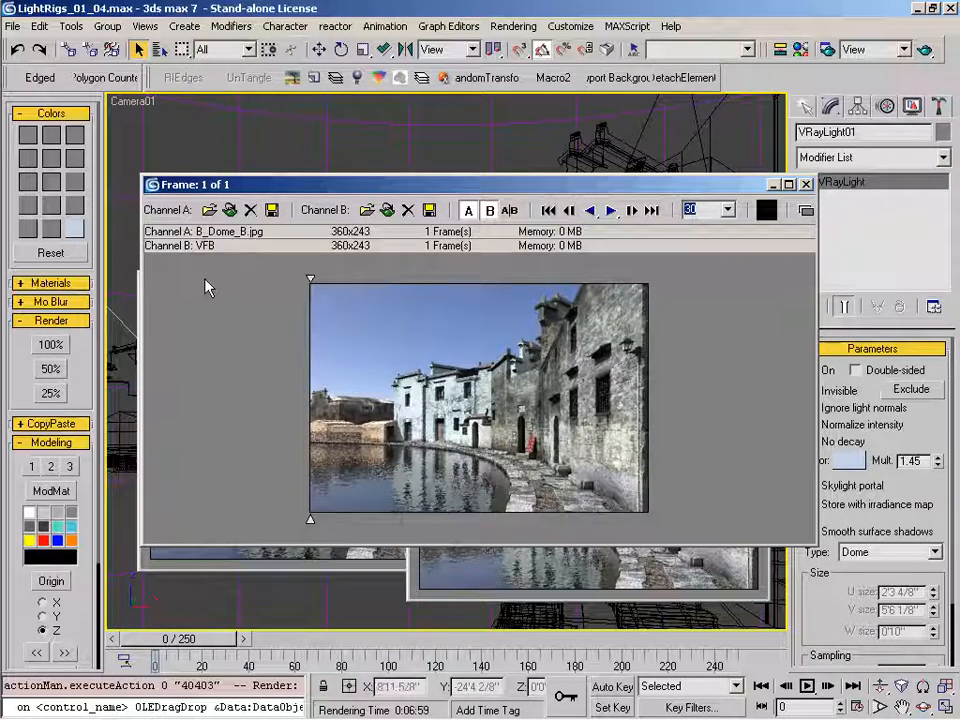
mouse_move(450, 708)
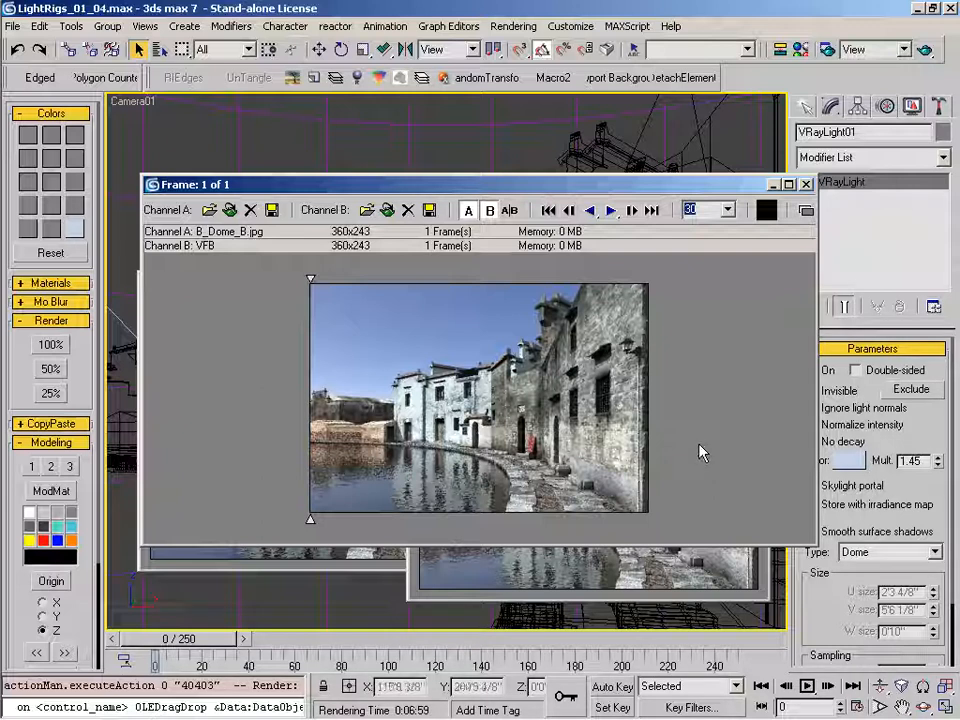
drag(658, 190, 638, 205)
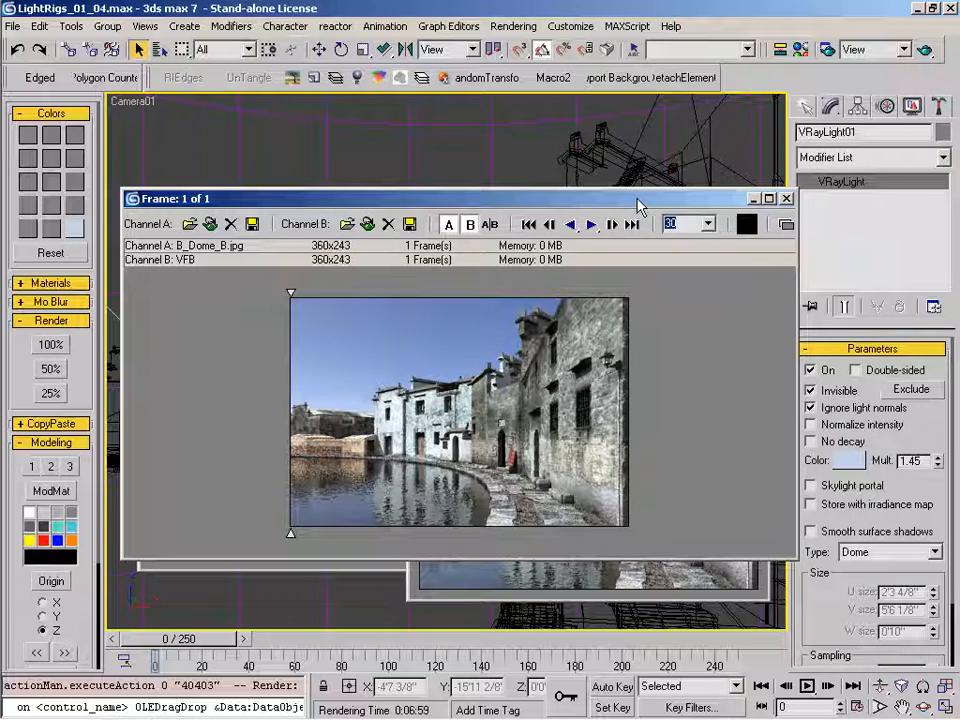
drag(291, 293, 670, 293)
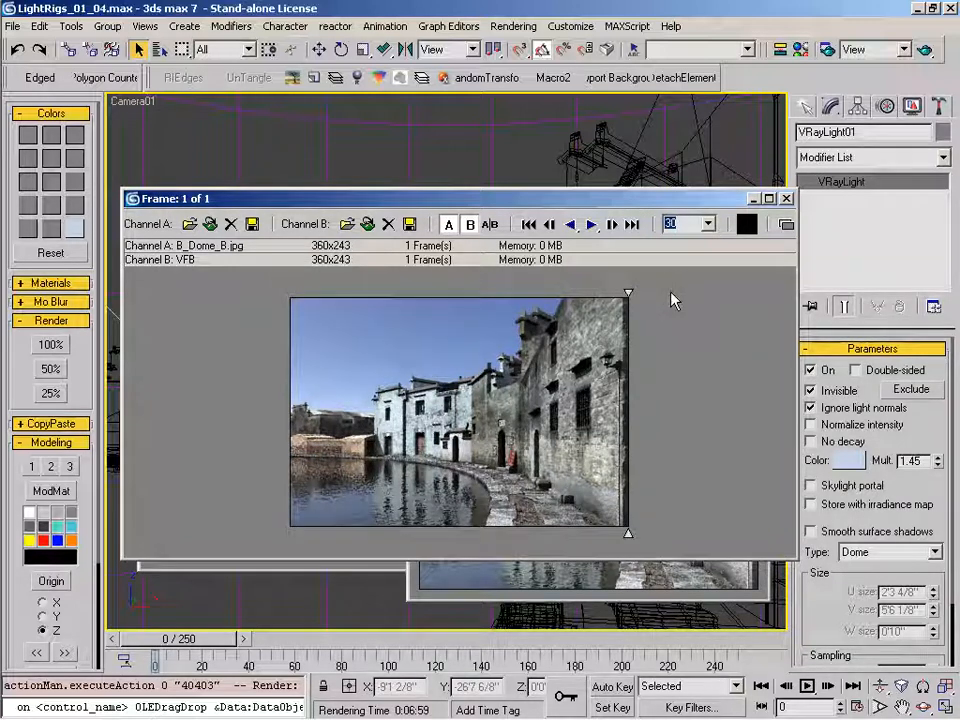
drag(672, 300, 238, 285)
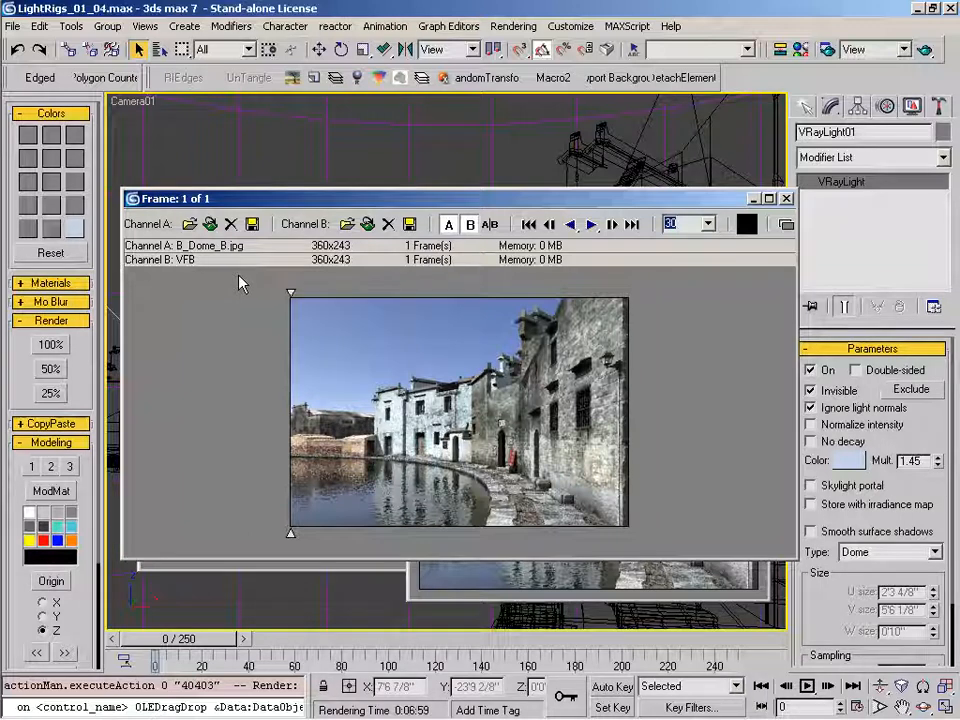
mouse_move(298, 285)
mouse_down()
mouse_move(542, 302)
mouse_move(625, 320)
mouse_move(300, 317)
mouse_move(622, 321)
mouse_move(654, 347)
mouse_up()
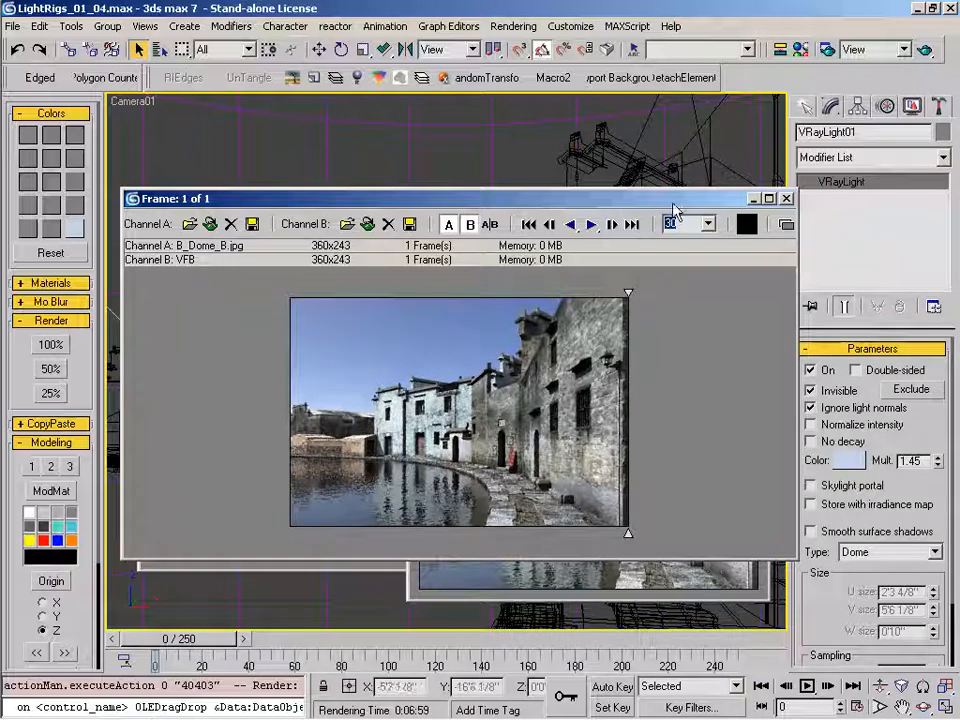
Compare the saved dome render with the GI render by wiping the channel divider across the full picture, and exit the RAM Player.
drag(675, 208, 671, 221)
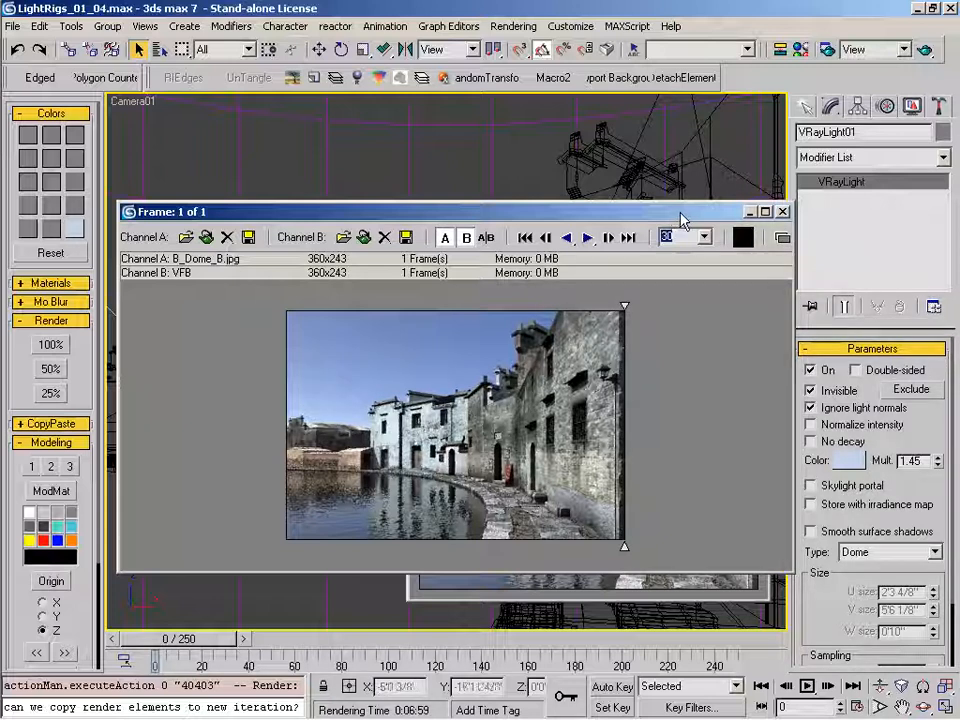
mouse_move(625, 313)
mouse_down()
mouse_move(579, 306)
mouse_move(250, 322)
mouse_up()
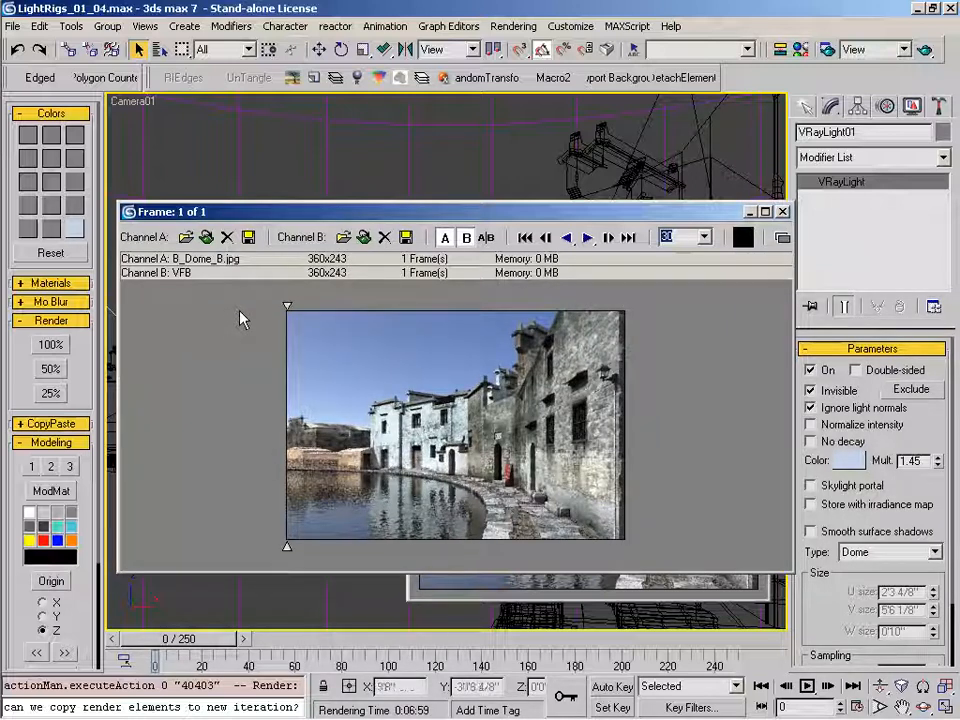
drag(240, 315, 683, 338)
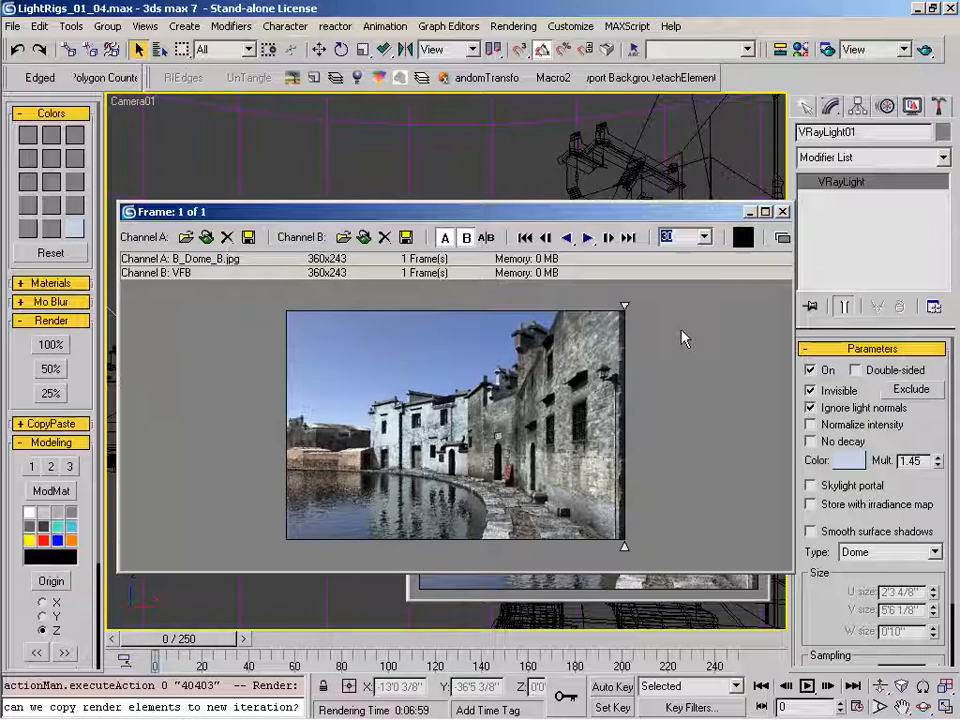
drag(683, 338, 291, 315)
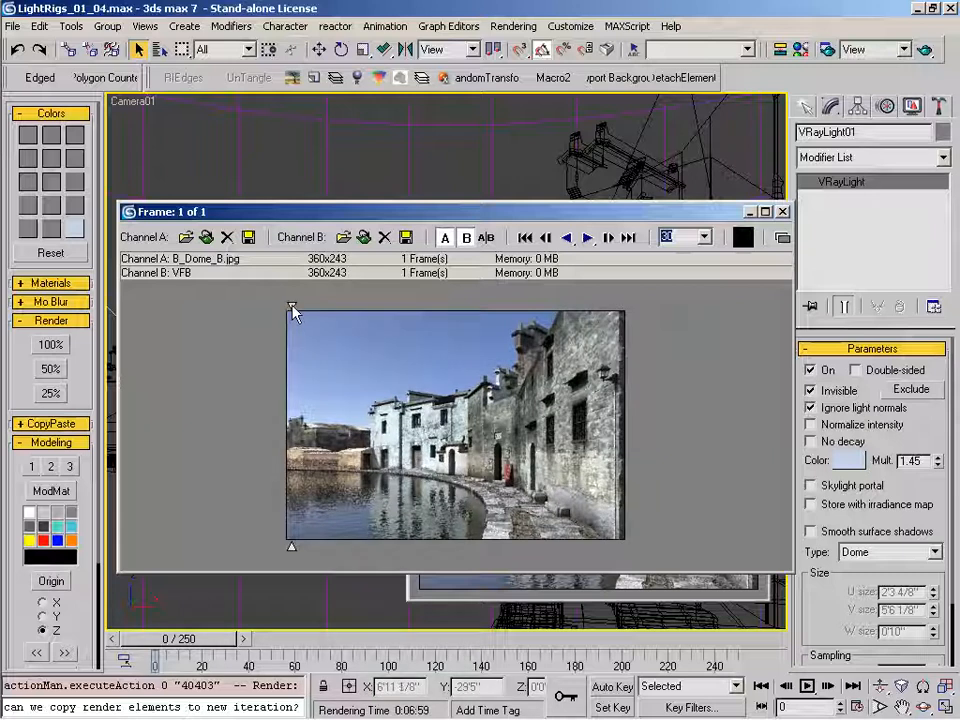
click(782, 211)
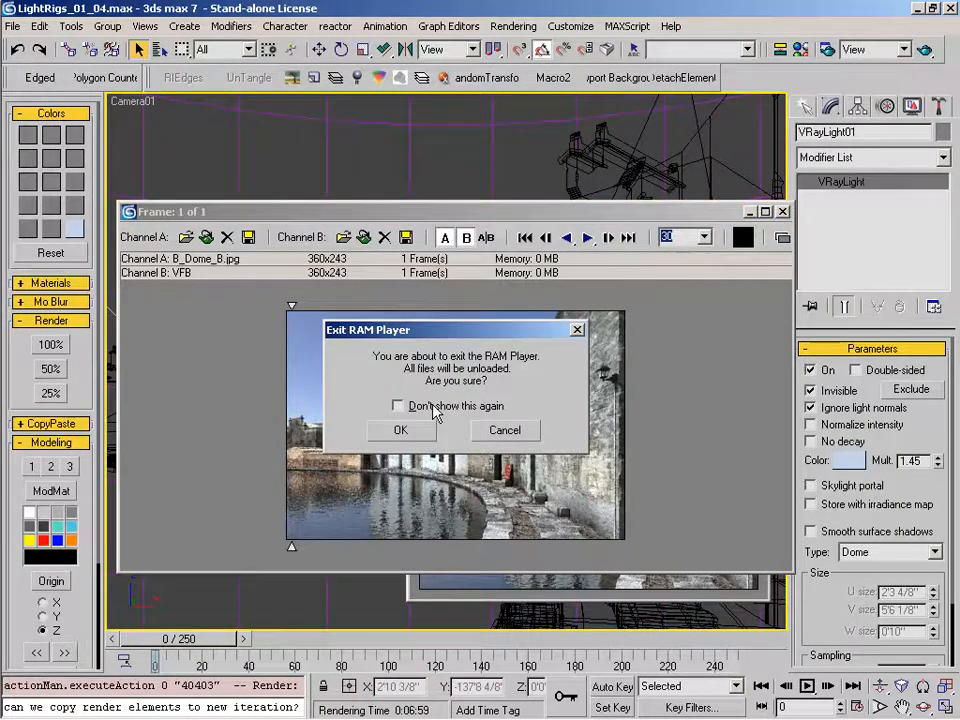
click(399, 436)
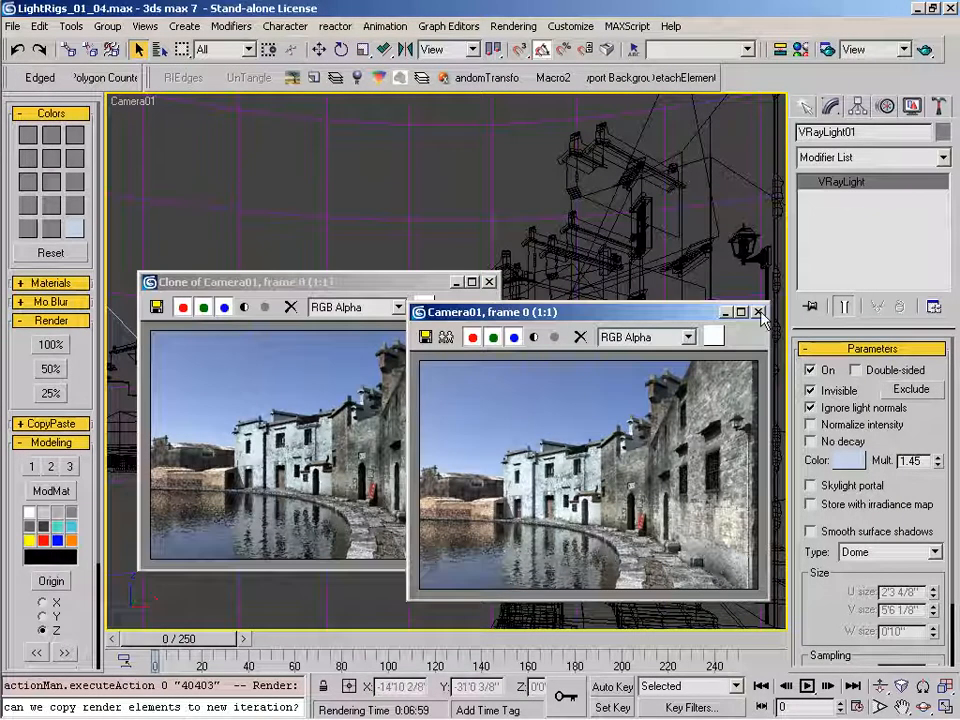
Set the GI engine for the primary bounces to Irradiance map in the VRay indirect illumination settings.
drag(529, 313, 326, 324)
right_click(626, 345)
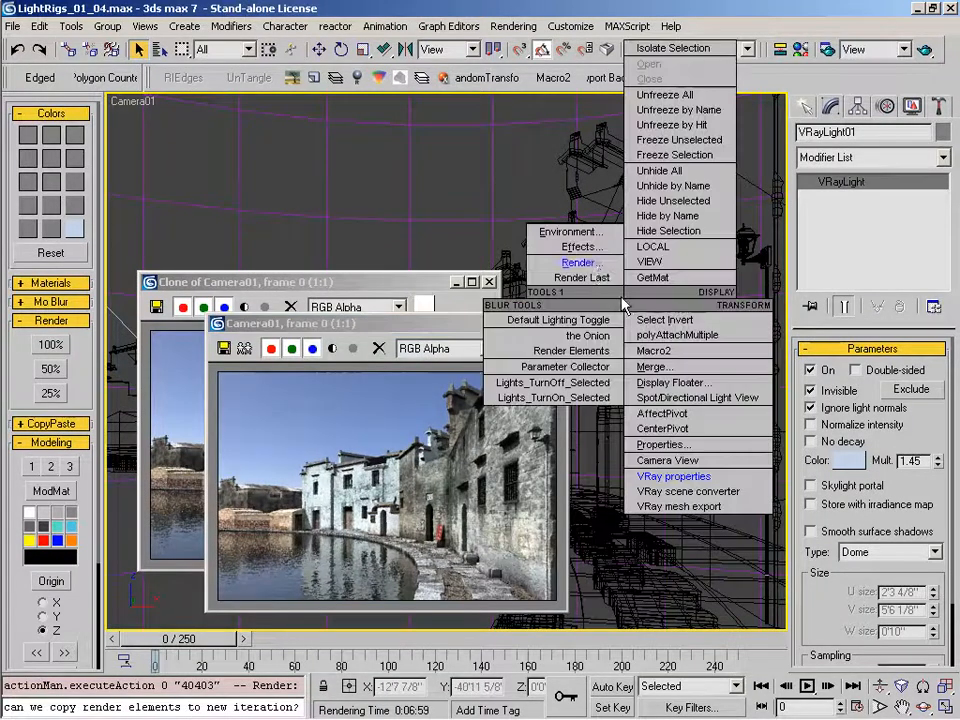
click(536, 321)
click(415, 50)
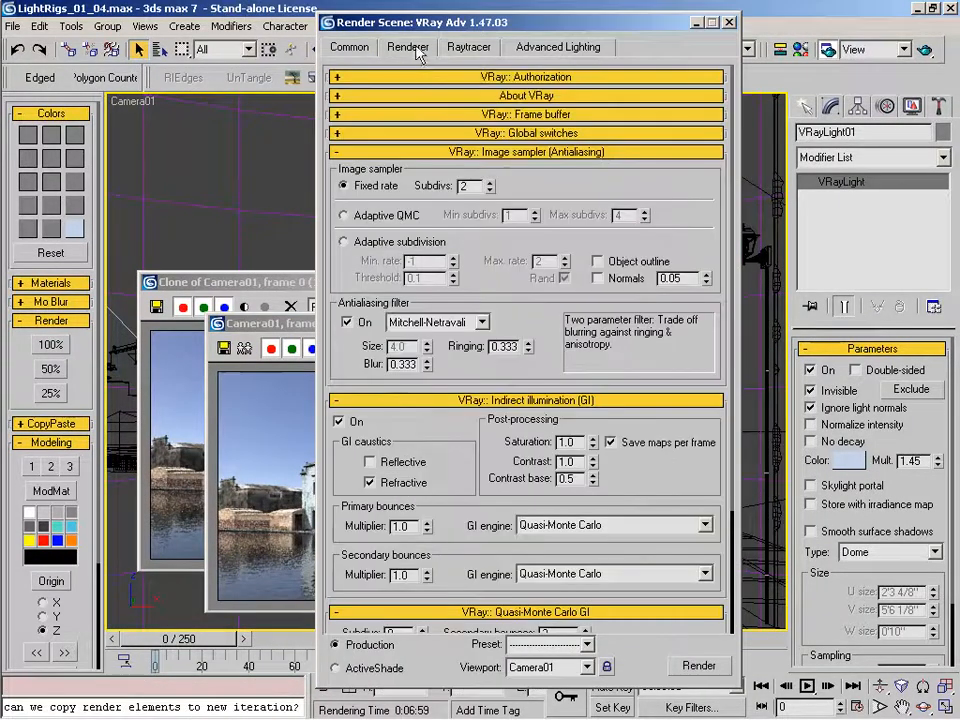
scroll(350, 345, down, 3)
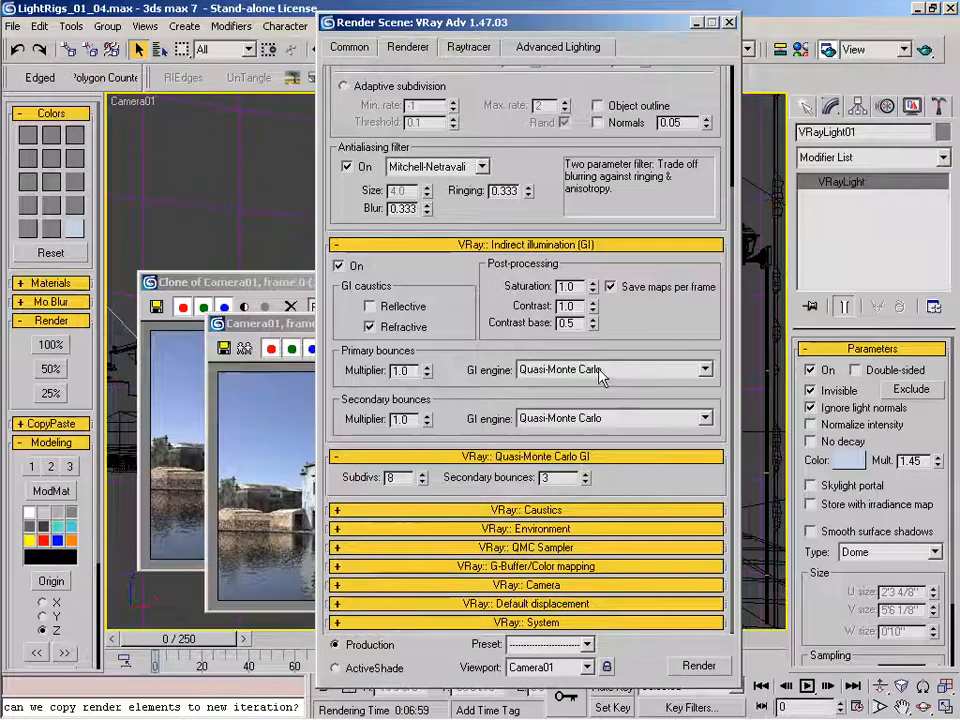
click(560, 369)
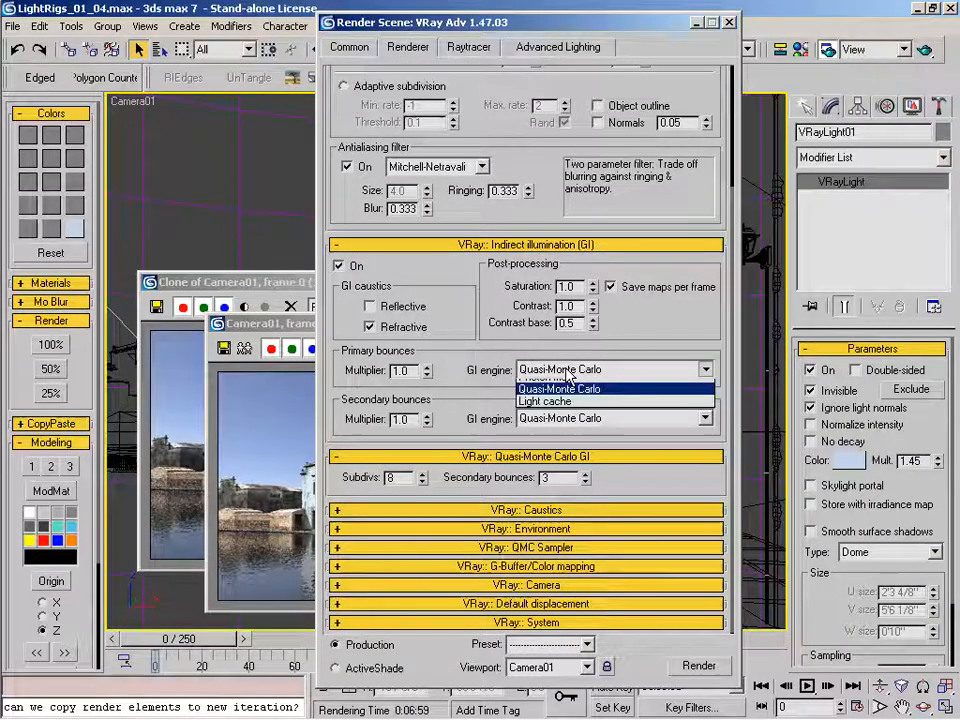
click(575, 386)
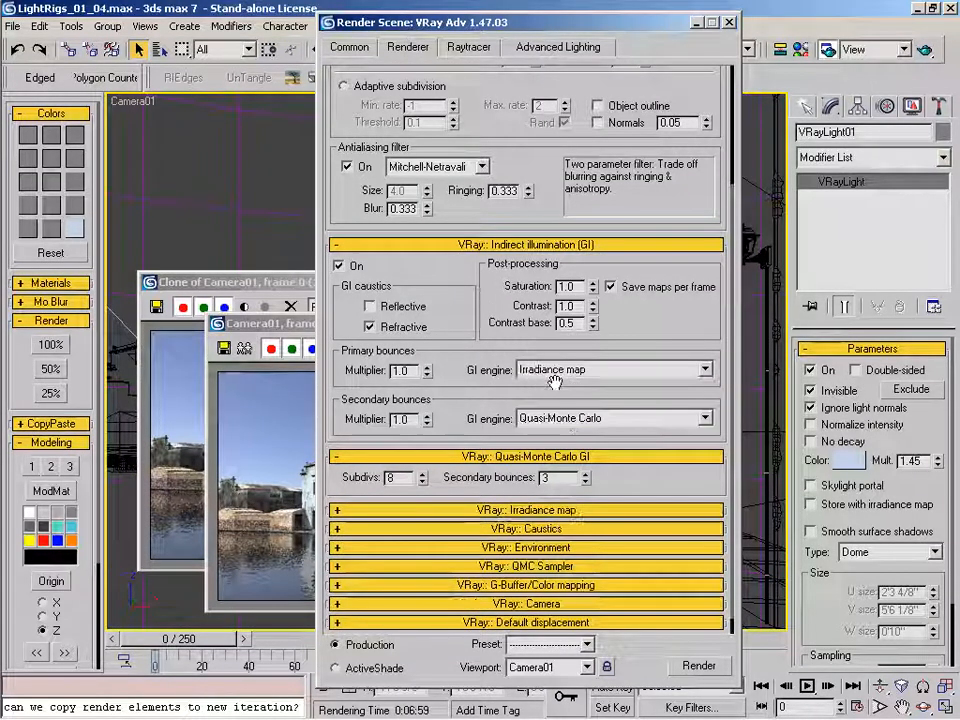
Examine the Irradiance map settings, including the built-in preset, basic parameters, calculation display options, advanced options and mode, and close the render settings.
scroll(520, 460, down, 1)
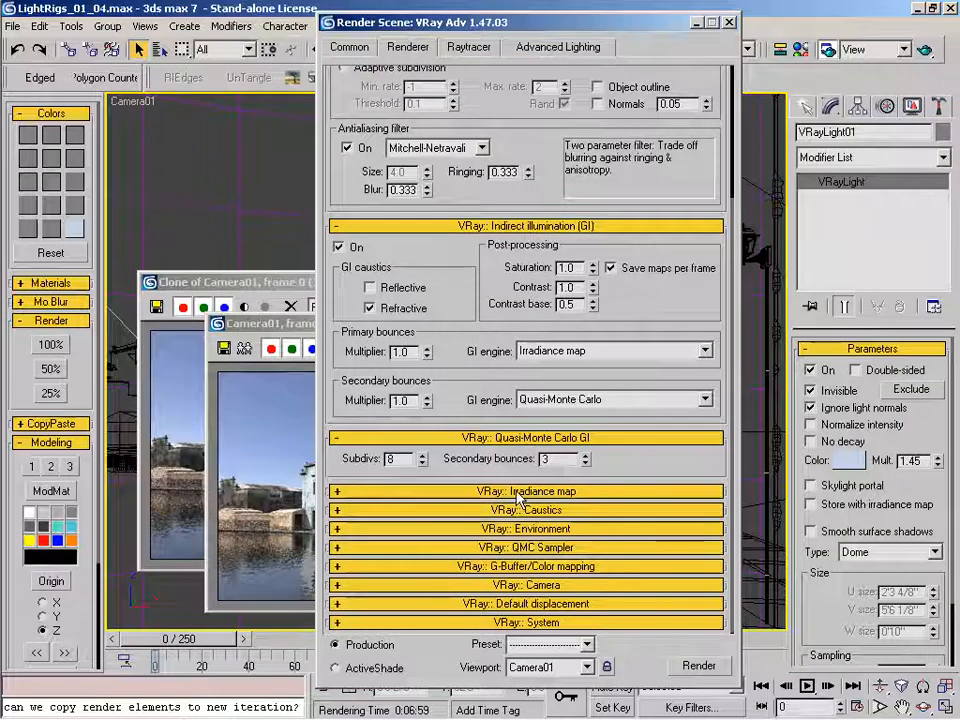
click(480, 491)
scroll(414, 148, up, 5)
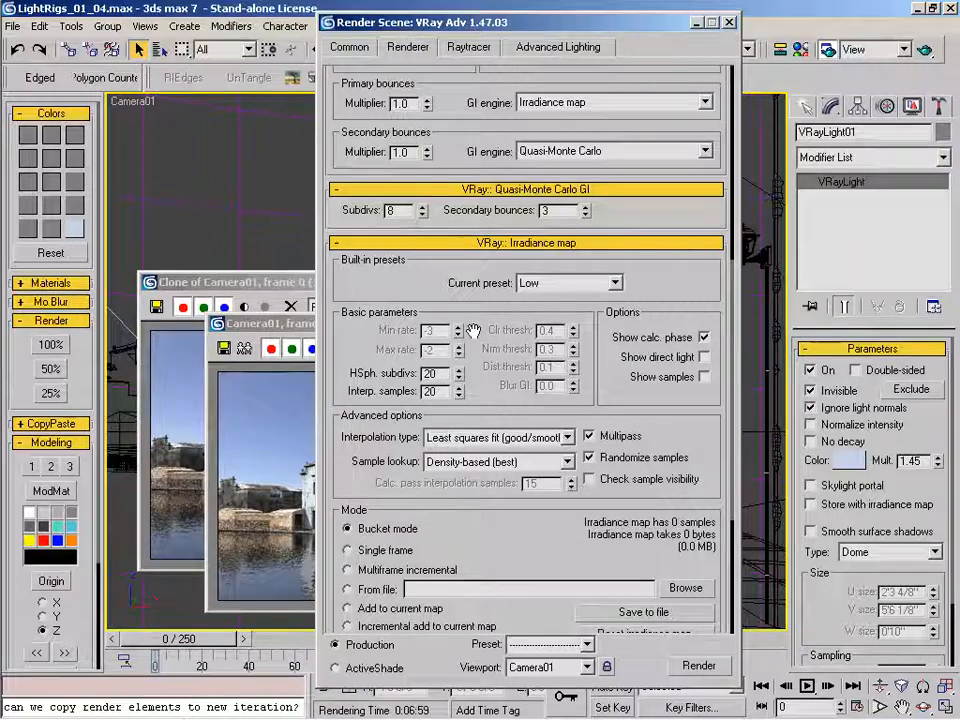
scroll(420, 240, down, 3)
scroll(479, 297, up, 1)
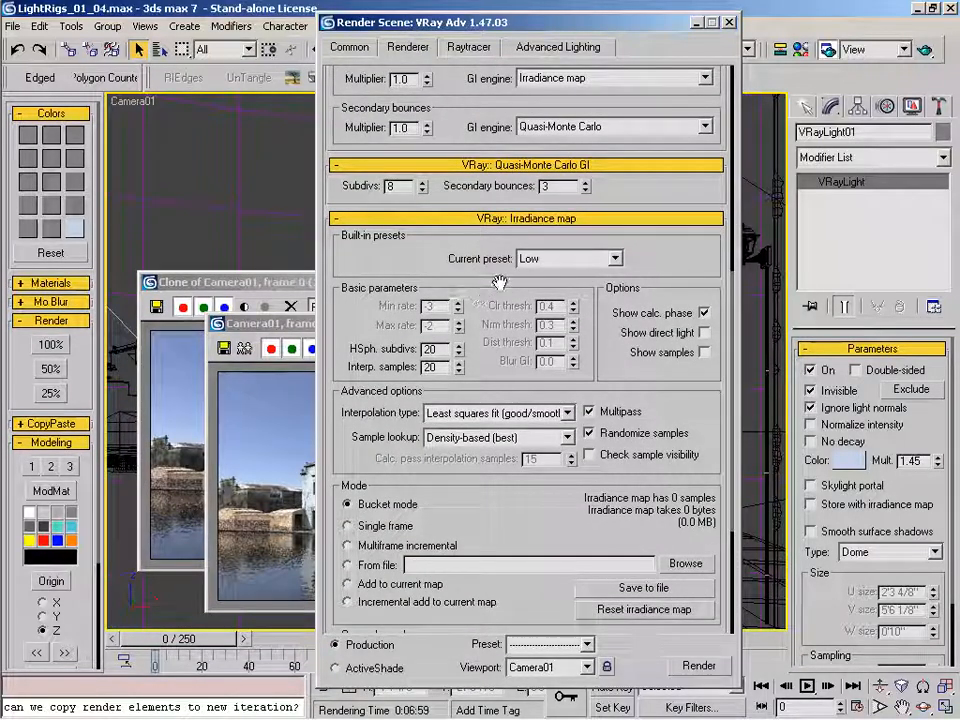
scroll(497, 302, up, 1)
drag(497, 302, 500, 347)
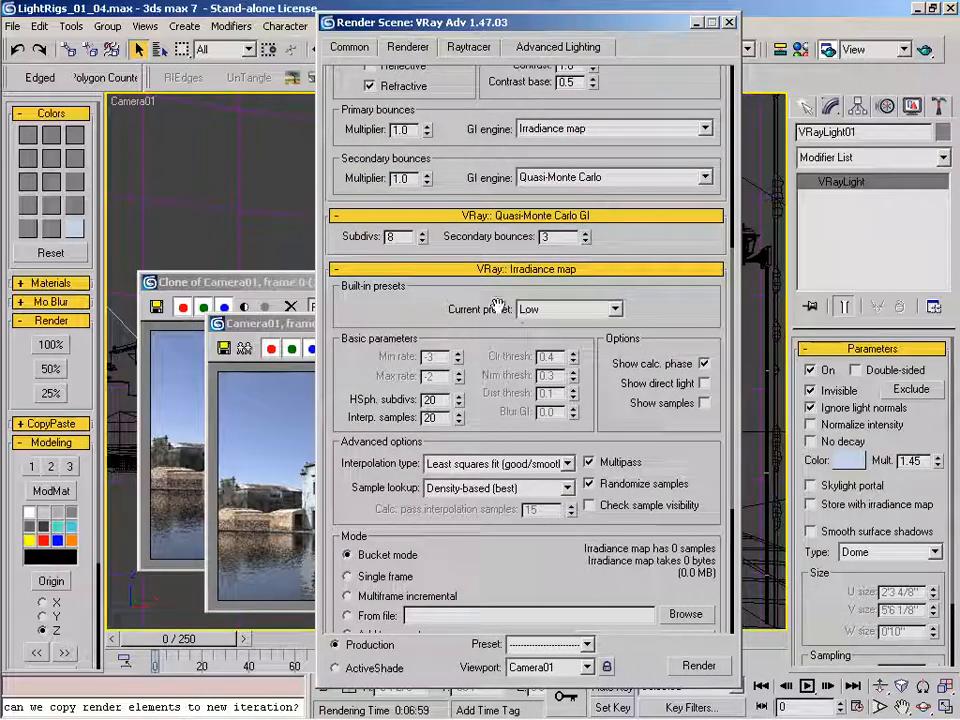
scroll(440, 318, down, 2)
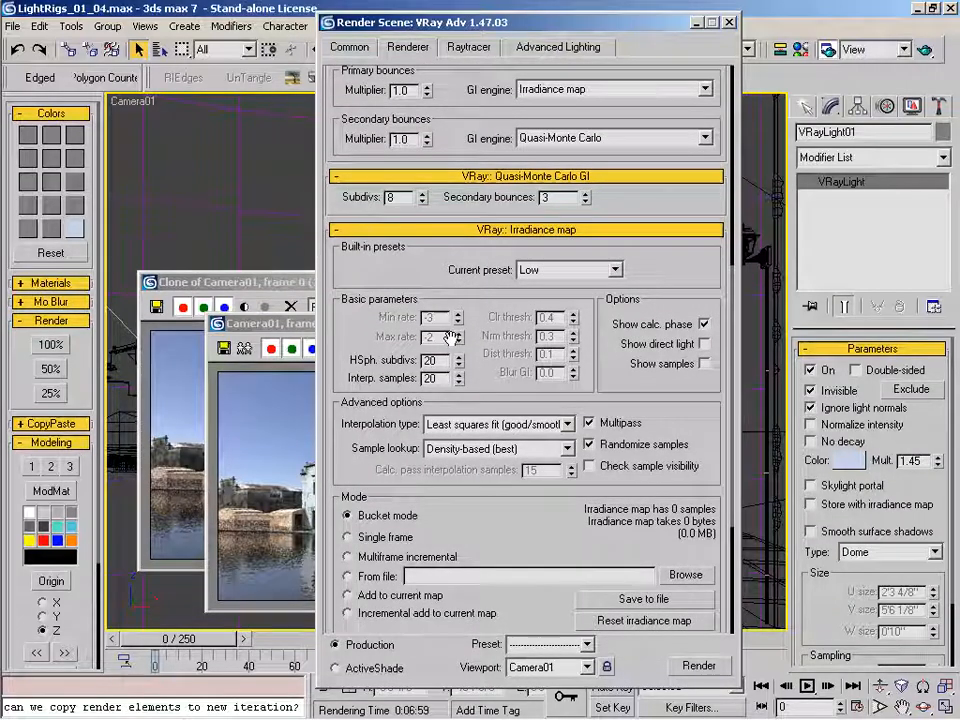
scroll(507, 325, down, 2)
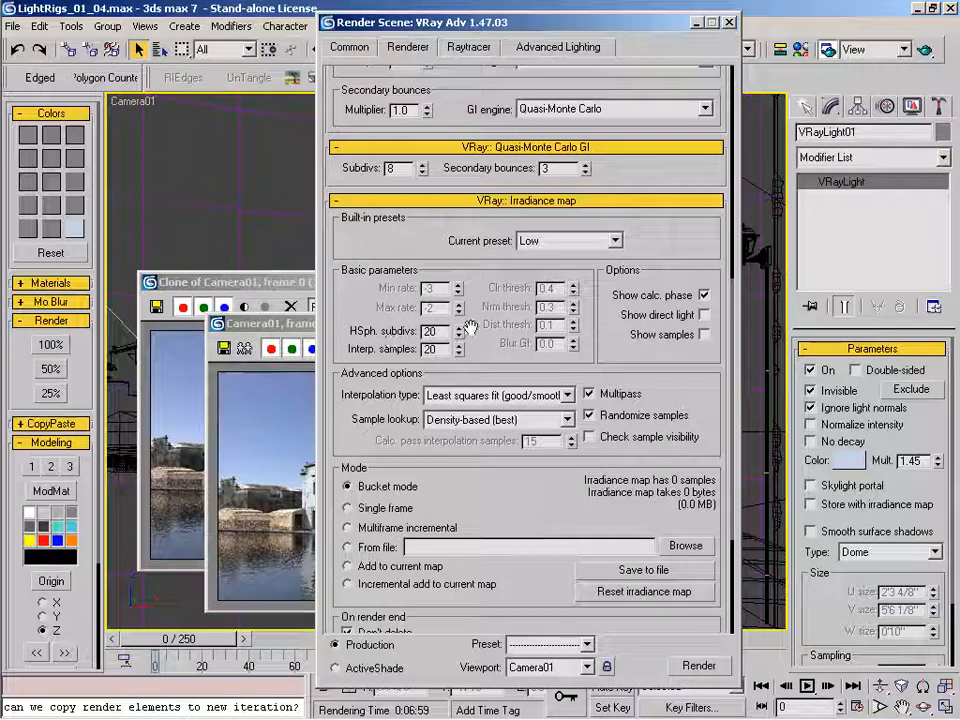
scroll(520, 335, up, 1)
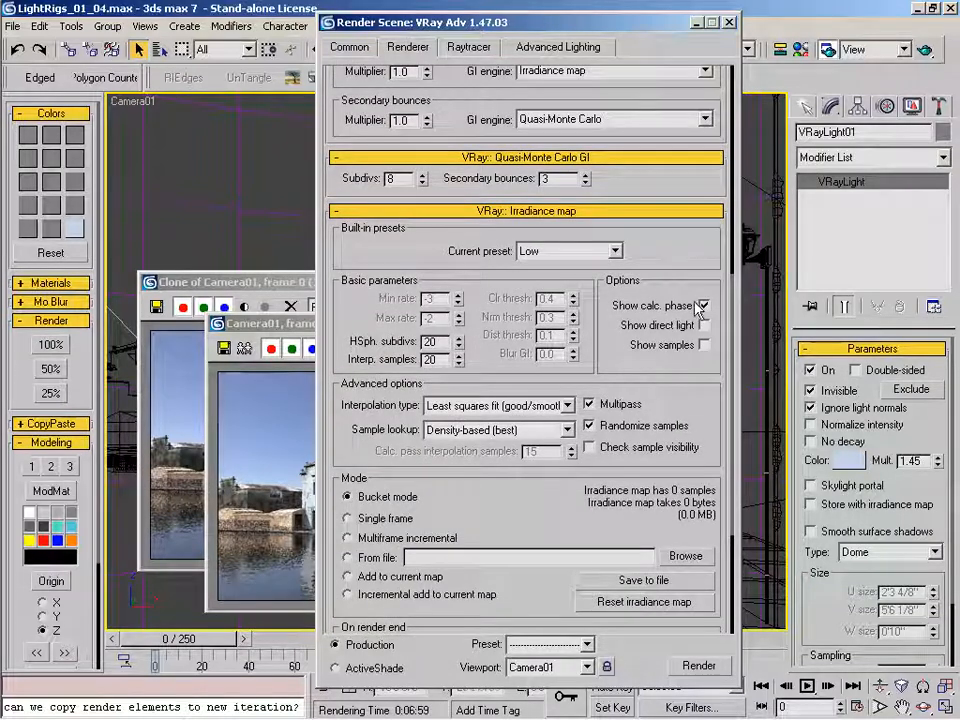
drag(514, 496, 492, 398)
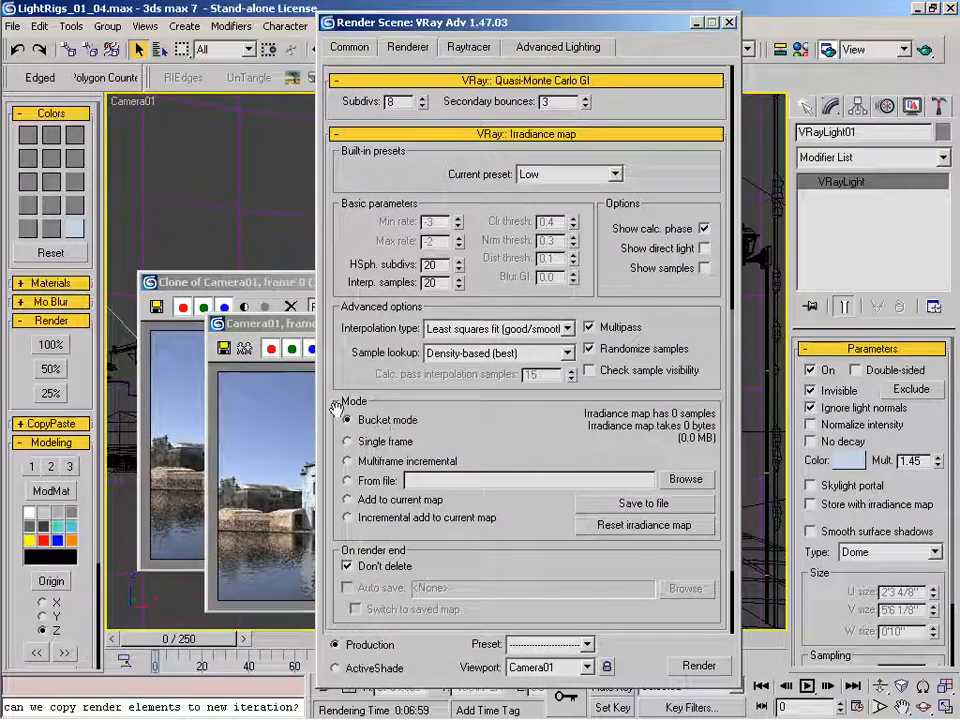
drag(450, 414, 452, 427)
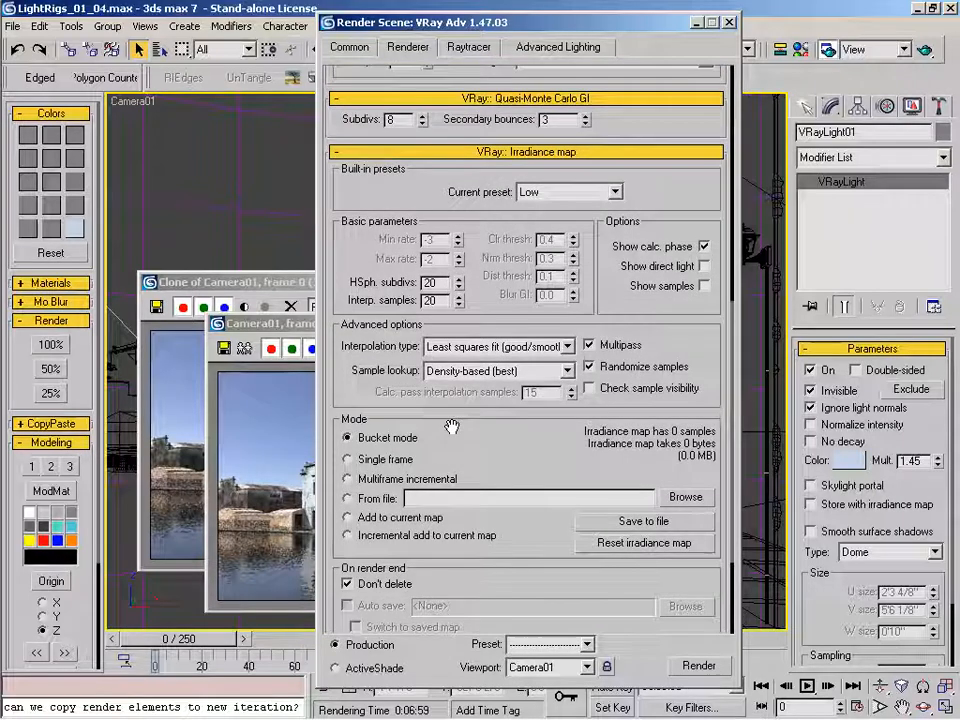
drag(452, 427, 452, 562)
drag(403, 332, 423, 493)
drag(451, 328, 452, 512)
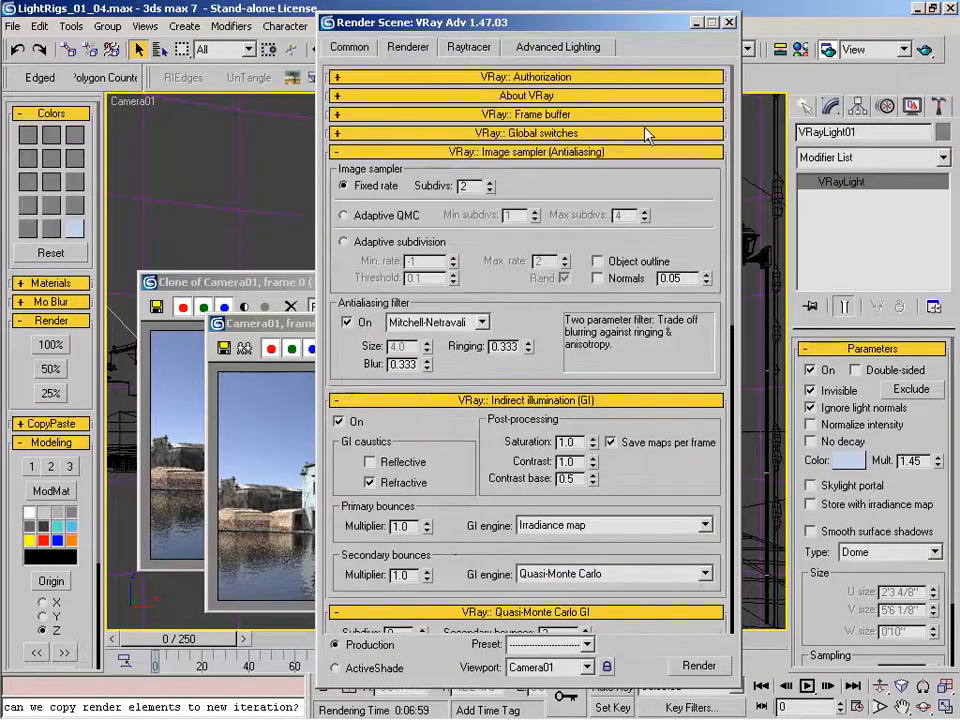
click(729, 24)
Clone the Quasi-Monte Carlo render, place the frame windows side by side, and re-render Camera01 at 50% size with the irradiance map.
drag(329, 327, 505, 278)
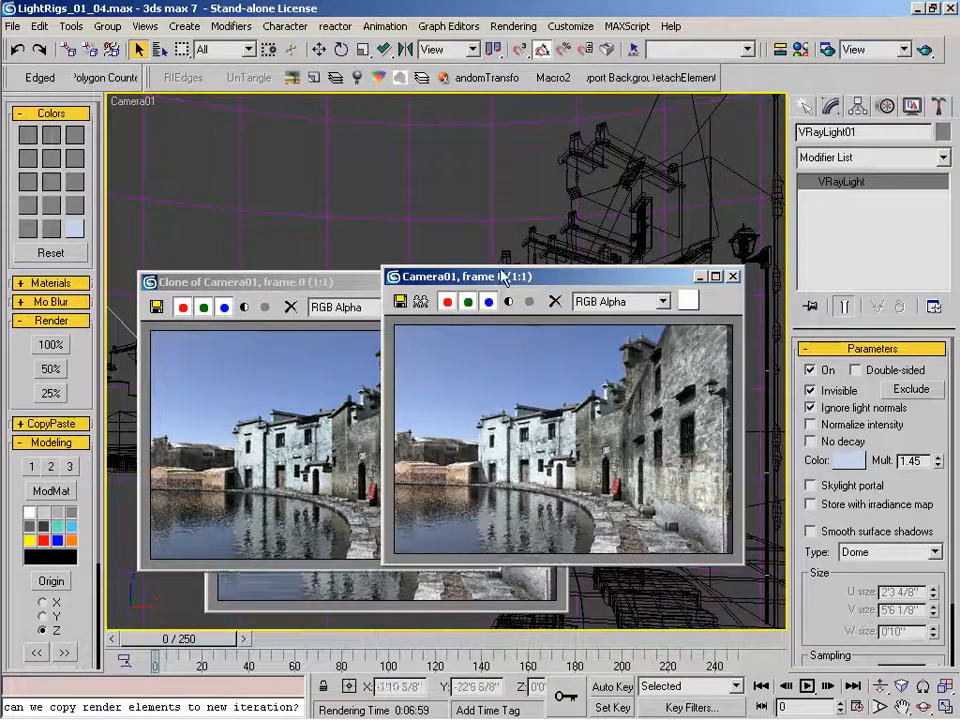
click(421, 301)
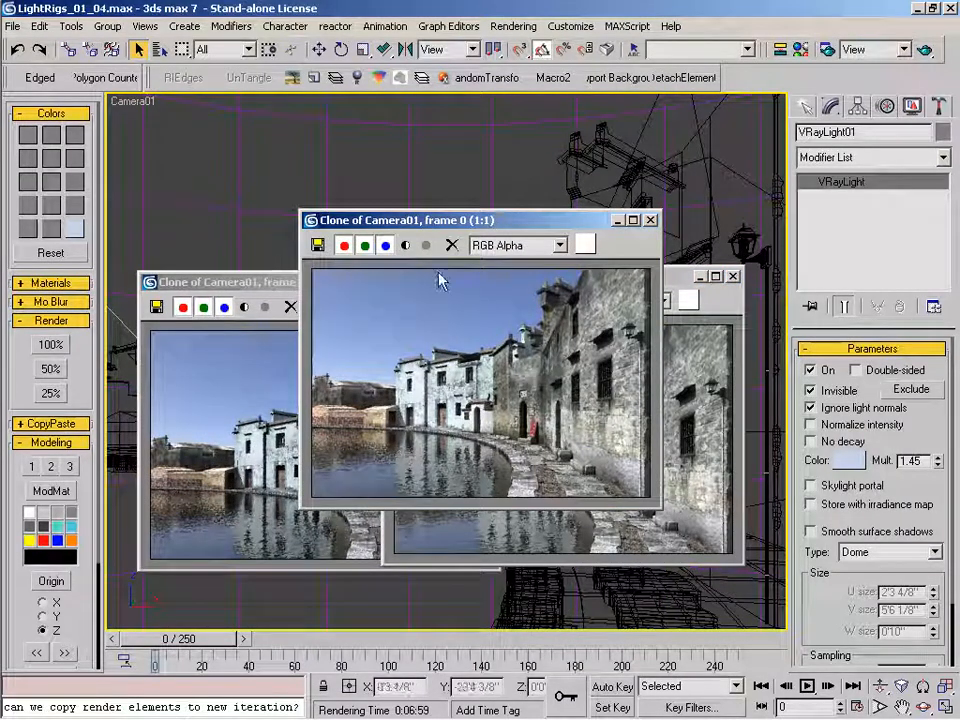
drag(330, 220, 120, 346)
mouse_move(499, 284)
mouse_down()
mouse_move(524, 205)
mouse_move(521, 230)
mouse_up()
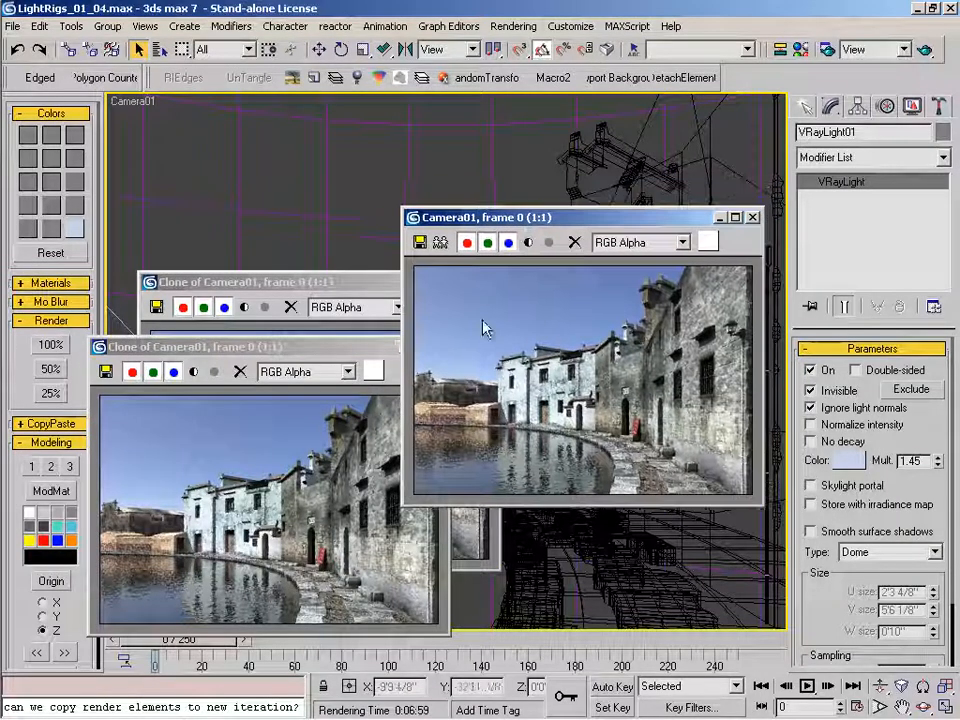
click(52, 369)
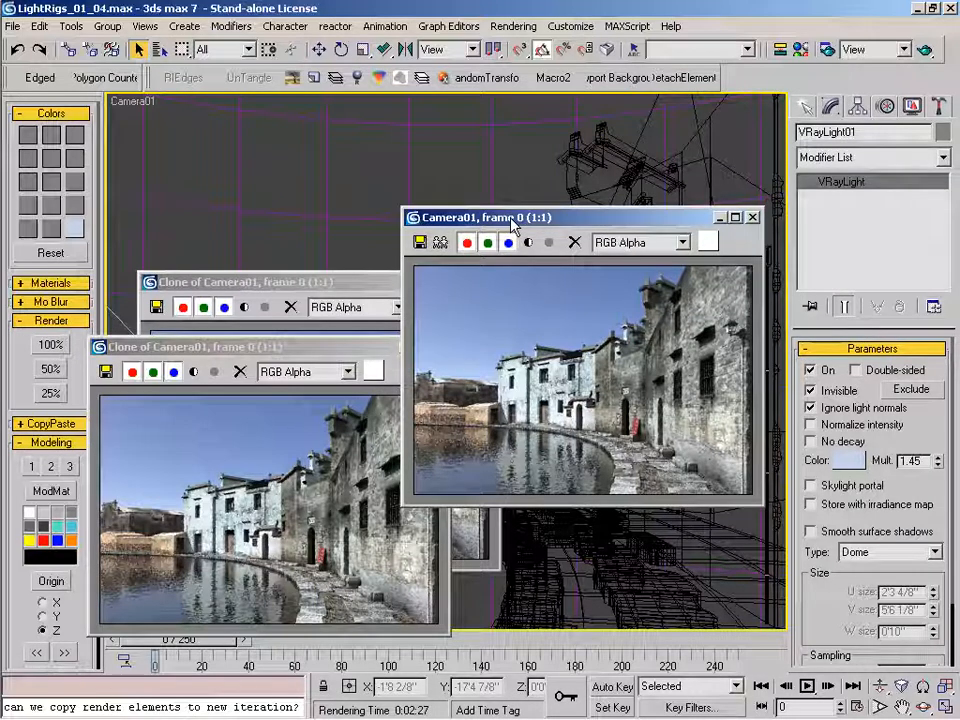
drag(512, 222, 514, 234)
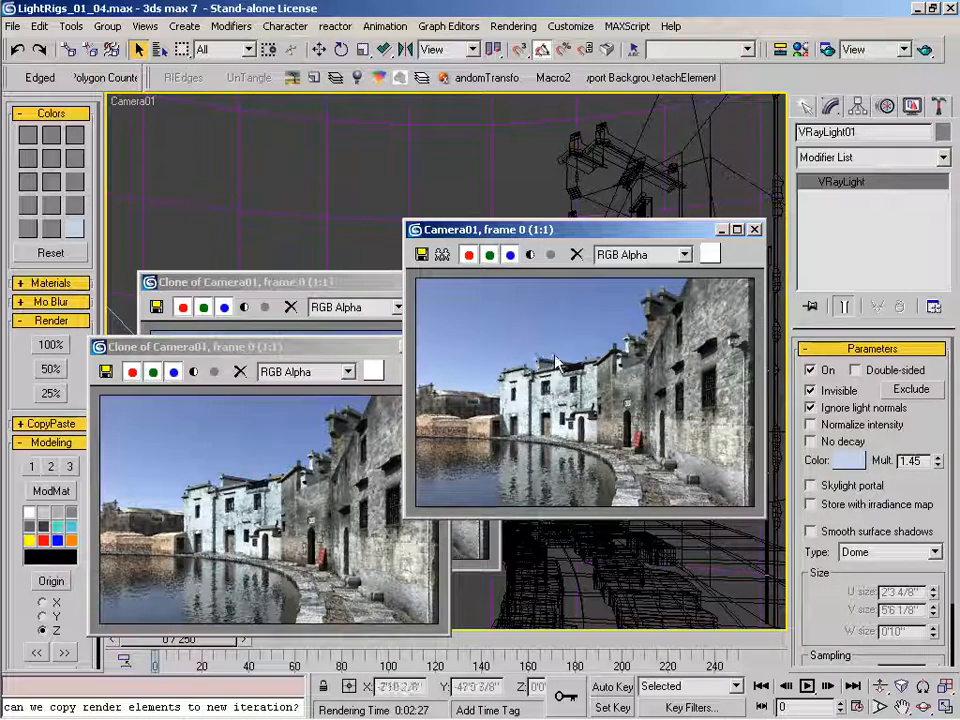
drag(569, 236, 572, 245)
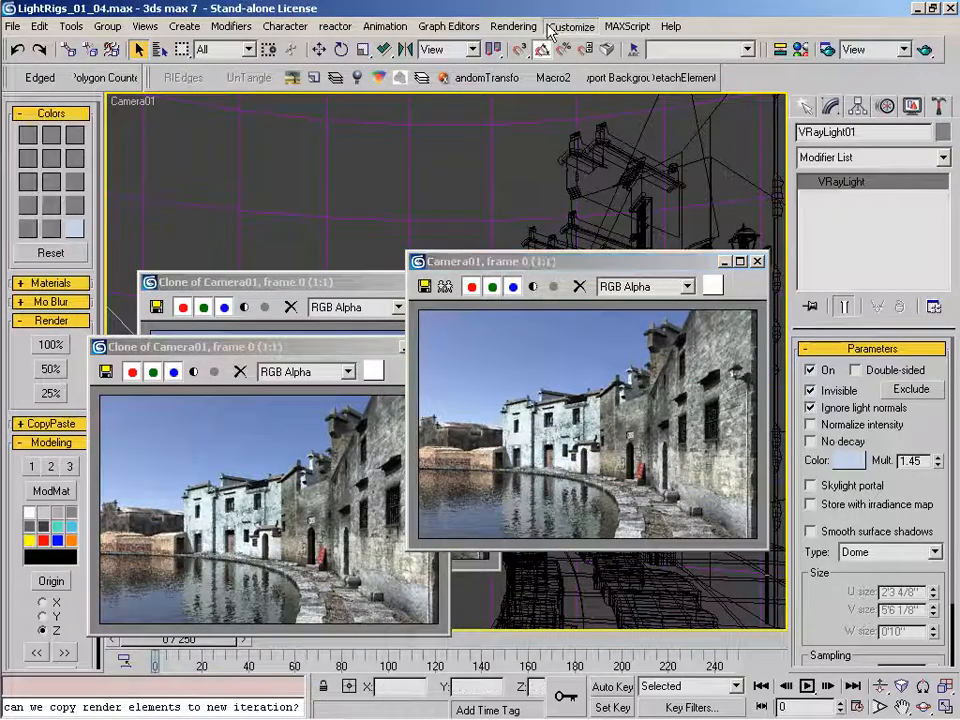
Load C_GI_QMC.jpg from N:\GNOMON\06_Sample_Stills\LightRigs into Channel A of the RAM Player and the last rendered image into Channel B.
click(513, 26)
click(560, 360)
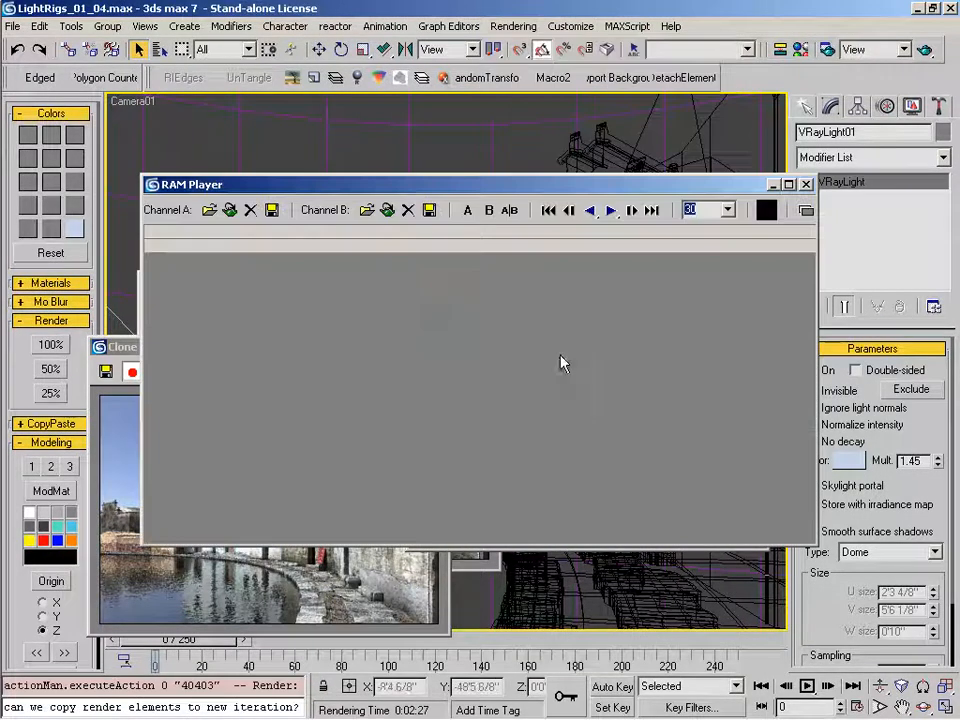
click(208, 212)
click(193, 103)
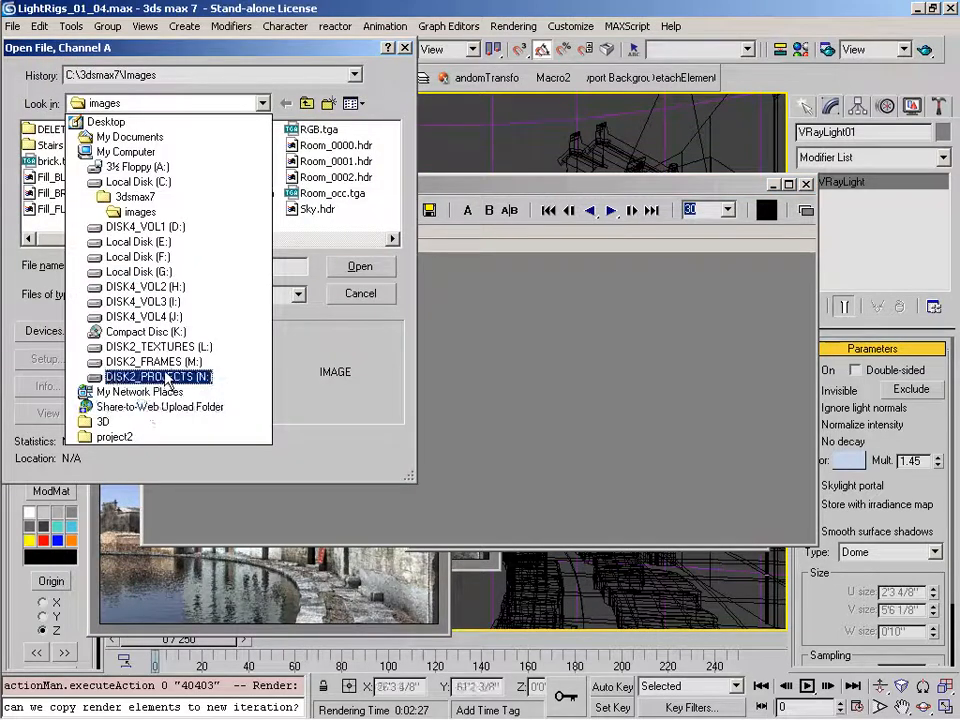
click(166, 377)
double_click(290, 148)
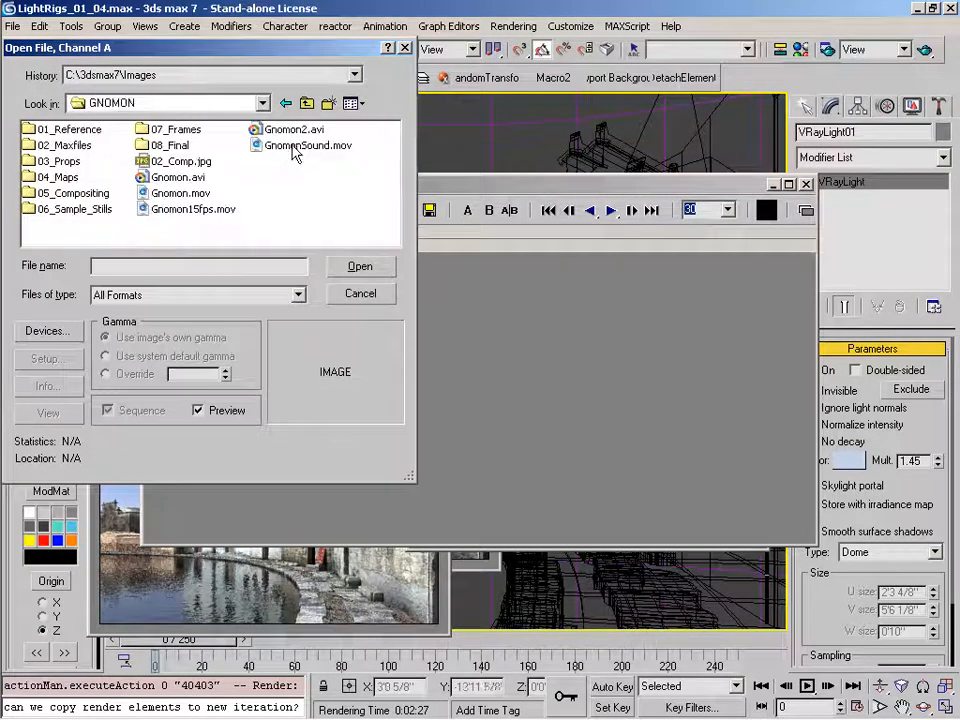
double_click(86, 210)
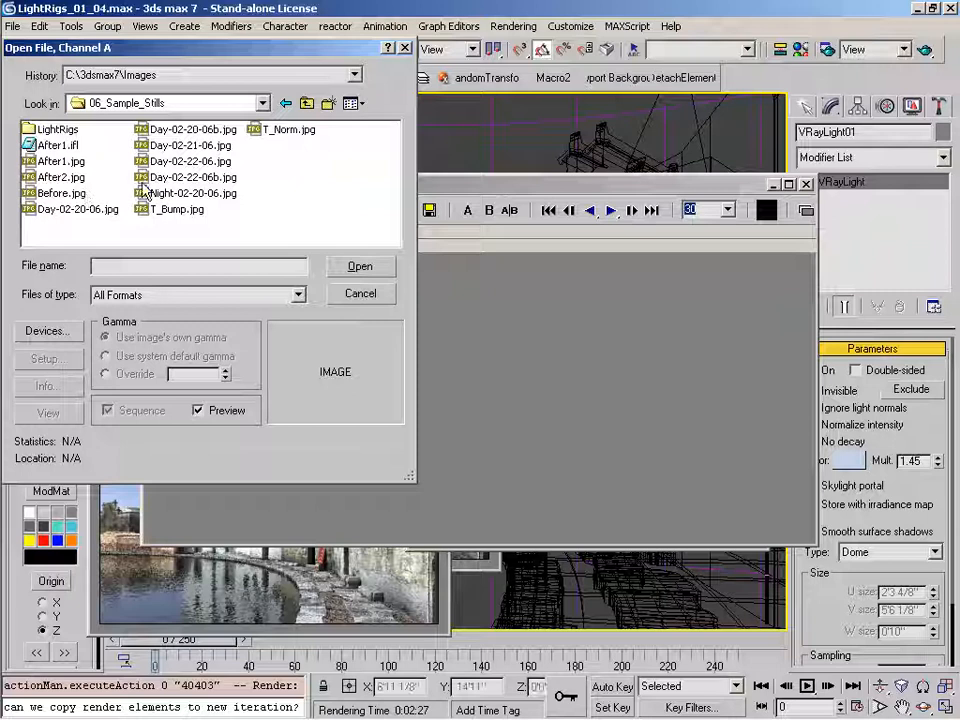
double_click(55, 130)
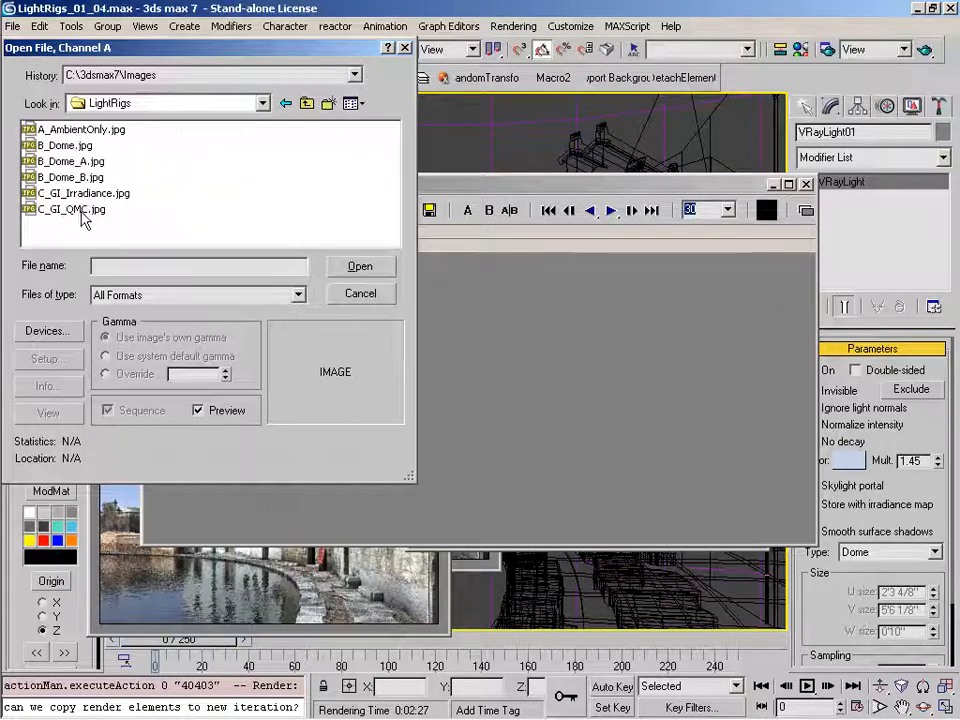
double_click(75, 209)
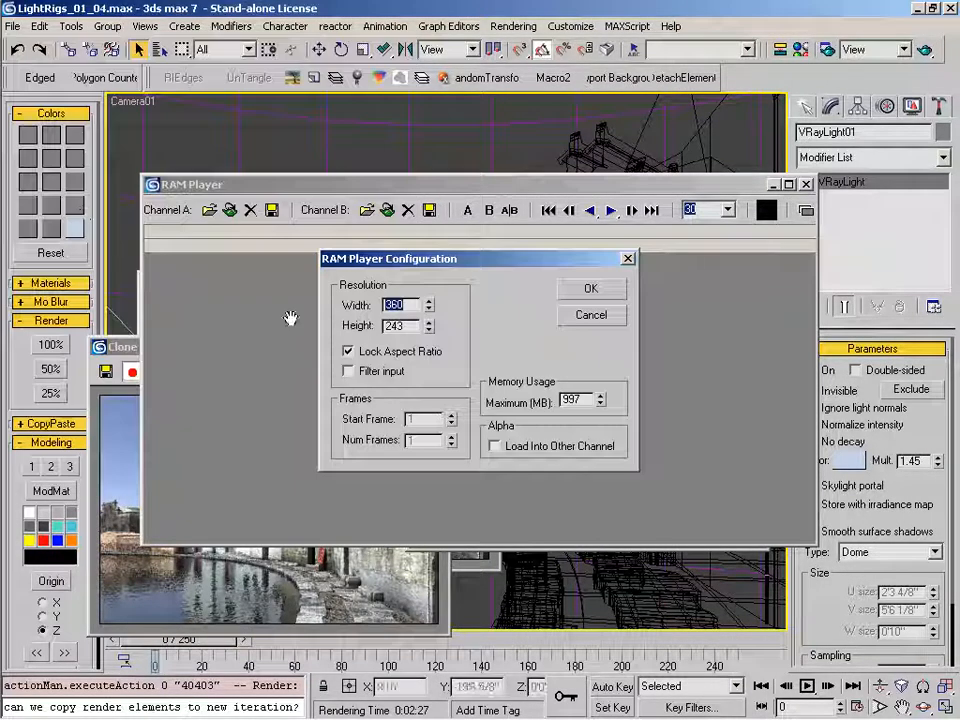
click(605, 290)
click(388, 211)
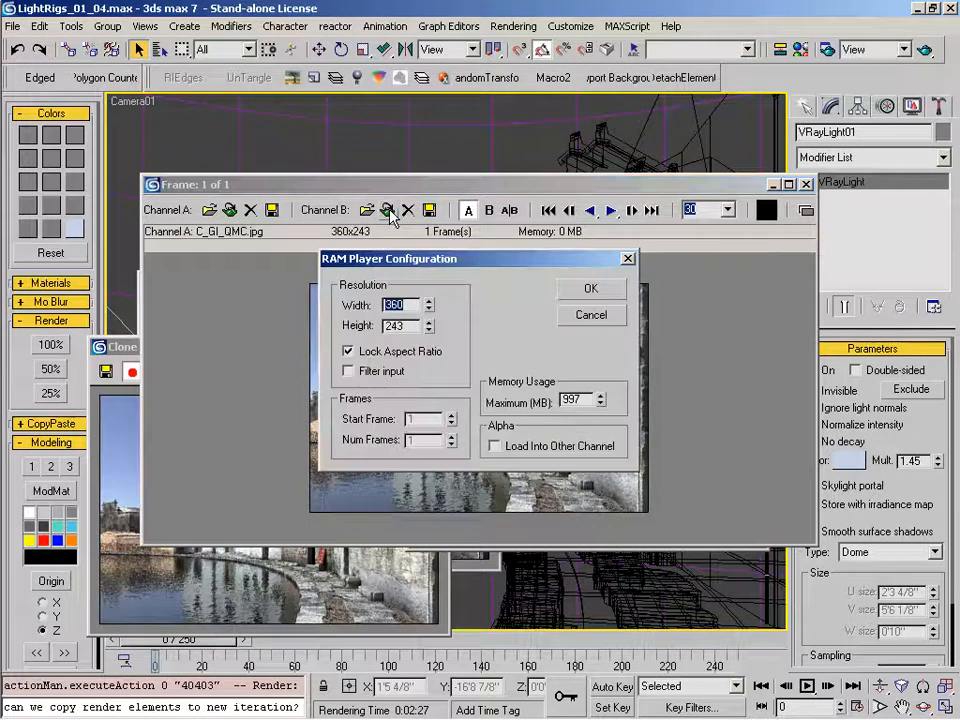
click(590, 288)
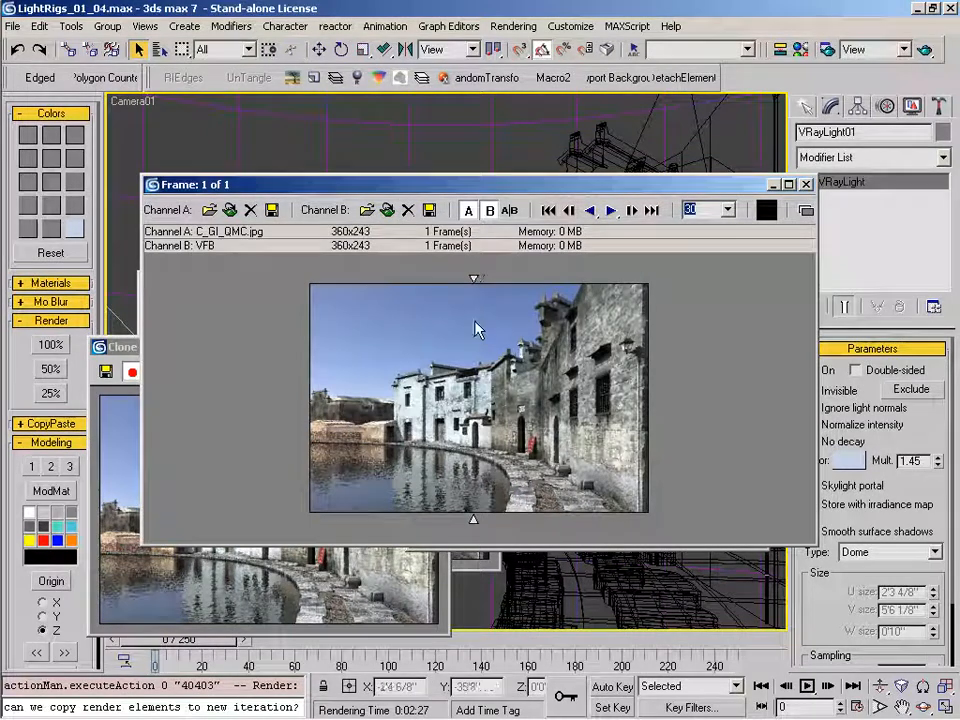
Compare the Quasi-Monte Carlo and irradiance map renders across the street by moving the channel split, and close the RAM Player.
drag(659, 358, 605, 507)
drag(628, 507, 606, 420)
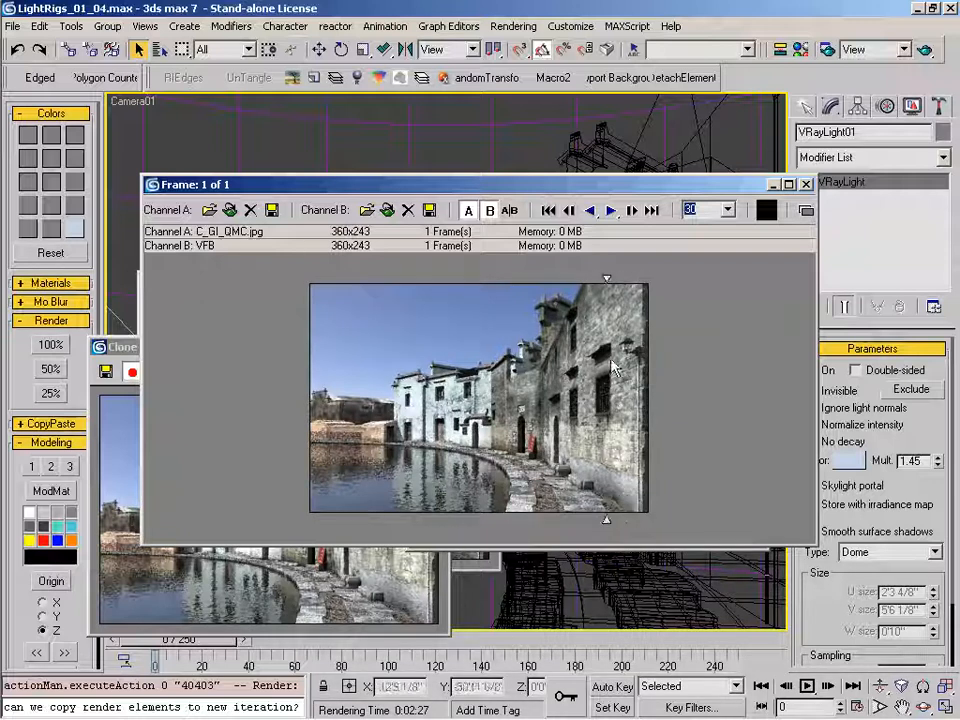
drag(606, 283, 647, 521)
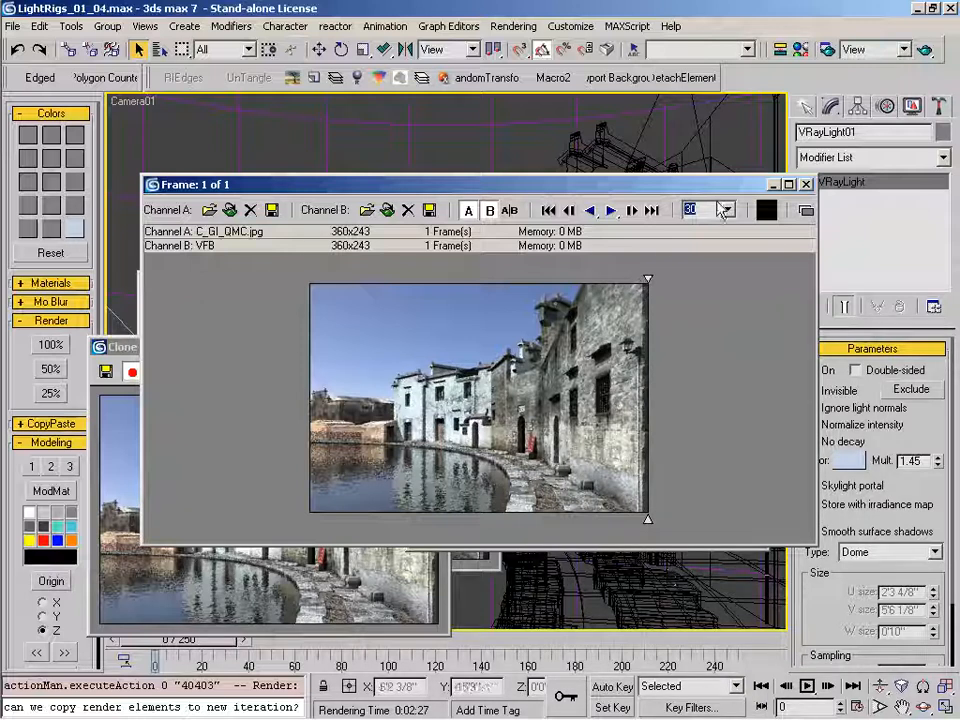
click(806, 184)
Place the Camera01 render beside the lower cloned frame and compare the sky, buildings and water in both images.
click(449, 399)
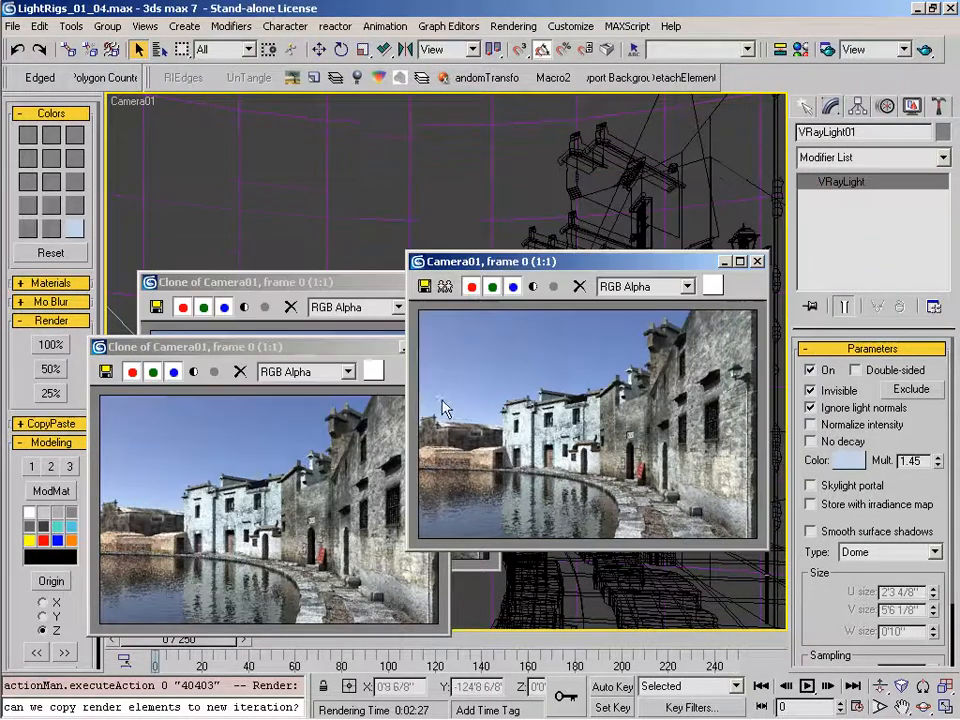
drag(500, 271, 497, 280)
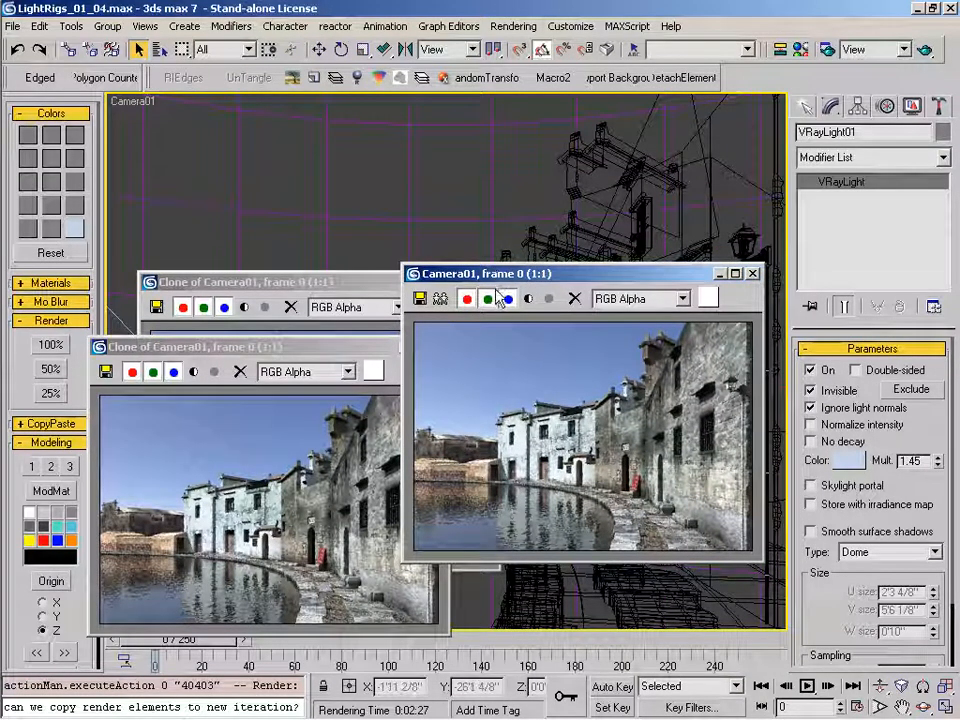
drag(497, 280, 497, 296)
click(364, 350)
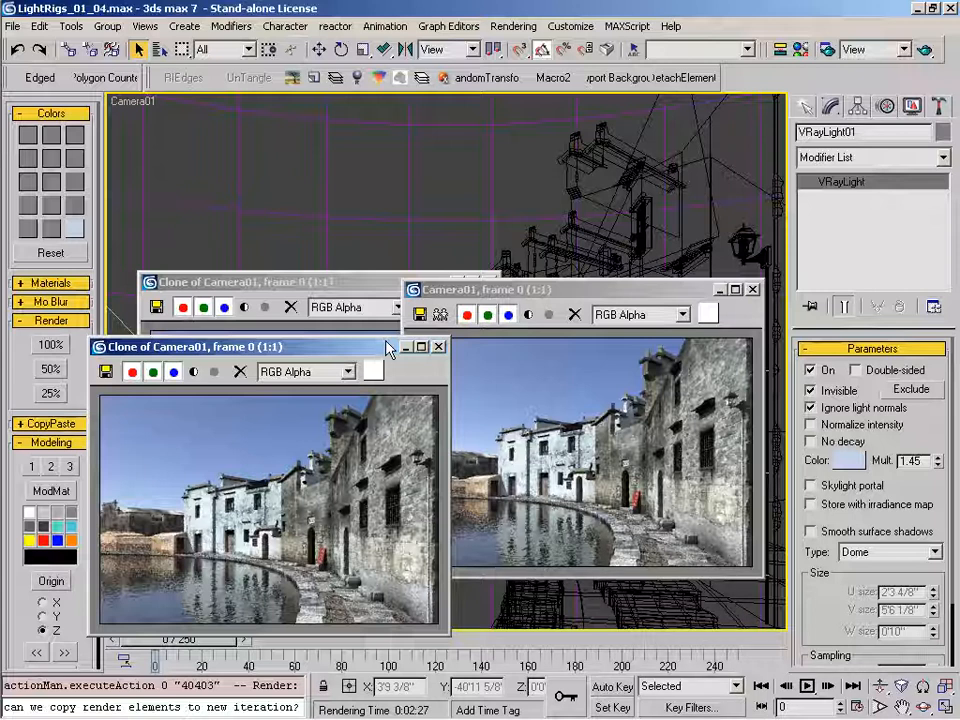
drag(389, 348, 413, 343)
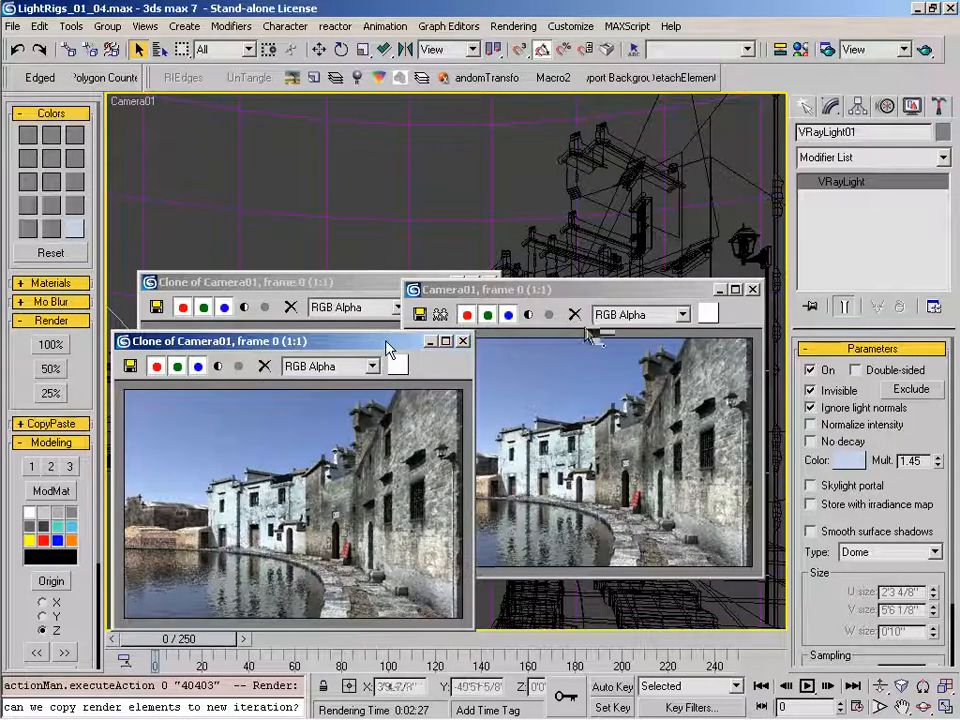
mouse_move(584, 290)
mouse_down()
mouse_move(583, 336)
mouse_move(593, 340)
mouse_up()
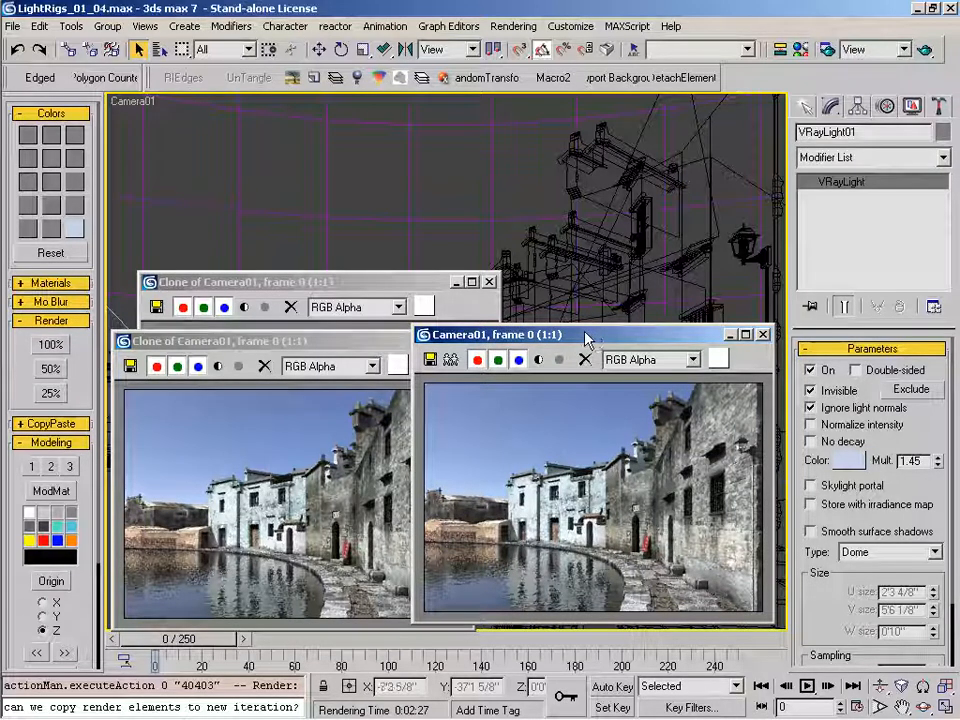
drag(590, 335, 609, 329)
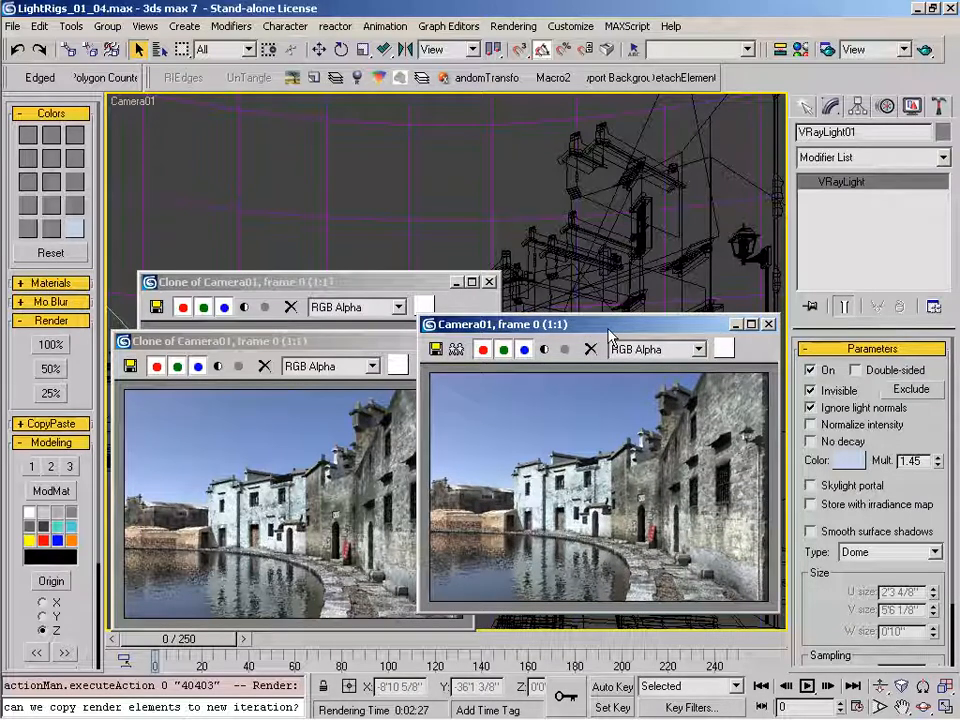
drag(609, 333, 604, 339)
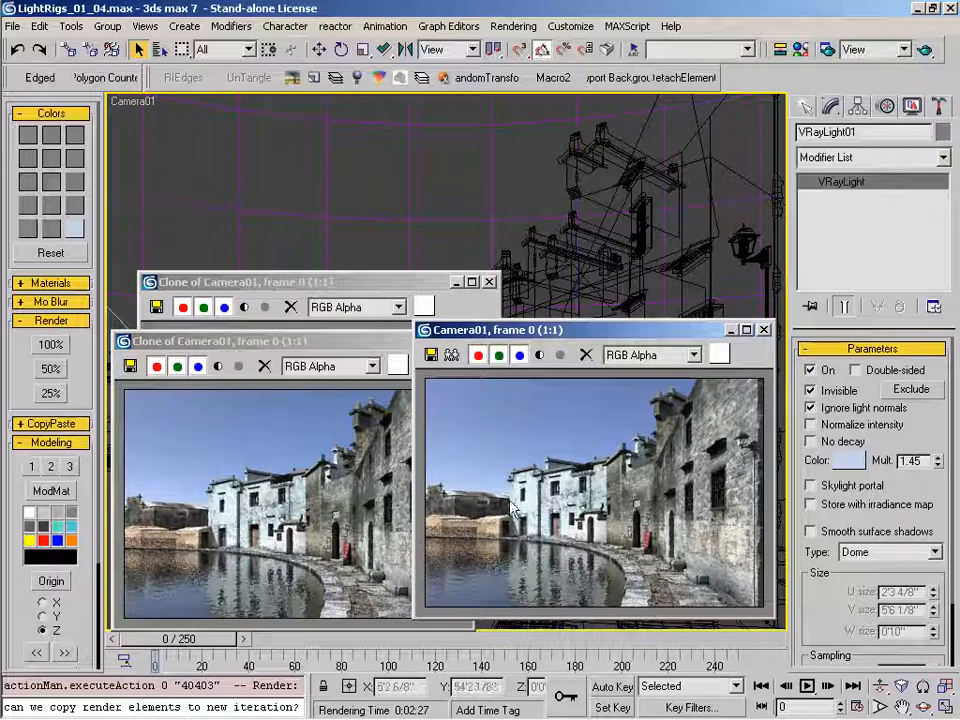
Bring the other cloned frame forward and align it side by side with the Camera01 render for comparison.
click(387, 288)
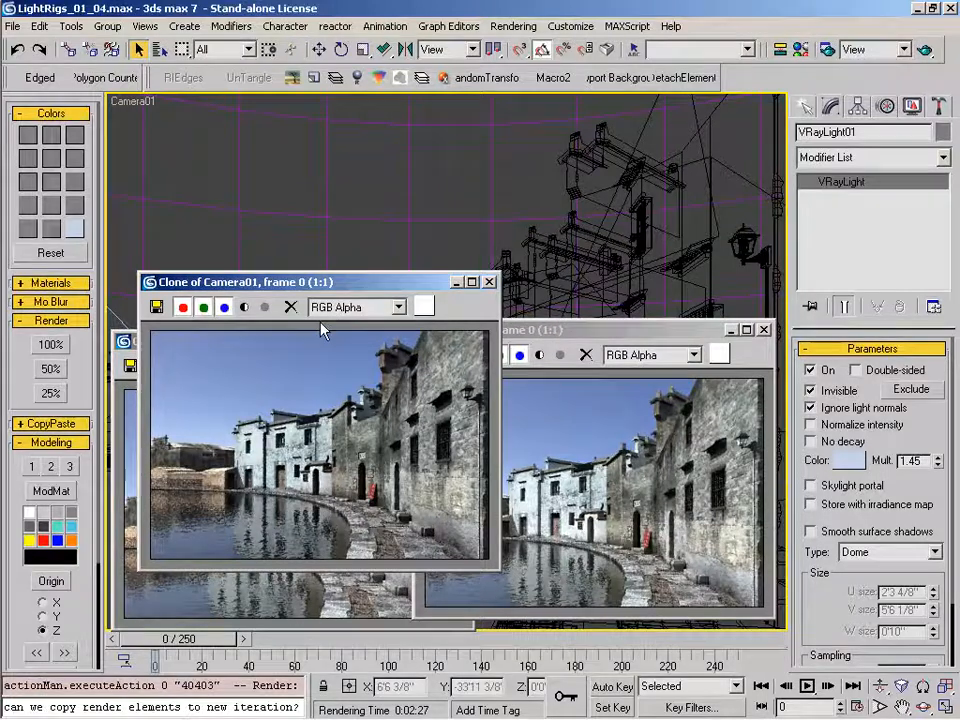
drag(330, 282, 258, 322)
click(498, 330)
drag(498, 330, 516, 322)
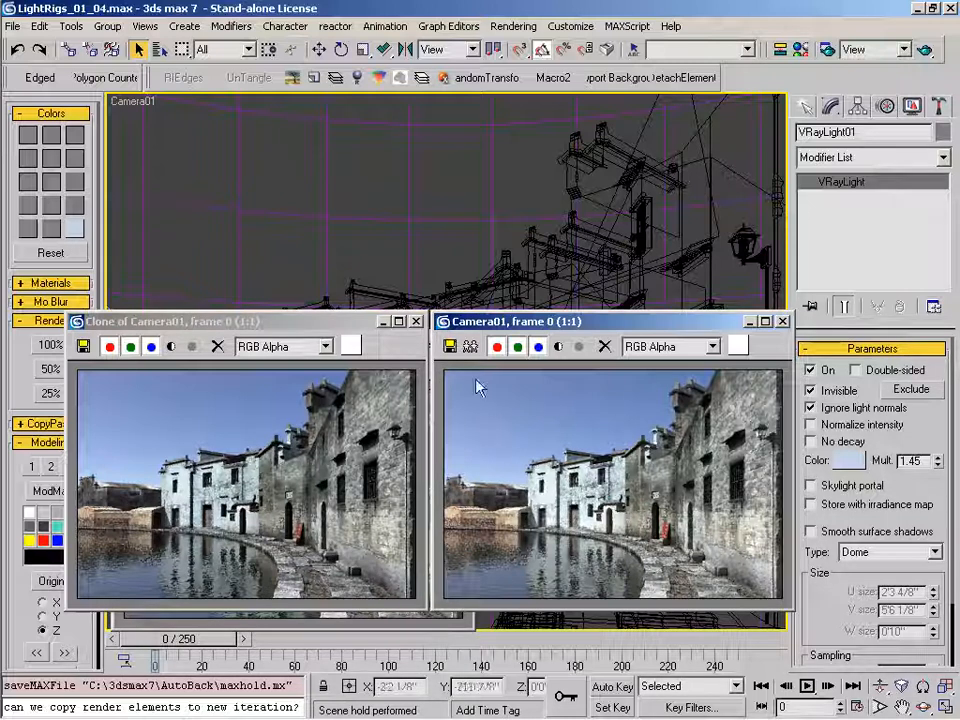
Close the Camera01 render and both cloned frame windows.
drag(405, 323, 452, 343)
click(783, 321)
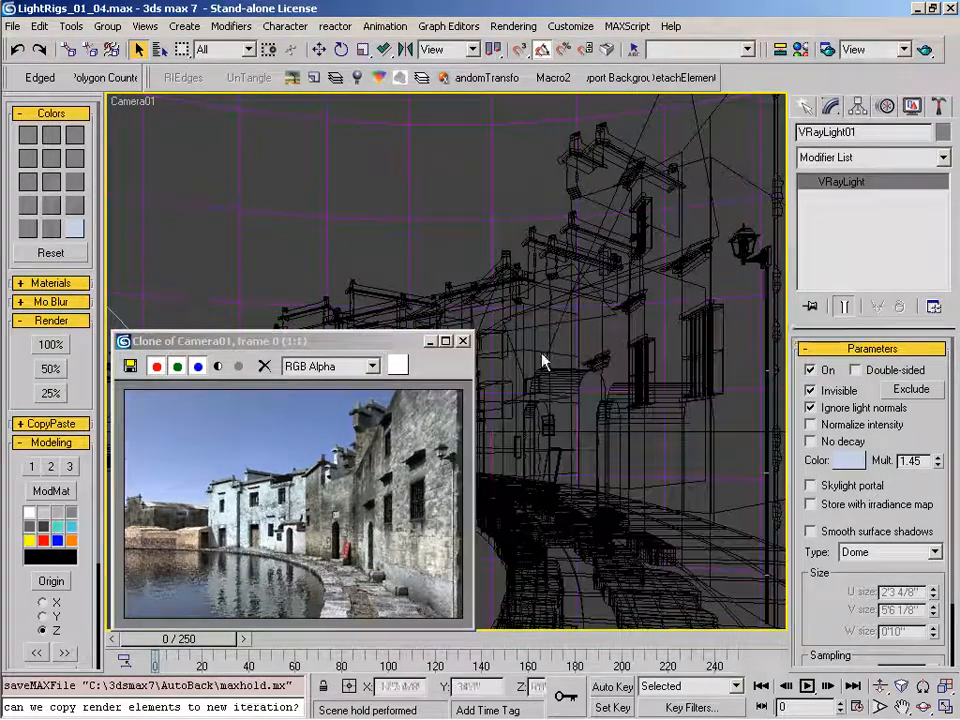
click(462, 341)
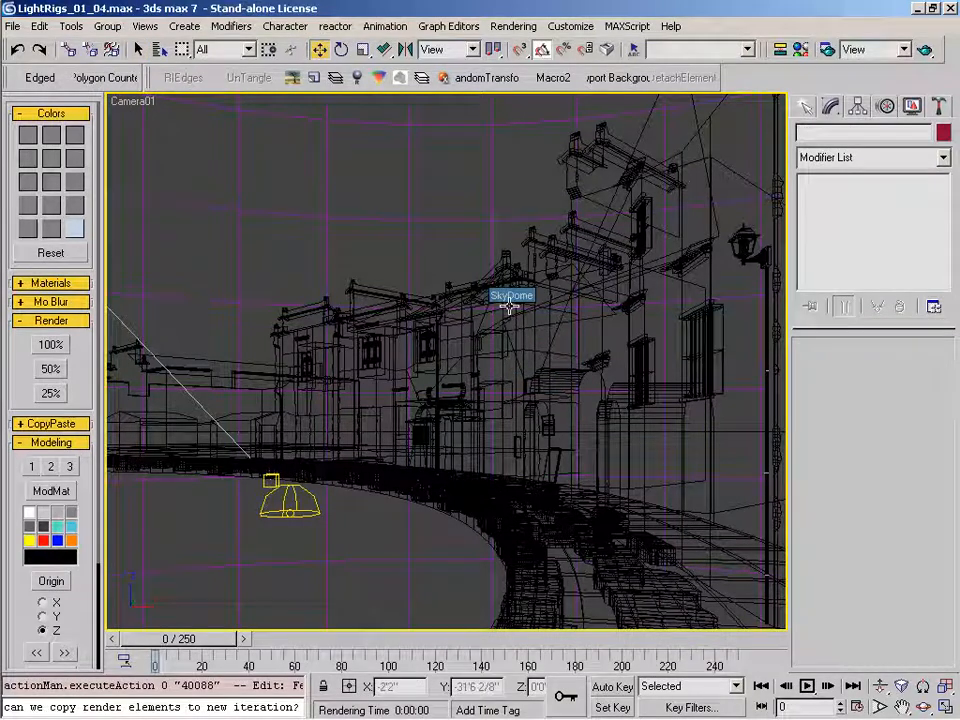
Hide the SkyDome and LT_Env_Key layers in theOnion layer manager.
click(315, 79)
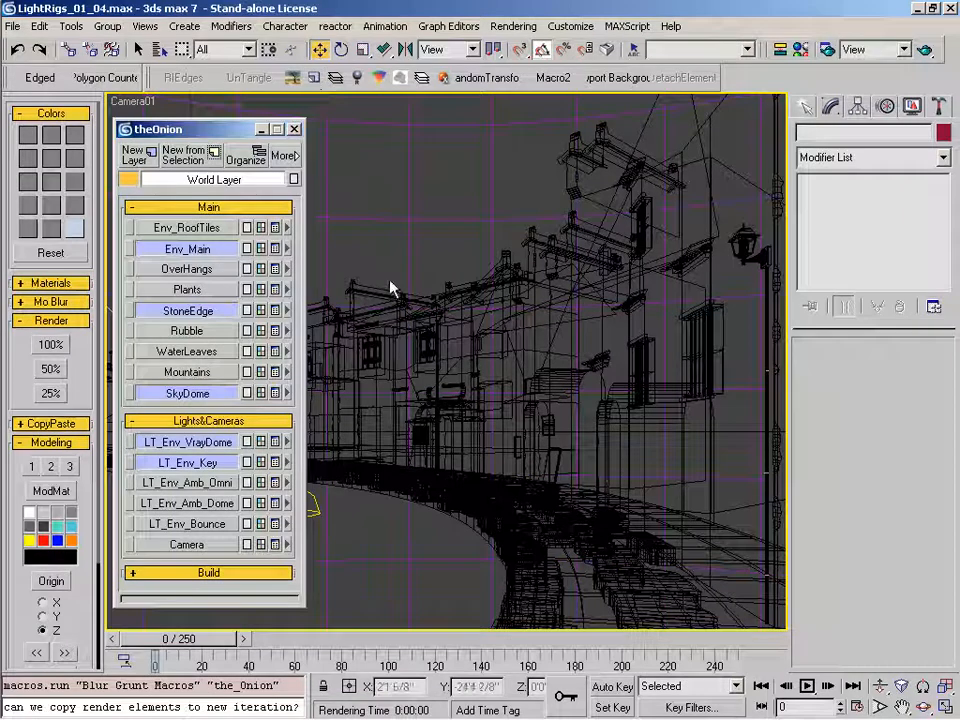
click(200, 392)
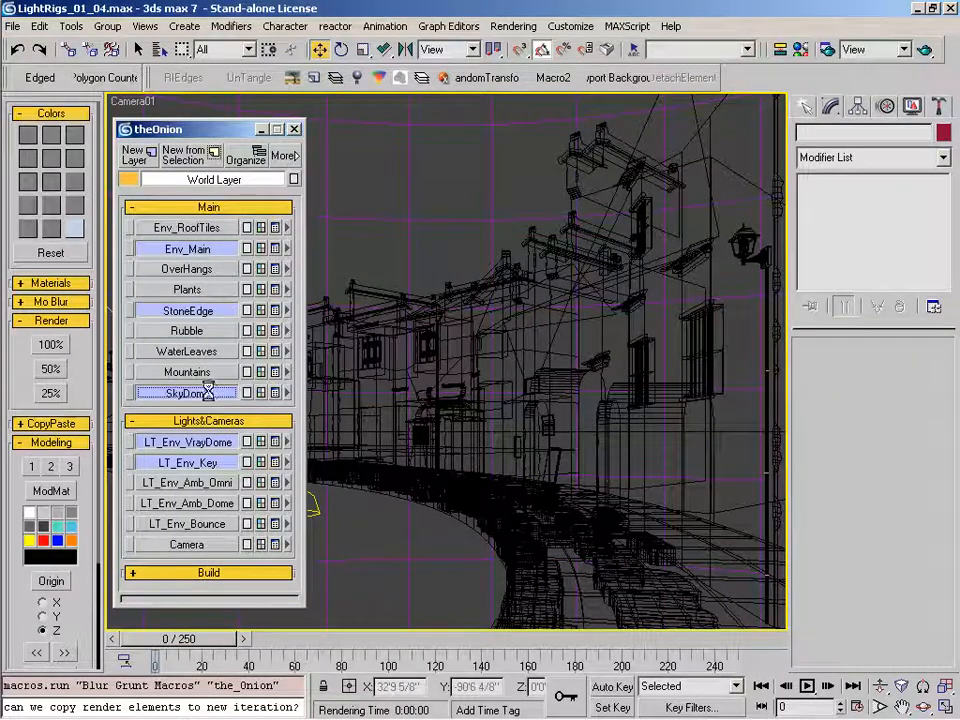
click(201, 467)
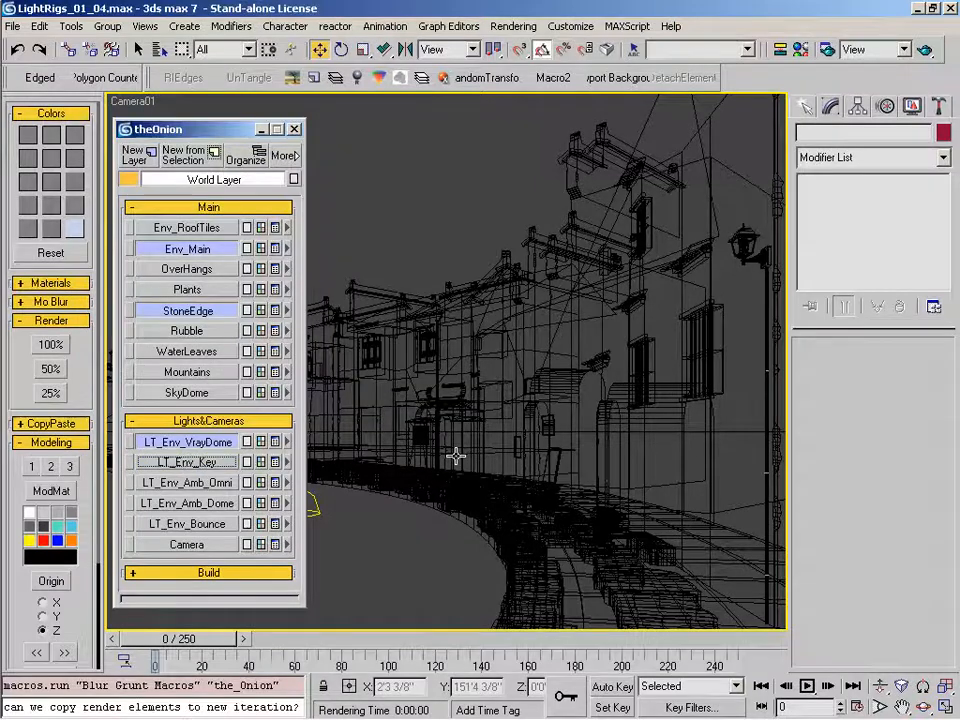
Set the secondary bounces multiplier to 0.0 in the VRay indirect illumination settings and close the render settings.
right_click(453, 451)
click(420, 421)
click(541, 49)
scroll(561, 302, down, 5)
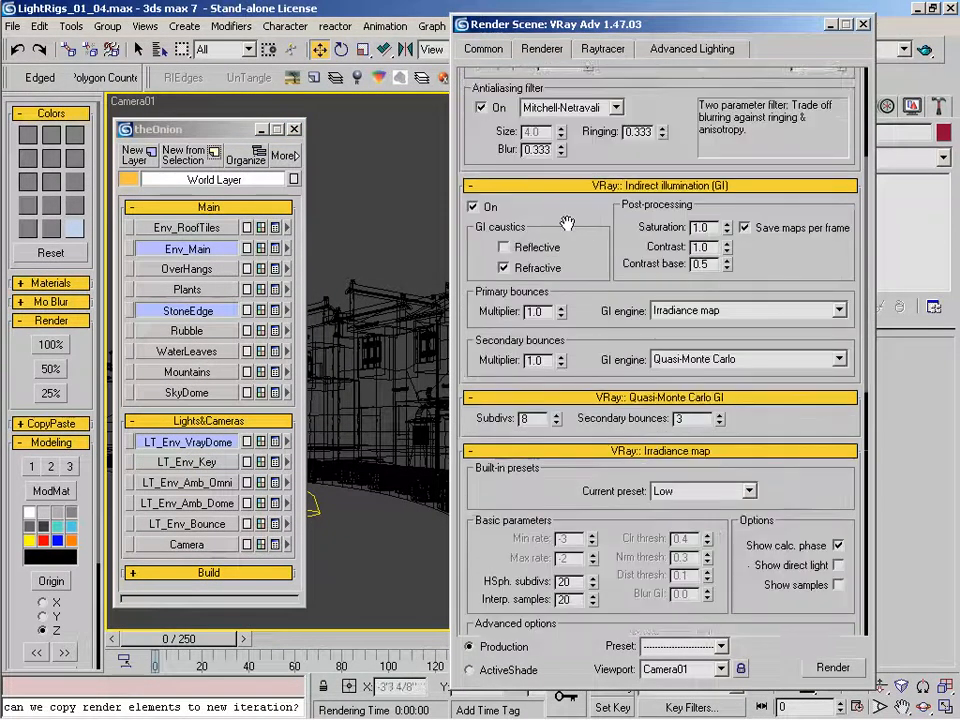
right_click(561, 321)
scroll(579, 377, down, 1)
click(688, 219)
click(612, 186)
scroll(612, 186, down, 3)
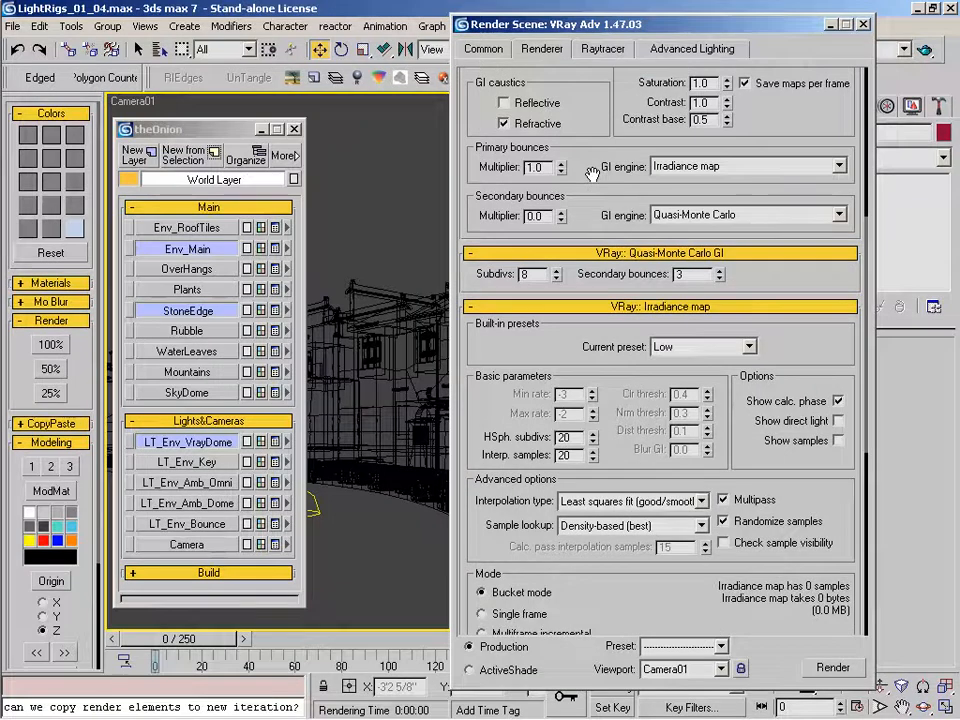
scroll(588, 71, down, 4)
scroll(621, 488, up, 13)
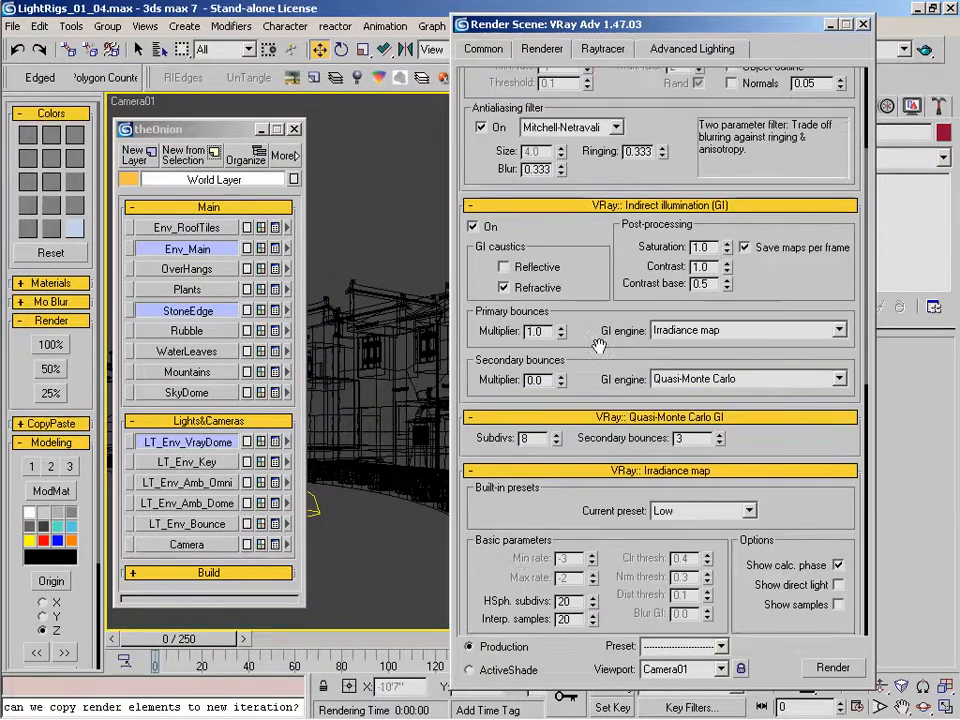
click(862, 25)
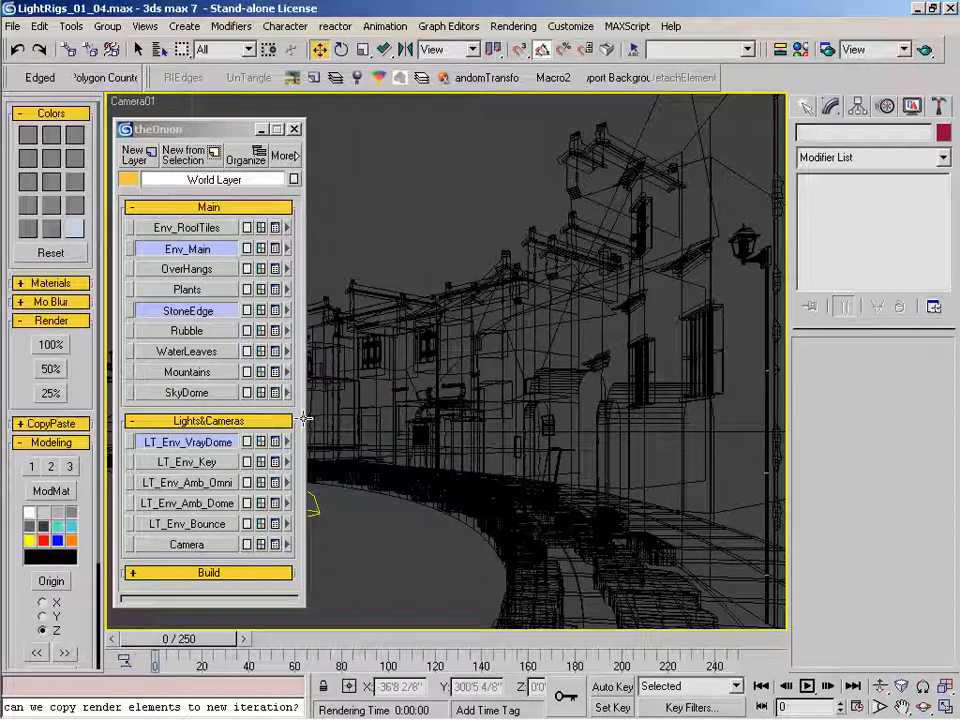
Render Camera01 at 50% size and place the frame window beside the layer manager.
click(52, 369)
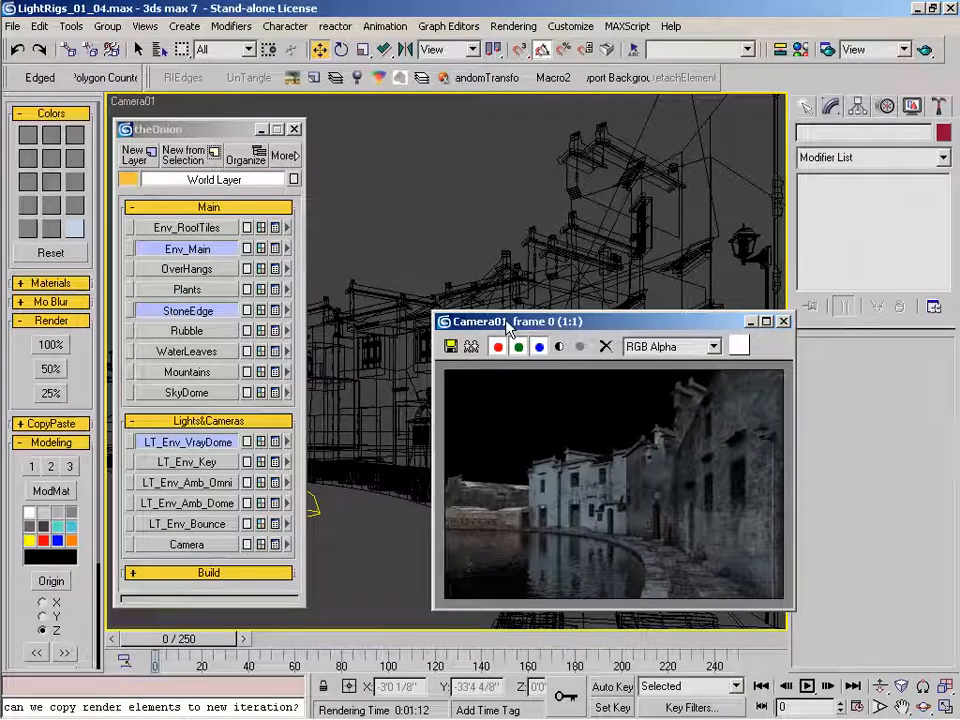
drag(506, 323, 412, 295)
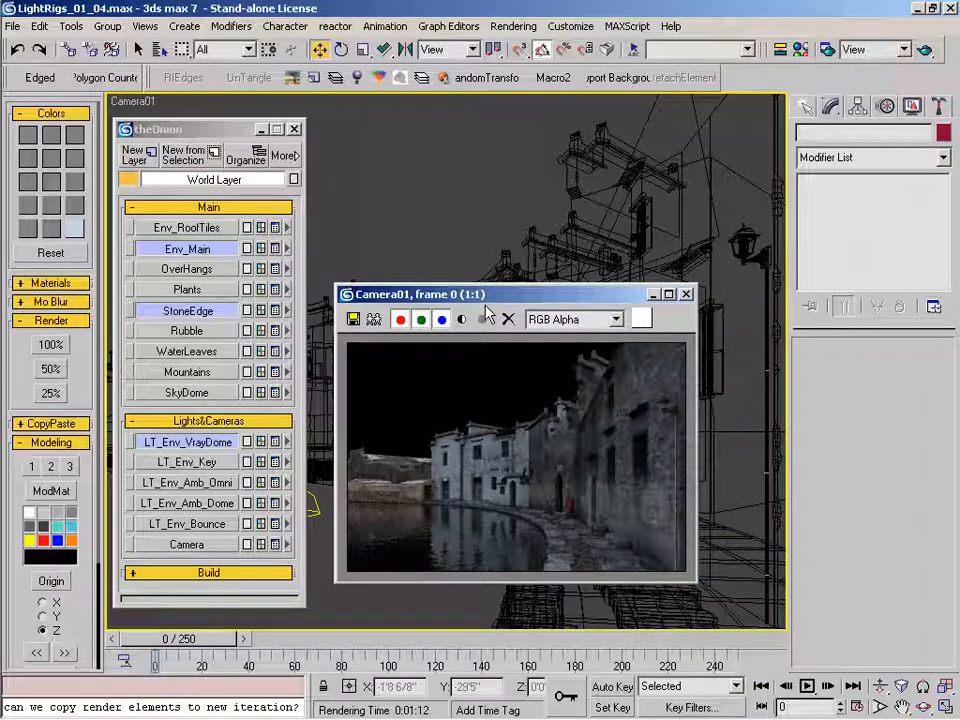
drag(492, 298, 386, 312)
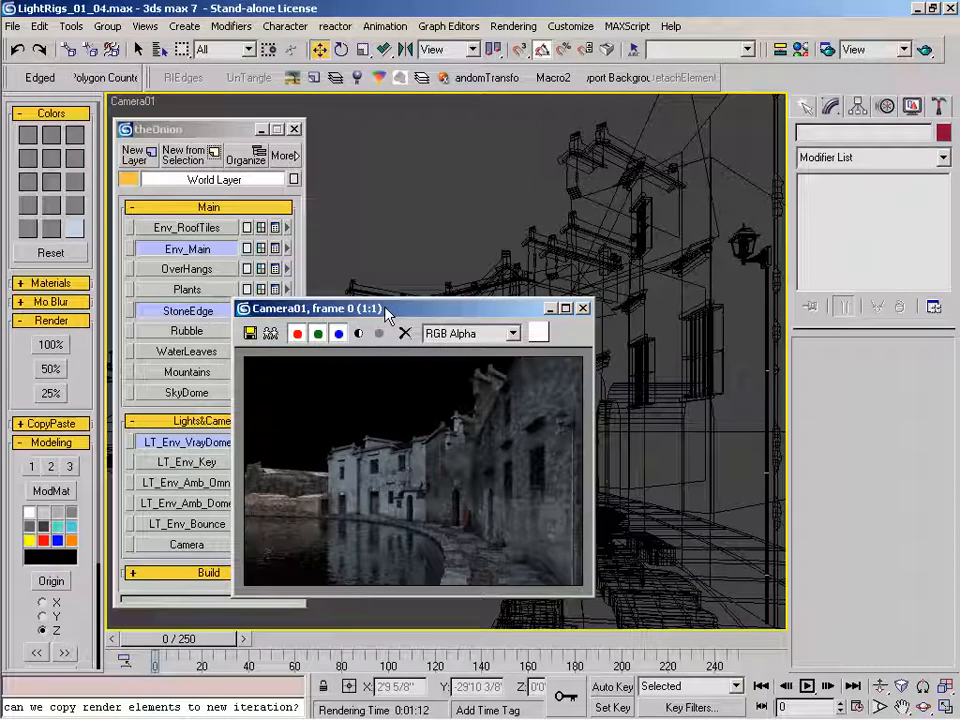
drag(386, 312, 395, 322)
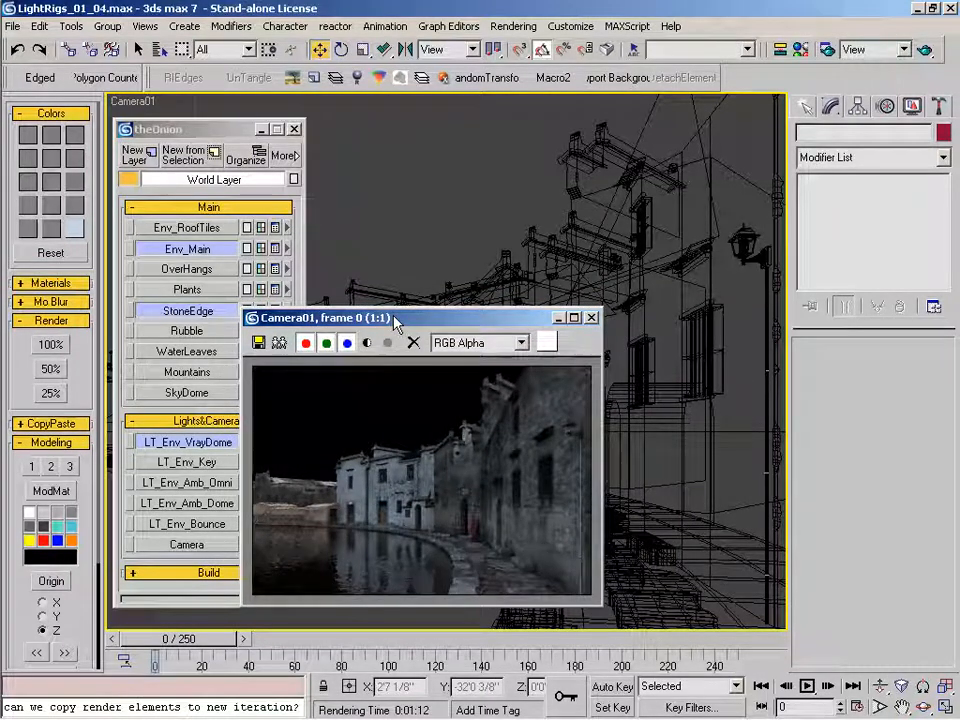
drag(395, 320, 459, 324)
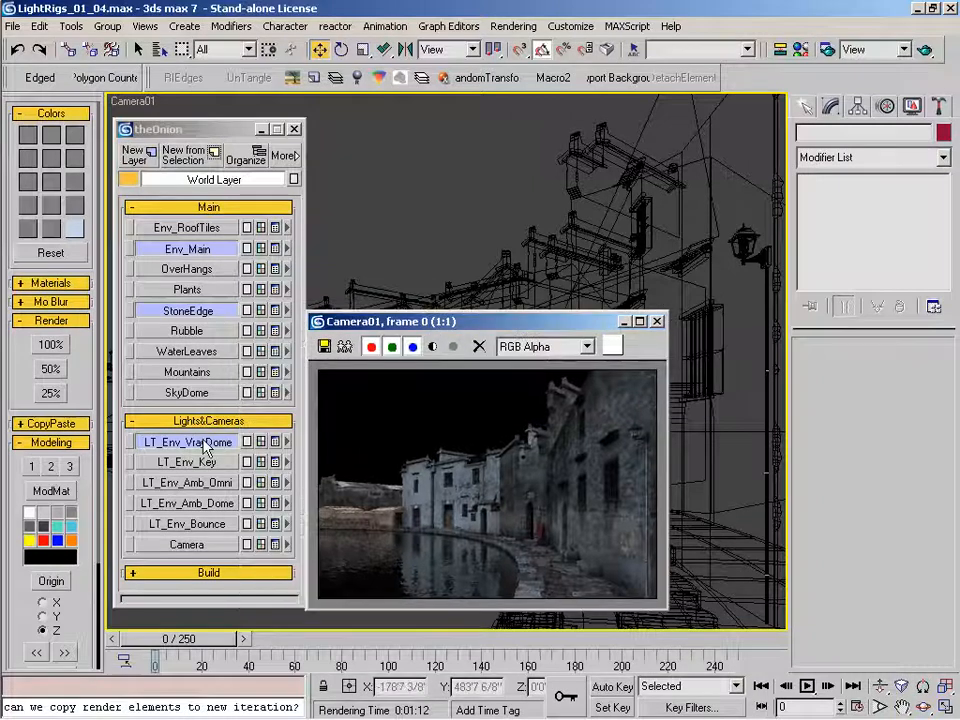
Close the layer manager and clone the rendered Camera01 frame.
click(294, 129)
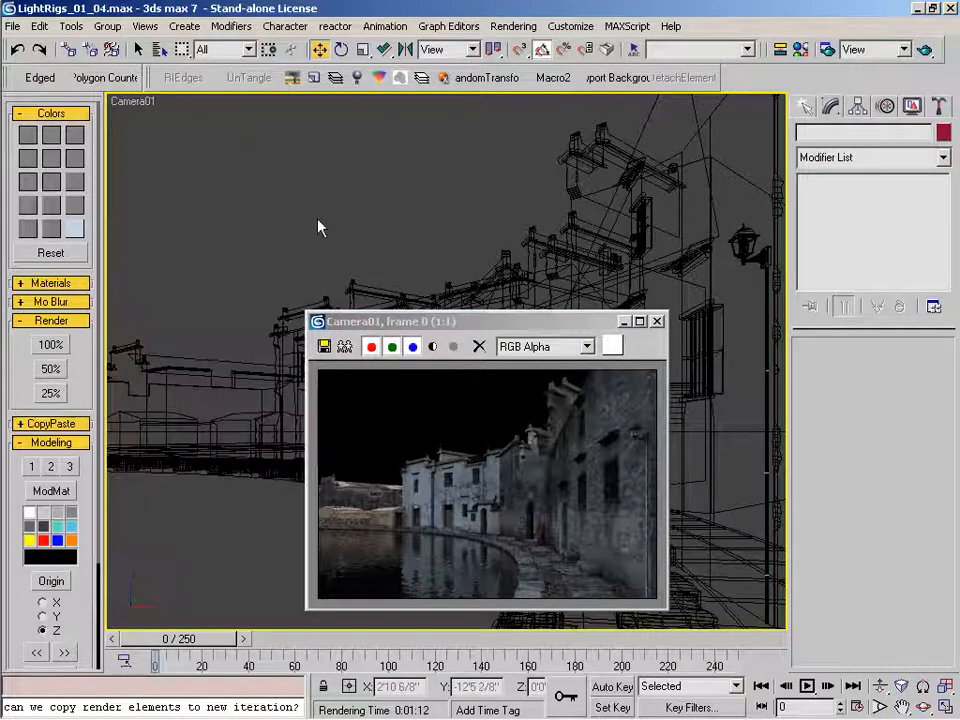
click(343, 349)
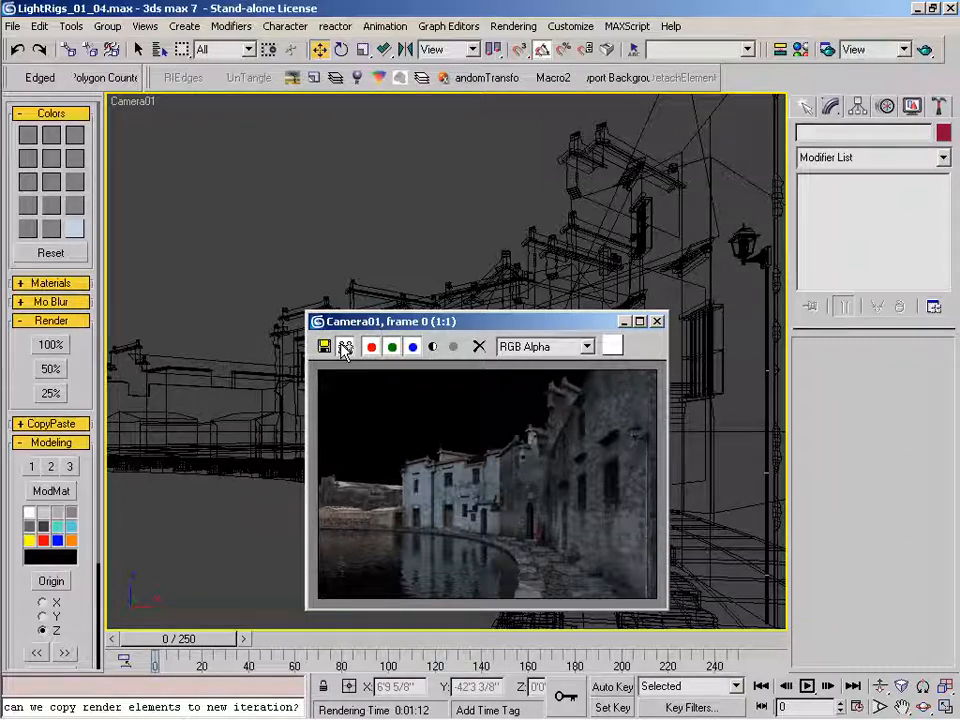
click(345, 347)
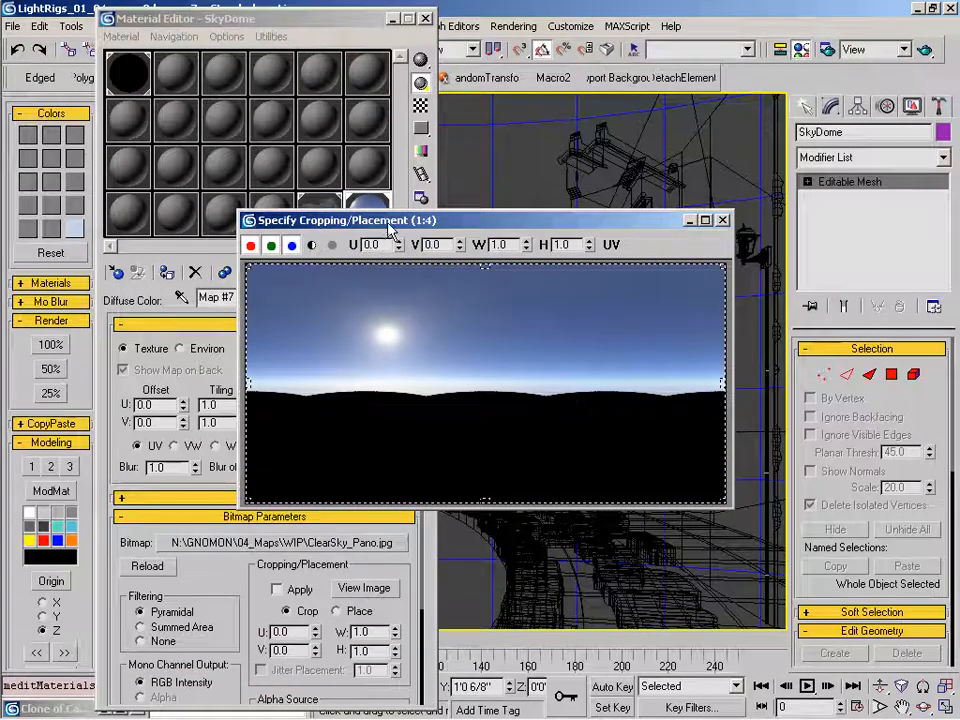
Examine the ClearSky_Pano.jpg image used by the SkyDome material and close the image view.
drag(385, 228, 357, 240)
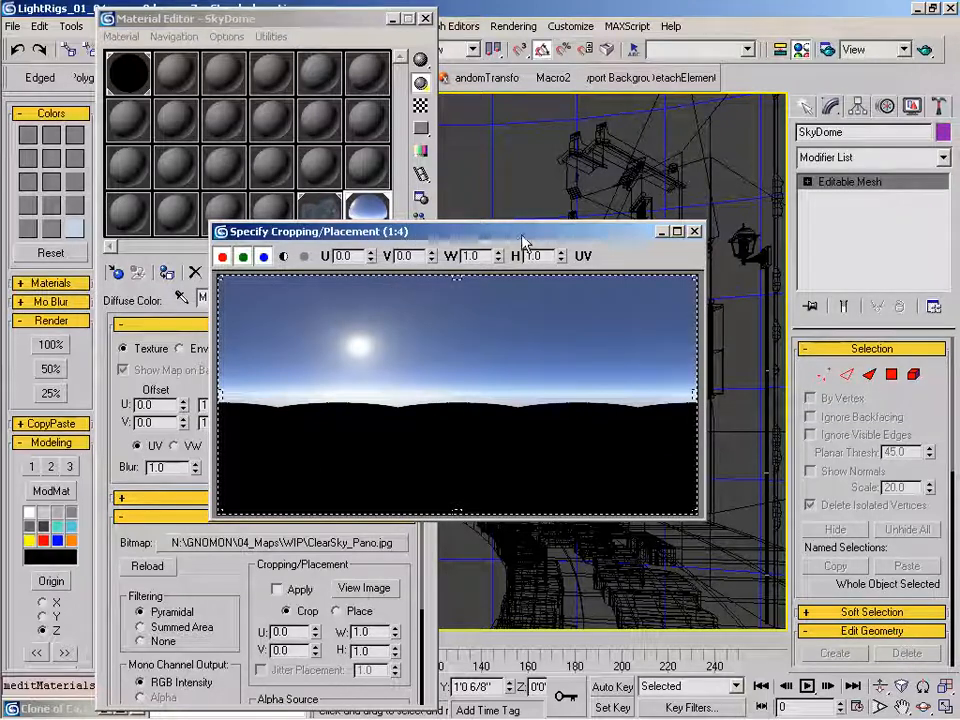
drag(522, 237, 541, 262)
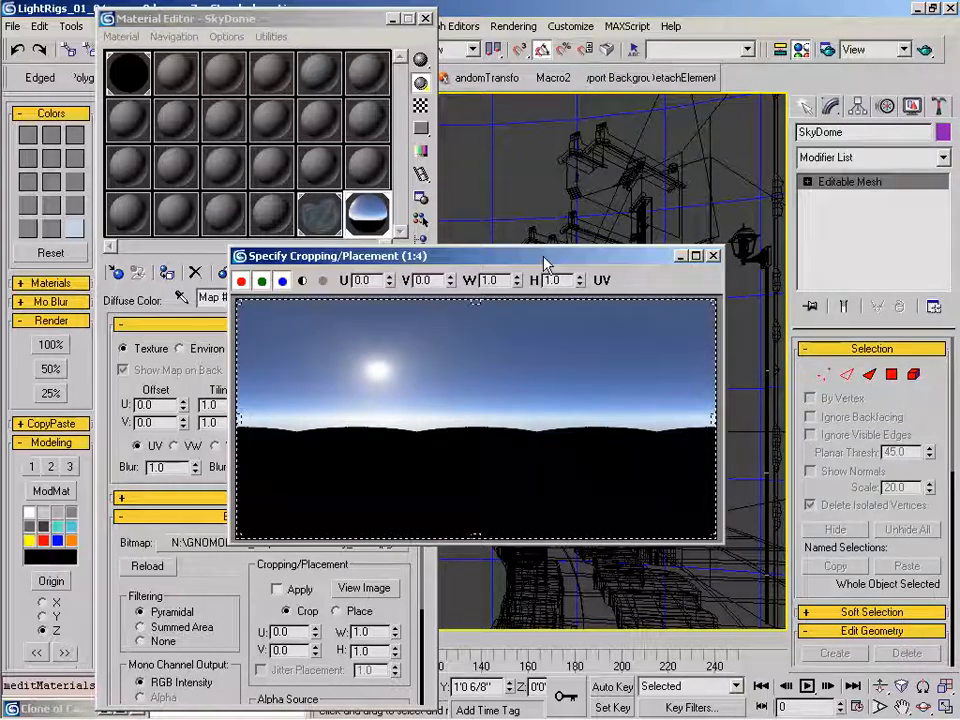
click(713, 255)
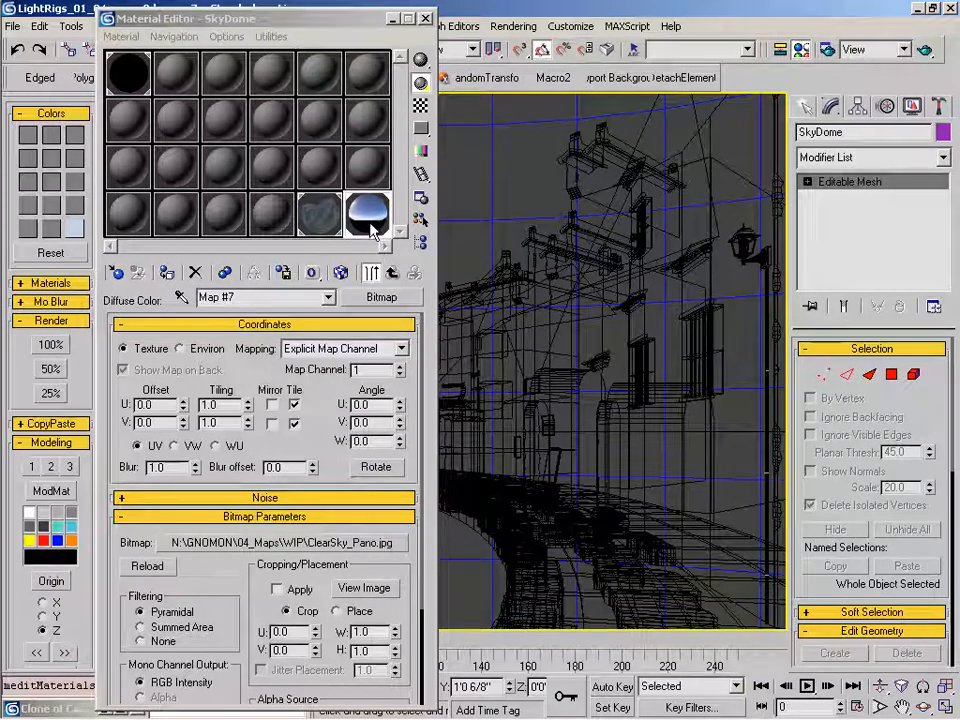
Copy the SkyDome material's ClearSky_Pano.jpg map to a sample slot and use it as the diffuse map of defaultMat22.
drag(388, 290, 172, 278)
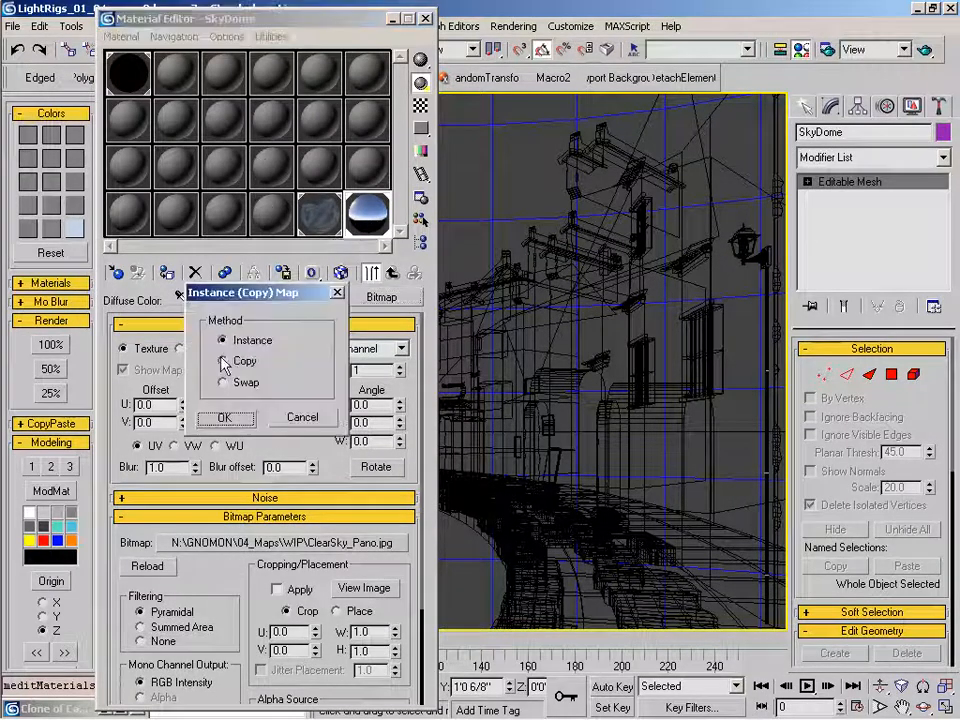
click(250, 425)
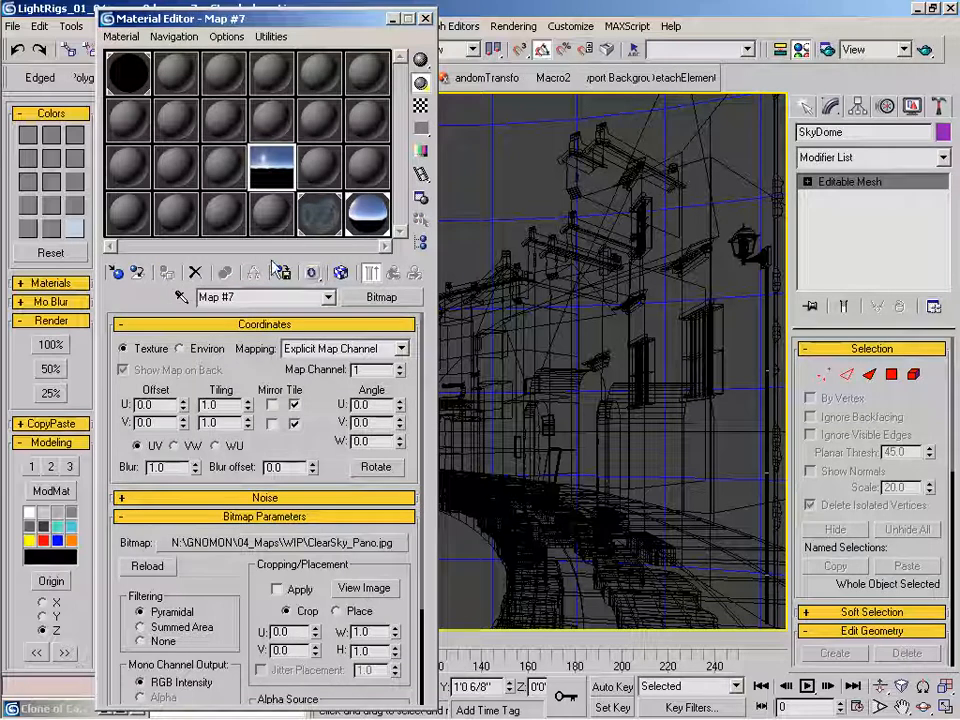
click(272, 215)
drag(272, 229, 245, 439)
click(239, 418)
click(272, 167)
click(272, 215)
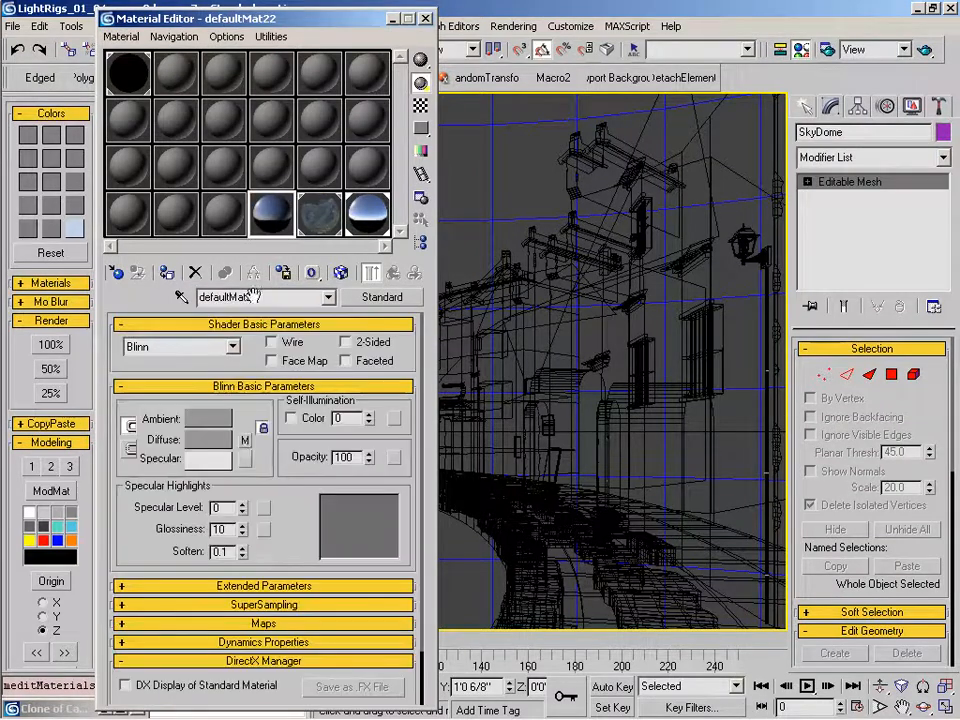
Set the ClearSky_Pano.jpg diffuse map of defaultMat22 to environment coordinates with Spherical Environment mapping.
click(244, 439)
click(193, 350)
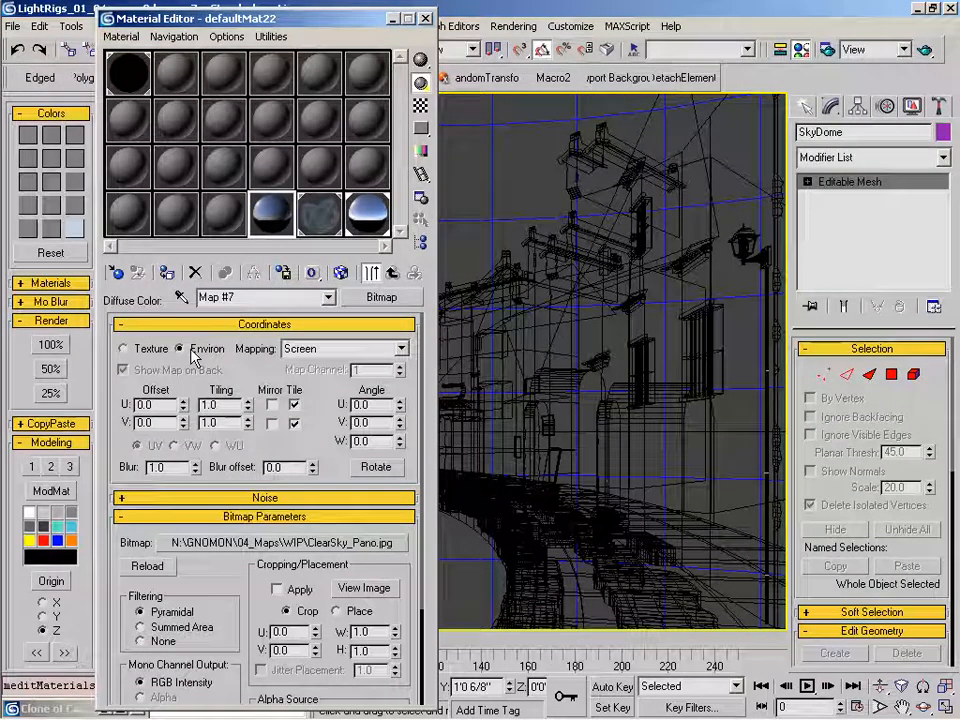
click(315, 349)
click(334, 366)
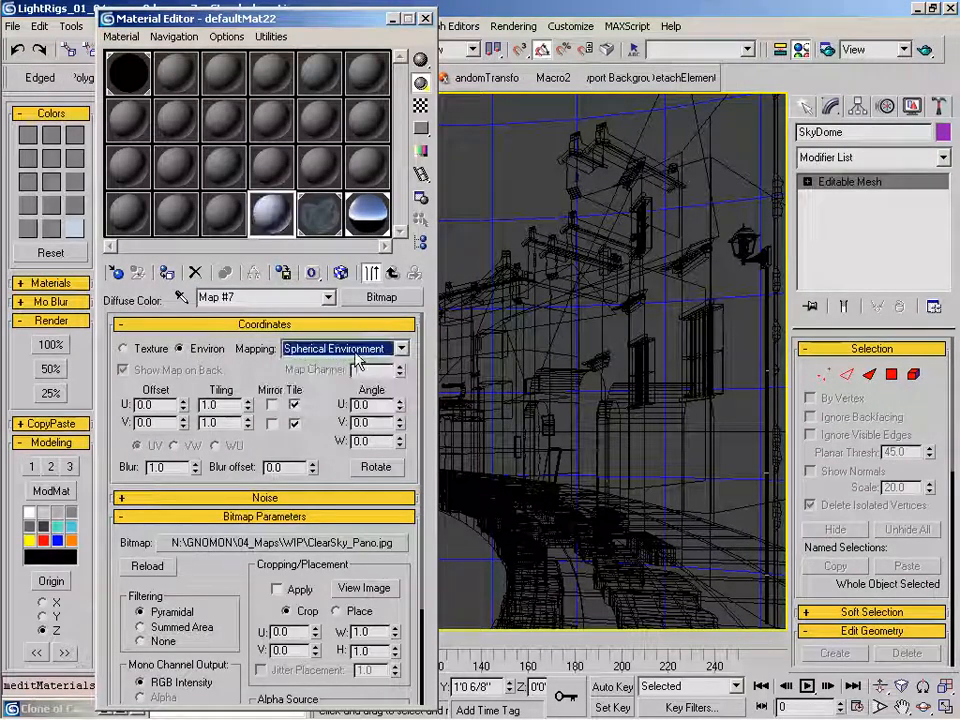
Override MAX's GI environment (skylight) in the VRay settings and assign Map #7 (ClearSky_Pano.jpg) as its map.
right_click(530, 344)
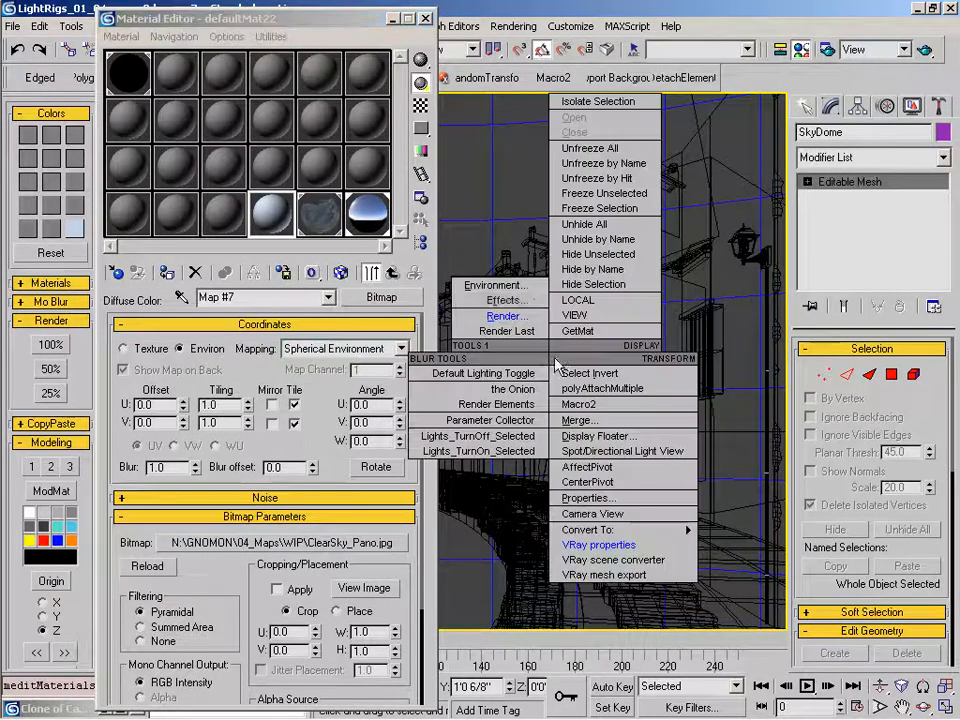
click(522, 316)
click(542, 50)
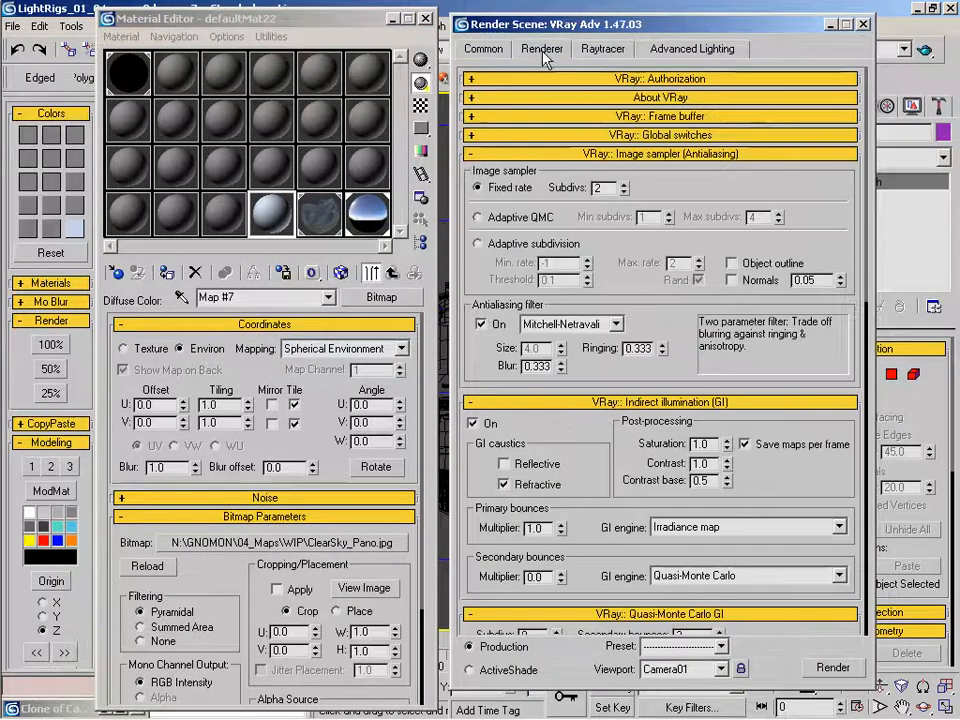
scroll(550, 290, down, 5)
scroll(550, 290, down, 10)
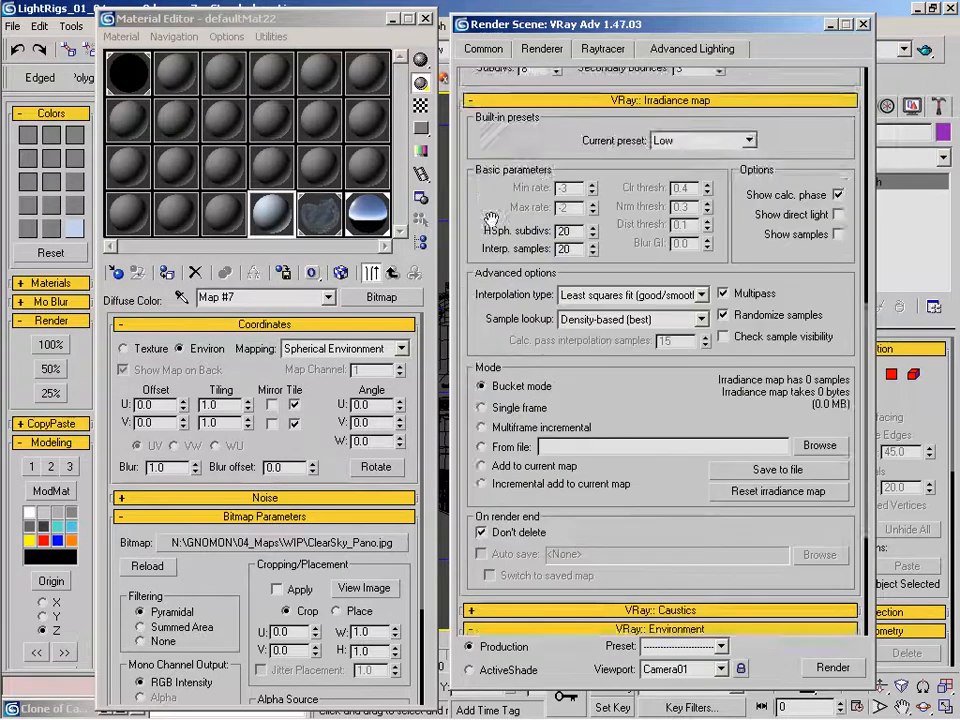
scroll(597, 453, down, 3)
click(481, 432)
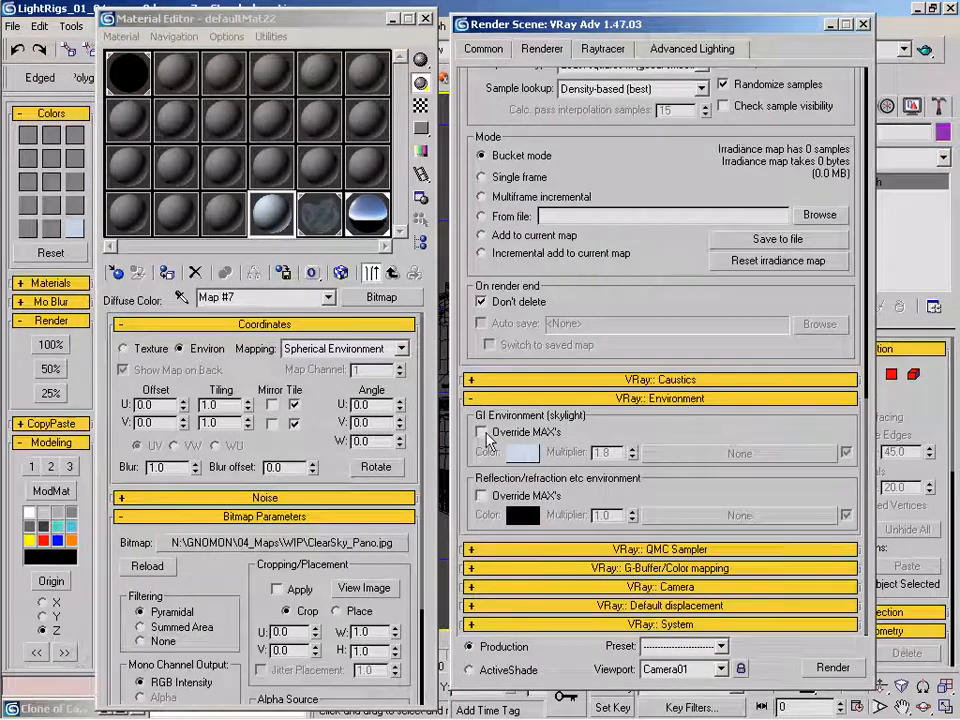
drag(381, 297, 712, 455)
click(640, 333)
click(620, 410)
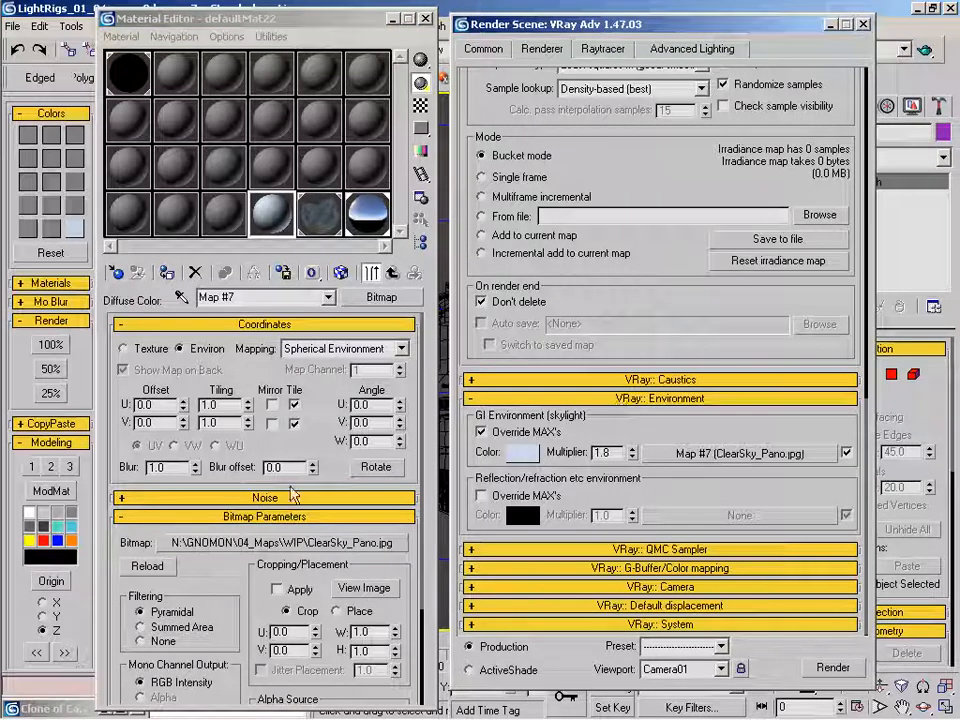
Set the GI environment multiplier to 1.0 and close the material editor and render settings.
drag(332, 466, 343, 343)
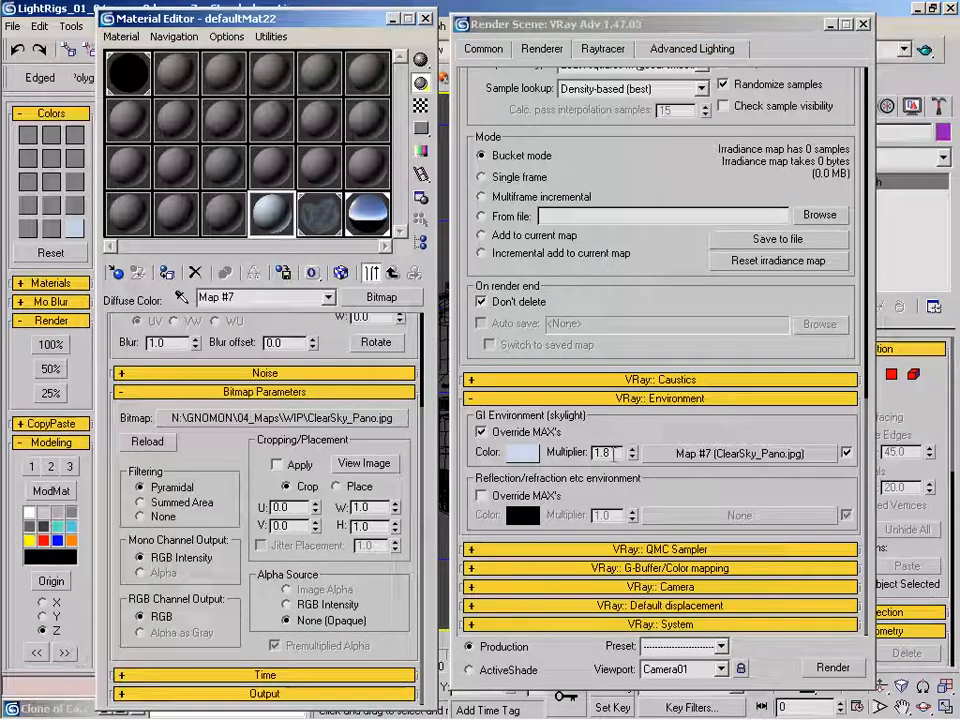
click(470, 447)
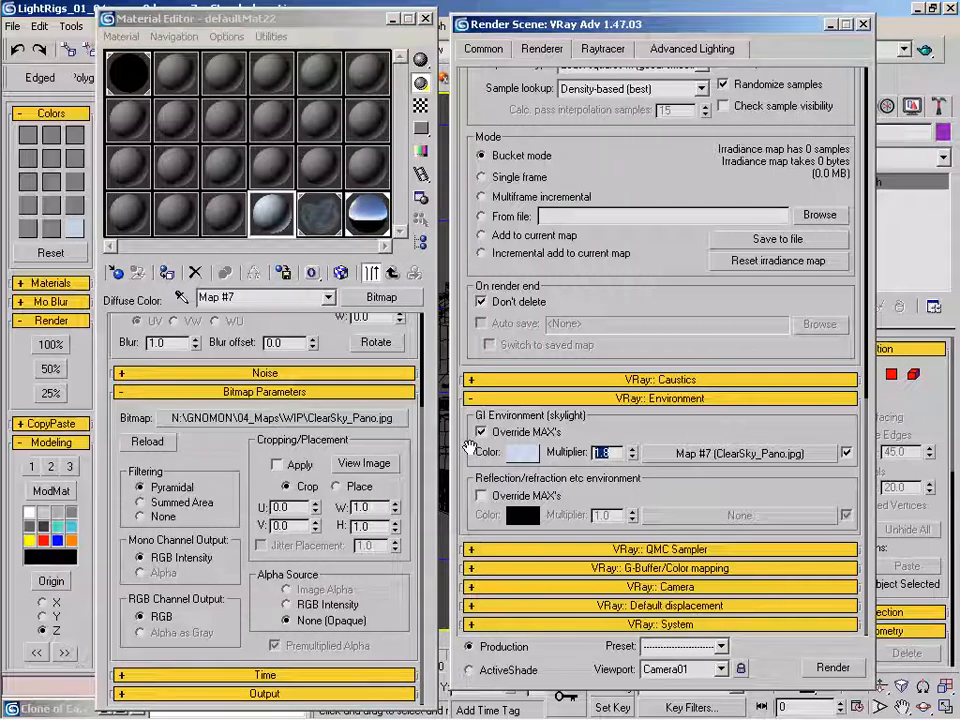
text(1)
key(Return)
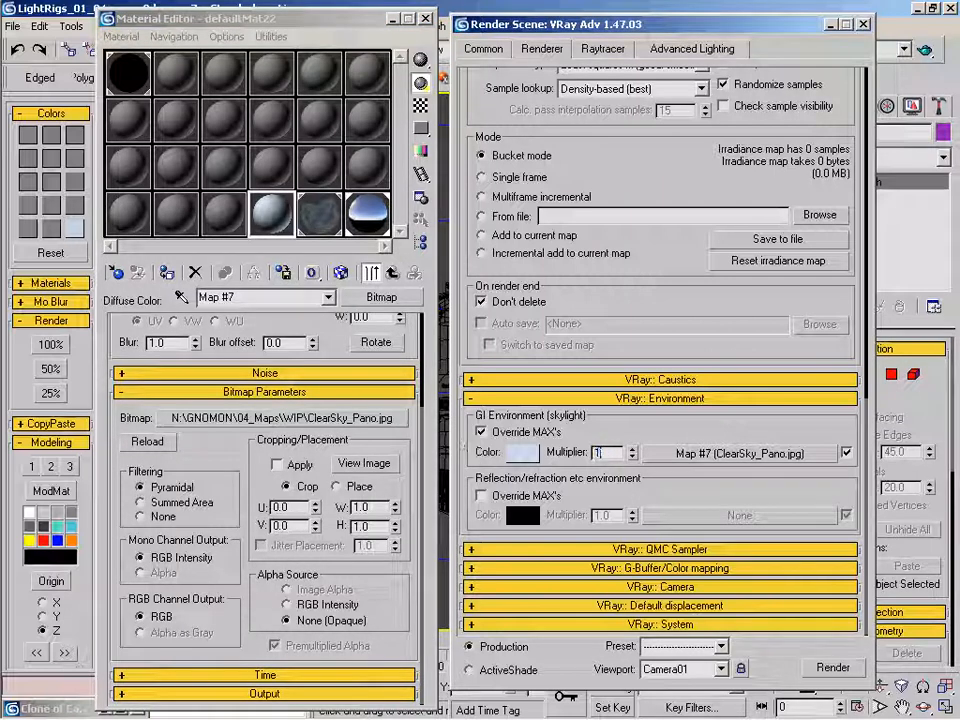
click(266, 574)
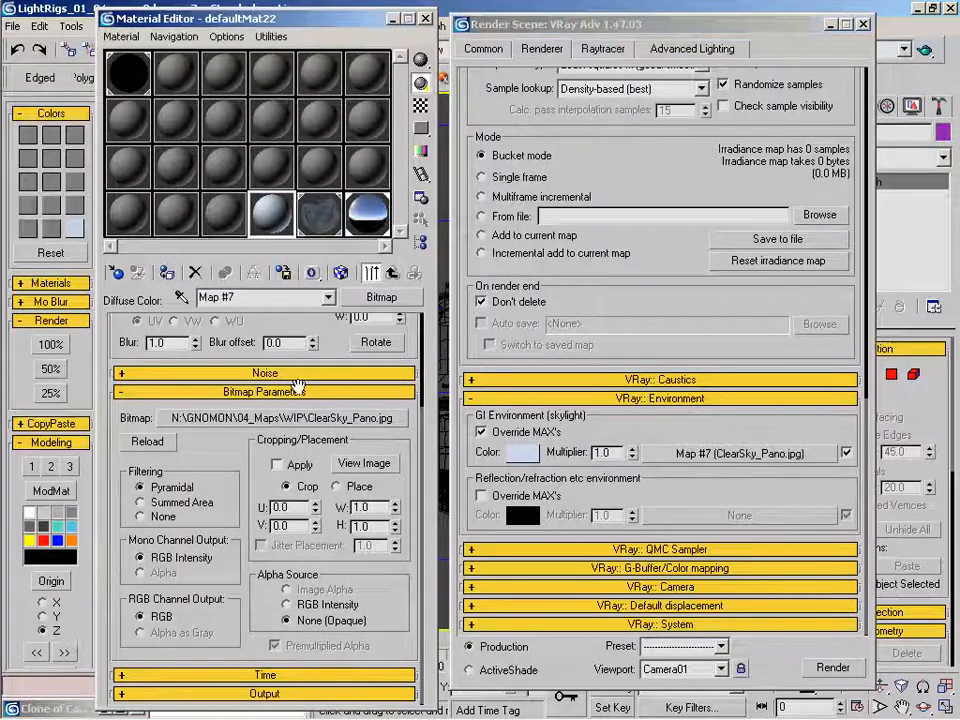
drag(288, 331, 217, 420)
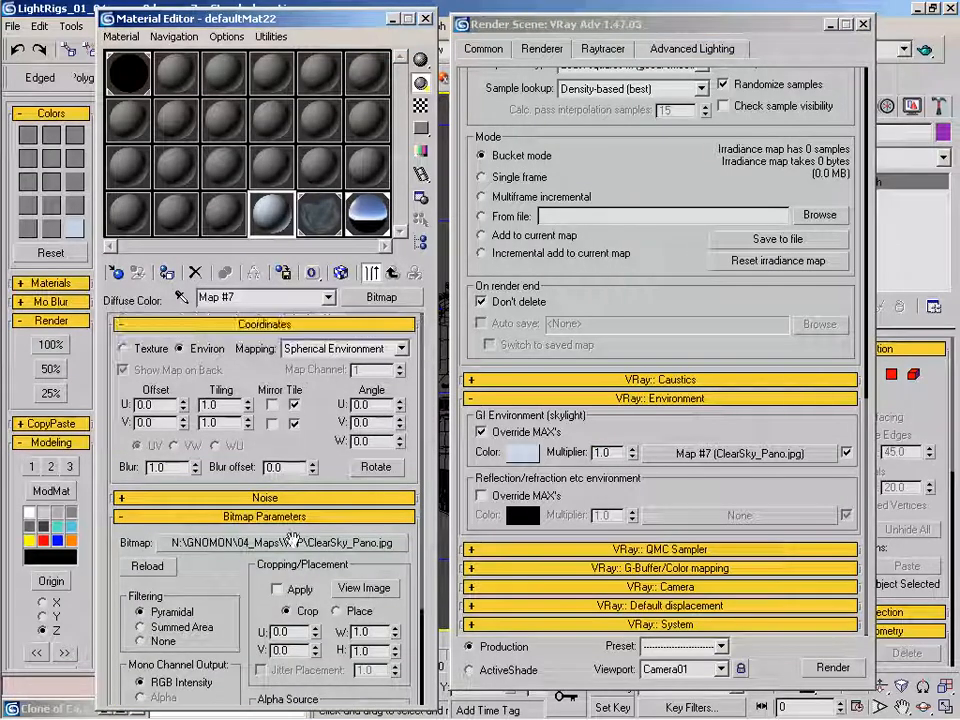
drag(631, 163, 581, 529)
drag(514, 274, 505, 512)
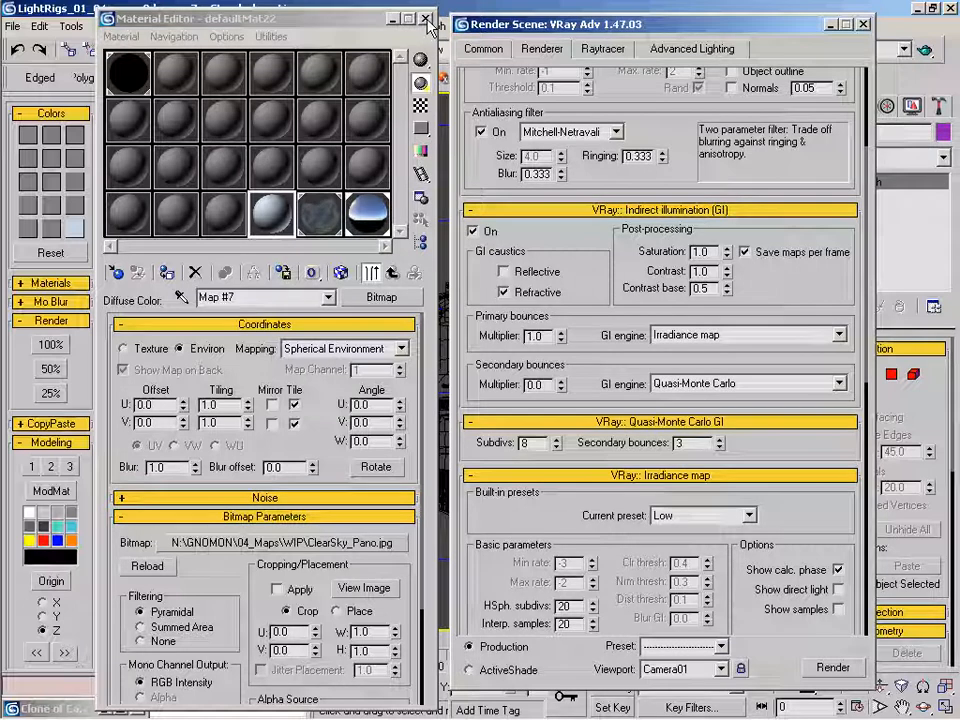
click(425, 18)
click(863, 24)
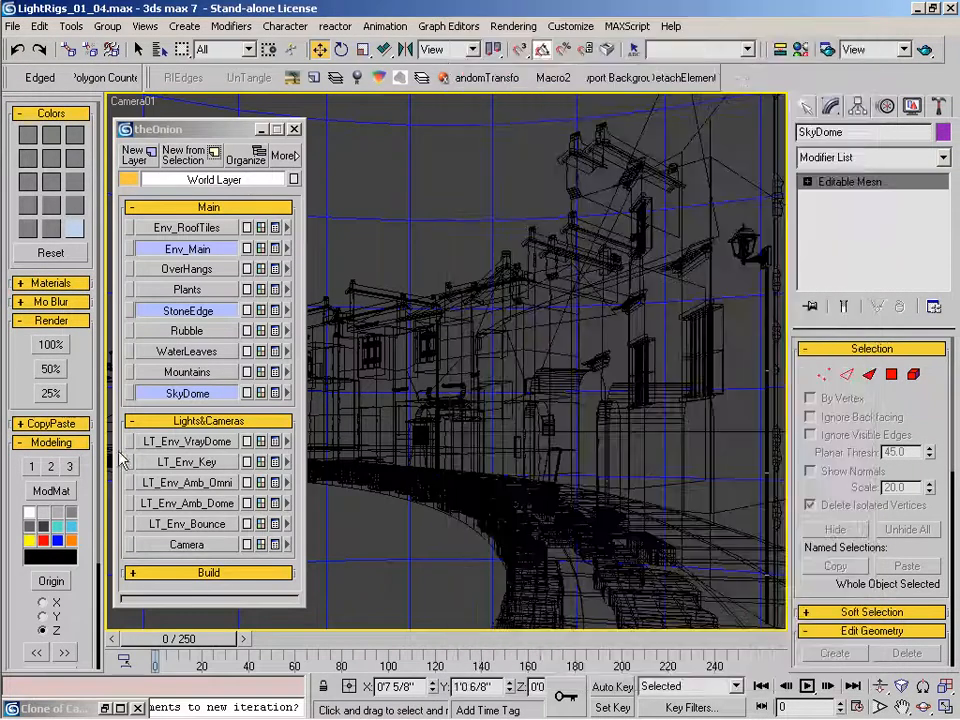
Hide the SkyDome layer, render Camera01 at 50% size, and place the new frame beside the cloned one.
click(167, 391)
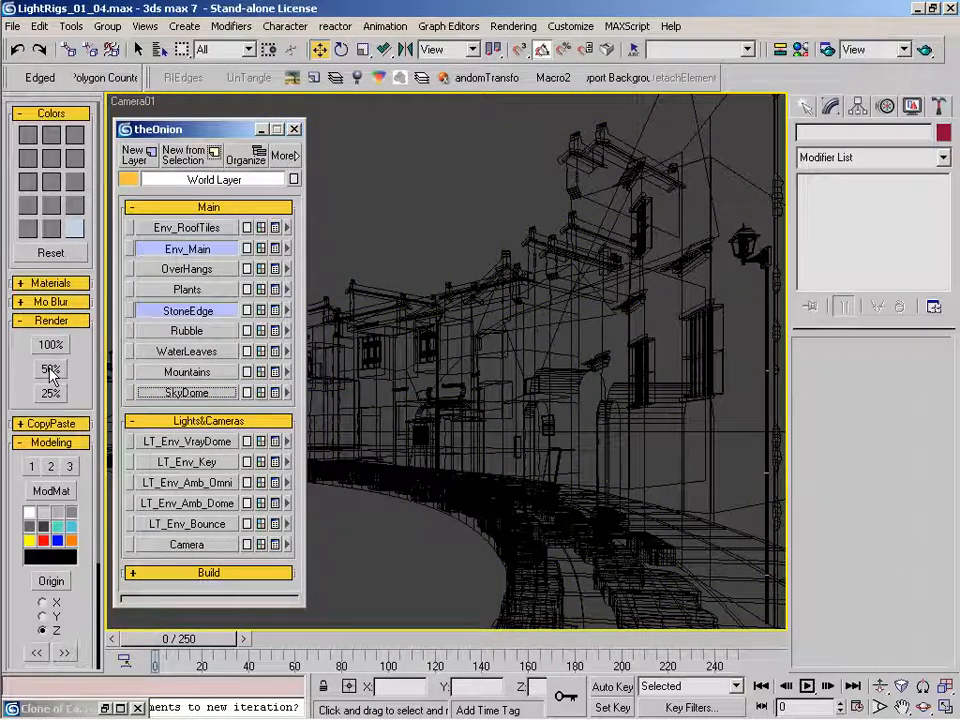
click(50, 370)
drag(369, 324, 484, 336)
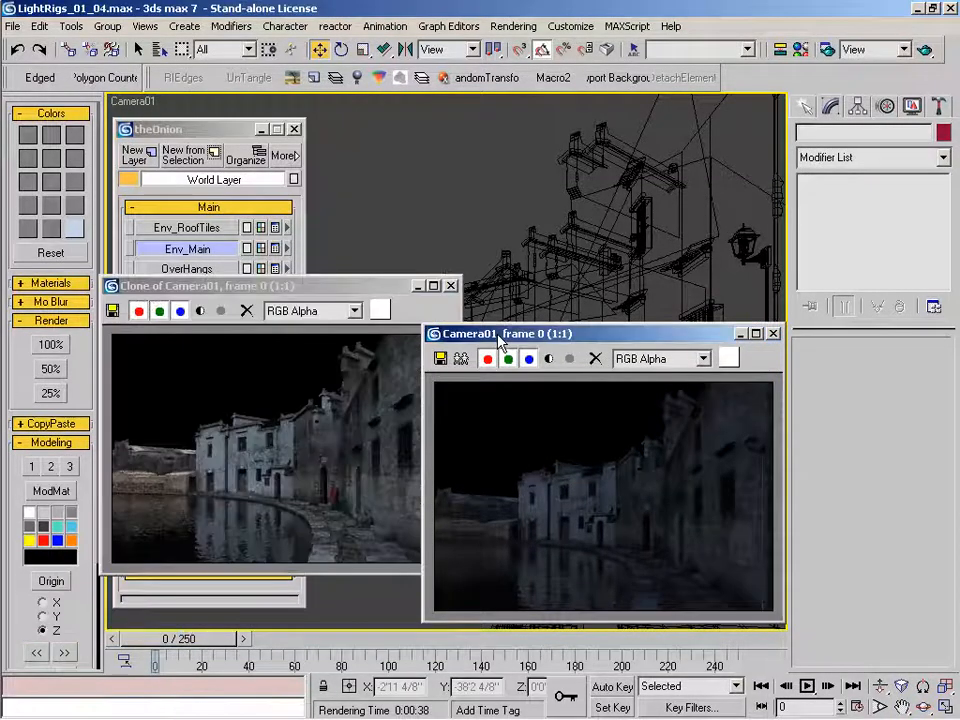
click(345, 340)
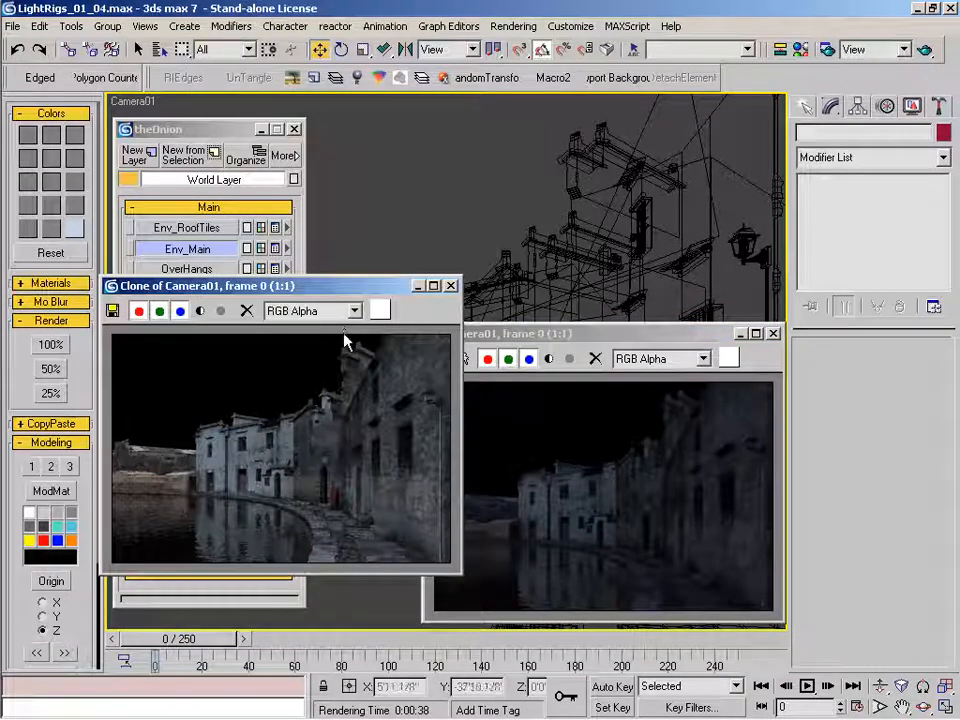
drag(344, 286, 295, 334)
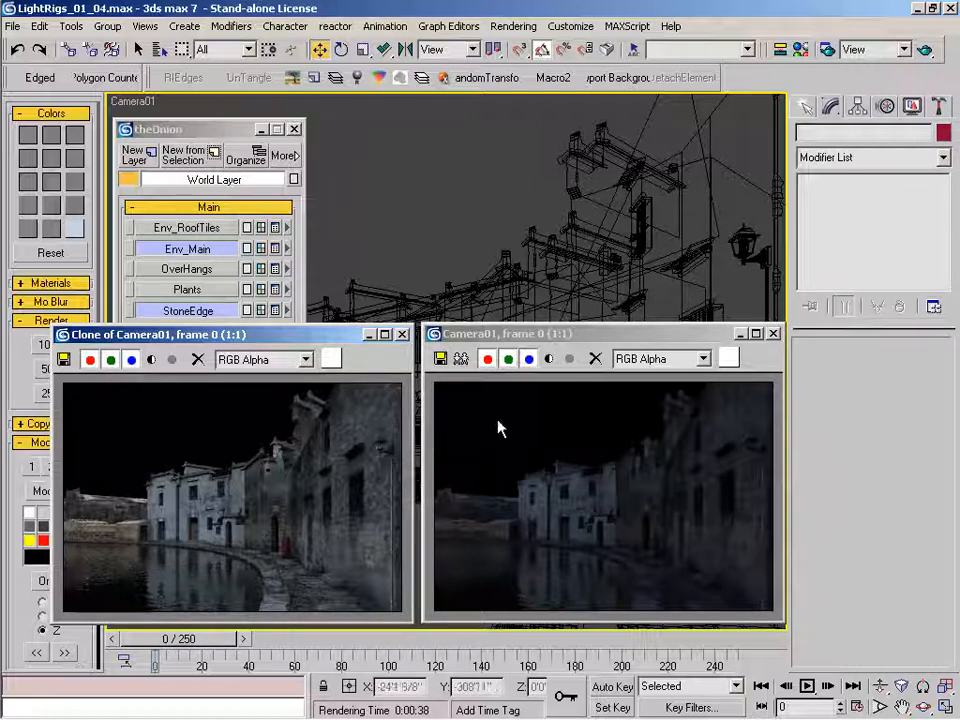
Examine the VRay irradiance map and GI environment settings, and bring the Camera01 render back into view.
right_click(484, 280)
click(463, 255)
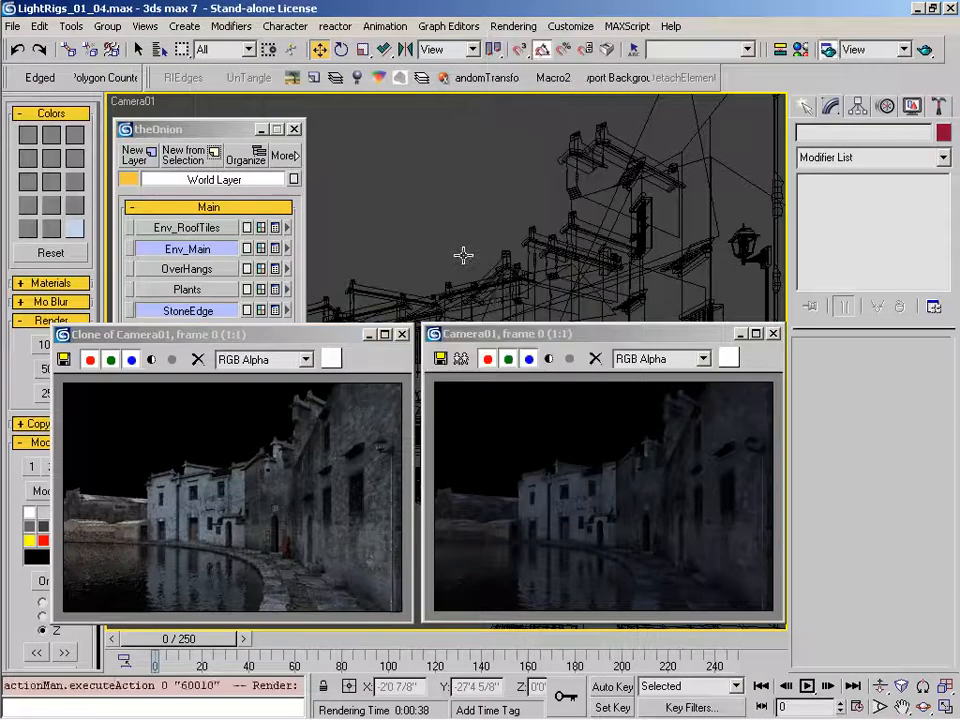
click(540, 48)
scroll(556, 222, down, 10)
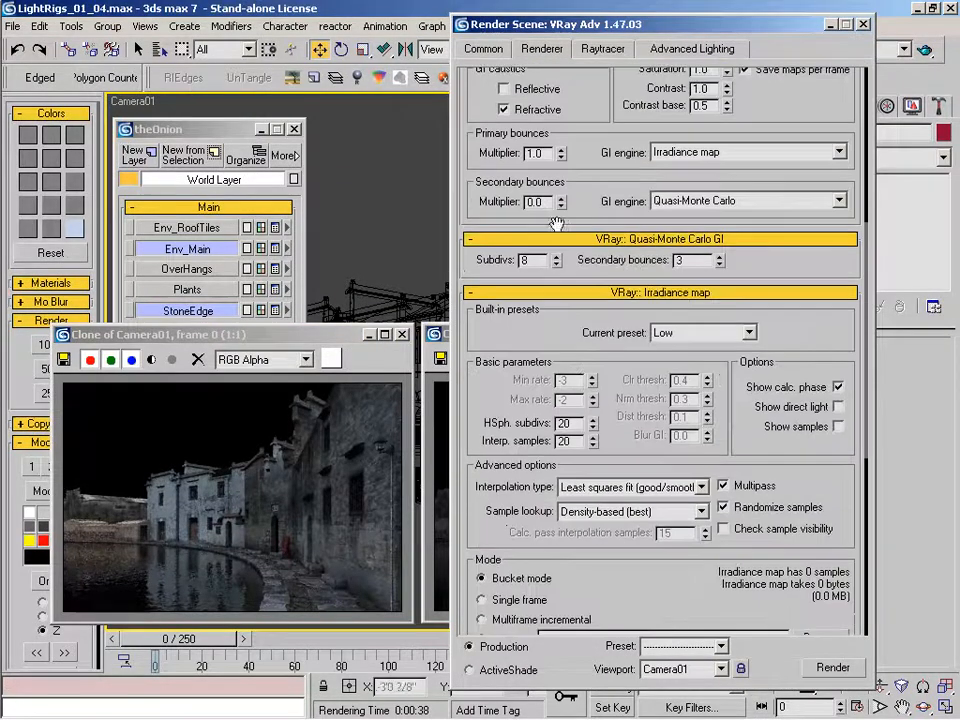
drag(643, 626, 628, 253)
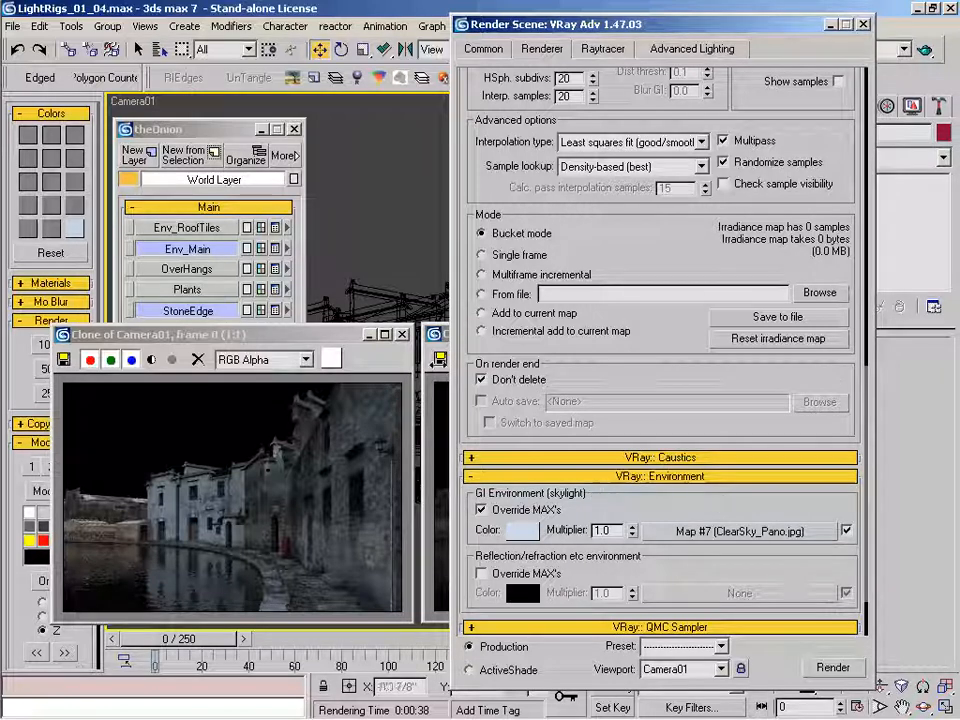
drag(585, 438, 587, 360)
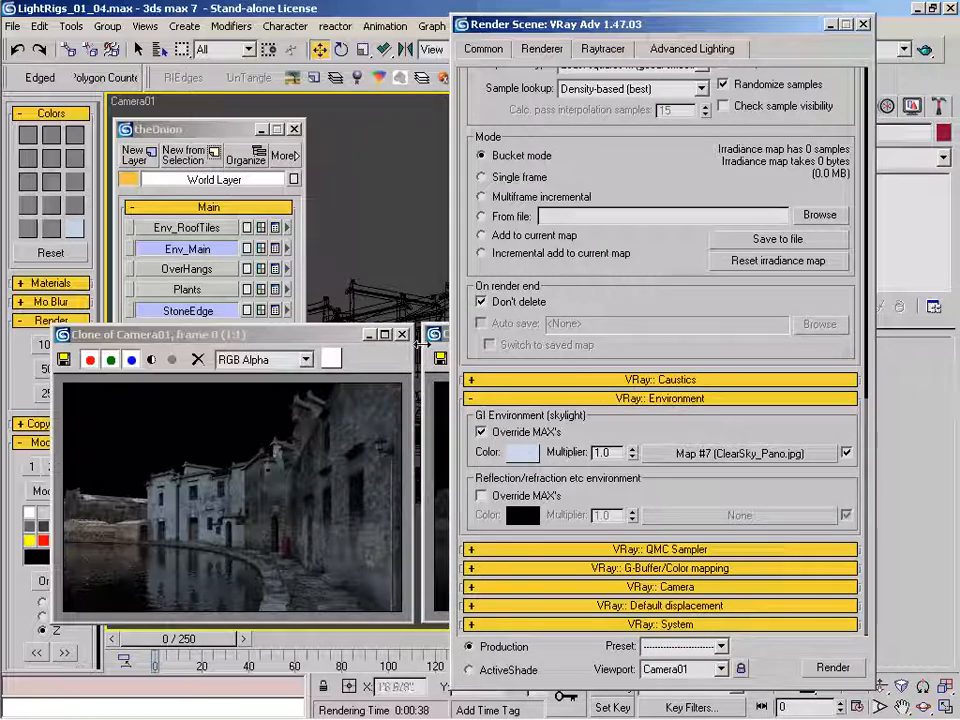
click(222, 132)
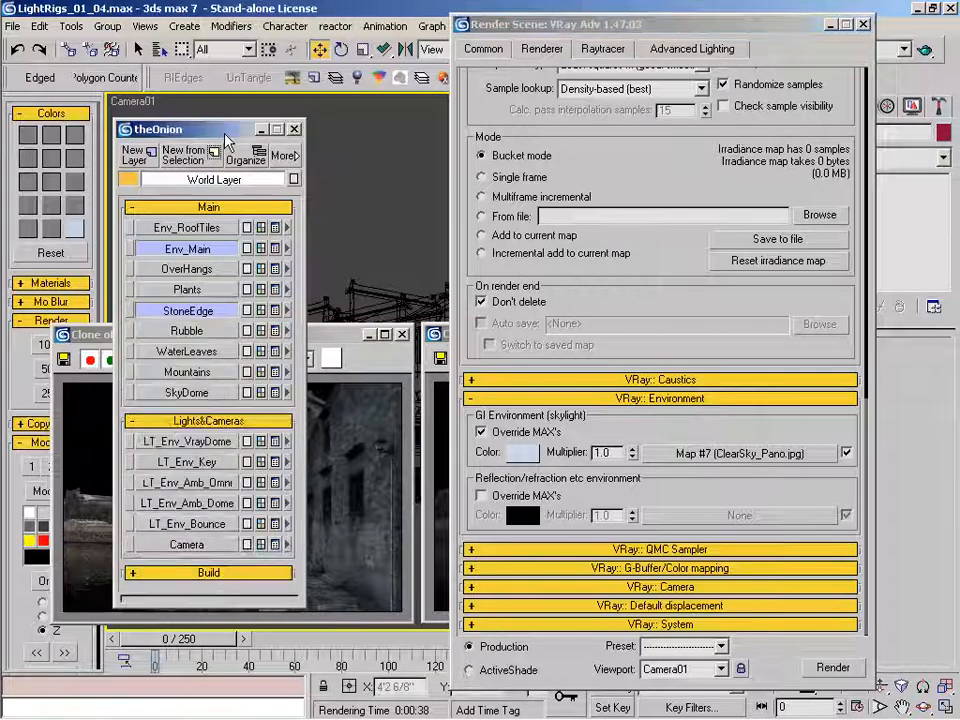
click(451, 339)
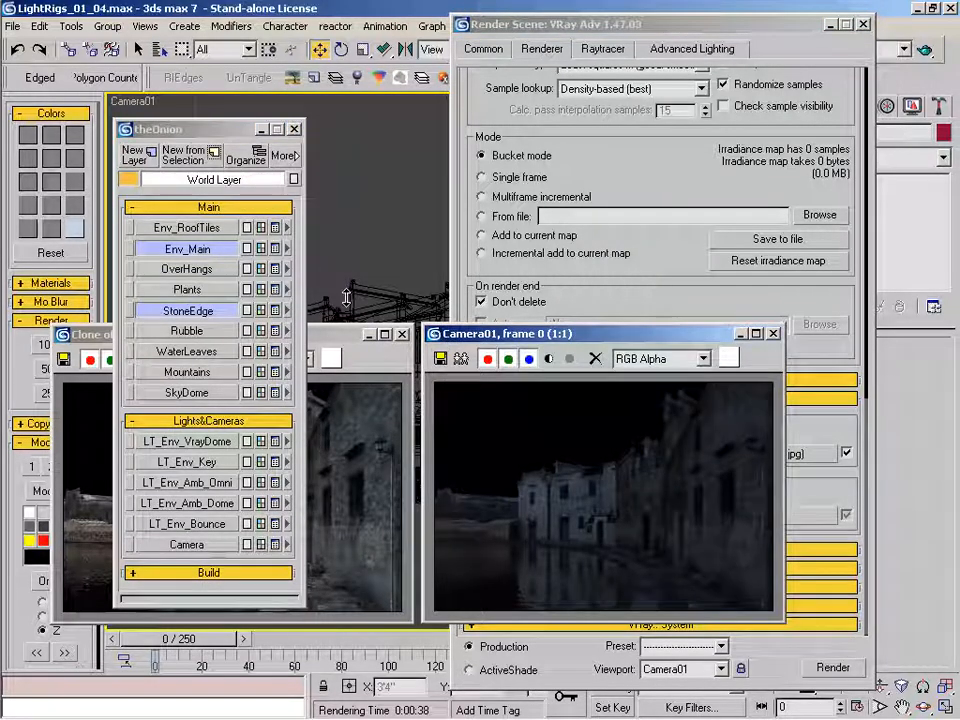
Set the RGB Level in the output settings of the ClearSky_Pano.jpg environment map to 1.5.
key(m)
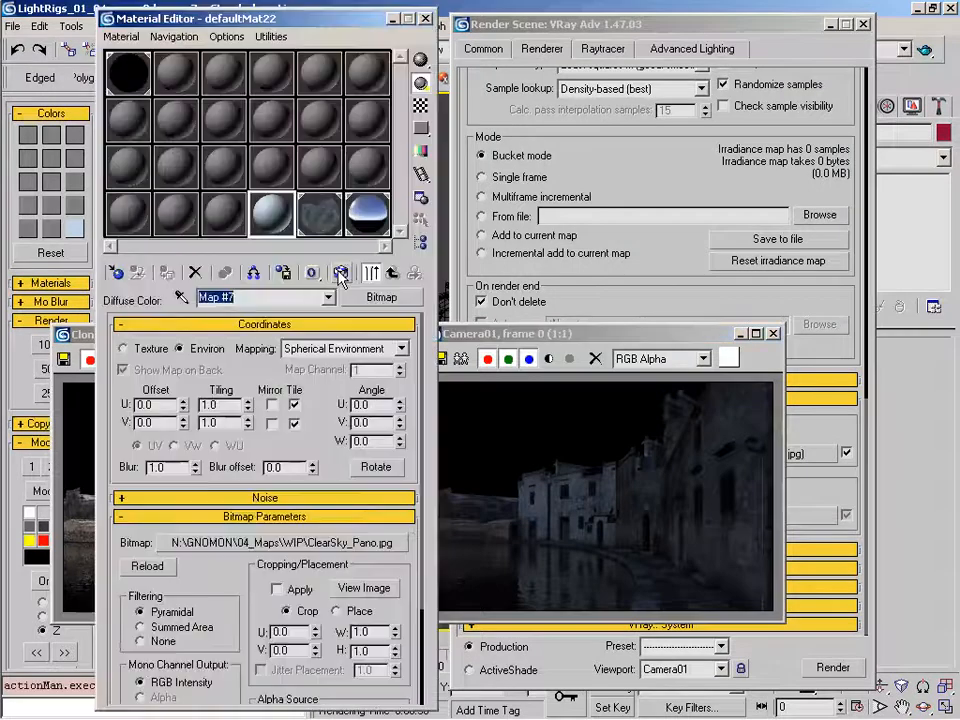
drag(240, 312, 293, 124)
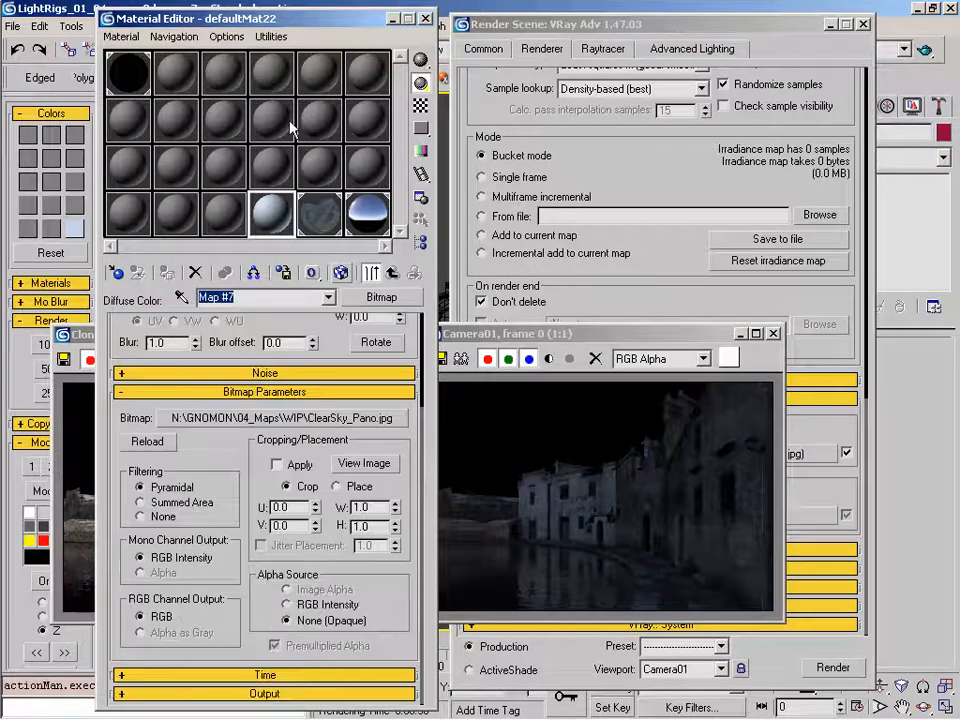
click(281, 694)
drag(380, 390, 260, 393)
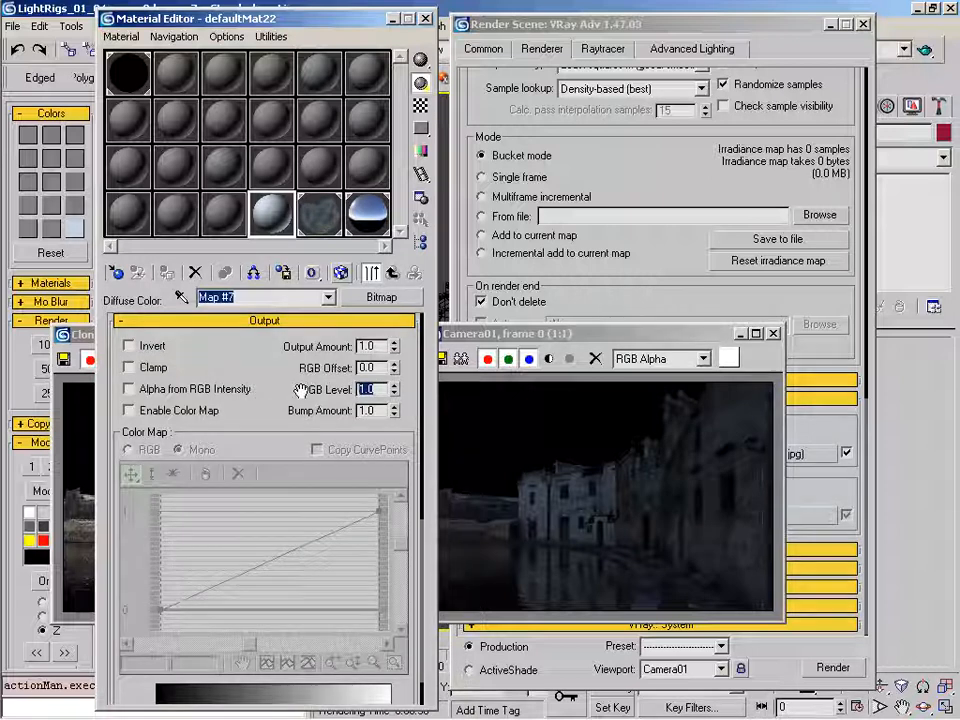
text(1.5)
key(Return)
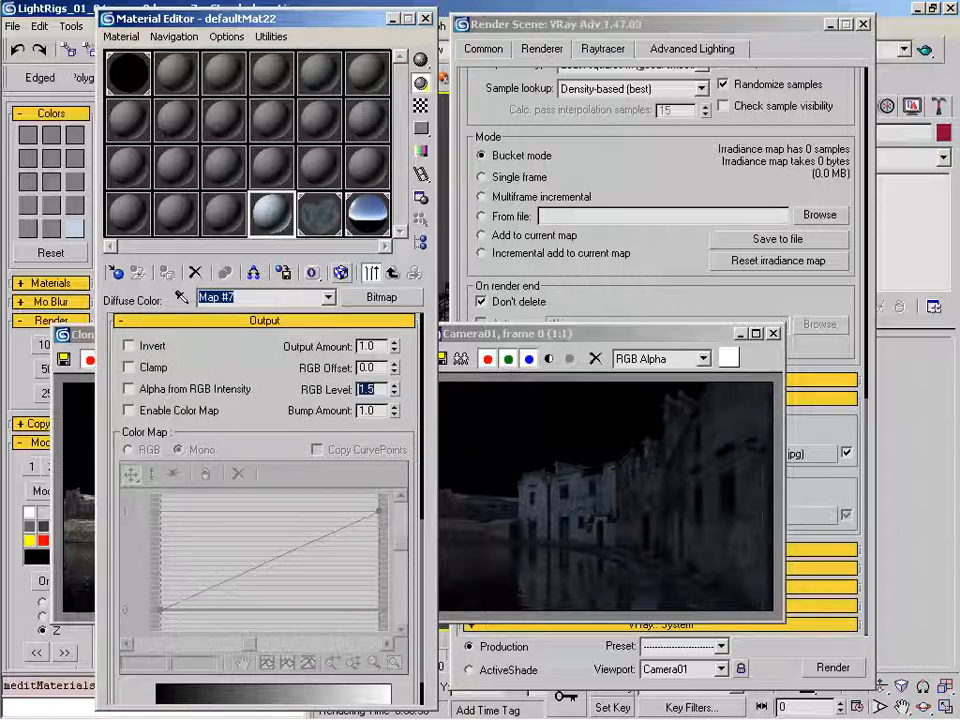
Close the render settings, re-render Camera01 at 50% size, and bring up the cloned frame for comparison.
drag(278, 358, 296, 385)
click(863, 24)
click(44, 372)
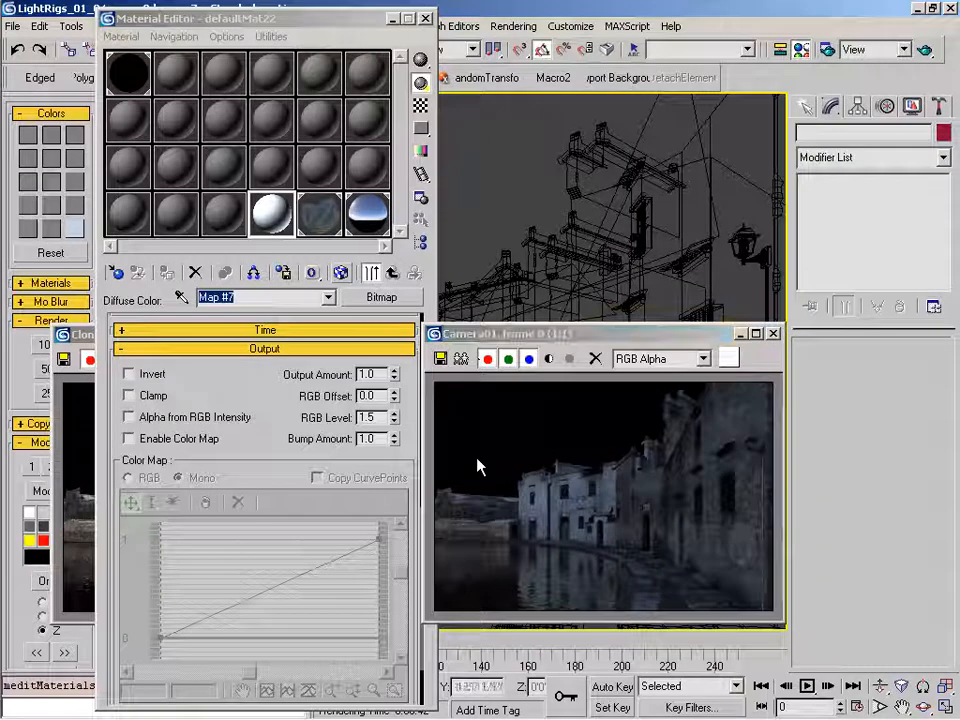
click(84, 337)
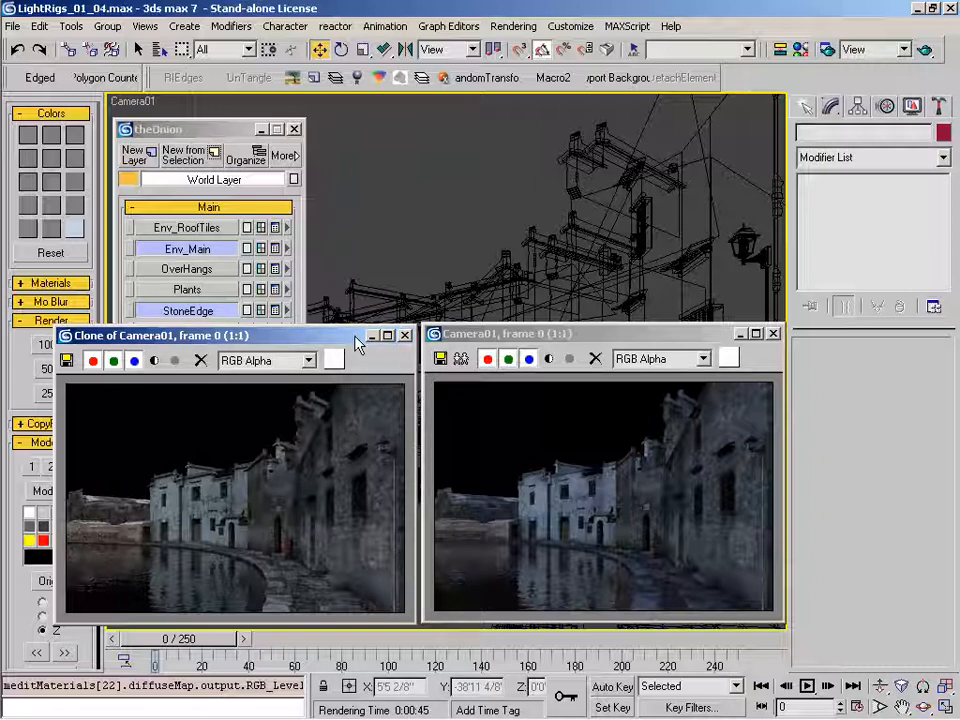
Examine the ClearSky_Pano.jpg image of Map #7, and close the image view and material editor.
middle_click(452, 252)
key(m)
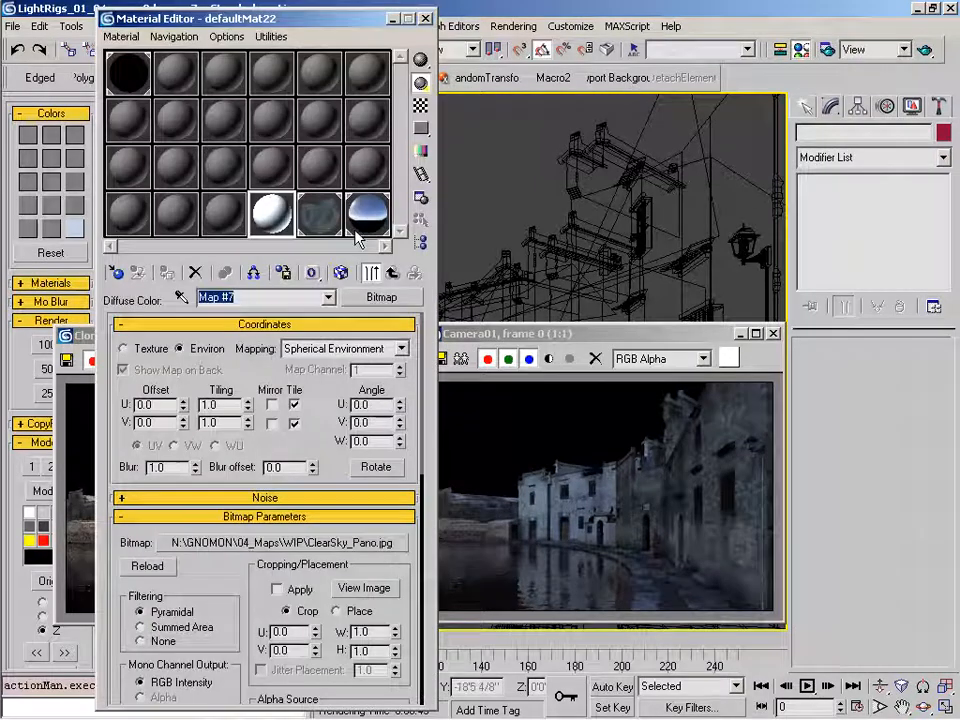
click(363, 588)
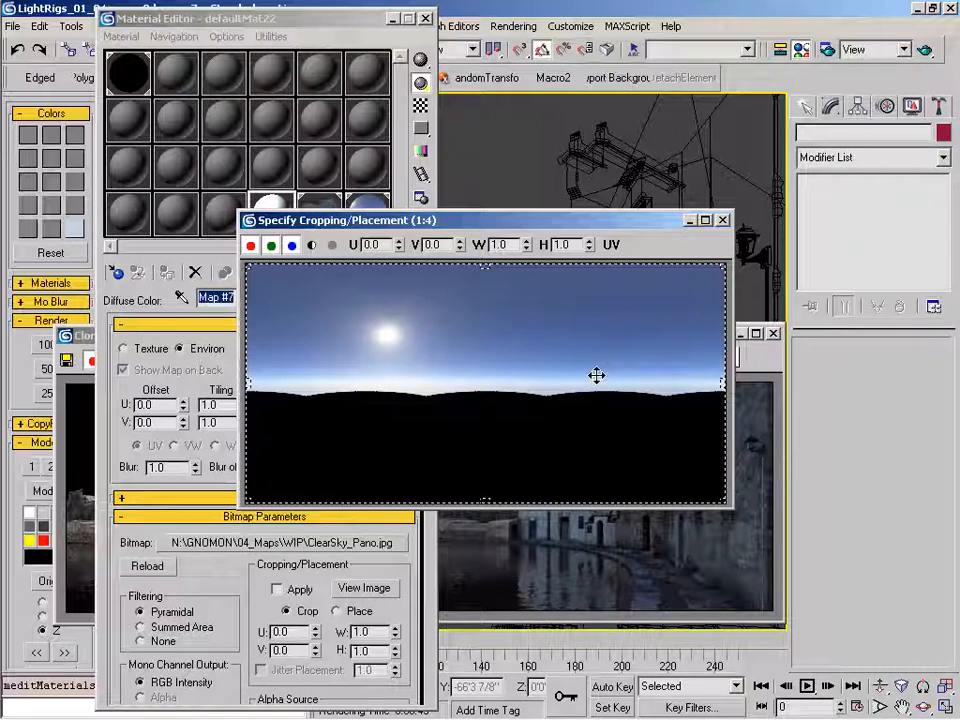
click(723, 220)
click(426, 19)
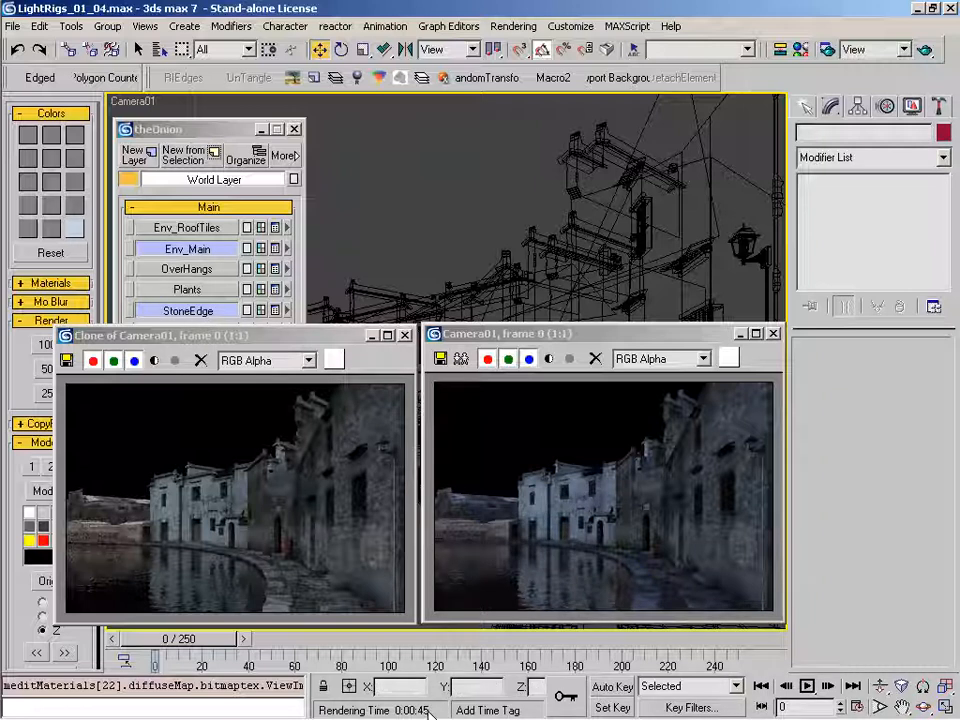
Show the LT_Env_VrayDome layer in the scene.
click(348, 421)
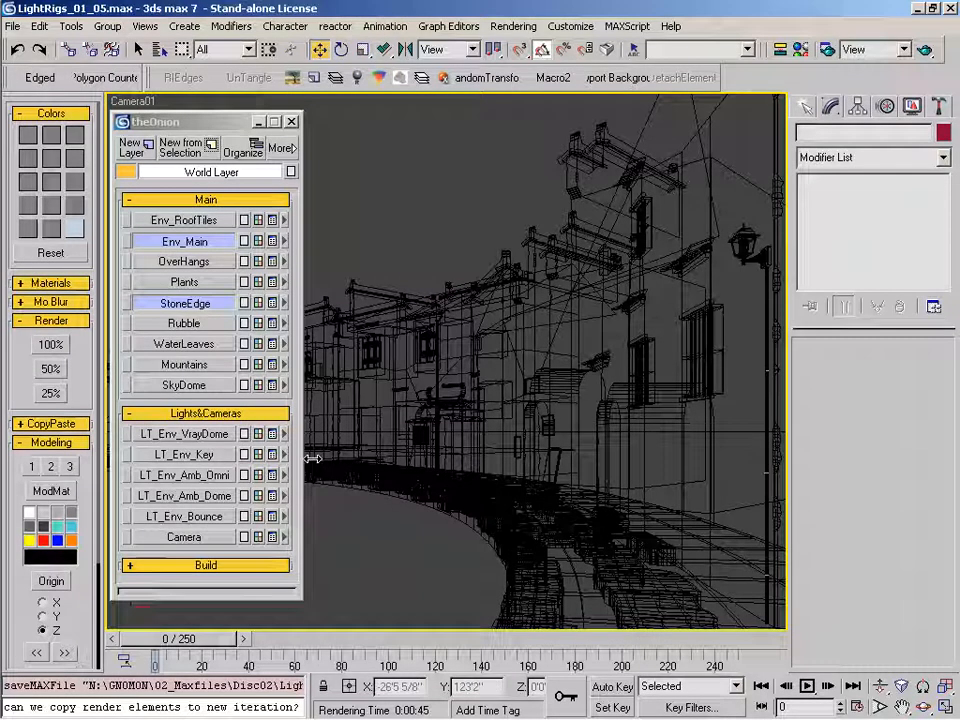
click(184, 433)
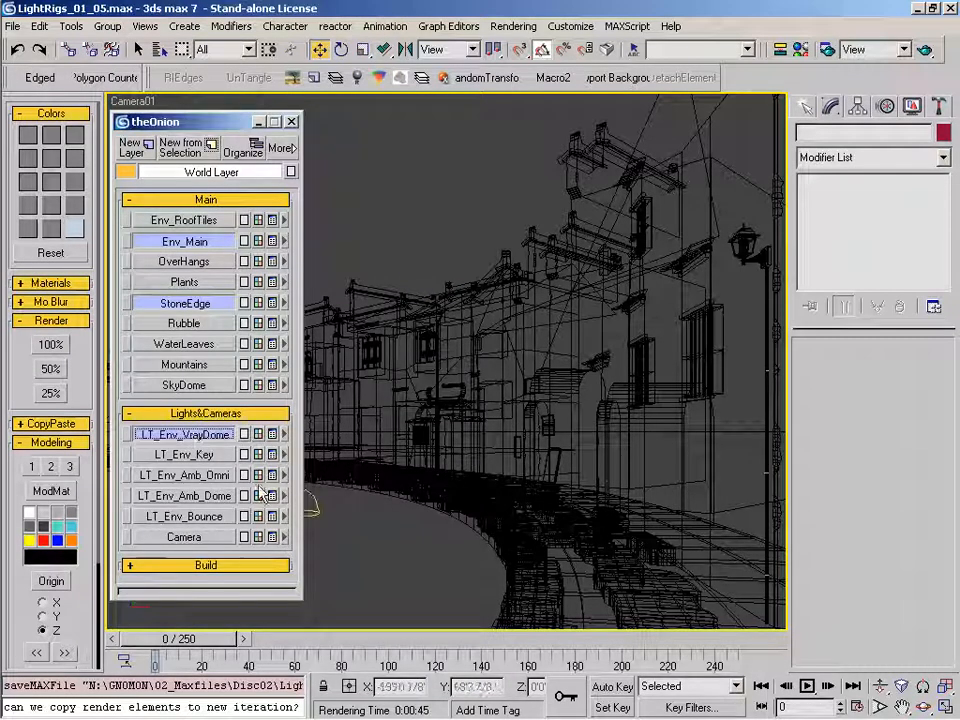
Show the LT_Env_Key layer alongside the VRay dome layer, and close the layer manager.
ctrl+click(184, 454)
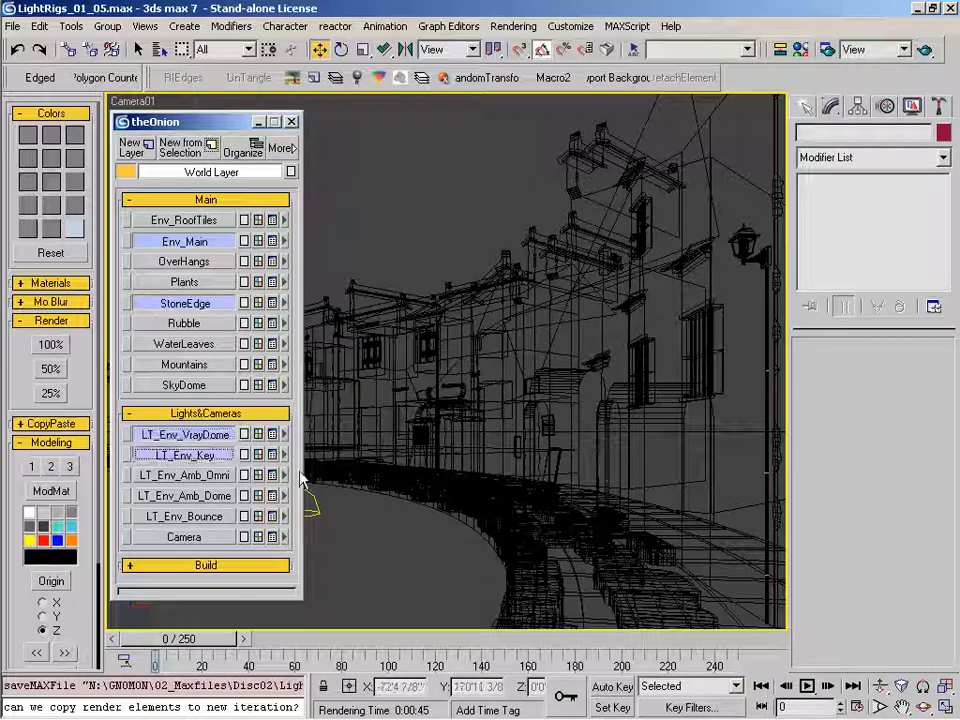
drag(229, 122, 202, 128)
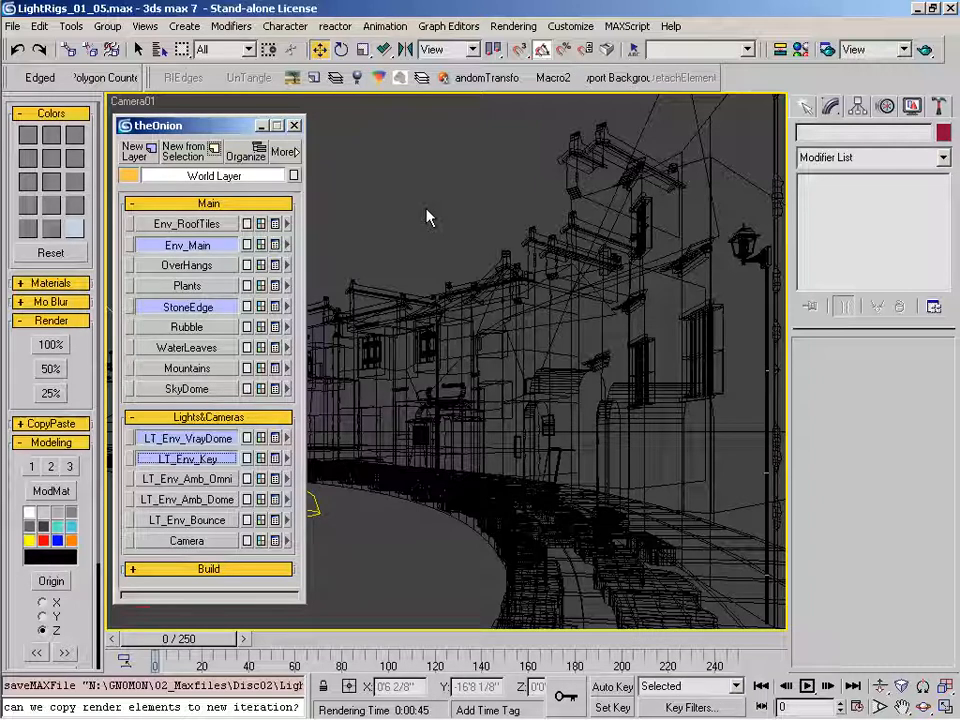
click(294, 127)
Filter the object selection list to lights only, select Direct01, and expand its VRayShadows parameters.
key(h)
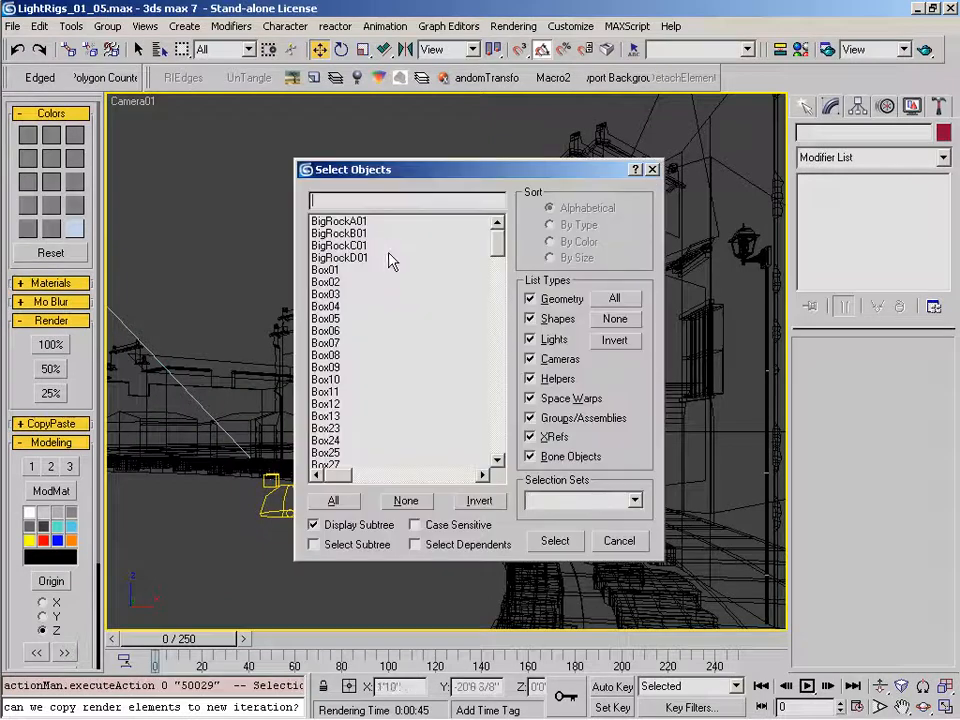
click(531, 339)
click(614, 340)
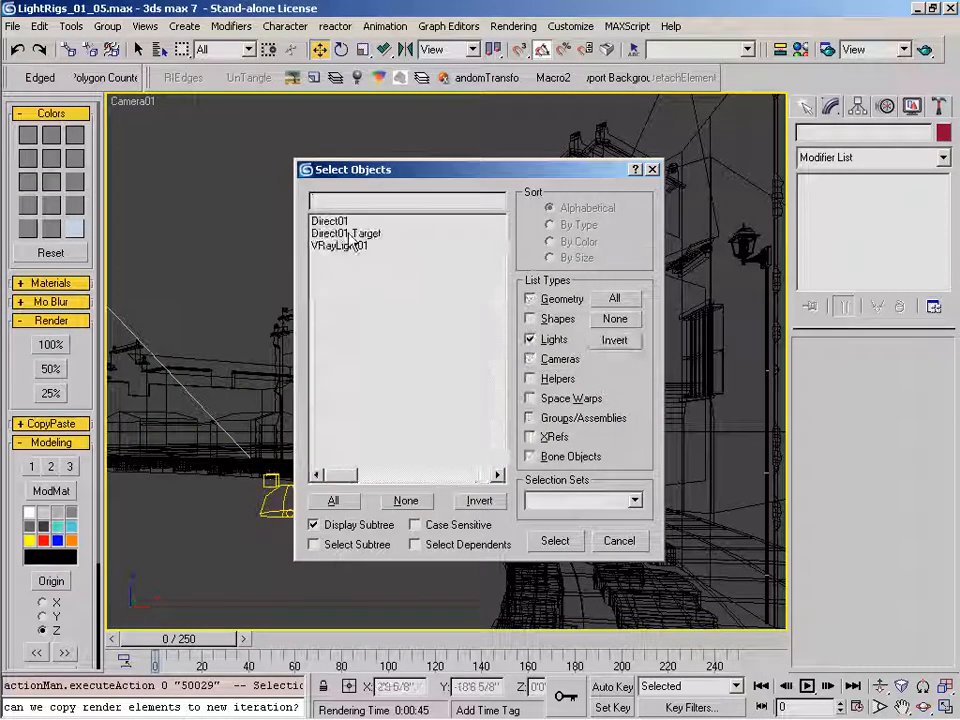
click(332, 221)
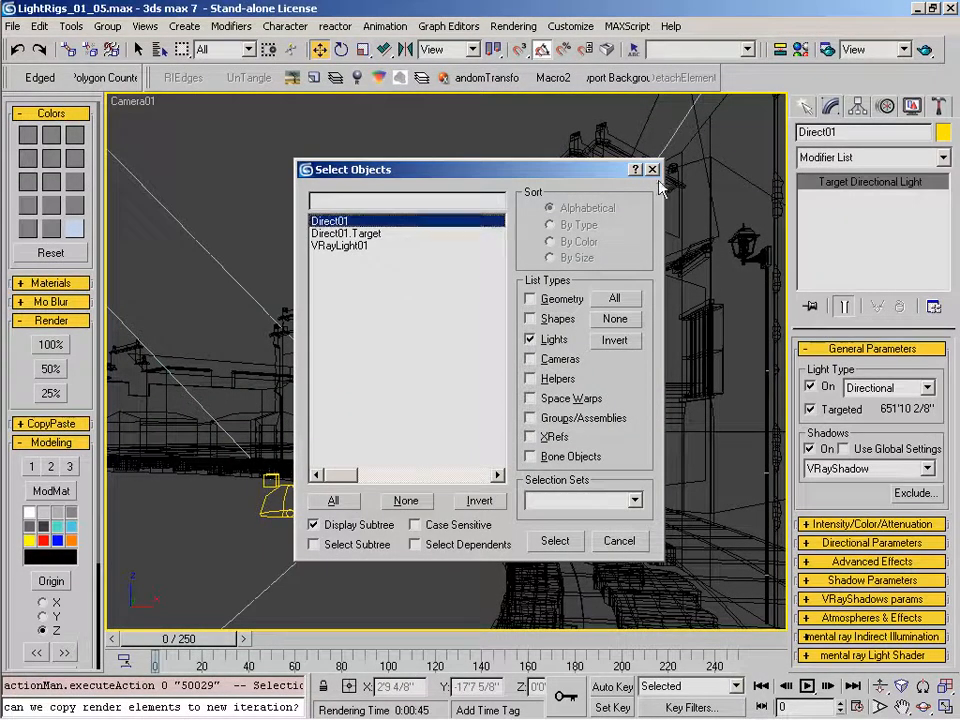
click(652, 170)
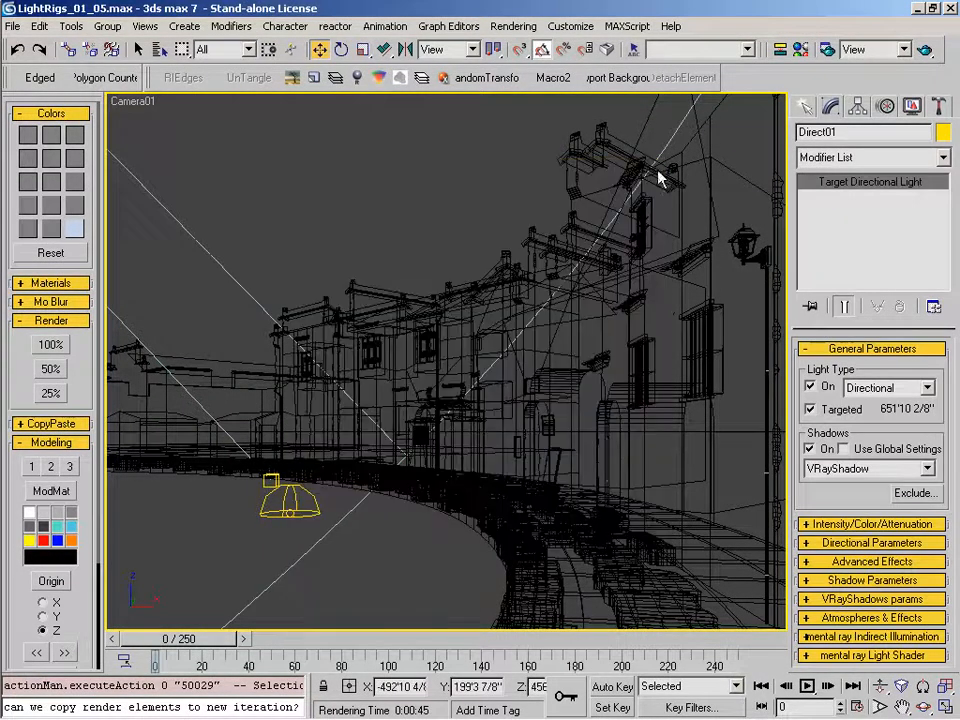
click(864, 599)
drag(917, 551, 907, 468)
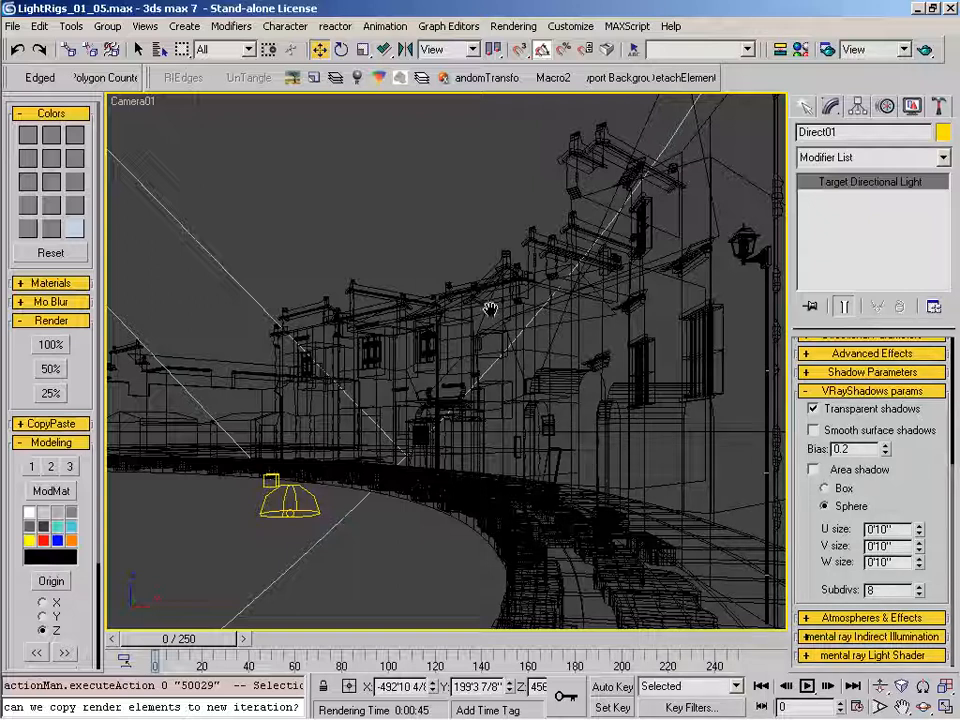
Render Camera01 at 50% size with the key light, inspect the shadows, and close the rendered frame.
click(50, 370)
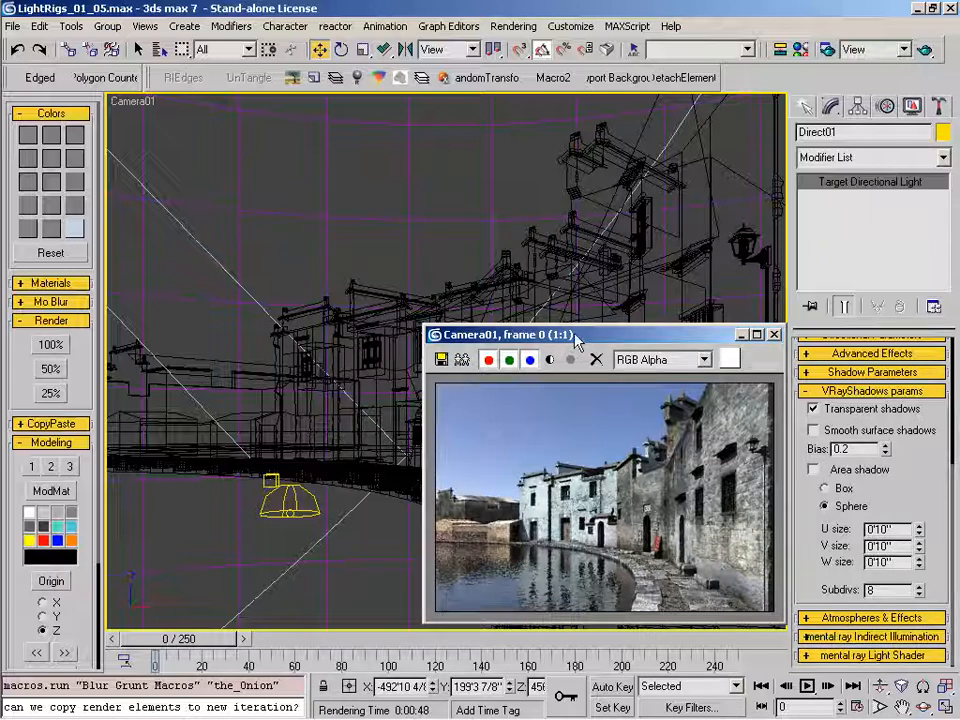
drag(567, 340, 568, 342)
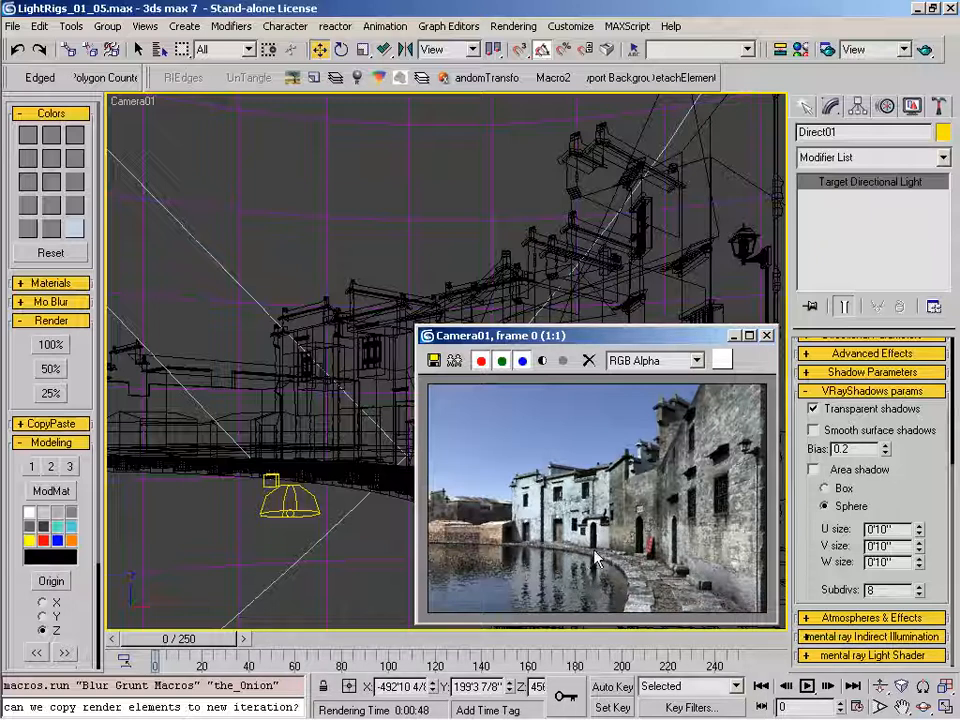
drag(636, 336, 611, 326)
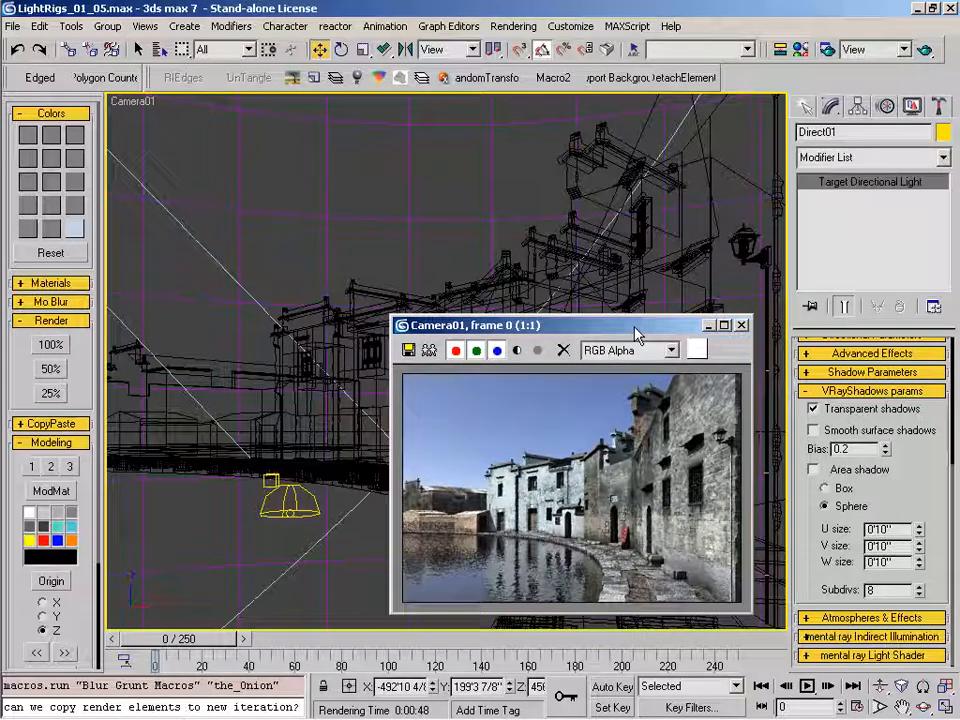
key(ctrl+s)
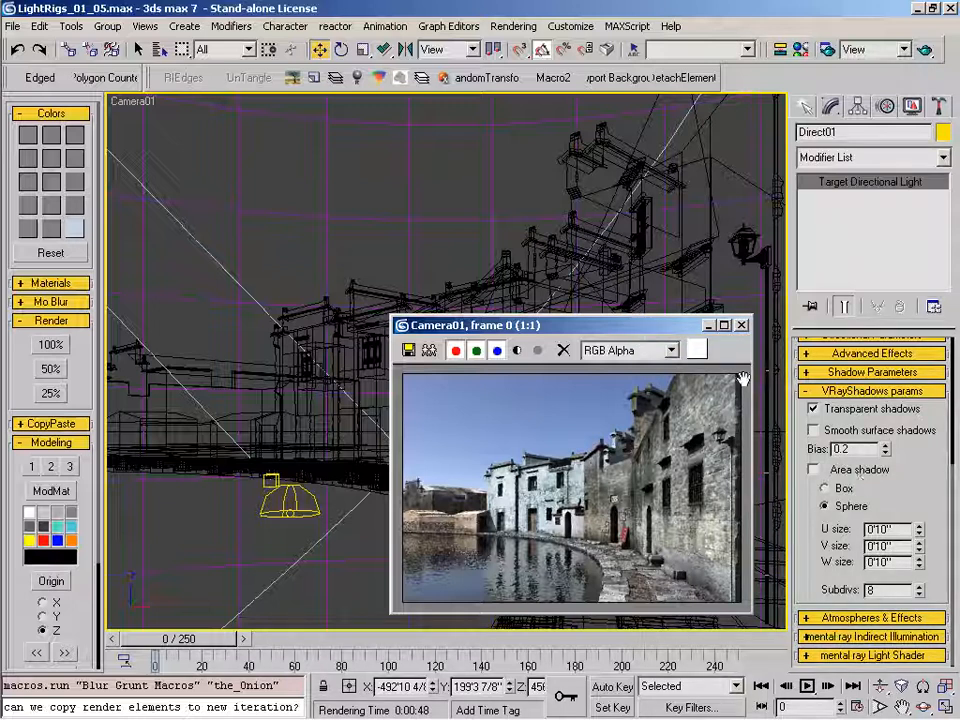
click(741, 325)
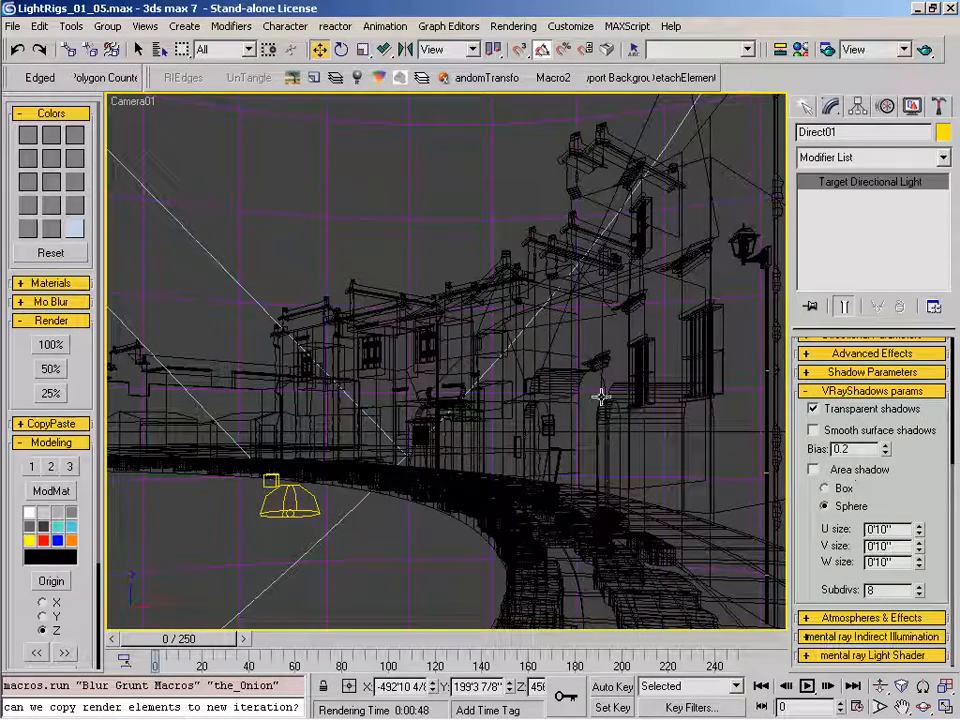
Turn on area shadows for Direct01, check the light's placement in the front view, and return to Camera01.
click(858, 472)
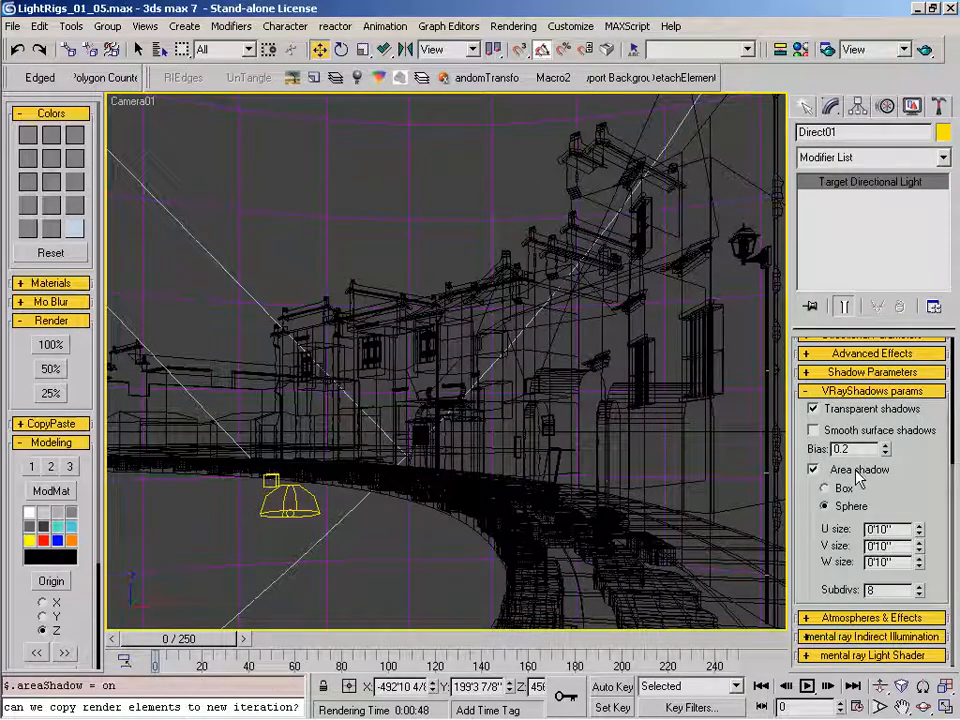
key(f)
key(z)
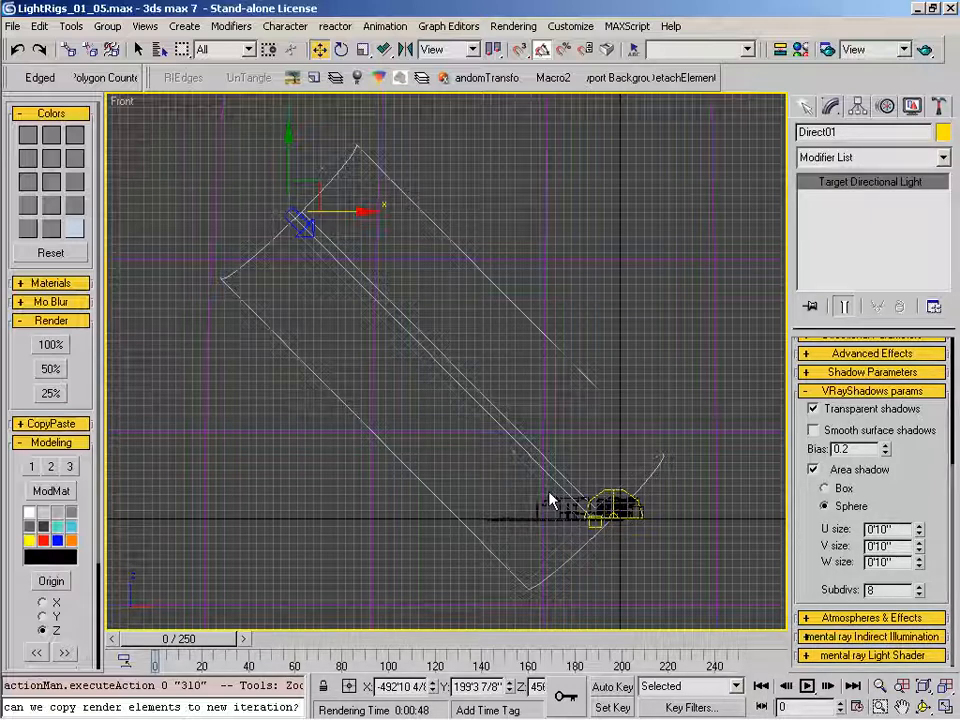
key(c)
double_click(455, 290)
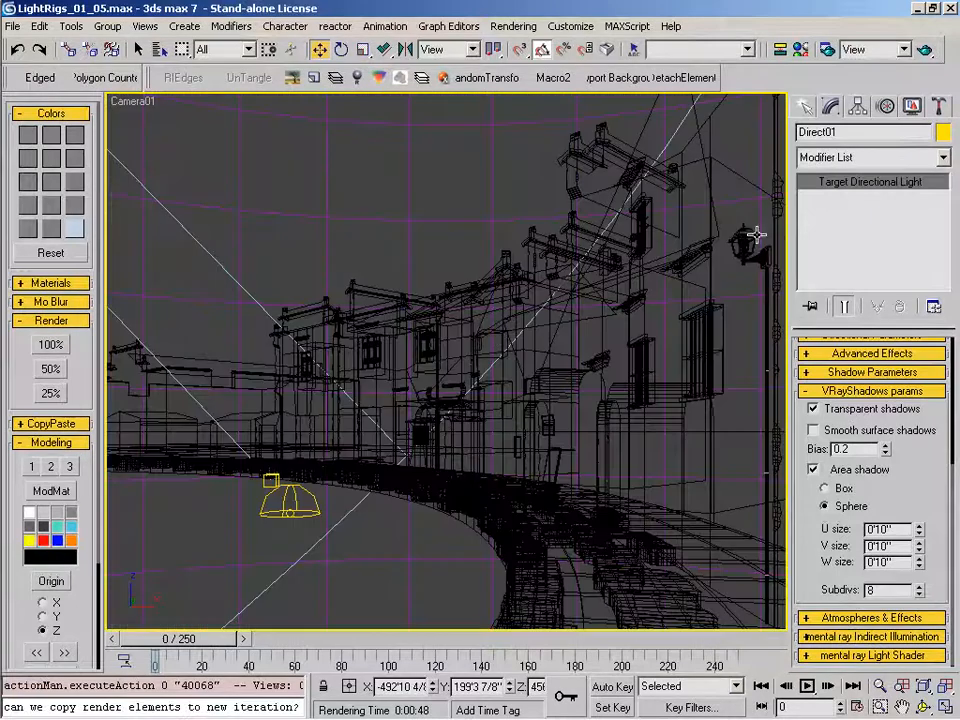
Hide the Env_Main, StoneEdge and SkyDome layers.
click(806, 106)
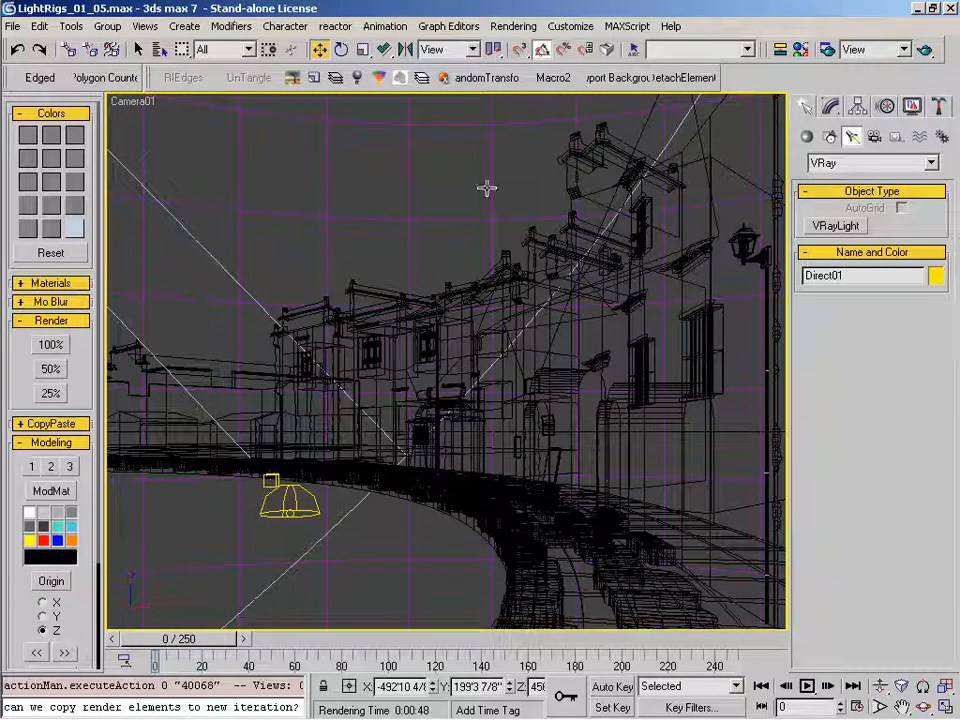
click(318, 80)
click(188, 244)
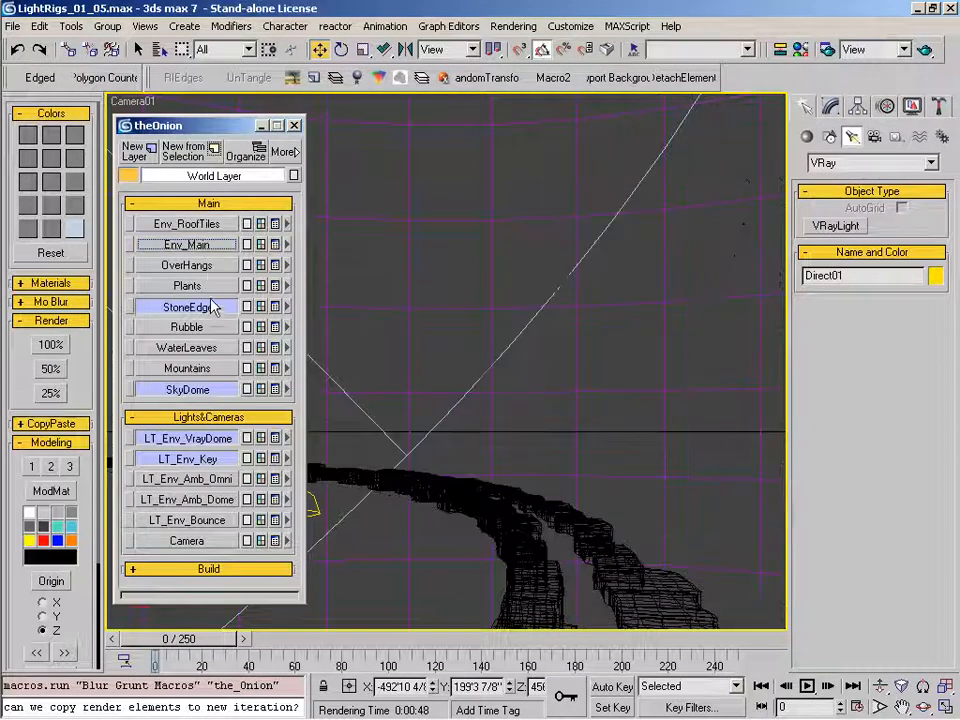
click(212, 307)
click(210, 390)
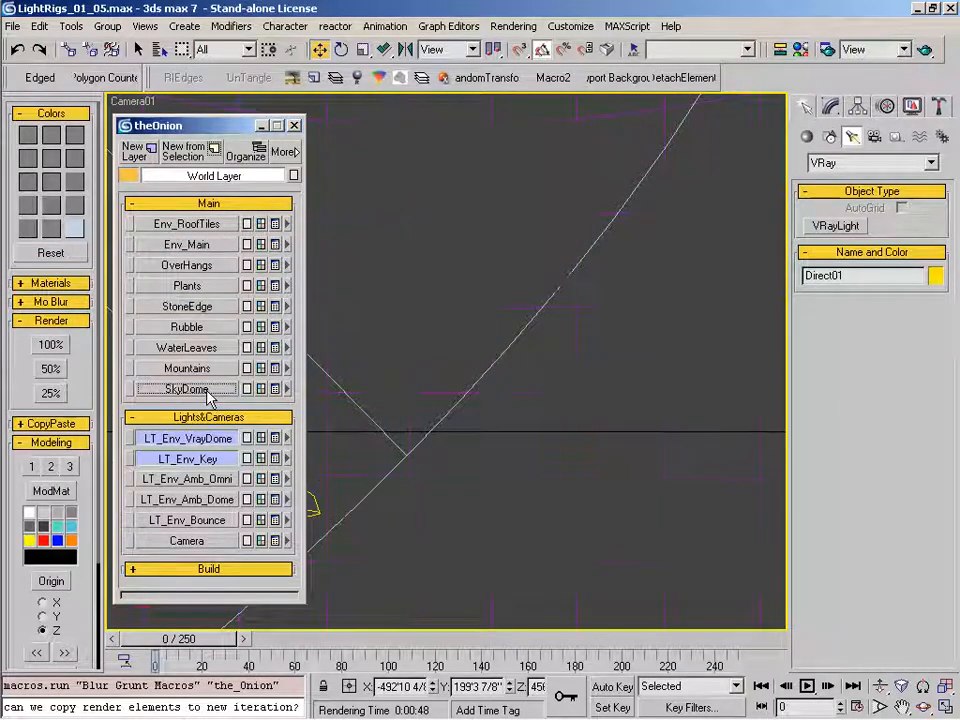
Show the SkyDome layer and draw a square ground plane about 780 ft long around the dome light in the top view.
click(807, 136)
click(909, 304)
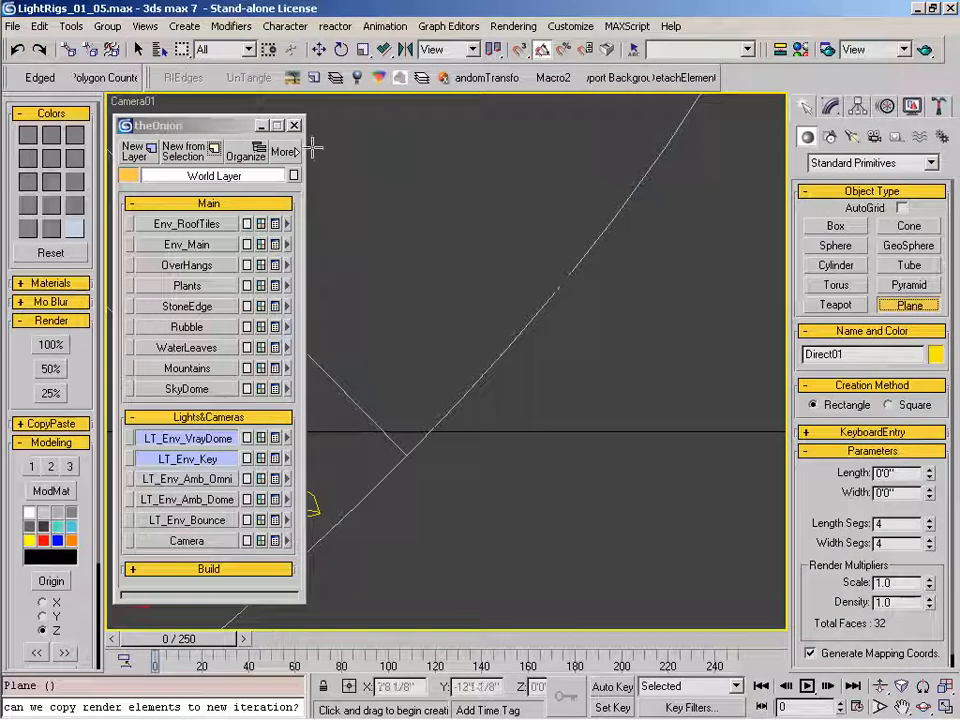
click(207, 391)
click(294, 126)
key(t)
key(z)
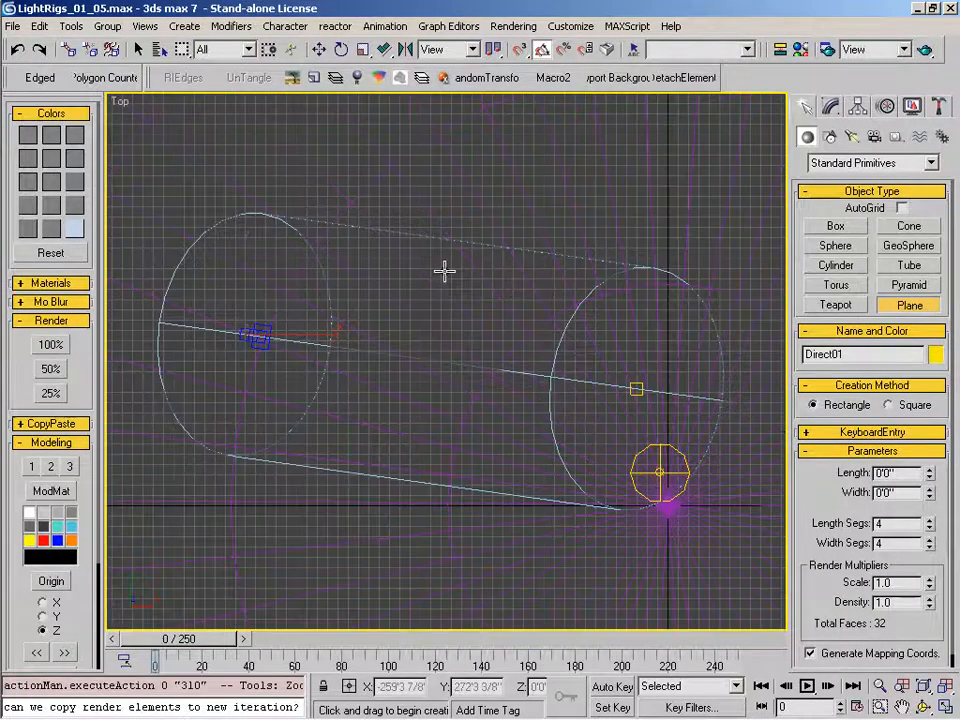
scroll(418, 268, down, 5)
drag(328, 177, 569, 412)
right_click(508, 411)
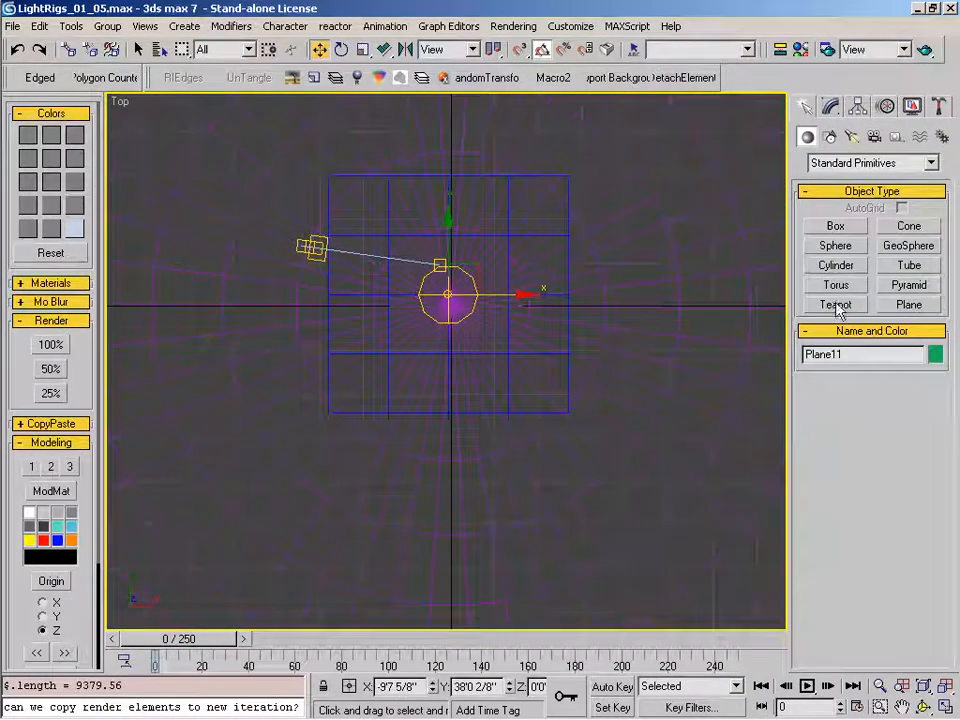
Create a box about 16 ft long, 14 ft wide and 30 ft high near the dome light, and return to Camera01.
click(837, 229)
middle_drag(477, 319, 478, 371)
scroll(465, 358, up, 4)
drag(408, 301, 443, 279)
click(422, 281)
key(w)
key(c)
double_click(452, 287)
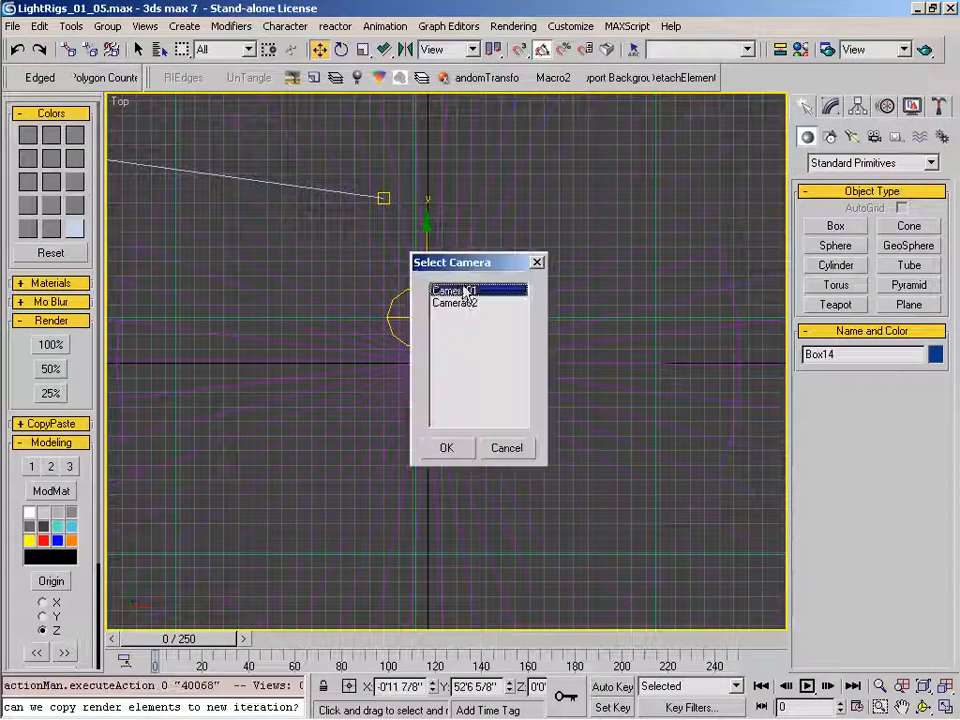
Resize the box to about 6 ft long, 5 ft 3 in wide and 18 ft 8 in high, and rotate and shift it in view.
click(830, 106)
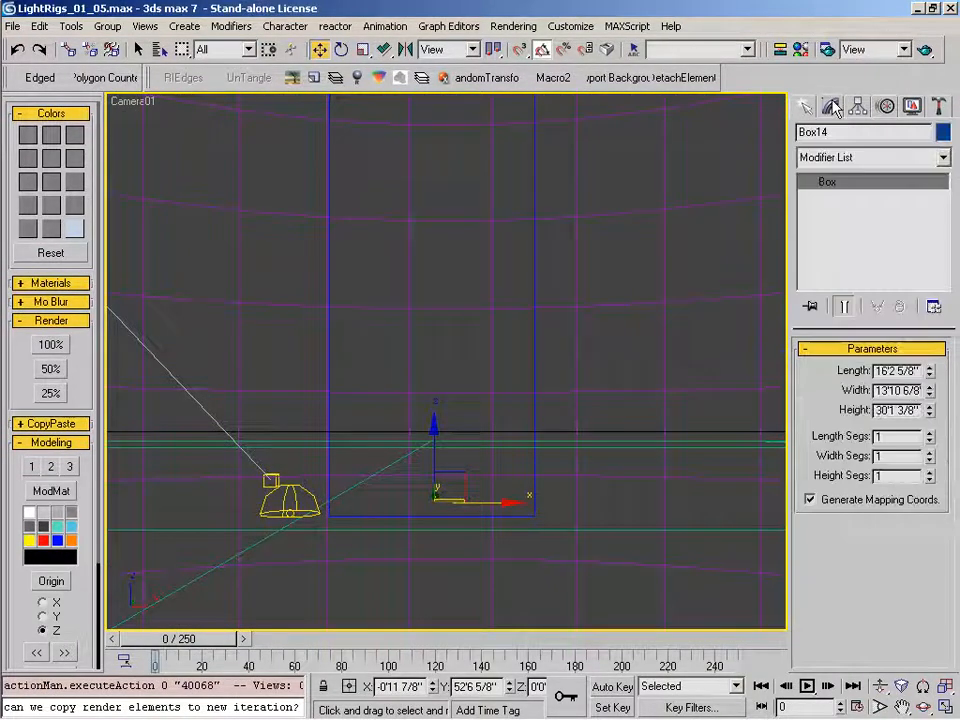
drag(930, 412, 929, 445)
drag(929, 371, 929, 360)
key(w)
key(e)
drag(467, 508, 880, 432)
drag(929, 373, 842, 32)
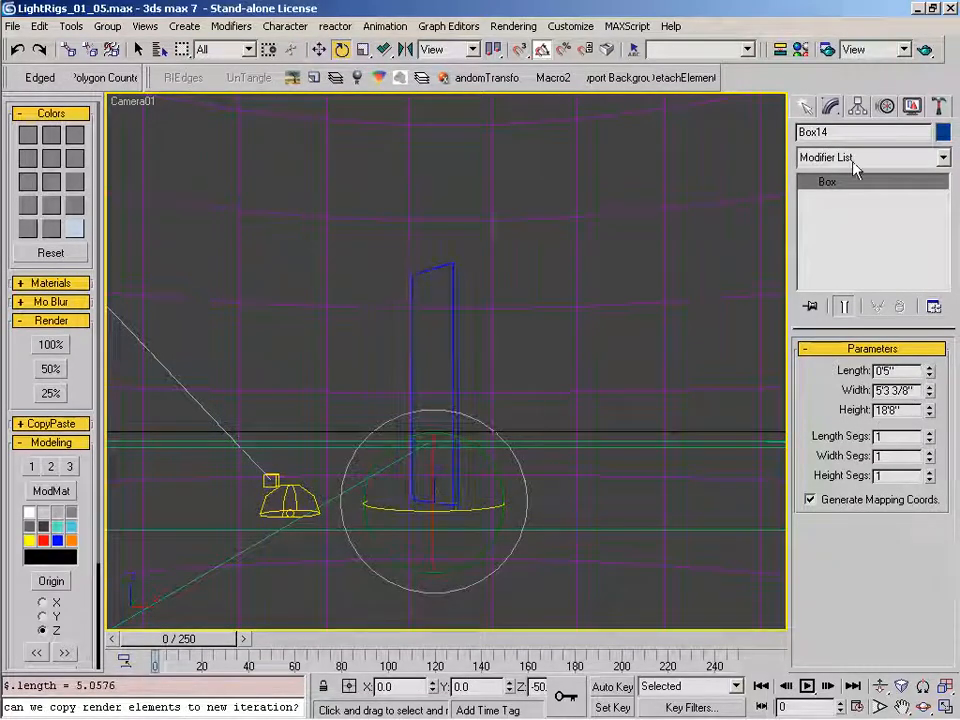
drag(929, 368, 933, 250)
key(w)
drag(485, 503, 456, 505)
Hide the SkyDome layer and apply the ModMat modelling material to the box and ground plane.
click(313, 77)
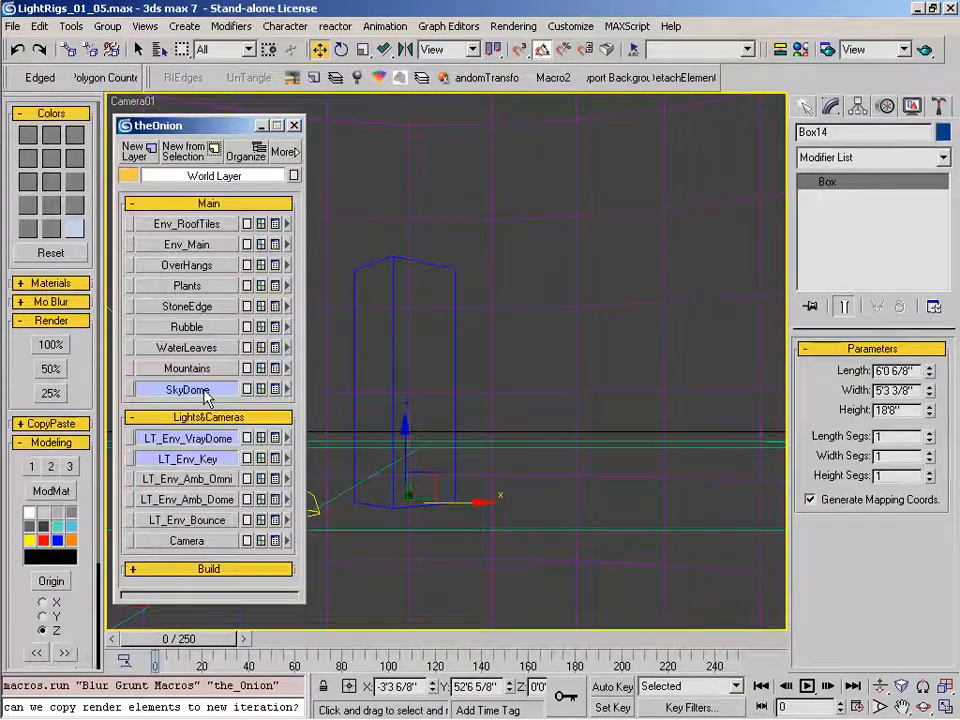
drag(508, 386, 390, 508)
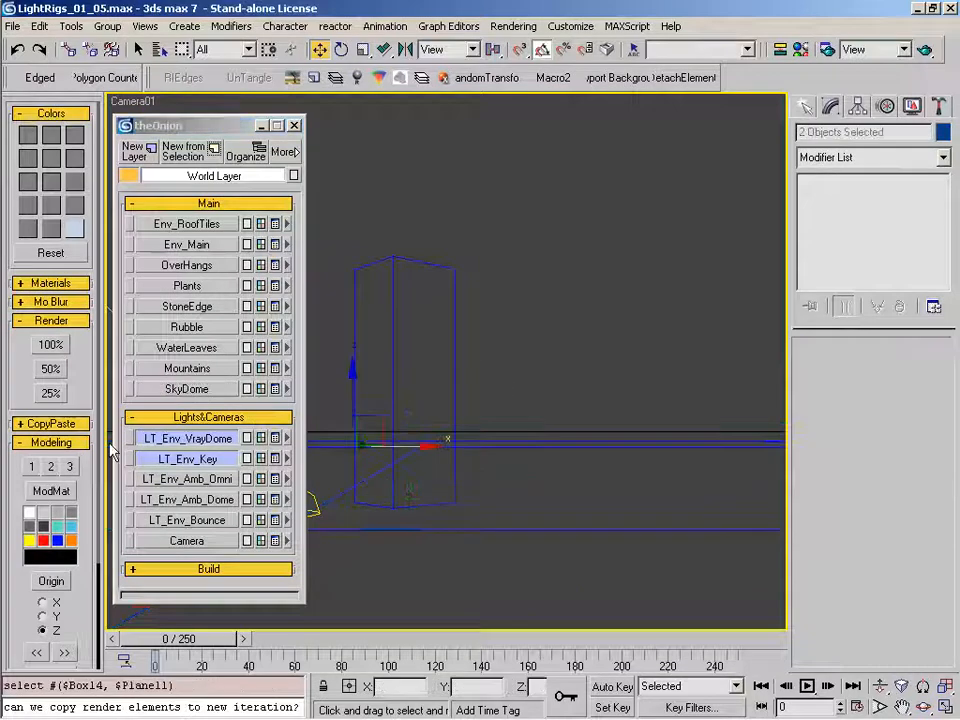
drag(83, 497, 83, 411)
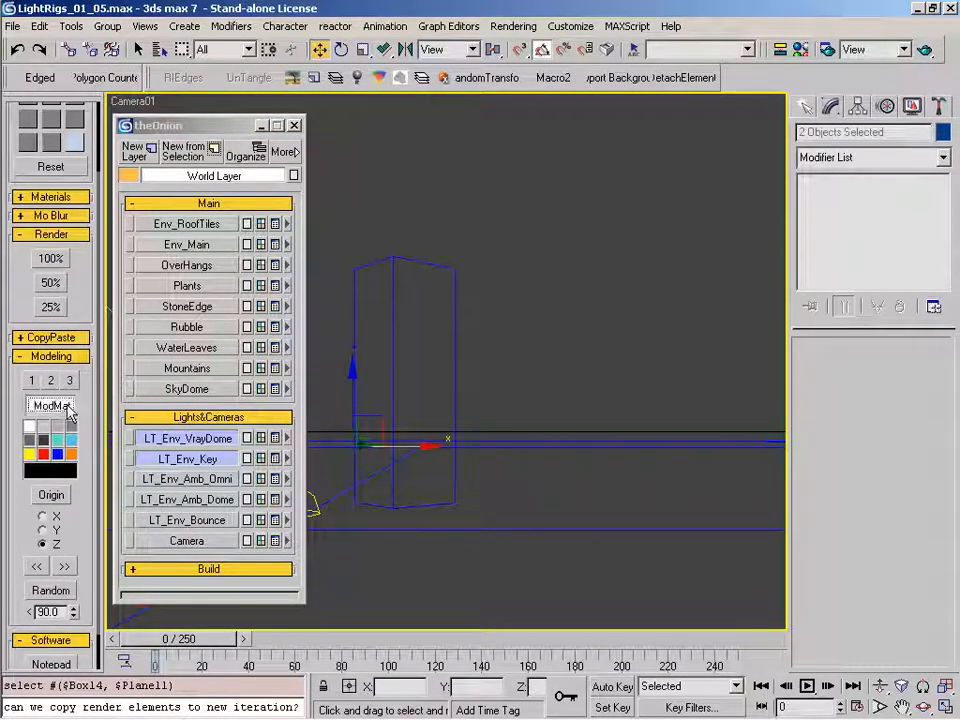
click(515, 340)
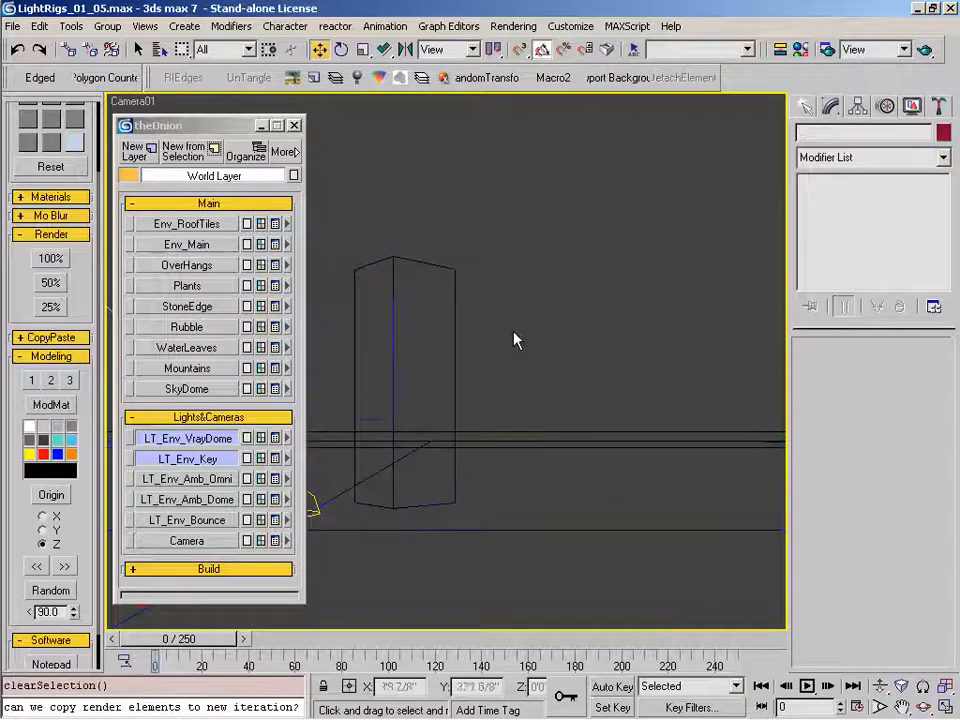
Render the box test scene from Camera01 at 50% size, and select the Direct01 light.
click(50, 285)
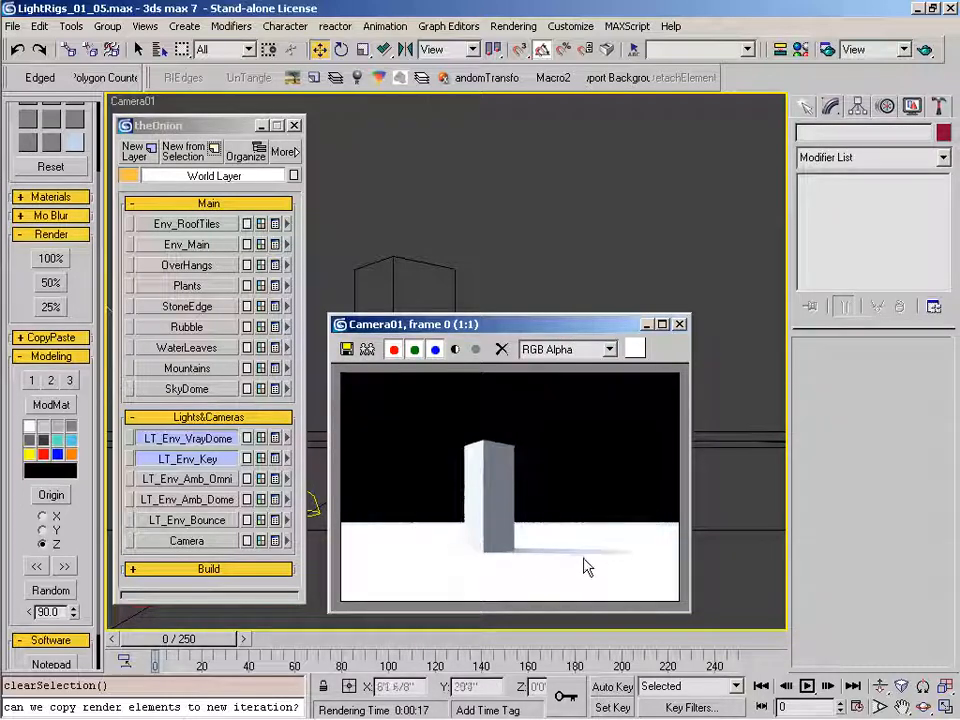
click(476, 268)
key(h)
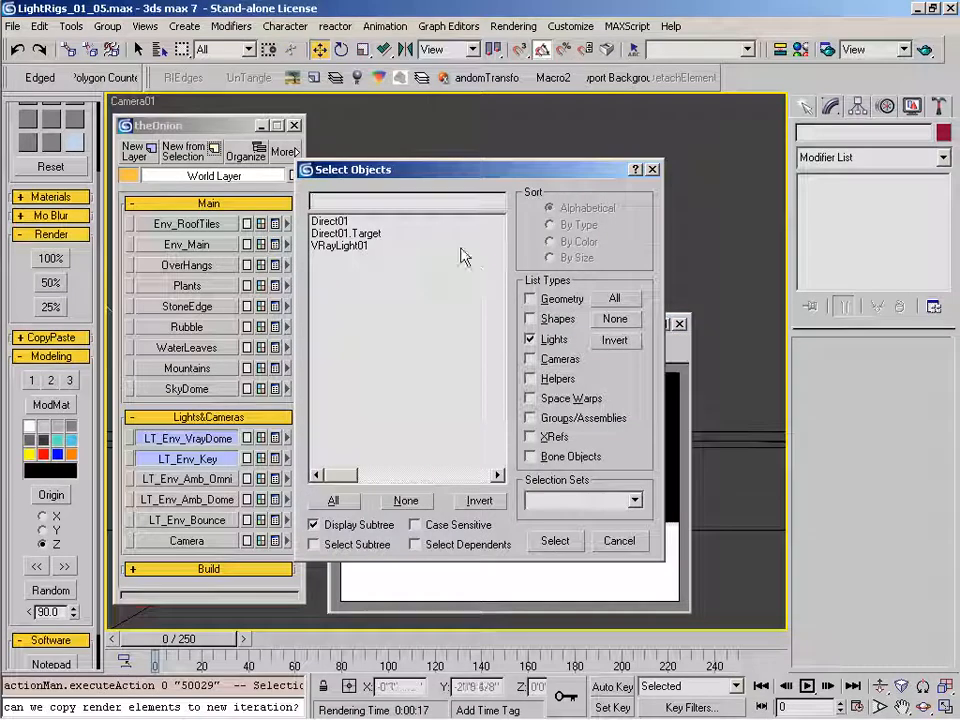
double_click(330, 221)
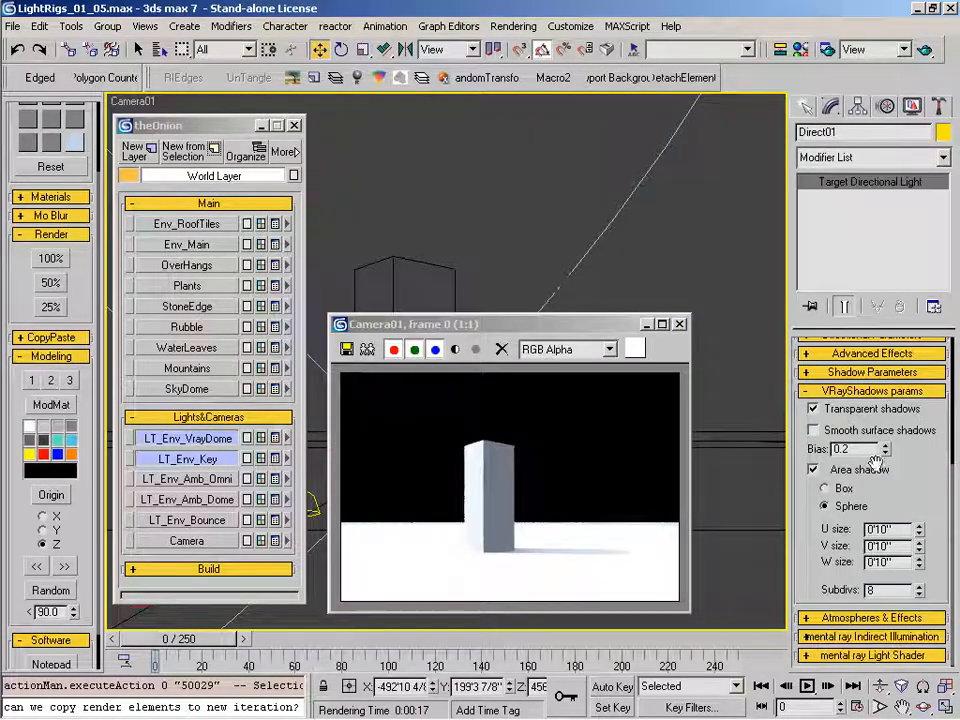
Set the U, V and W sizes of Direct01's area shadow to 150'.
drag(902, 529, 662, 484)
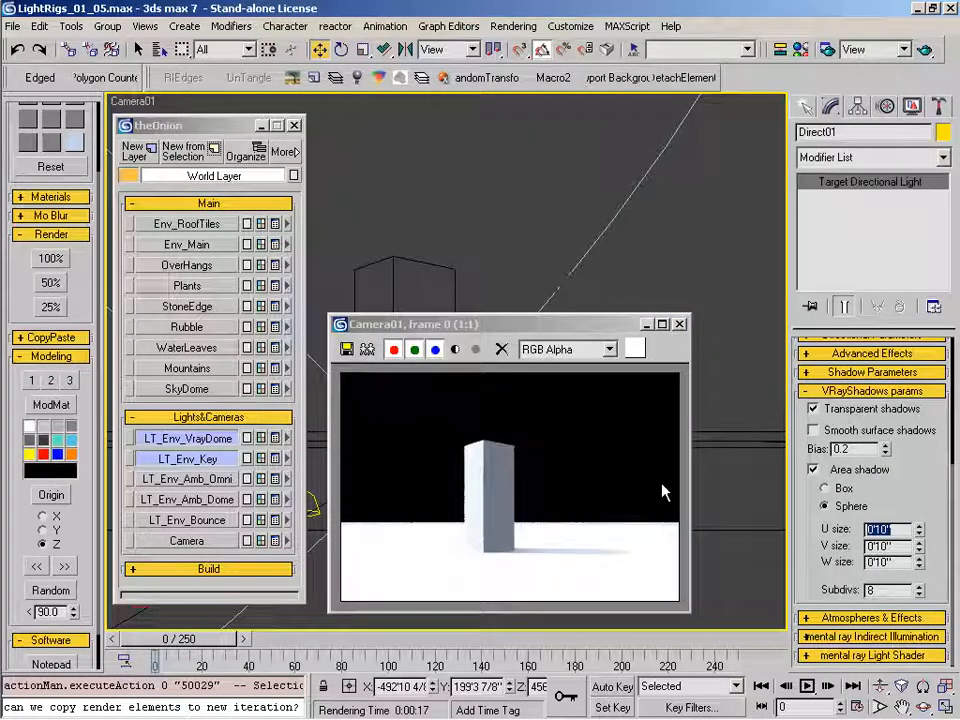
text(150)
key(Tab)
text(150)
key(Tab)
key(Return)
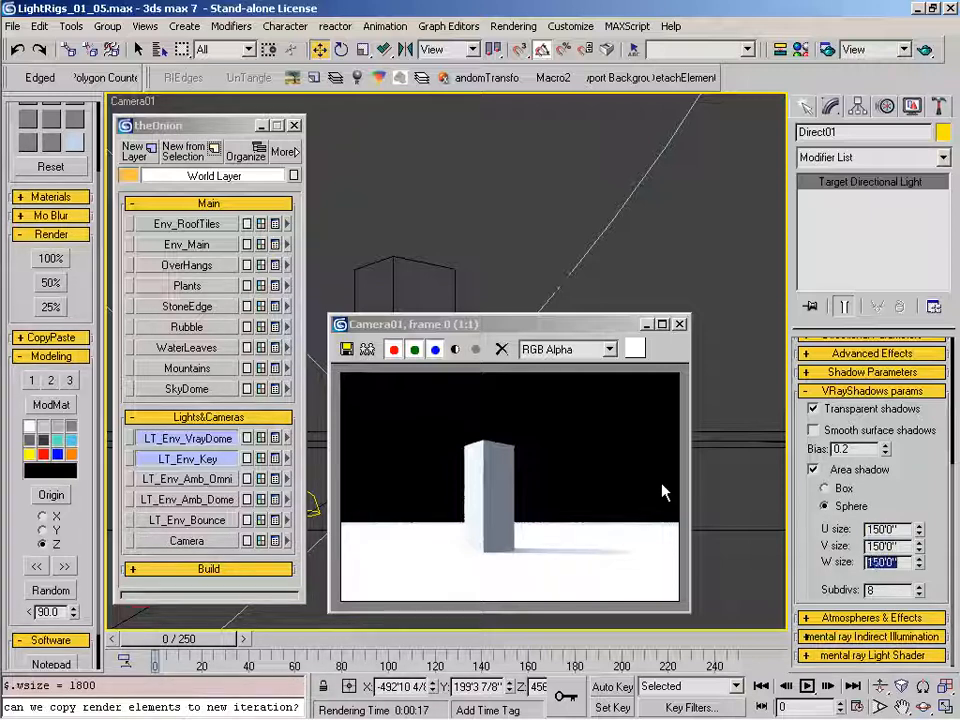
Re-render the box scene at 50% size to examine the softened shadow, and close the rendered frame.
click(51, 284)
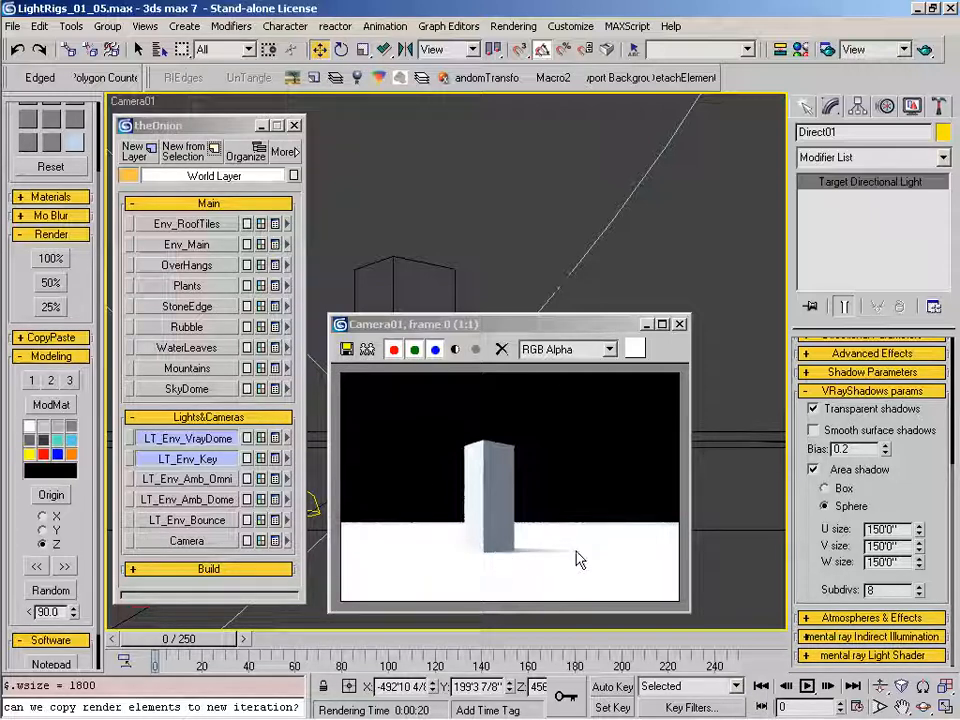
click(622, 333)
drag(615, 333, 609, 331)
click(673, 322)
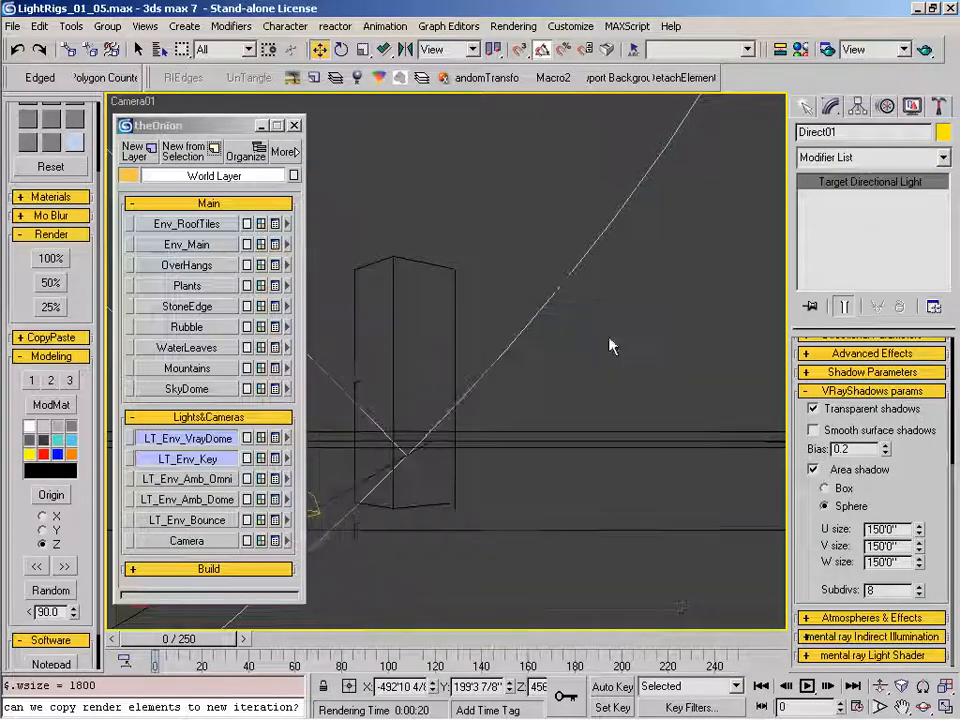
Hide the LT_Env_VrayDome layer and render the test box from a raised Perspective view at 50% size.
click(455, 322)
key(p)
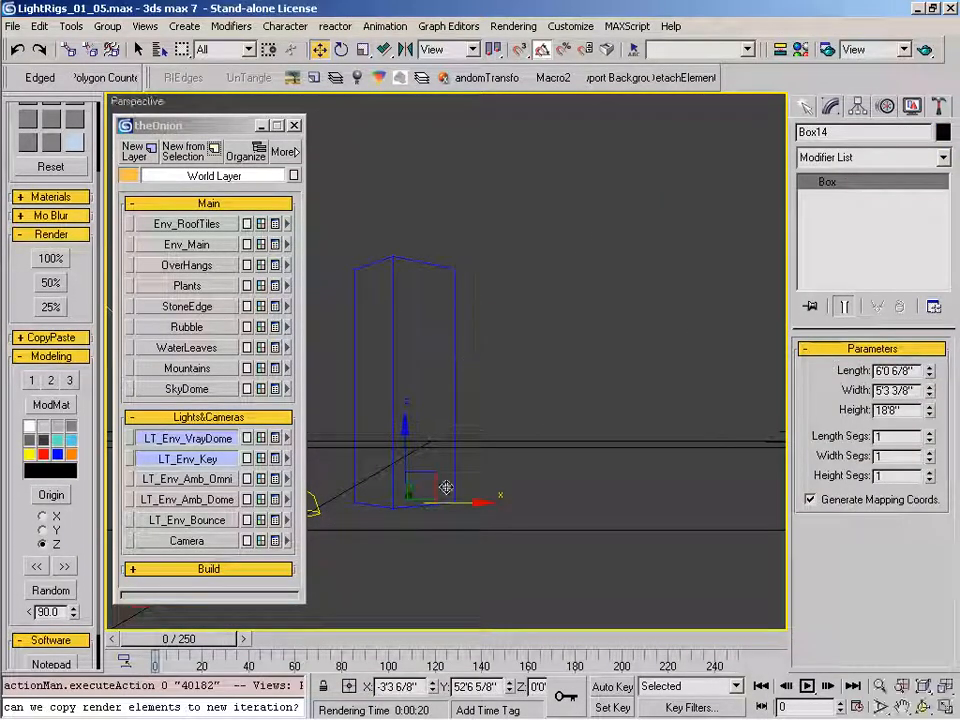
alt+middle_drag(413, 449, 450, 473)
key(alt+z)
right_click(450, 473)
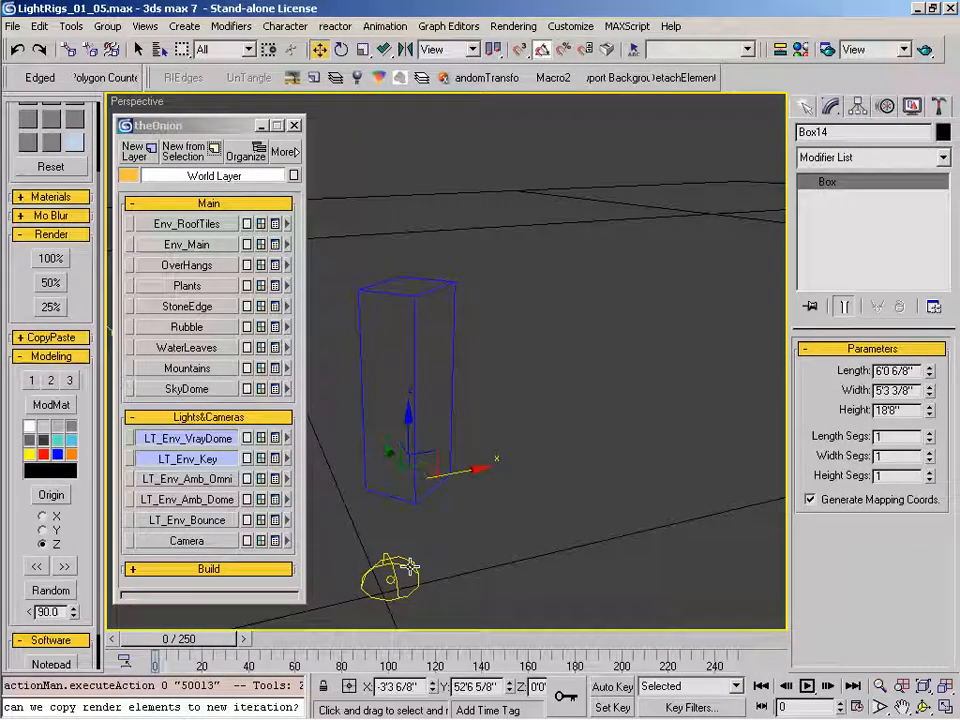
click(228, 441)
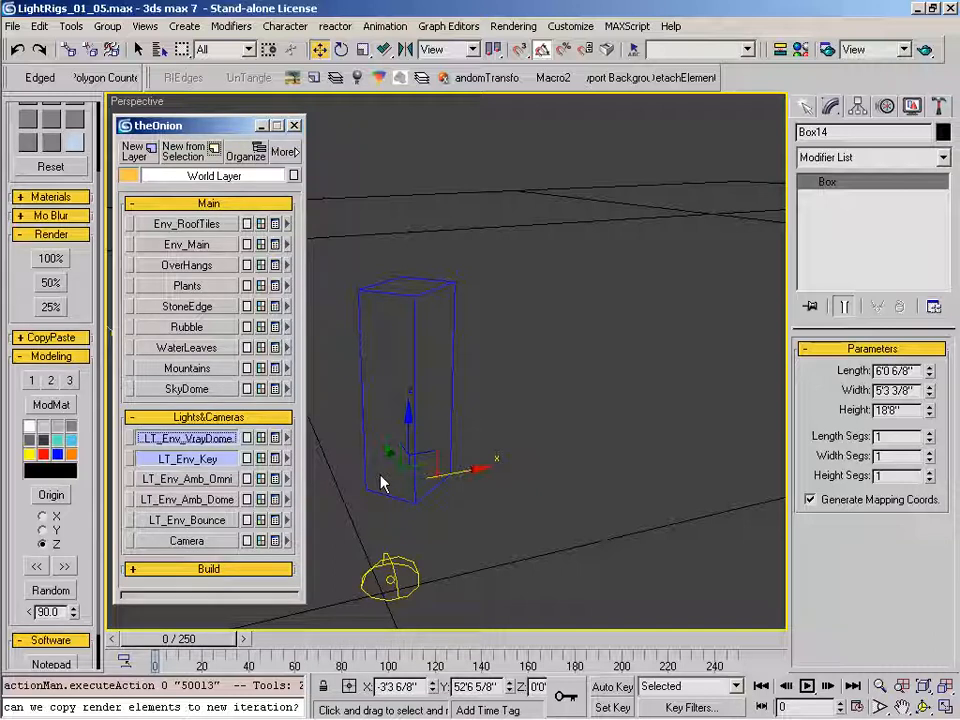
alt+middle_drag(395, 421, 428, 420)
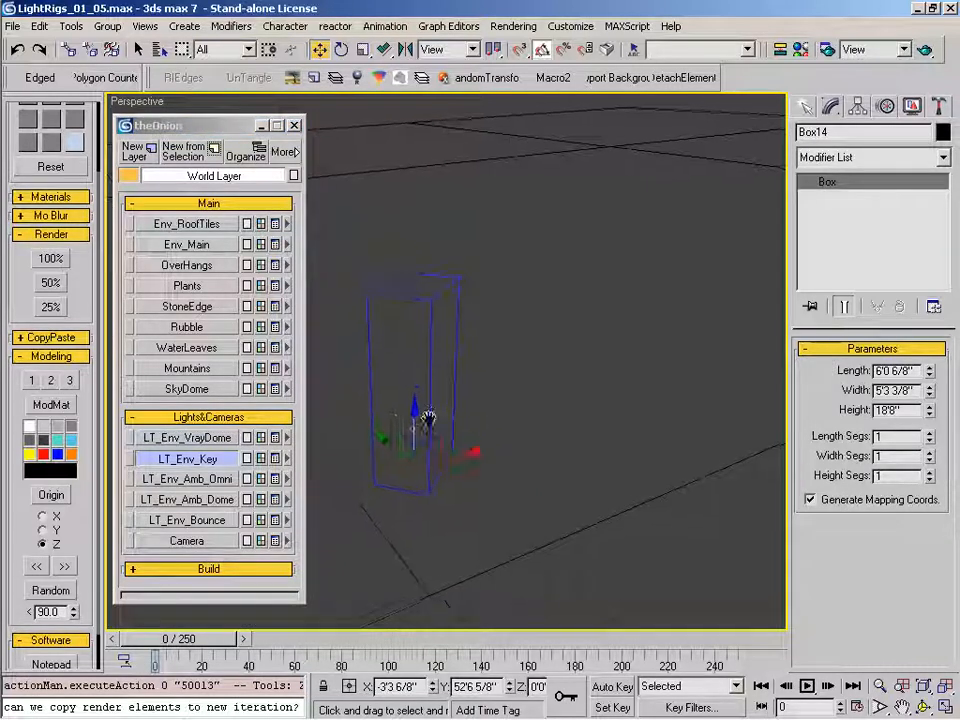
click(51, 283)
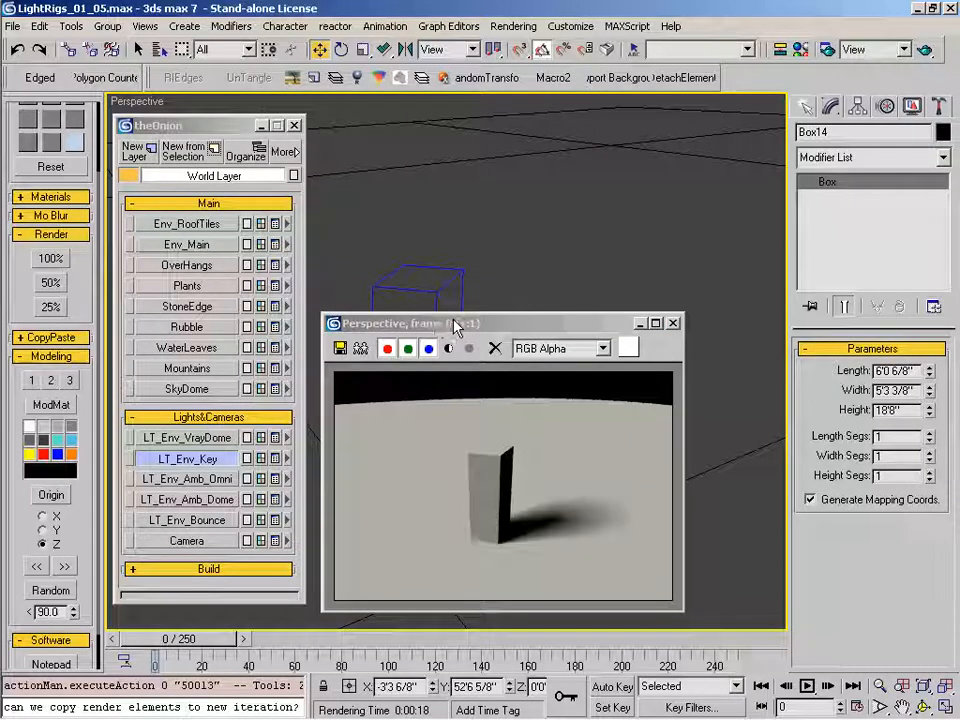
drag(455, 324, 455, 331)
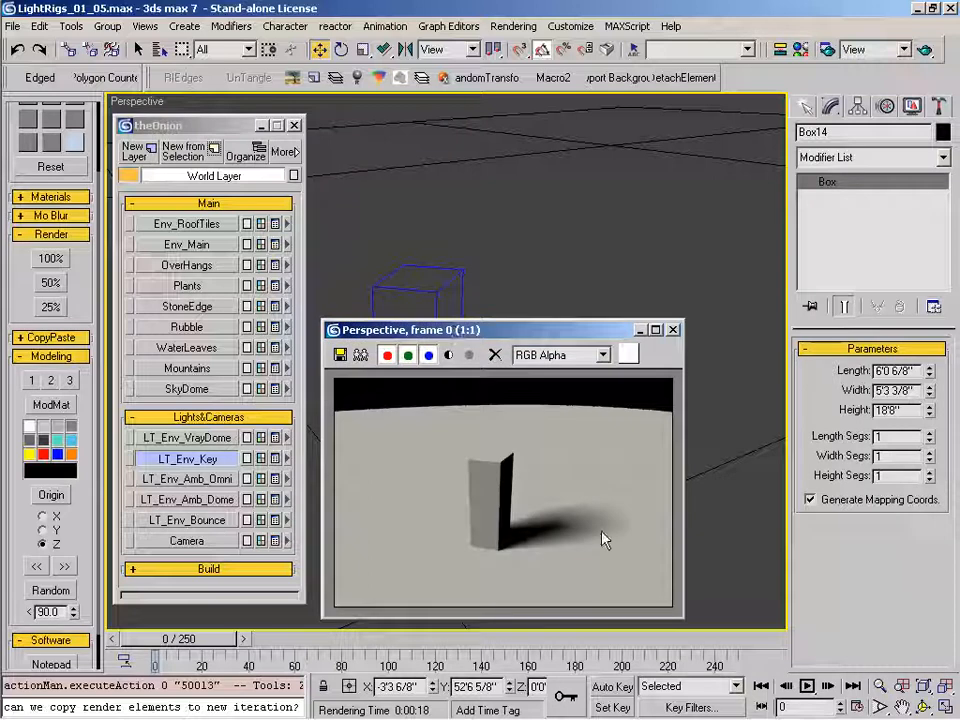
Select the Direct01 light, compare its area shadow sizes with the rendered shadow, and close the rendered frame.
key(h)
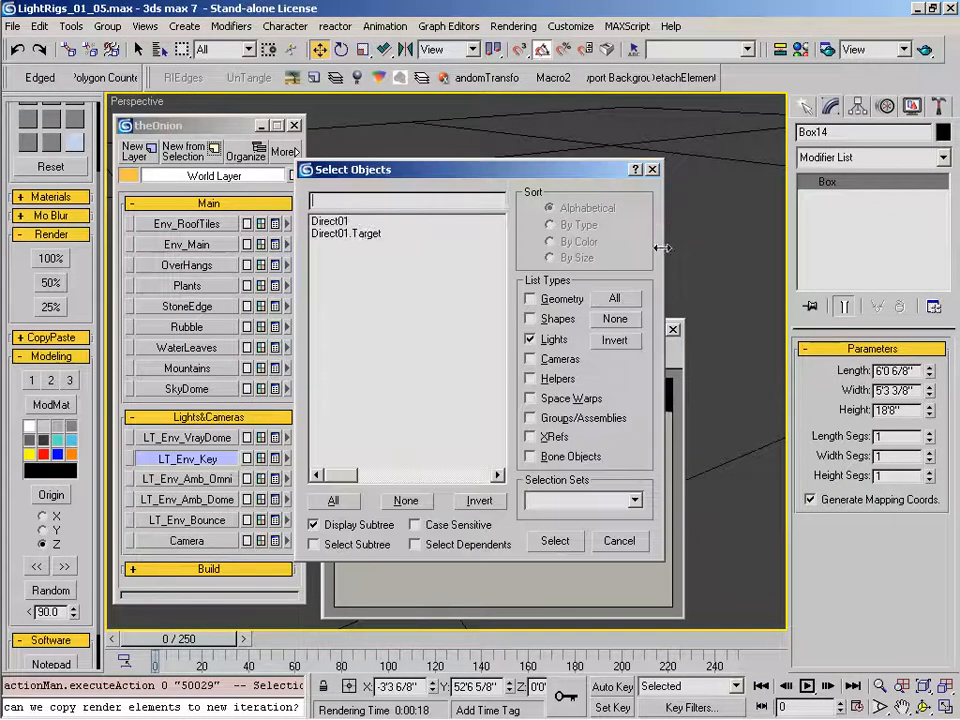
double_click(341, 224)
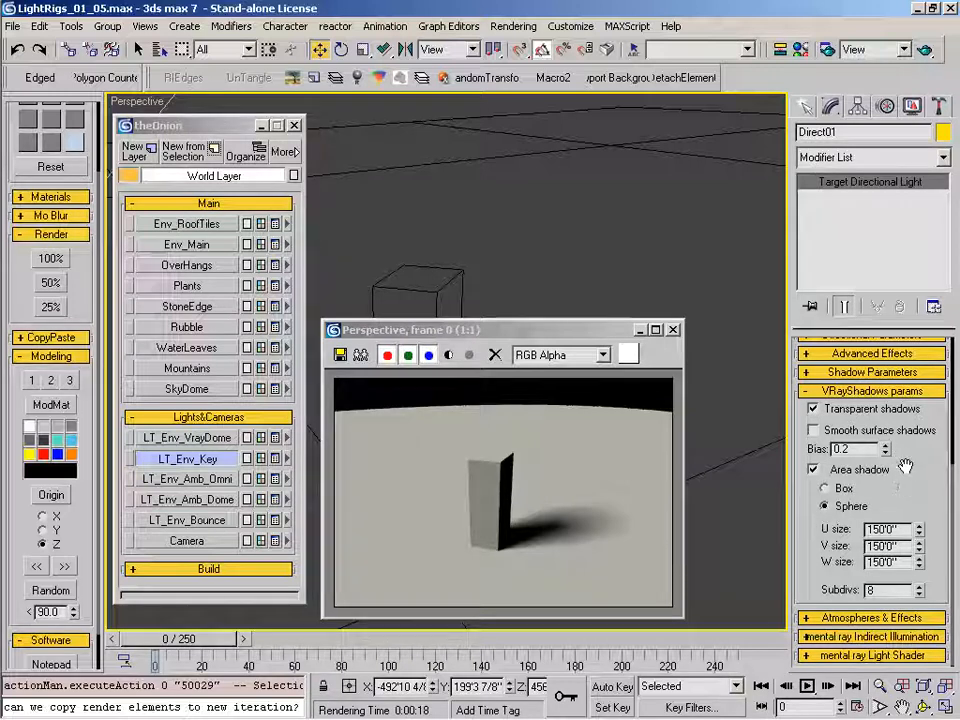
double_click(888, 529)
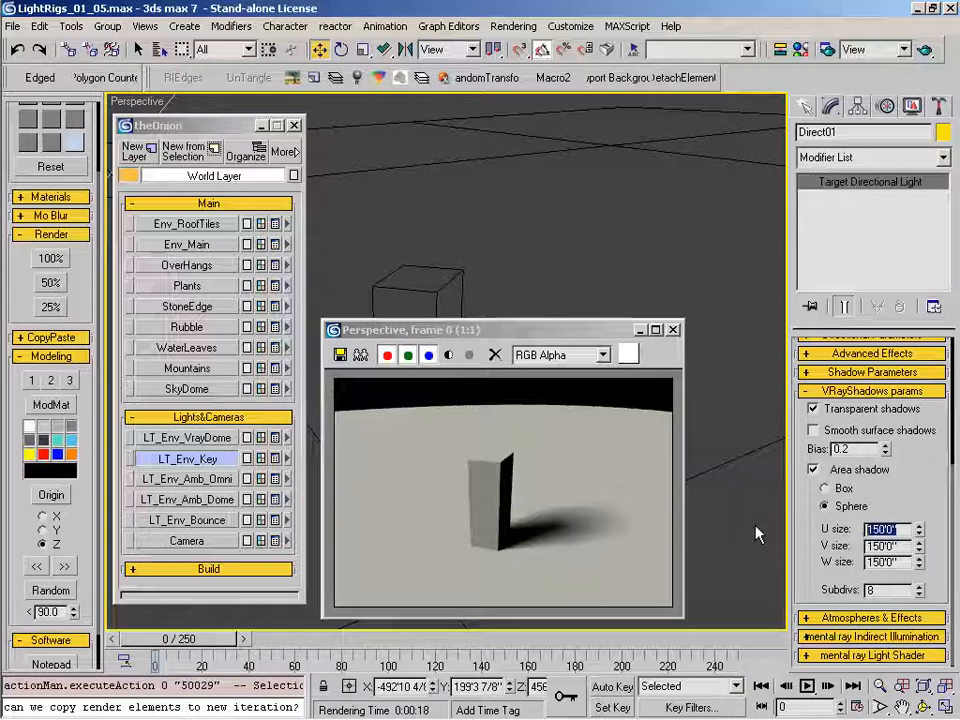
click(573, 334)
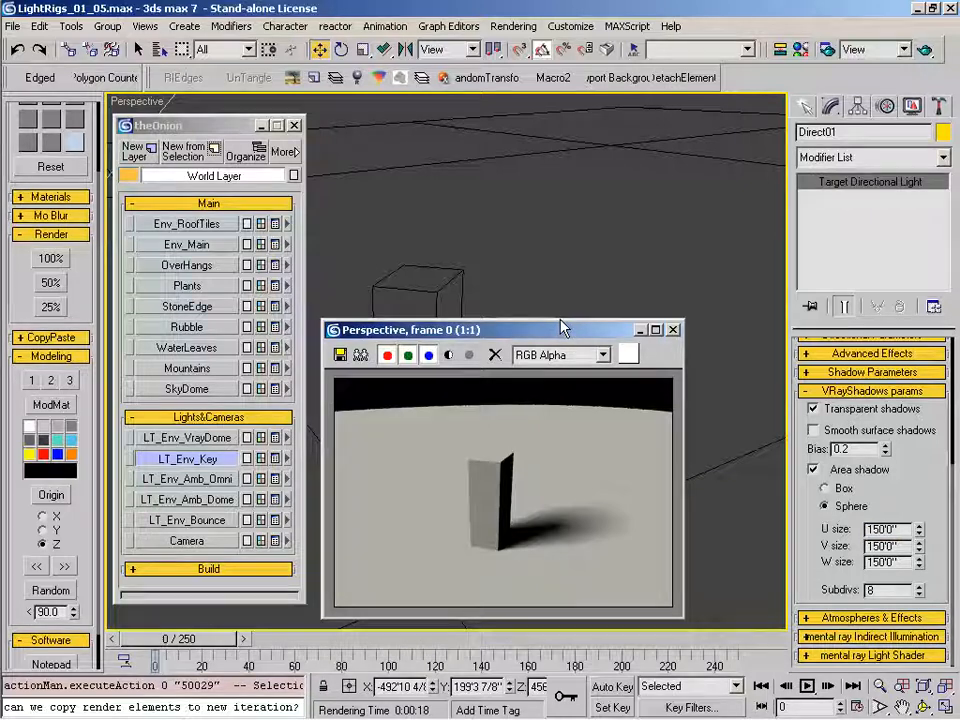
drag(572, 334, 561, 320)
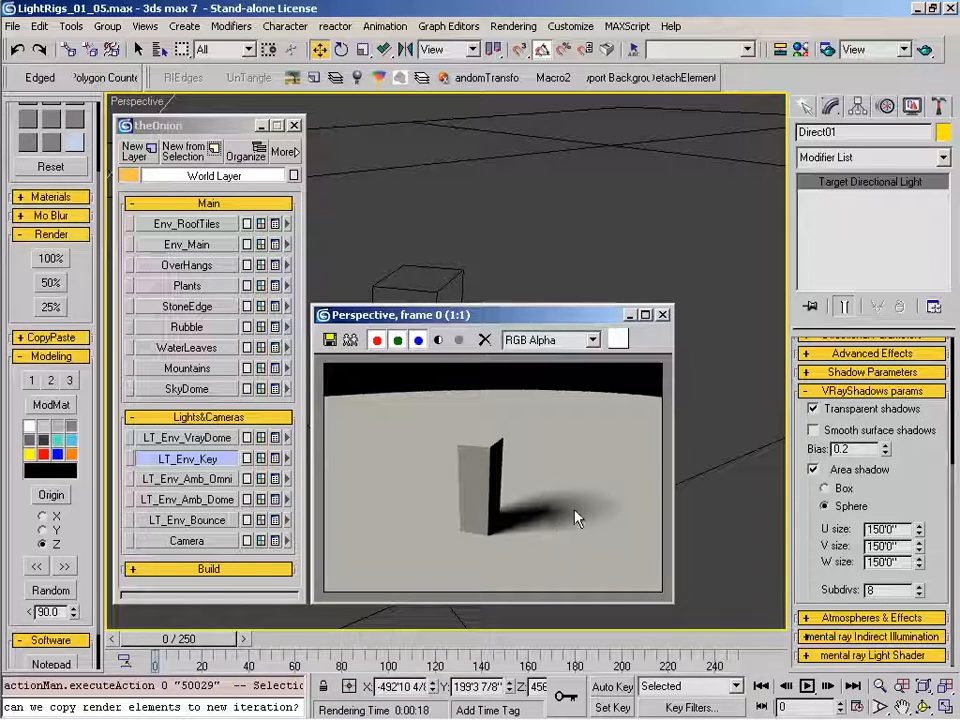
drag(565, 318, 580, 321)
click(677, 316)
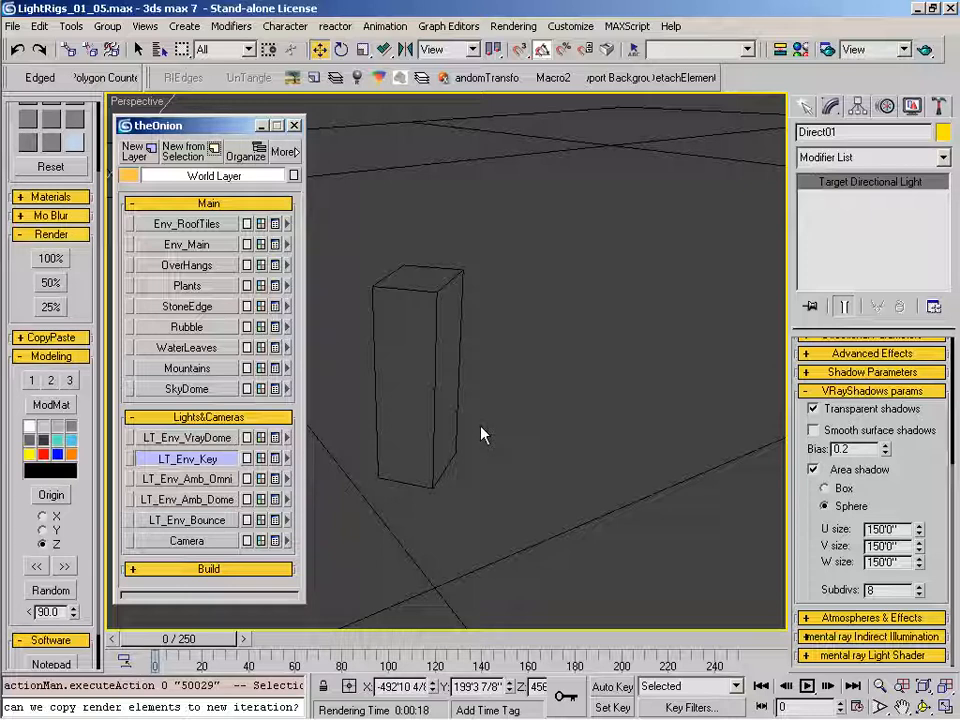
Return to the Camera01 view and set the U, V and W sizes of Direct01's area shadow to 20'.
middle_drag(469, 435, 555, 443)
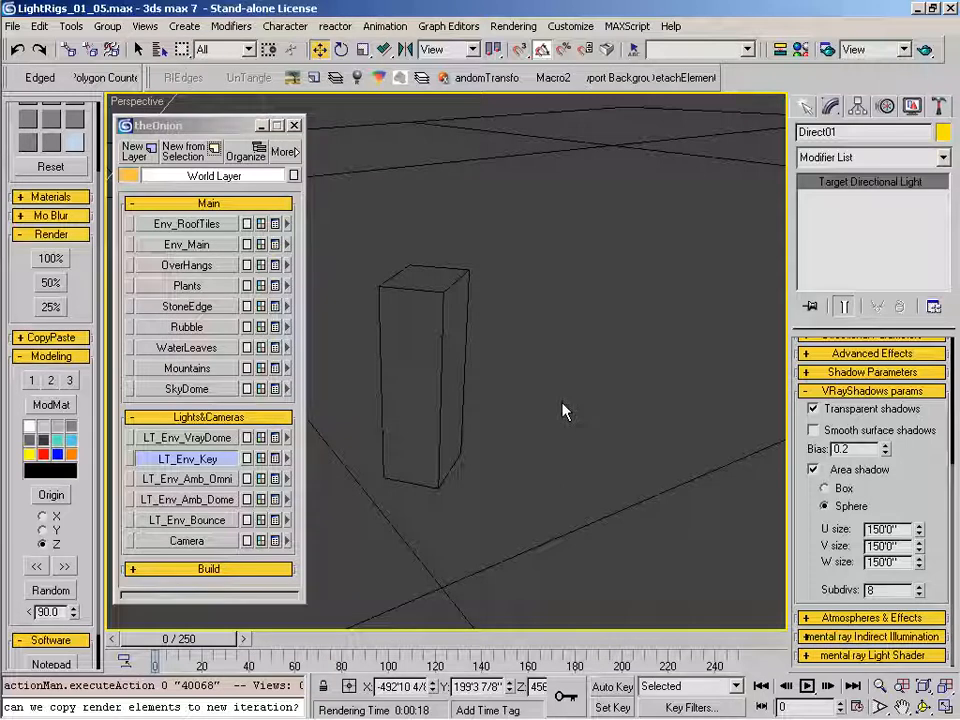
key(c)
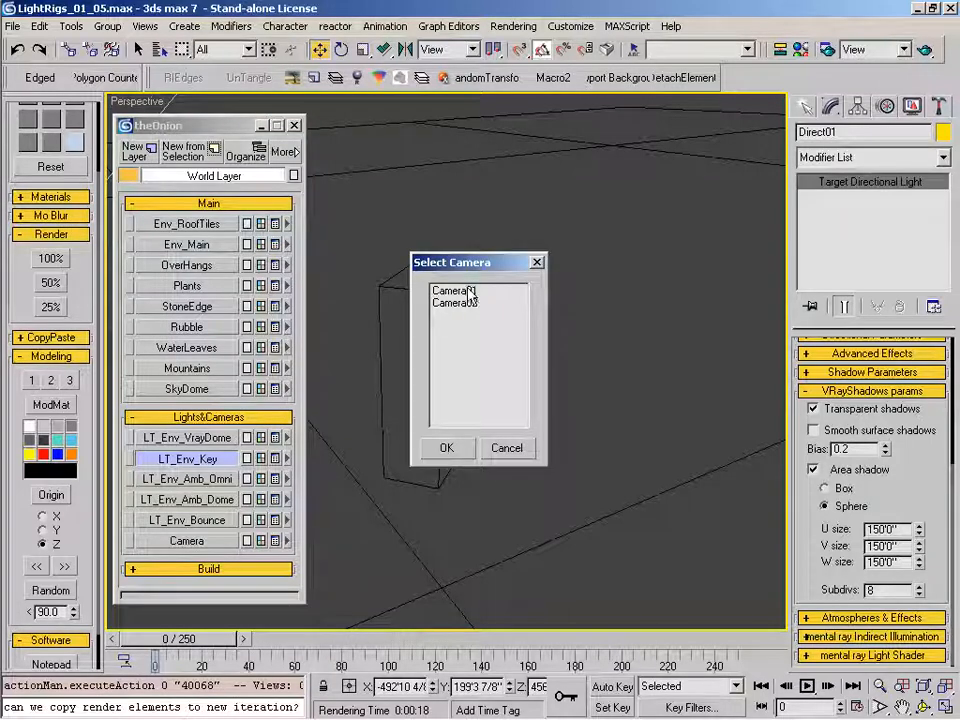
double_click(466, 292)
drag(531, 386, 604, 454)
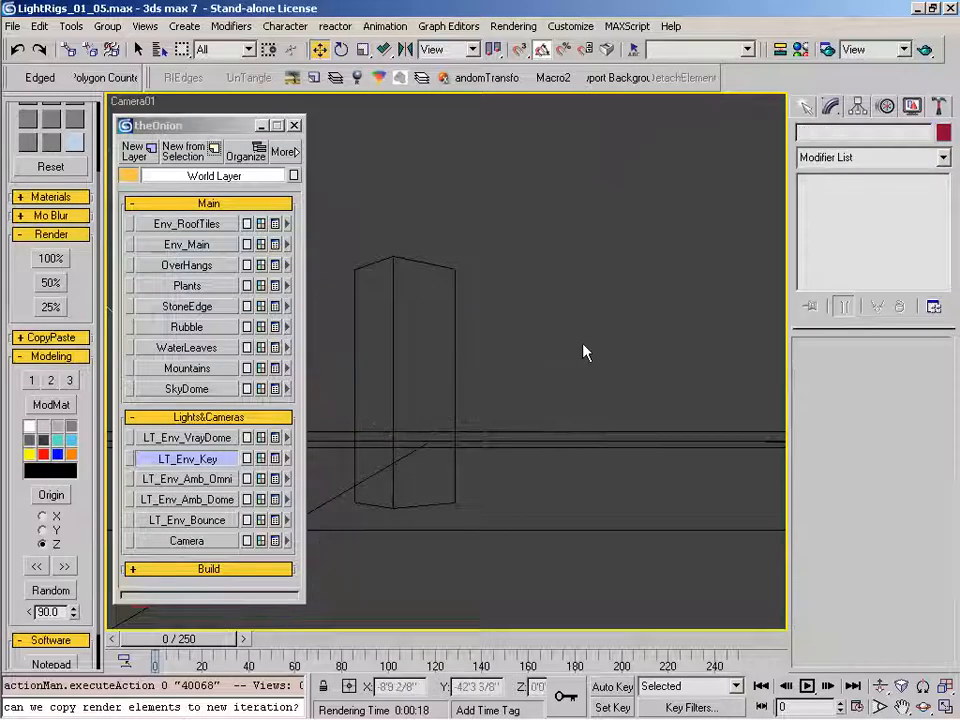
key(h)
double_click(328, 216)
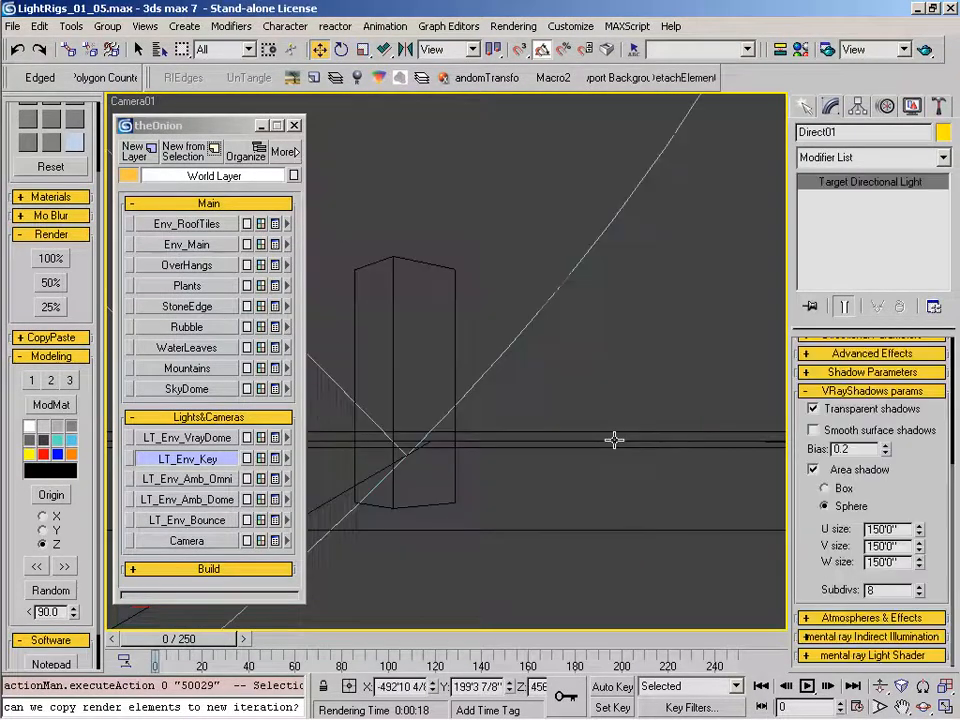
double_click(901, 530)
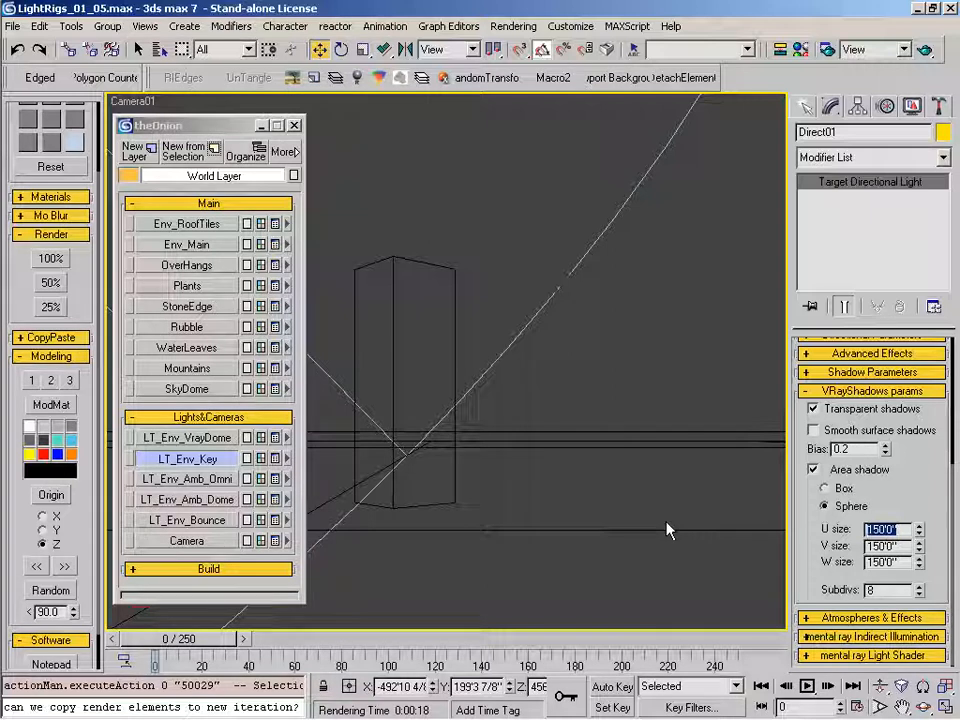
text(20')
key(Tab)
text(20')
key(Tab)
text(20')
key(Return)
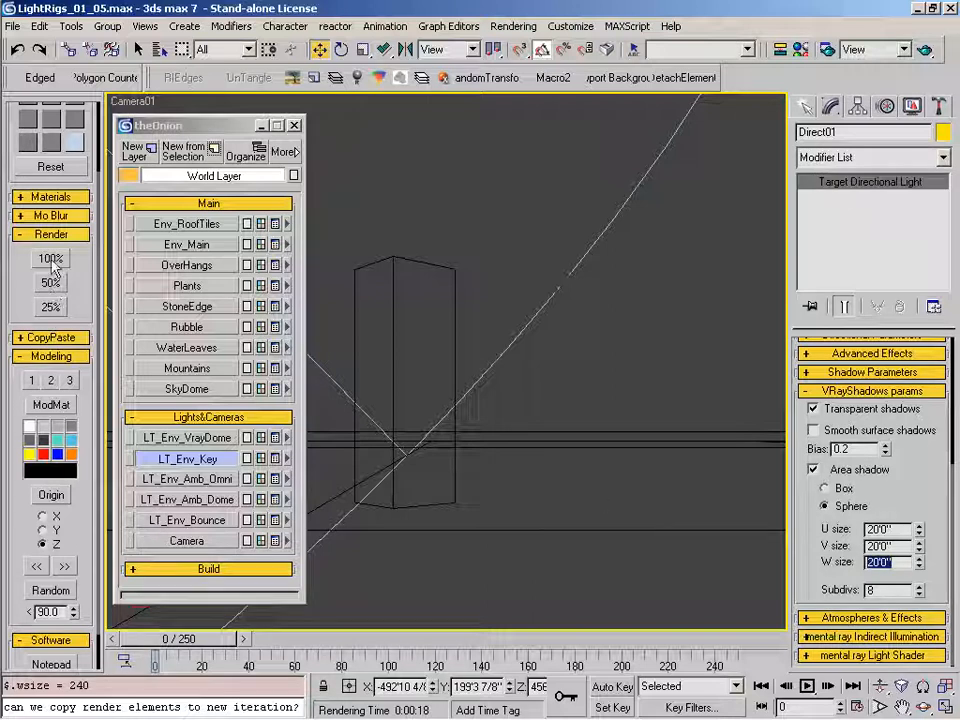
Render the box scene from Camera01 at 50% size to examine the shadow, and close the rendered frame.
click(50, 284)
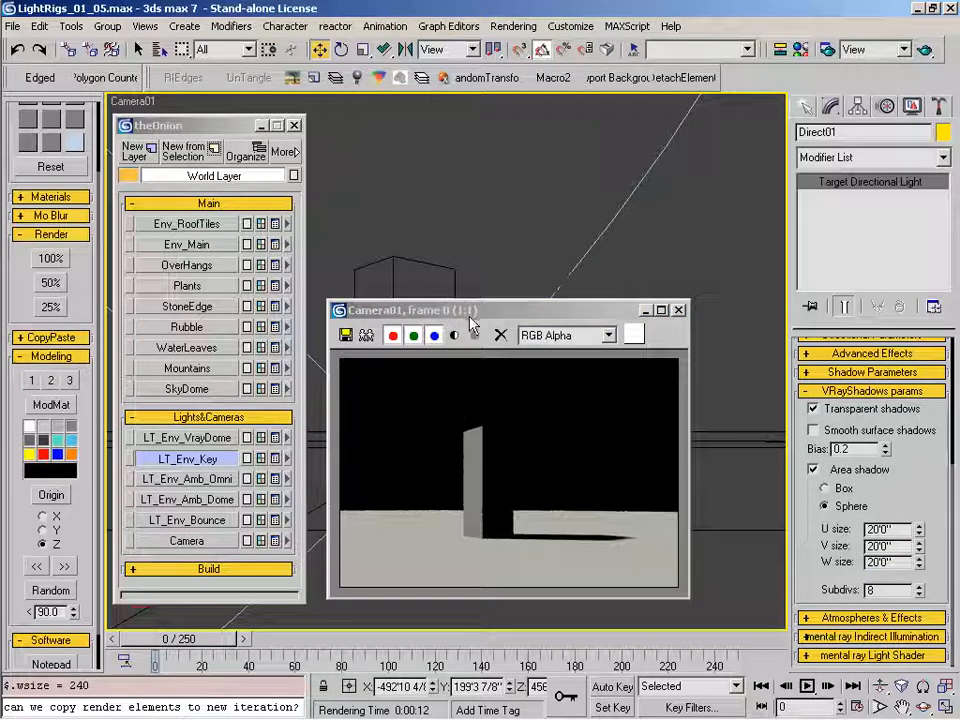
drag(470, 314, 478, 312)
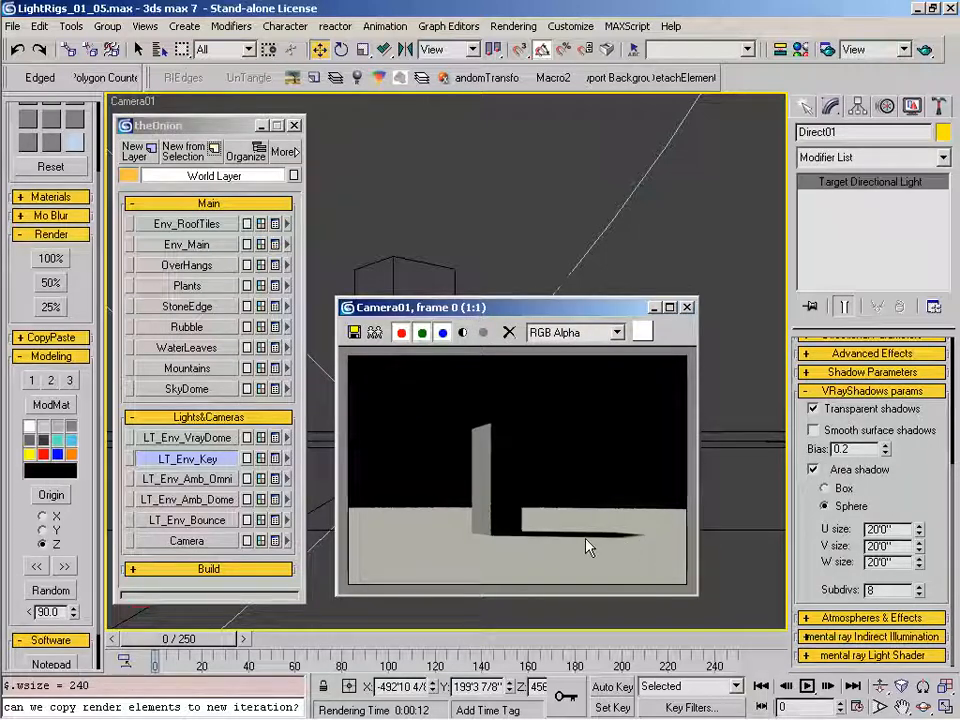
click(687, 307)
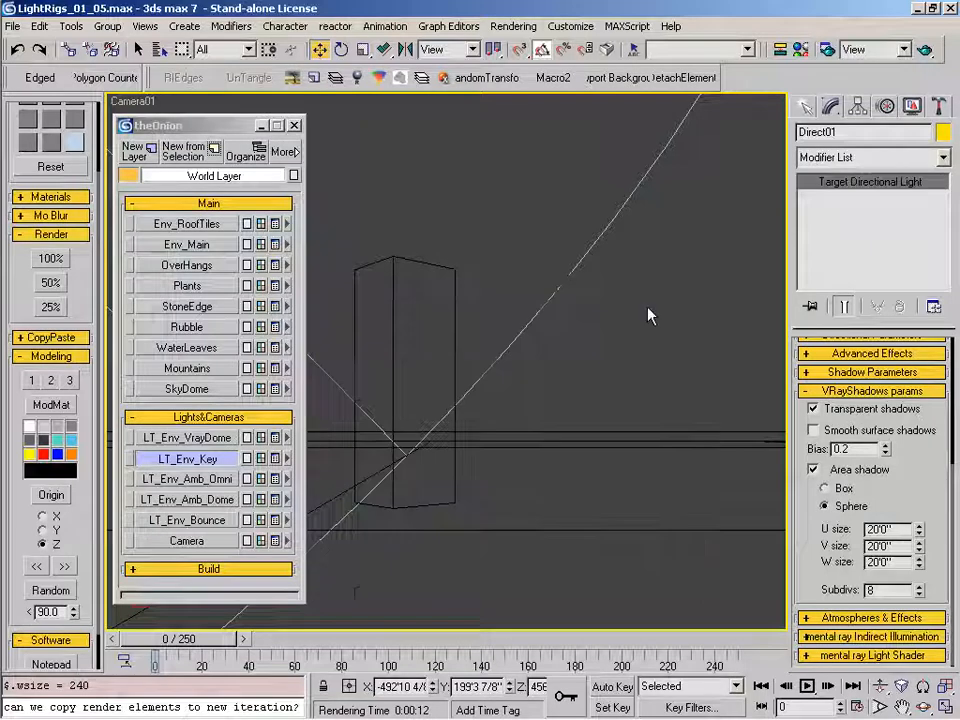
Switch to a raised Perspective view of the test box and set its height to 10'.
click(454, 307)
key(p)
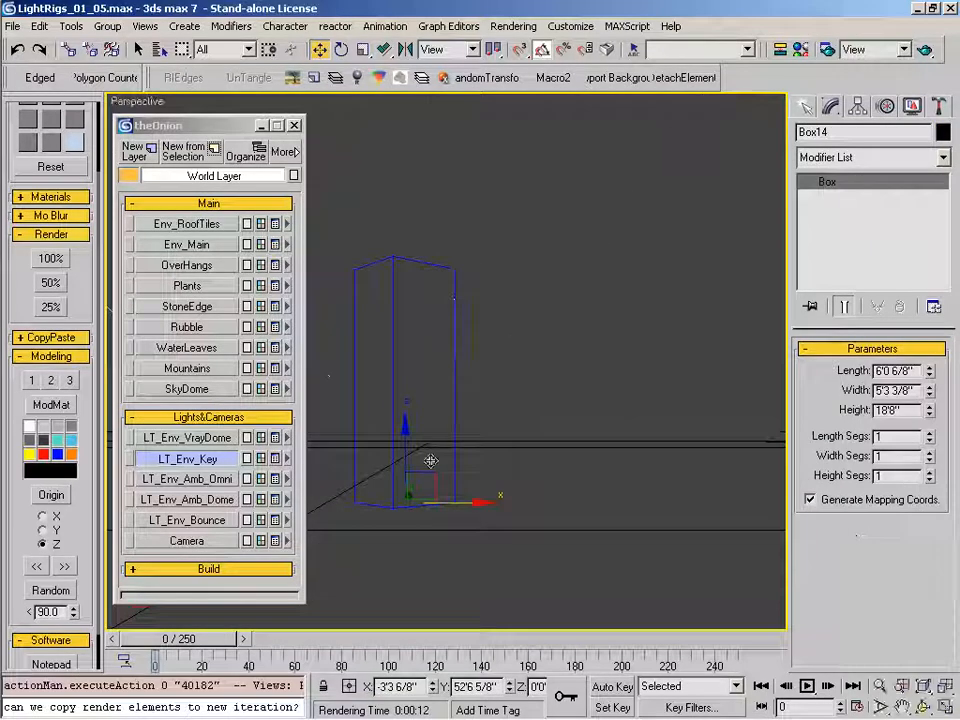
alt+middle_drag(454, 480, 465, 501)
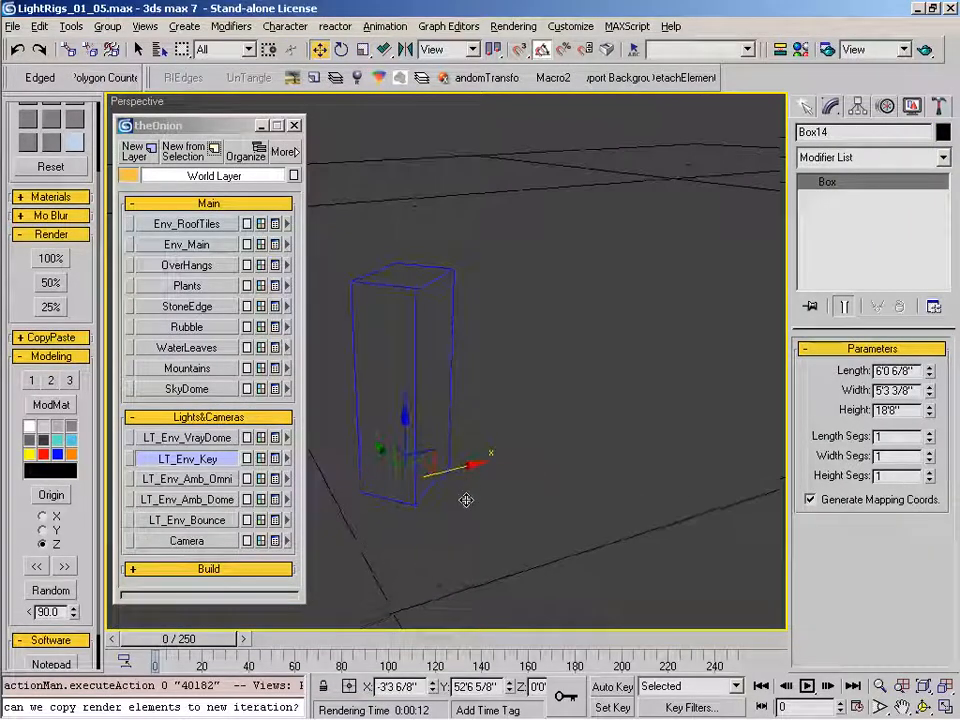
double_click(906, 410)
text(10)
key(Return)
Render a closer Perspective view of the shortened box at 50% size to examine its shadow edges.
key(alt+z)
drag(467, 516, 485, 330)
key(w)
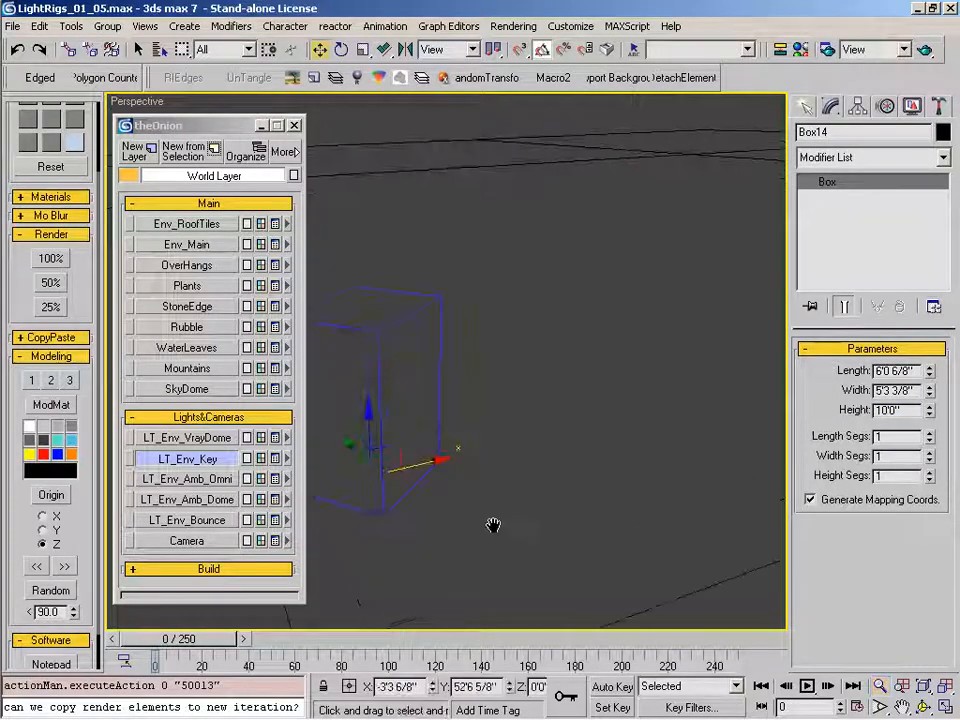
click(54, 283)
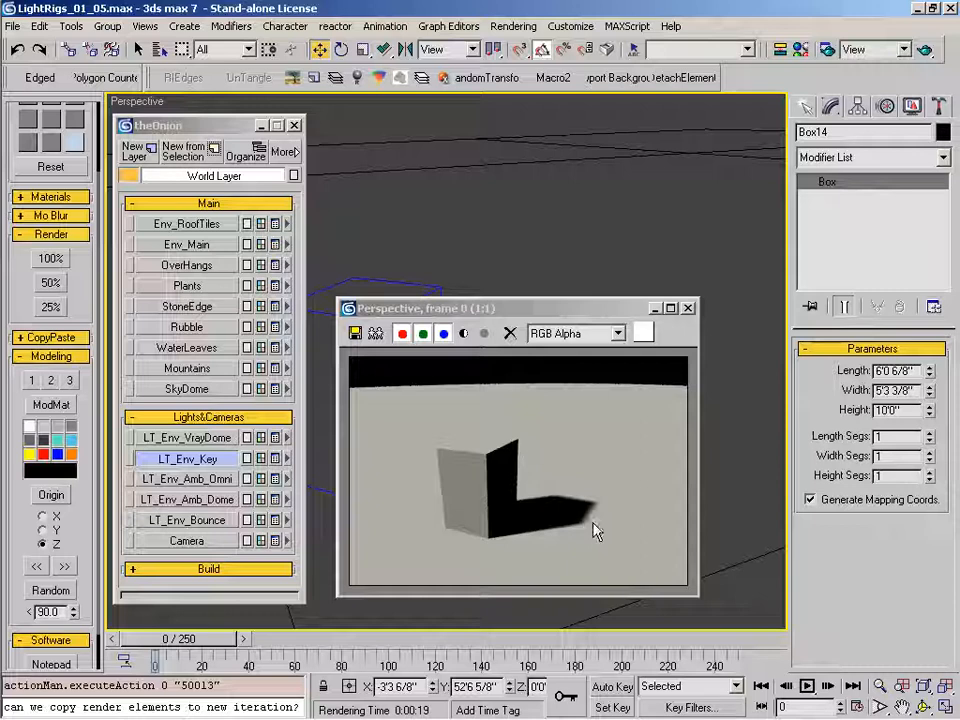
drag(620, 315, 601, 285)
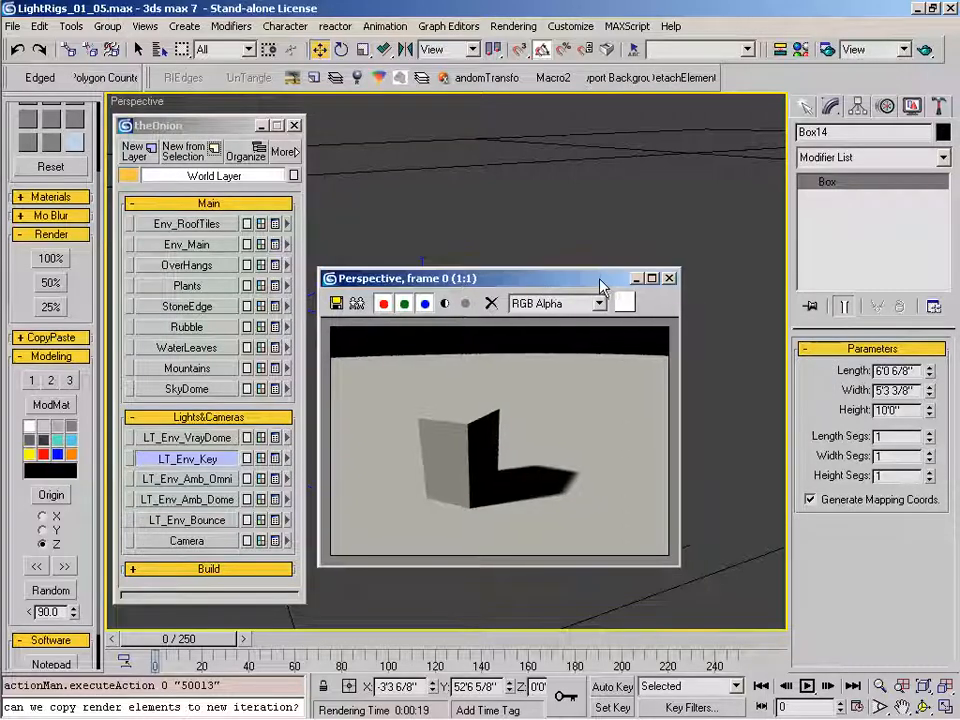
Select the Direct01 light and set the U, V and W sizes of its area shadow to 10'.
key(h)
click(362, 224)
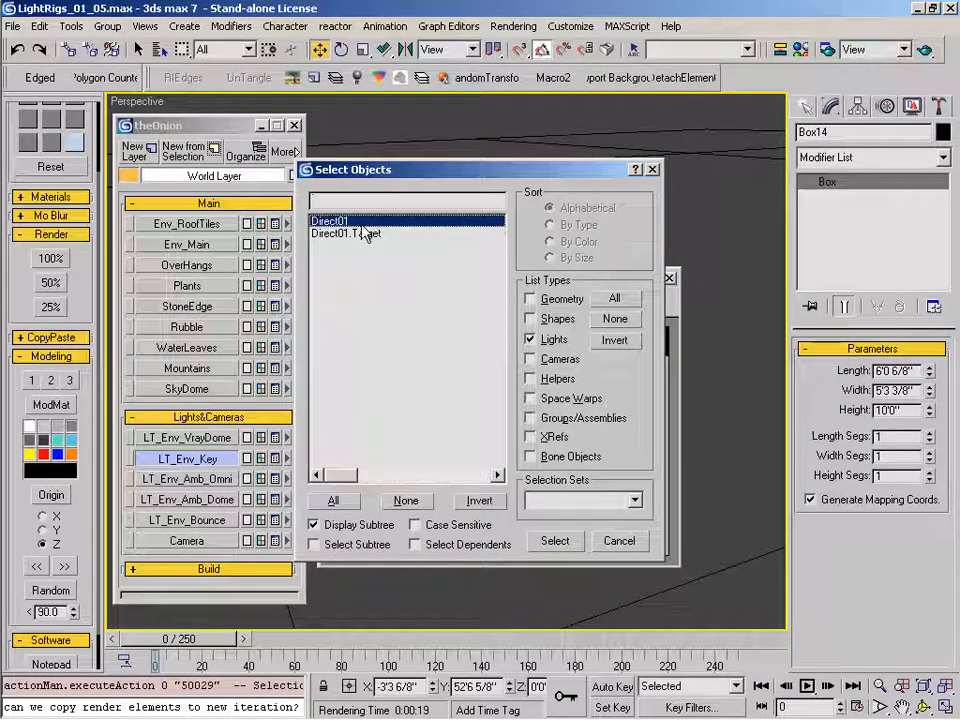
click(553, 540)
double_click(884, 529)
text(10)
key(Tab)
text(10)
key(Tab)
text(10)
key(Return)
Re-render the Perspective view at 50% size to check the sharper box shadow, and close the rendered frame.
click(49, 285)
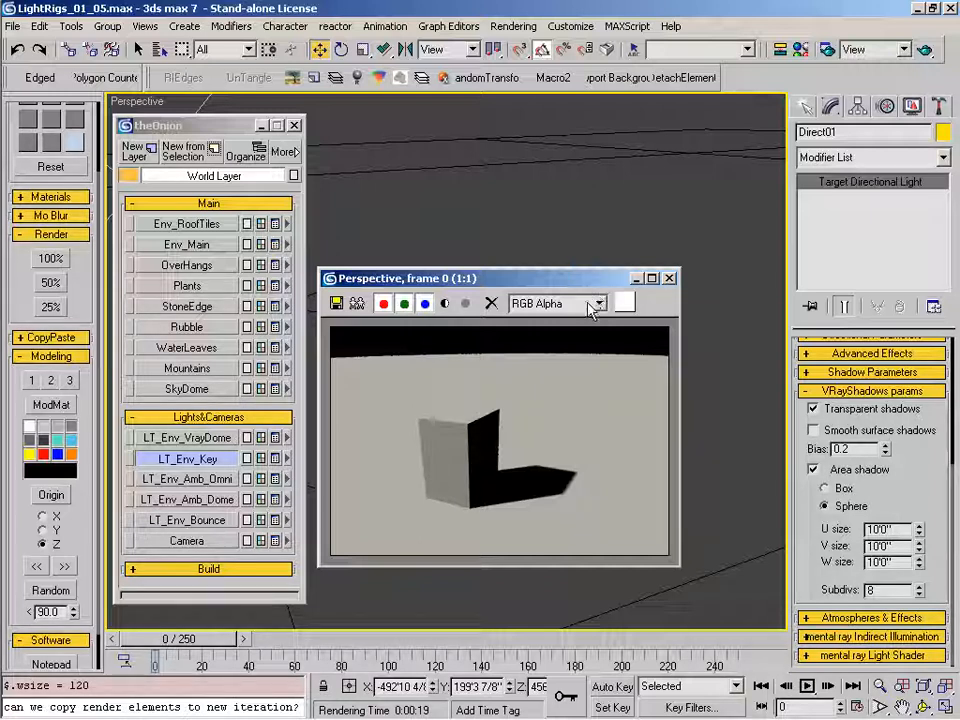
drag(594, 280, 587, 316)
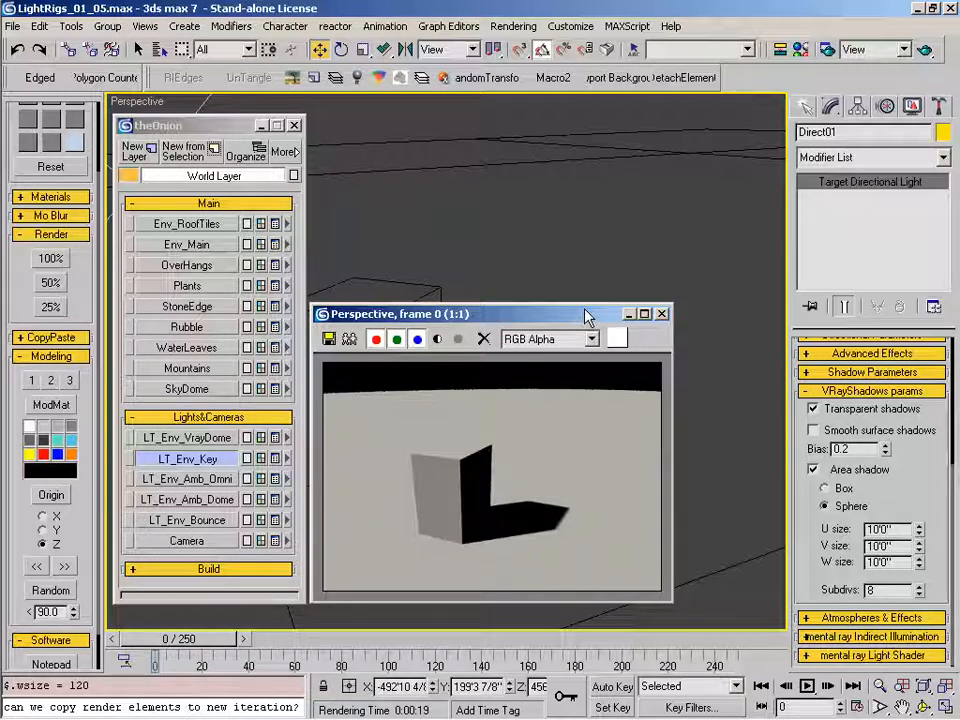
click(661, 313)
Delete the test box and its ground plane from the scene.
click(435, 137)
click(424, 313)
click(417, 297)
key(Delete)
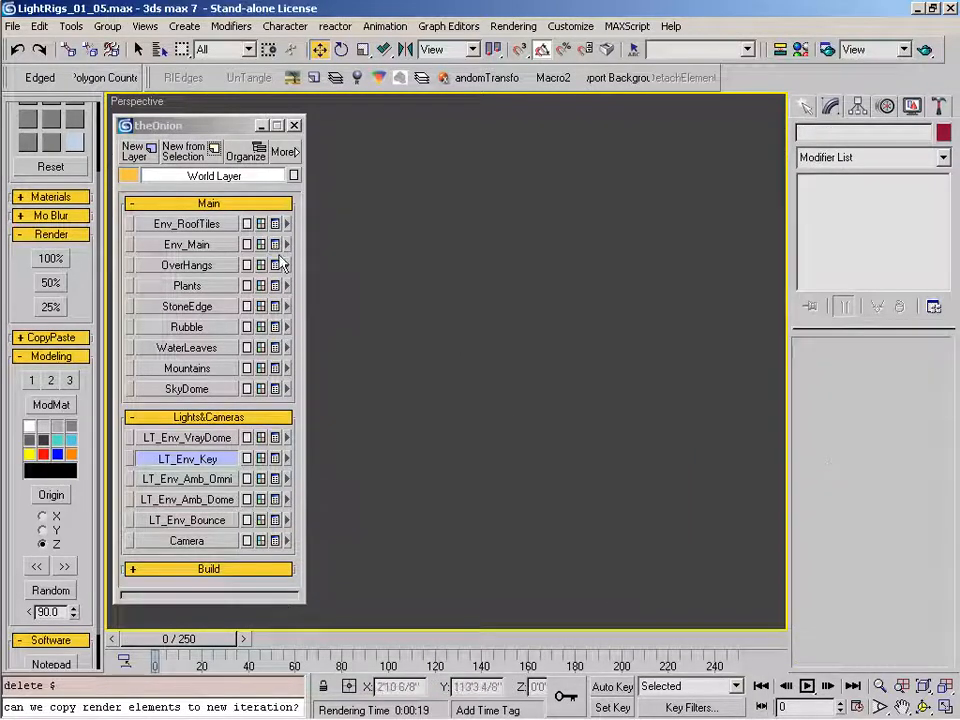
Unhide the SkyDome, StoneEdge and Env_Main layers, leaving Env_RoofTiles hidden.
click(193, 389)
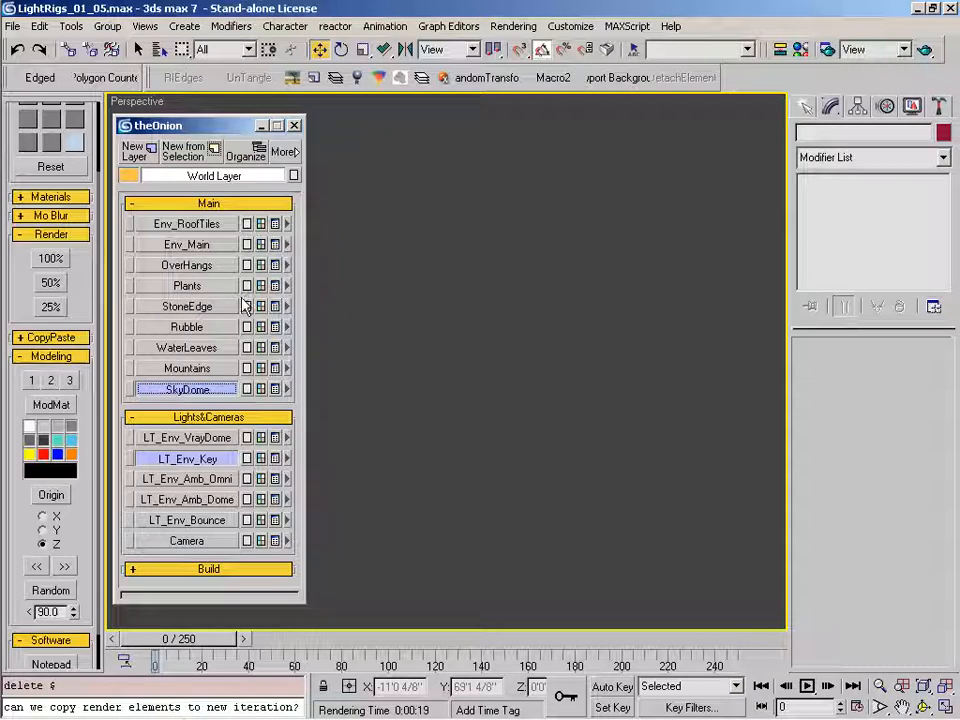
click(190, 306)
click(197, 226)
click(197, 226)
click(190, 244)
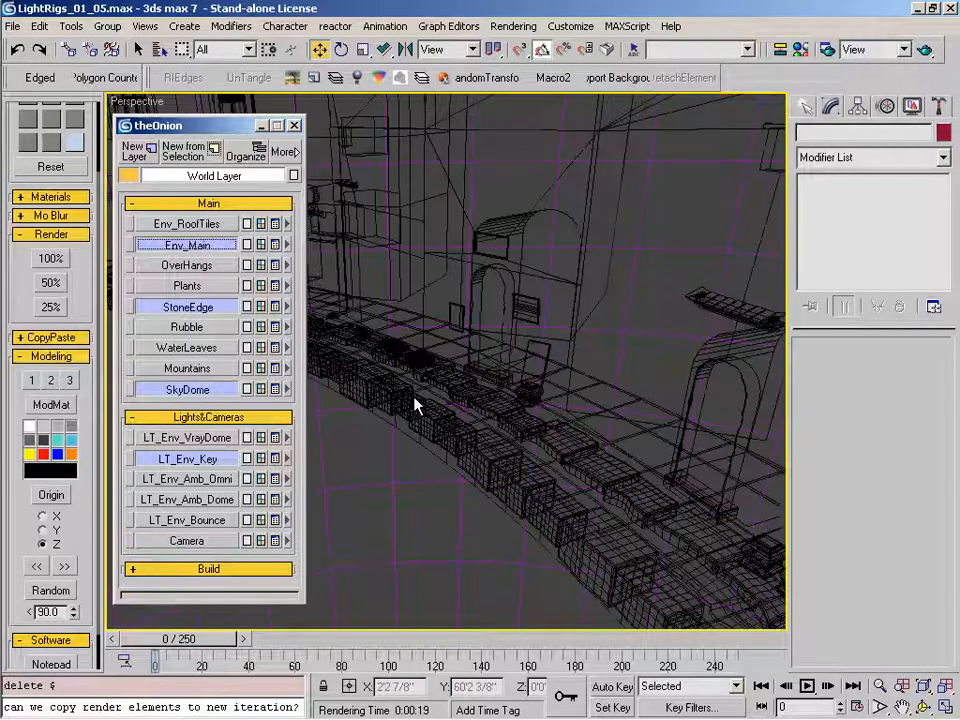
Unhide the LT_Env_VrayDome layer, close the layer manager, and render the street scene from Camera01 at 50% size.
key(c)
click(455, 291)
click(446, 447)
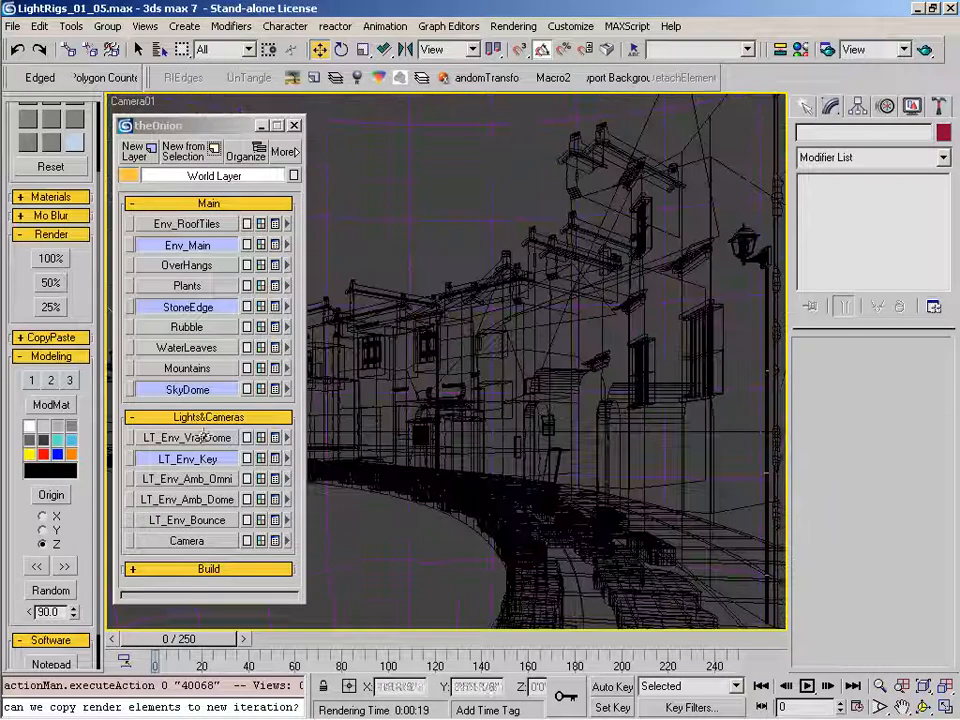
click(294, 125)
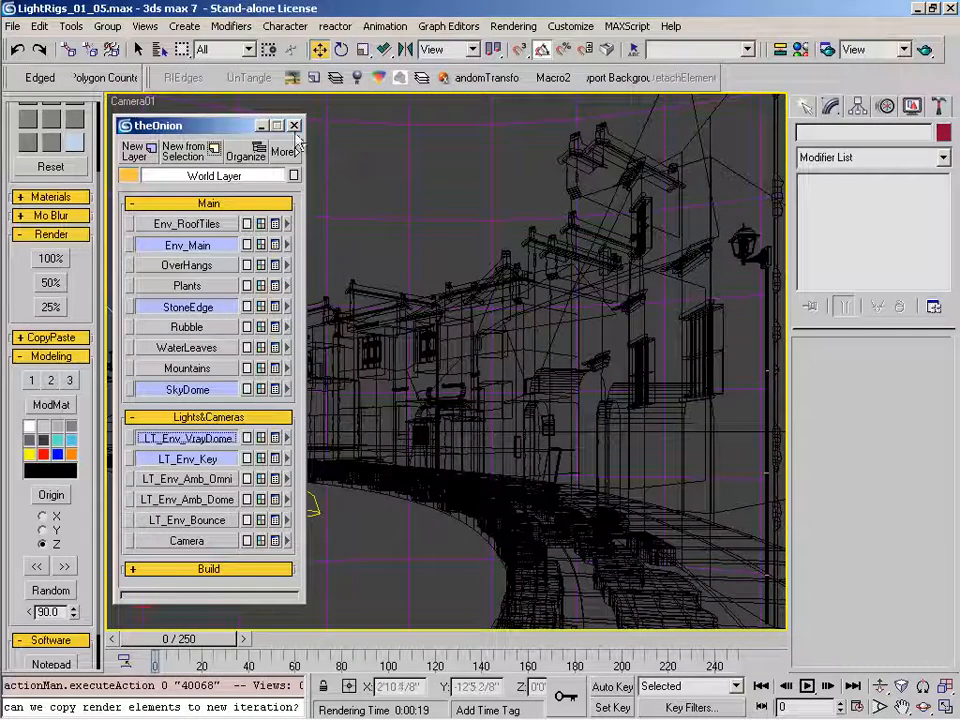
click(50, 282)
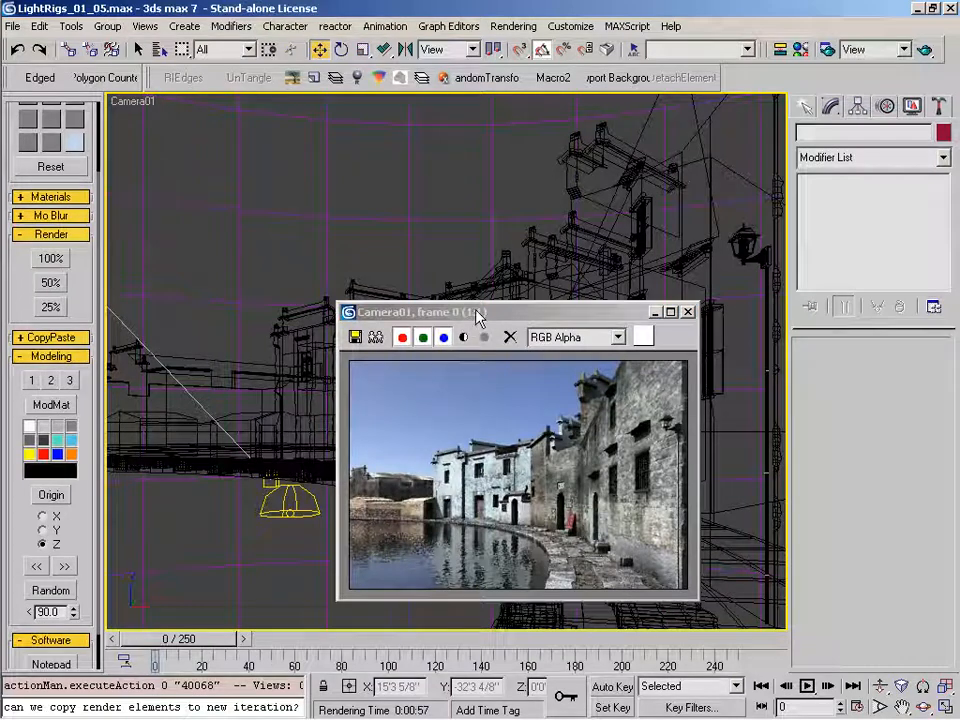
drag(484, 317, 436, 312)
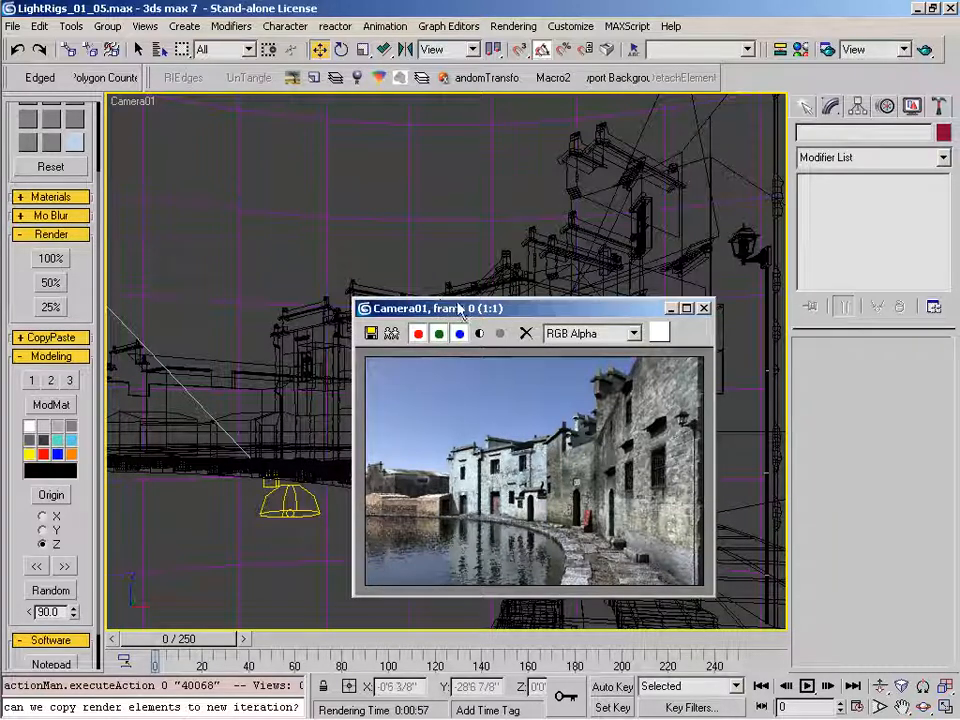
drag(486, 314, 462, 308)
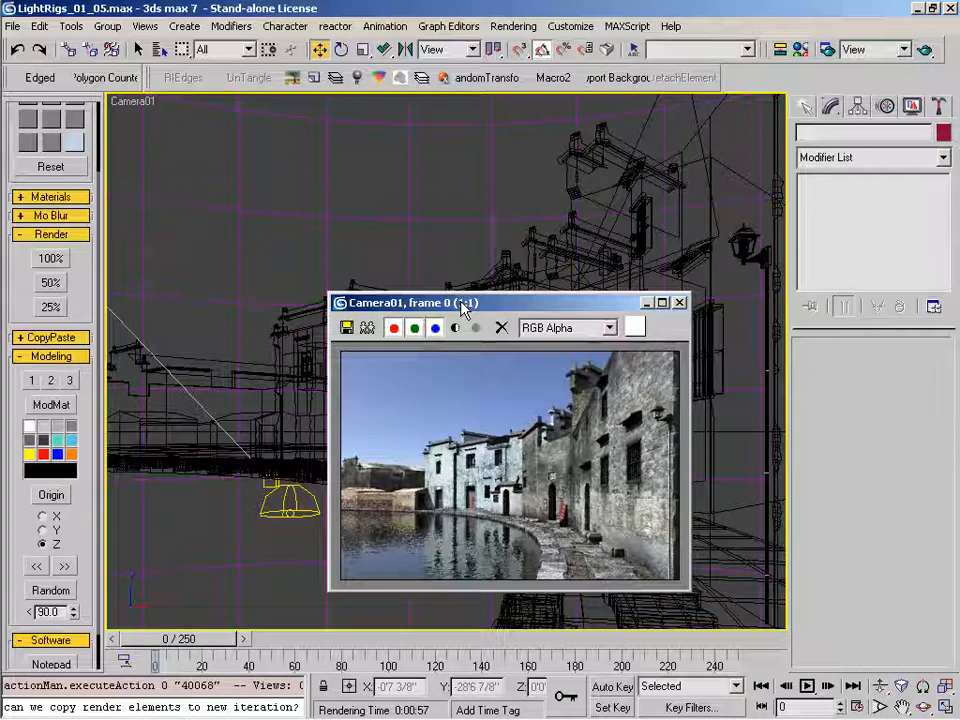
drag(462, 306, 493, 287)
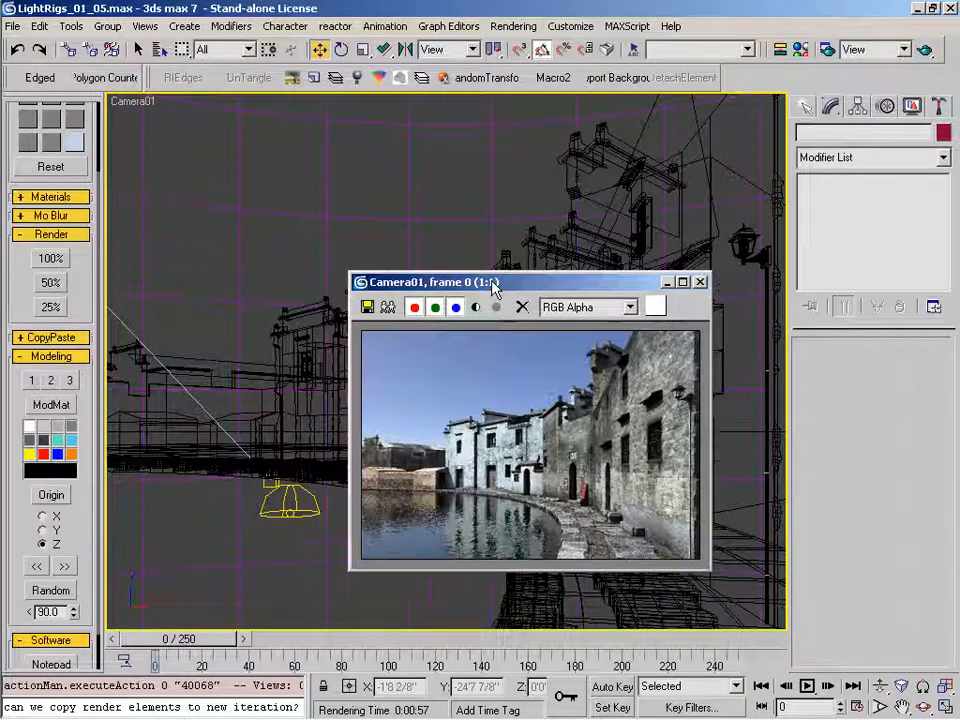
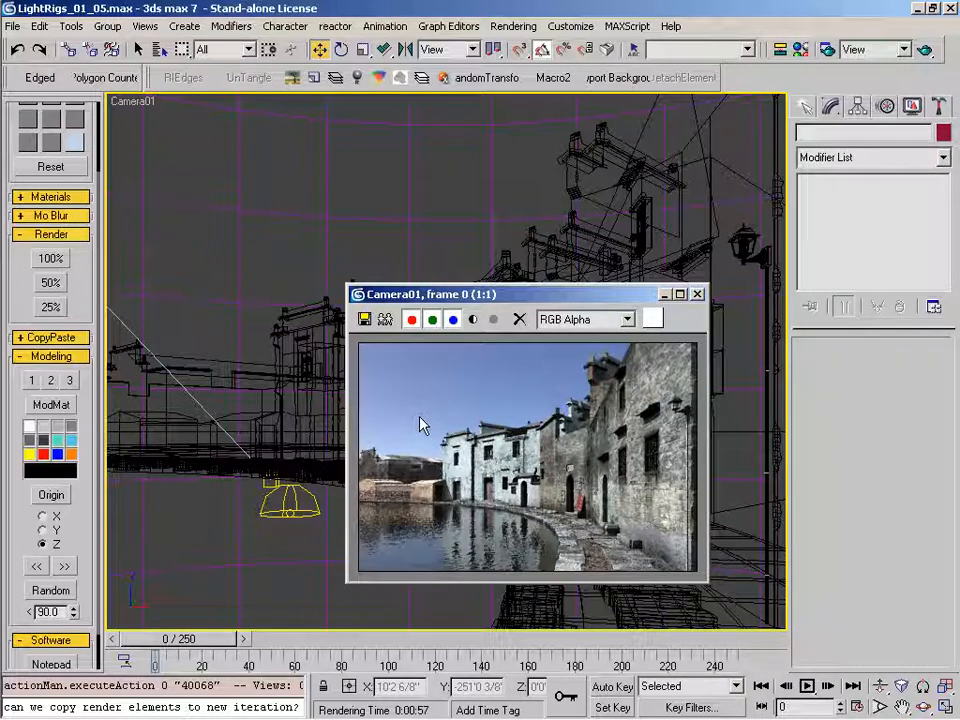
Select the key light Direct01 and turn off Area shadow in its VRayShadows parameters.
click(229, 336)
key(h)
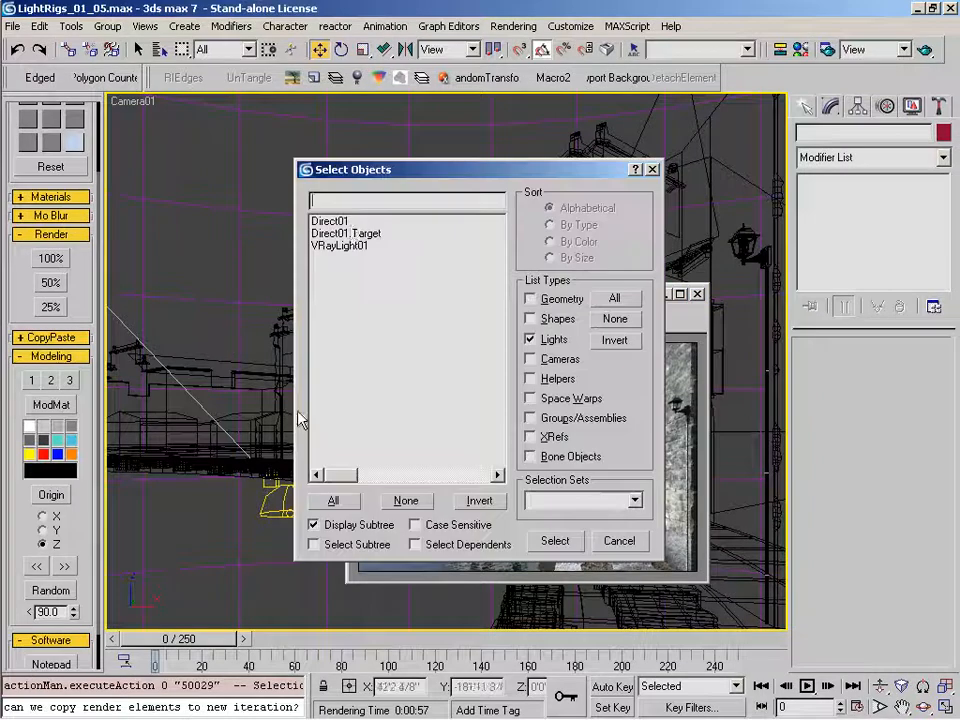
double_click(330, 221)
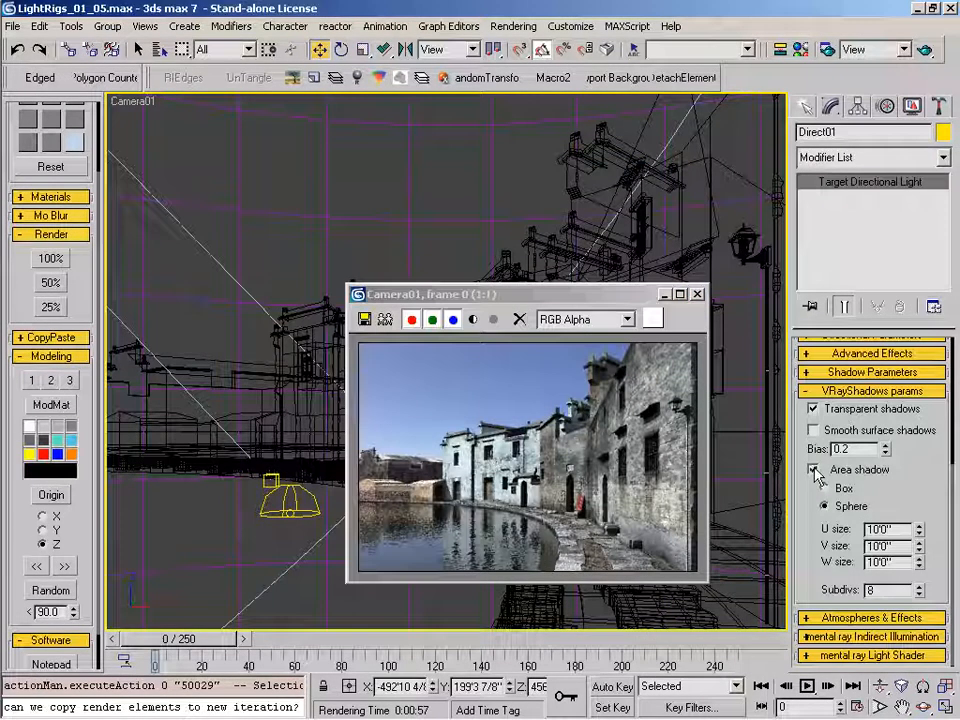
click(814, 470)
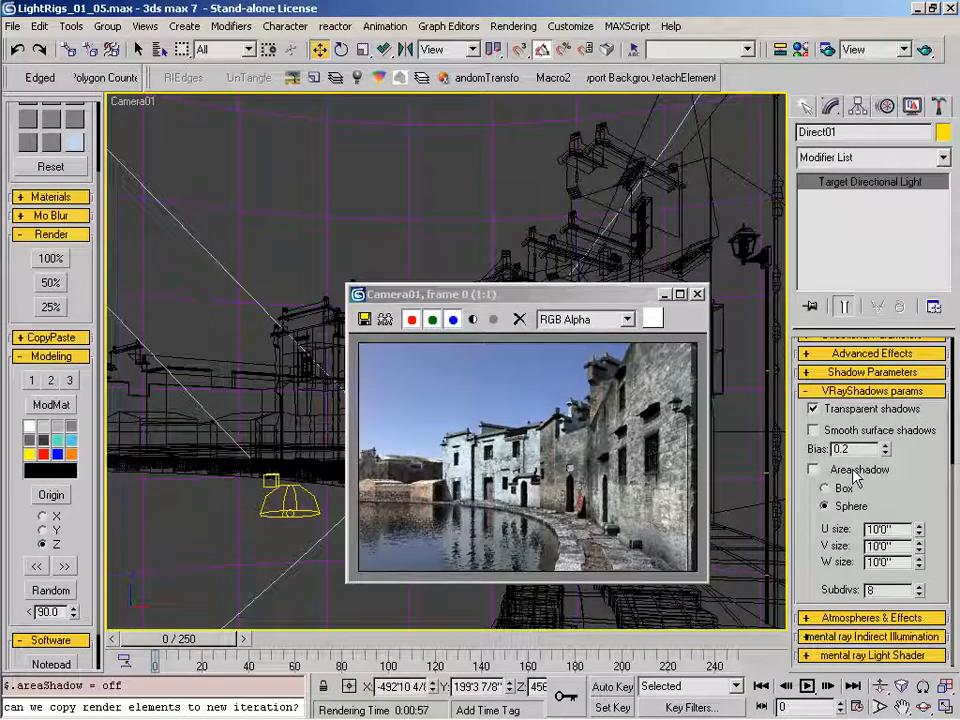
Examine the Camera01 render alongside the key light's general and VRay shadow parameters.
drag(547, 302, 465, 257)
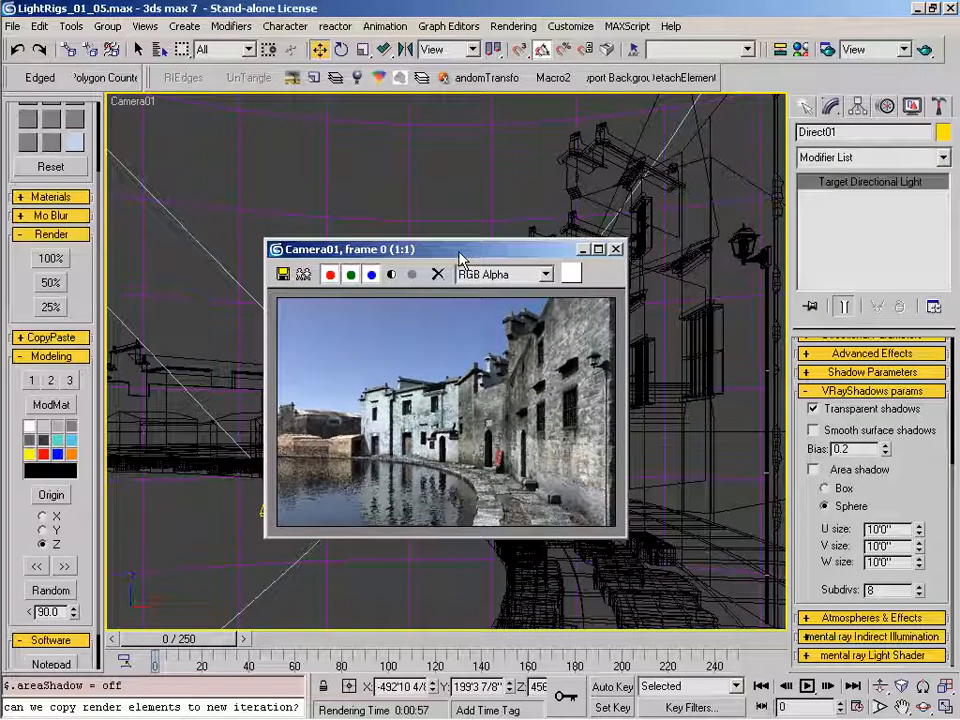
drag(461, 258, 467, 257)
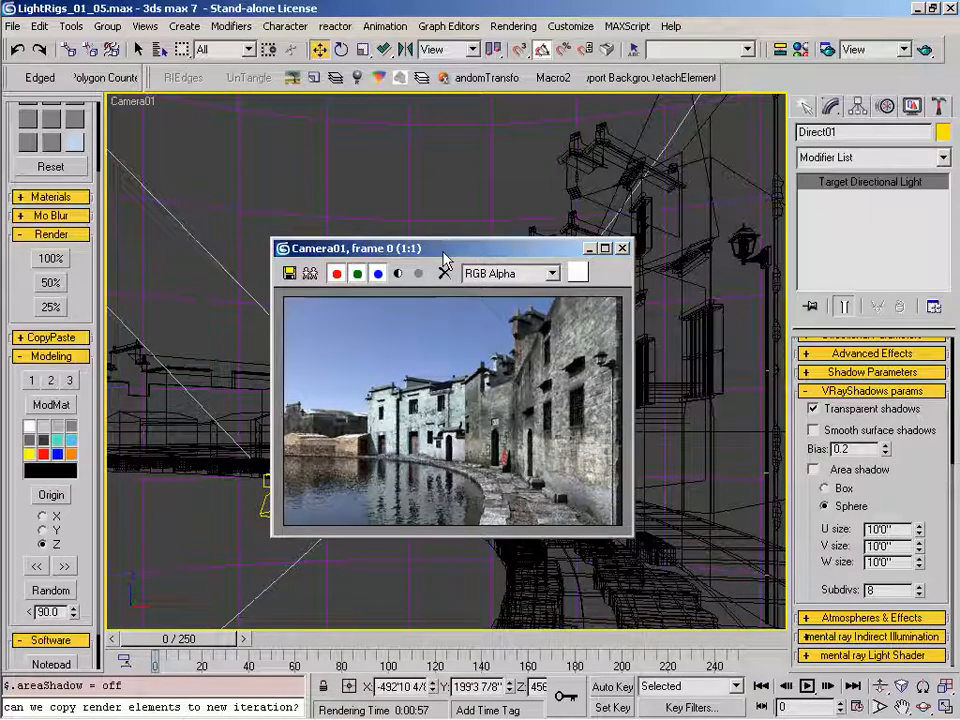
drag(445, 252, 508, 296)
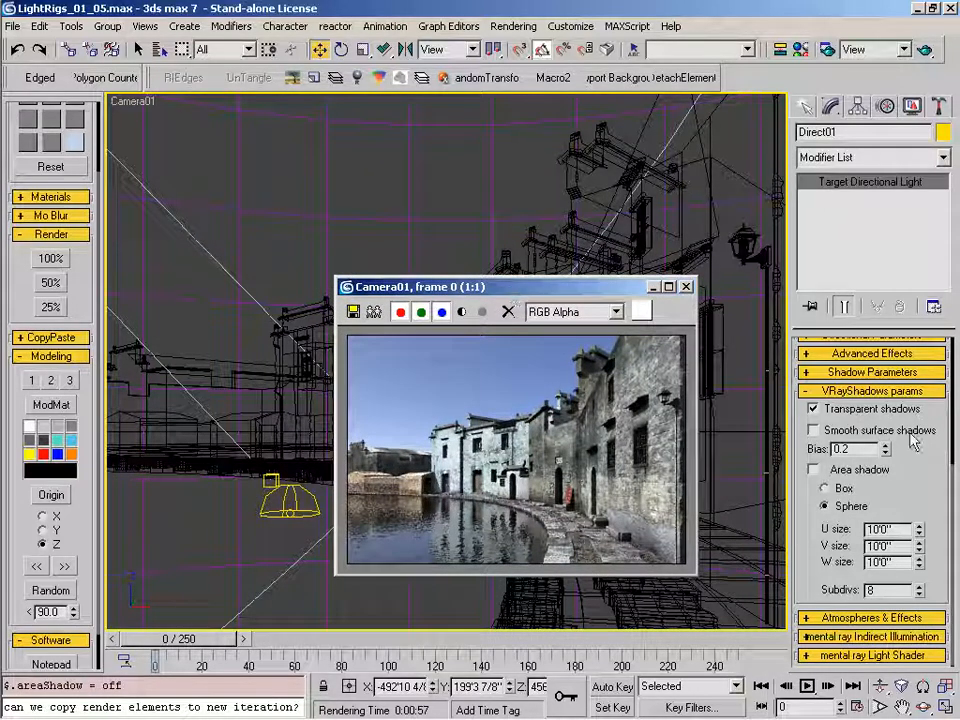
drag(855, 440, 908, 624)
drag(878, 384, 879, 461)
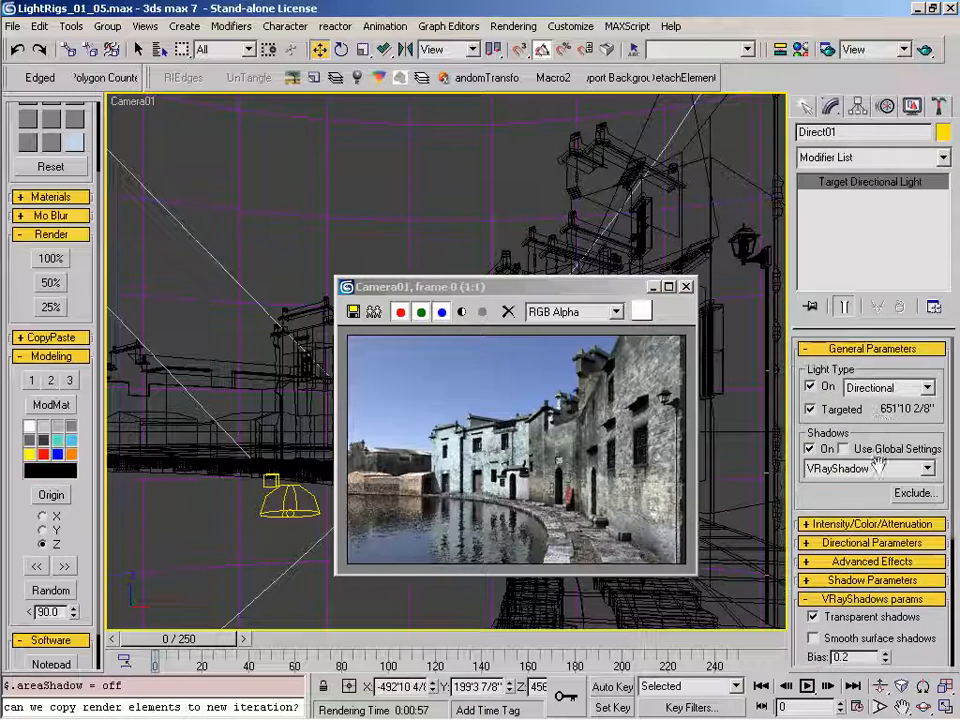
click(541, 288)
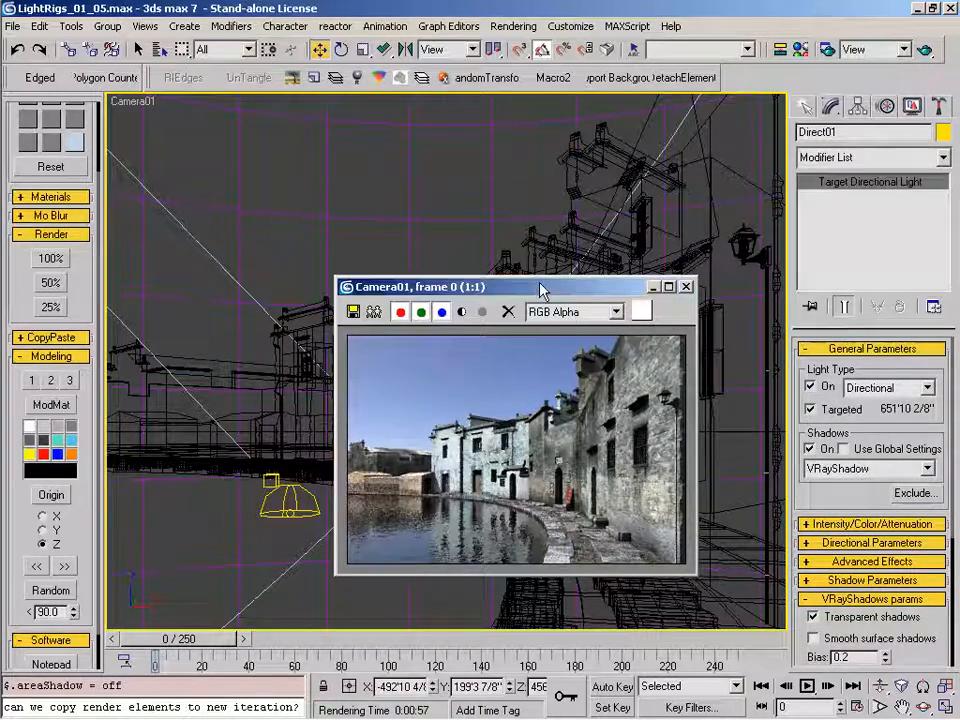
drag(541, 288, 560, 273)
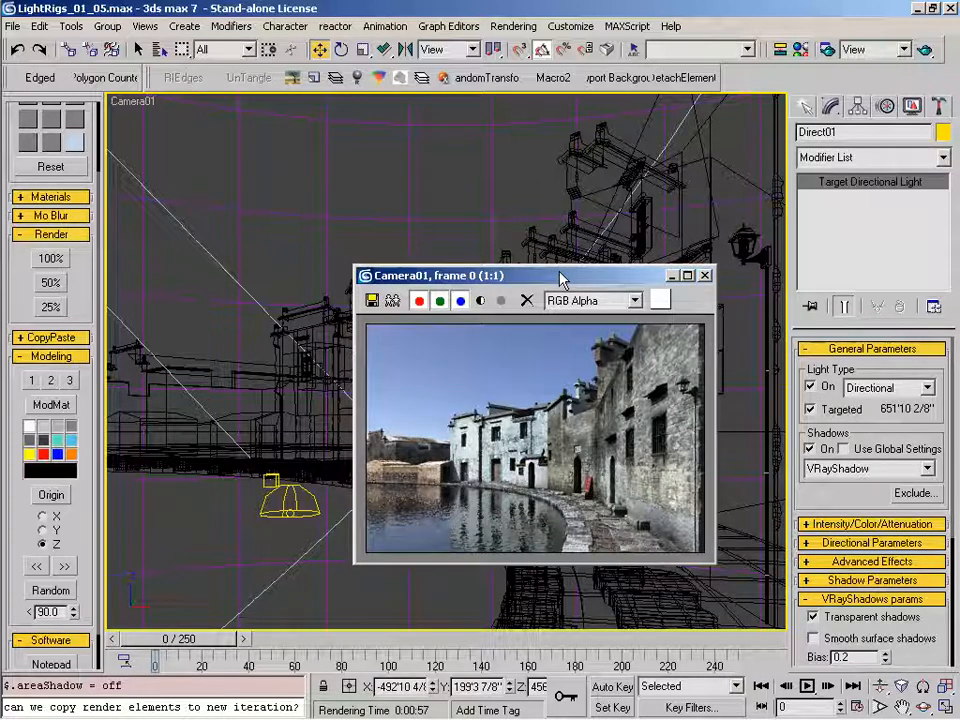
drag(552, 280, 558, 281)
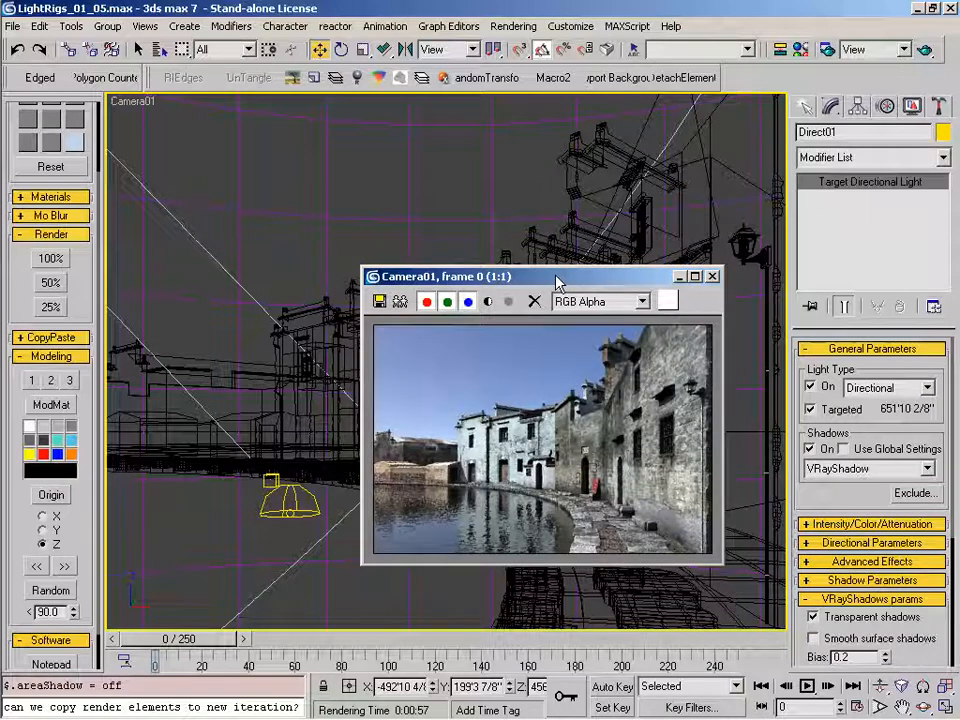
drag(555, 278, 556, 285)
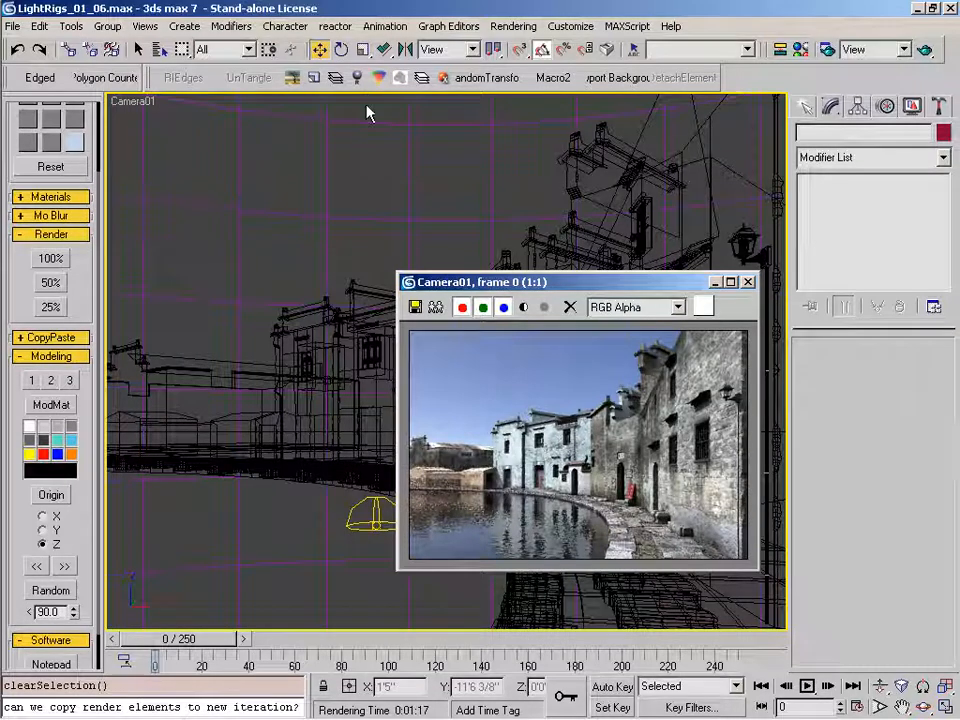
With the layer manager open, select the VRay dome light to review its intensity and sampling parameters, and close the rendered frame.
click(313, 77)
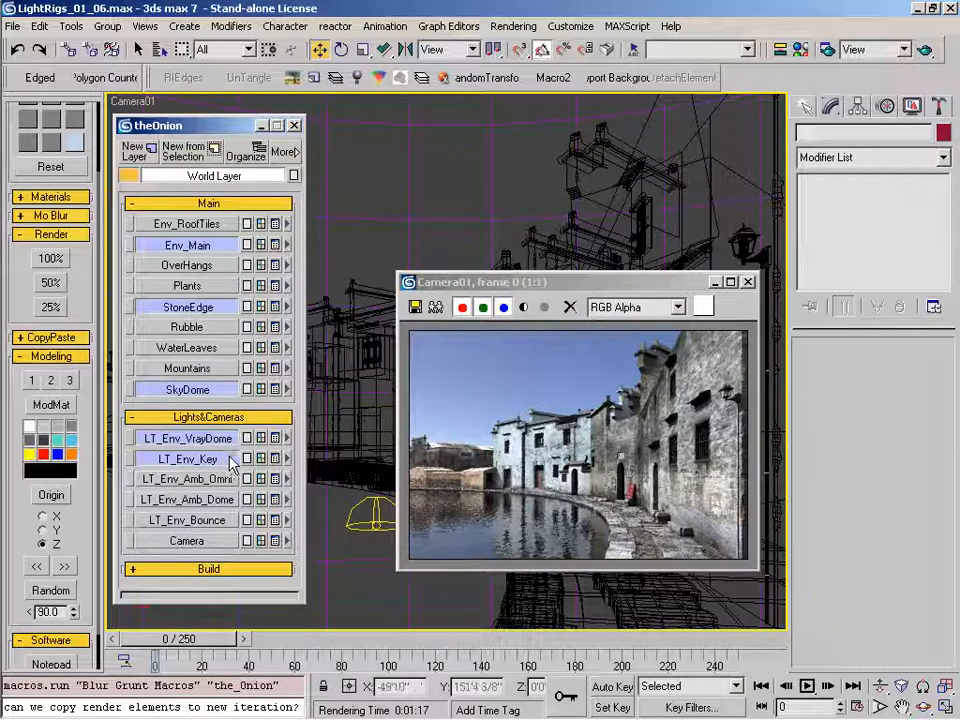
click(362, 500)
click(362, 500)
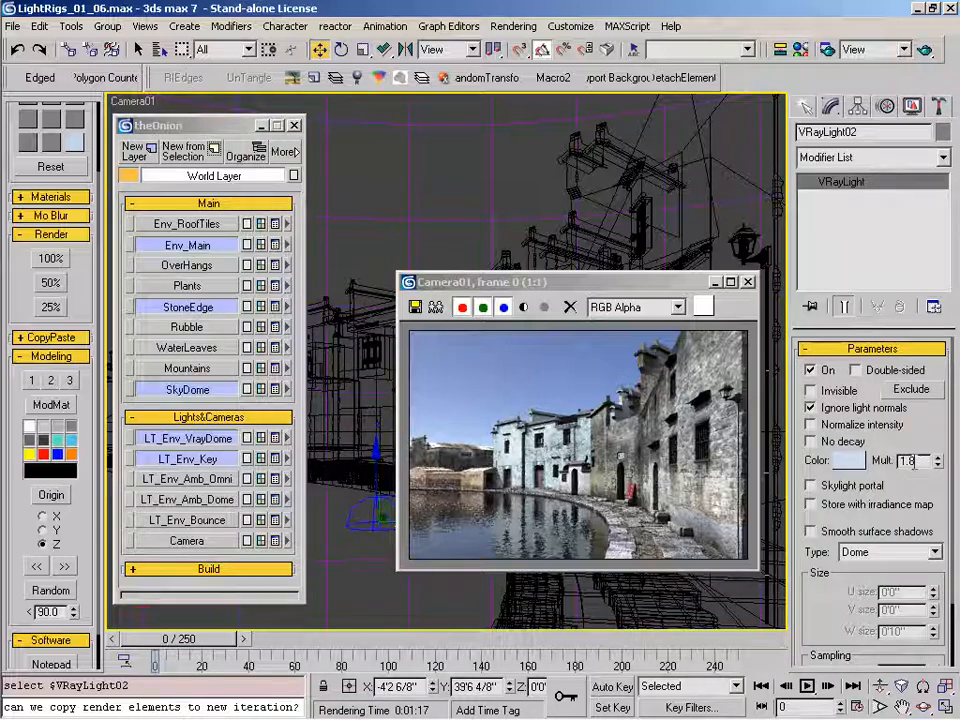
scroll(880, 540, down, 3)
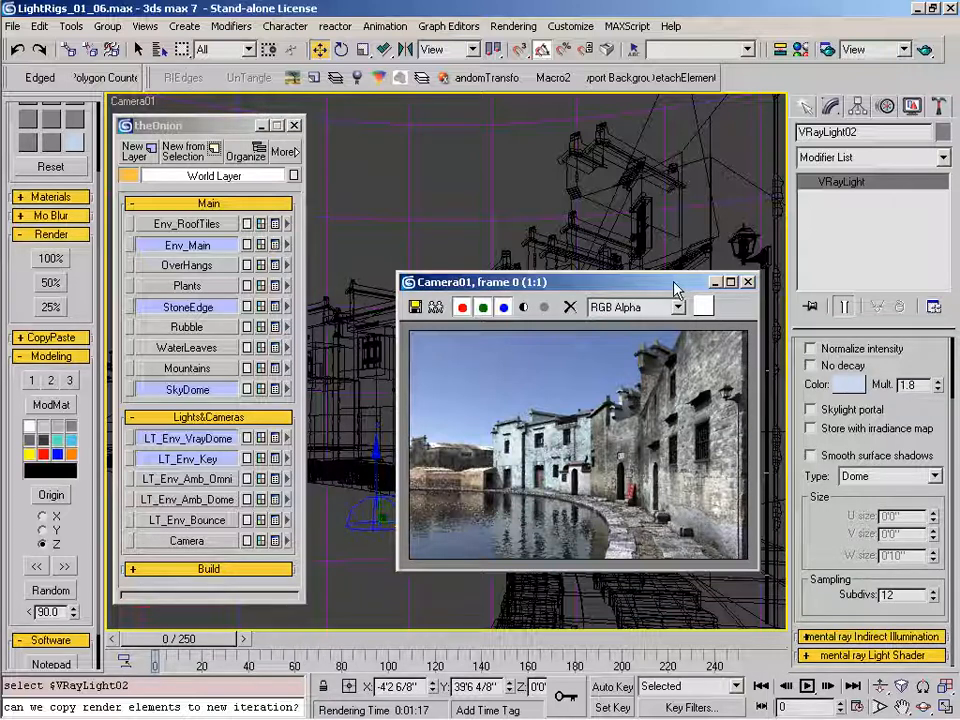
drag(677, 288, 681, 302)
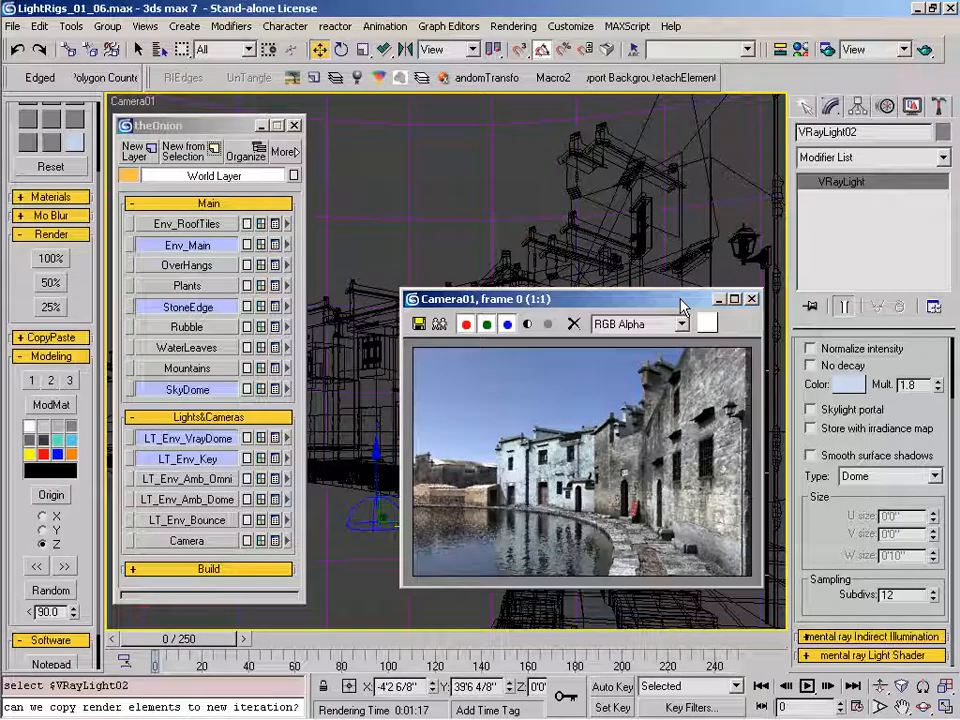
drag(678, 302, 684, 302)
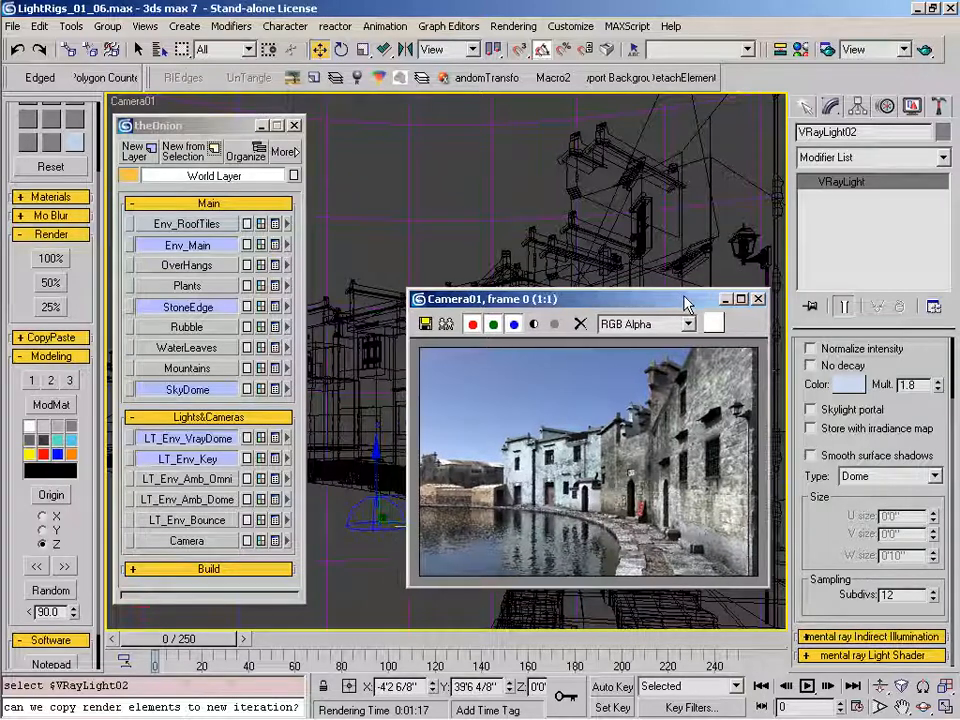
click(758, 298)
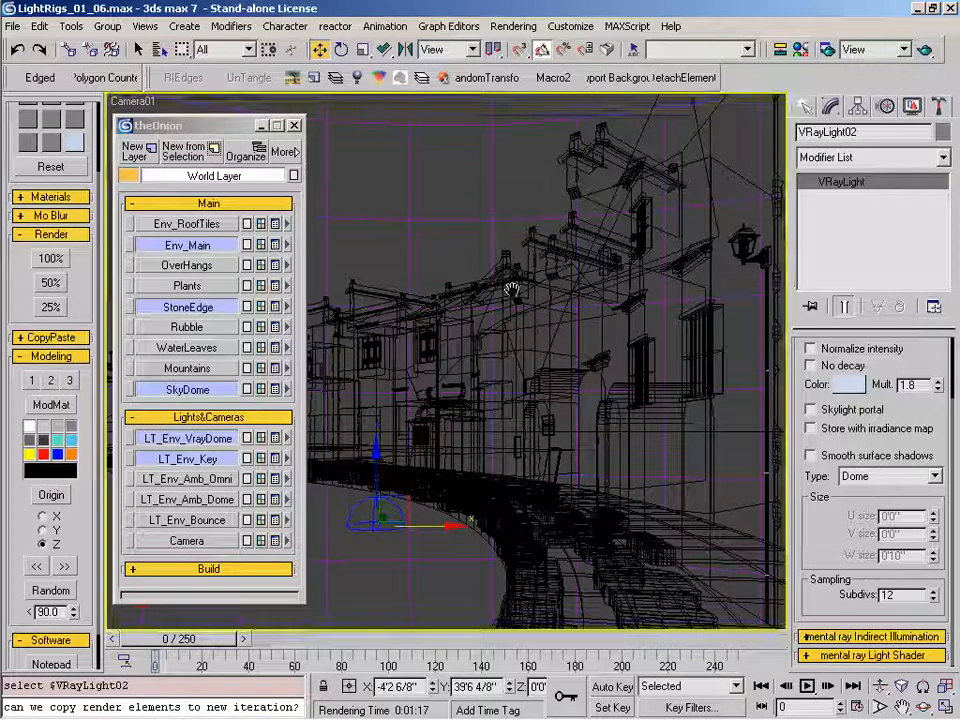
drag(808, 386, 802, 541)
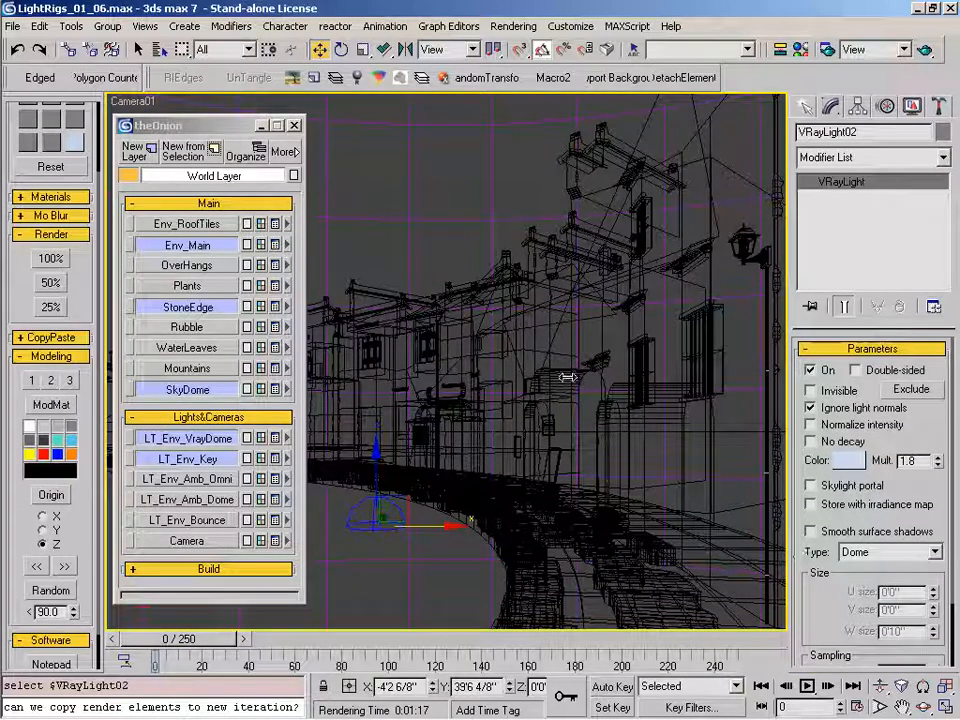